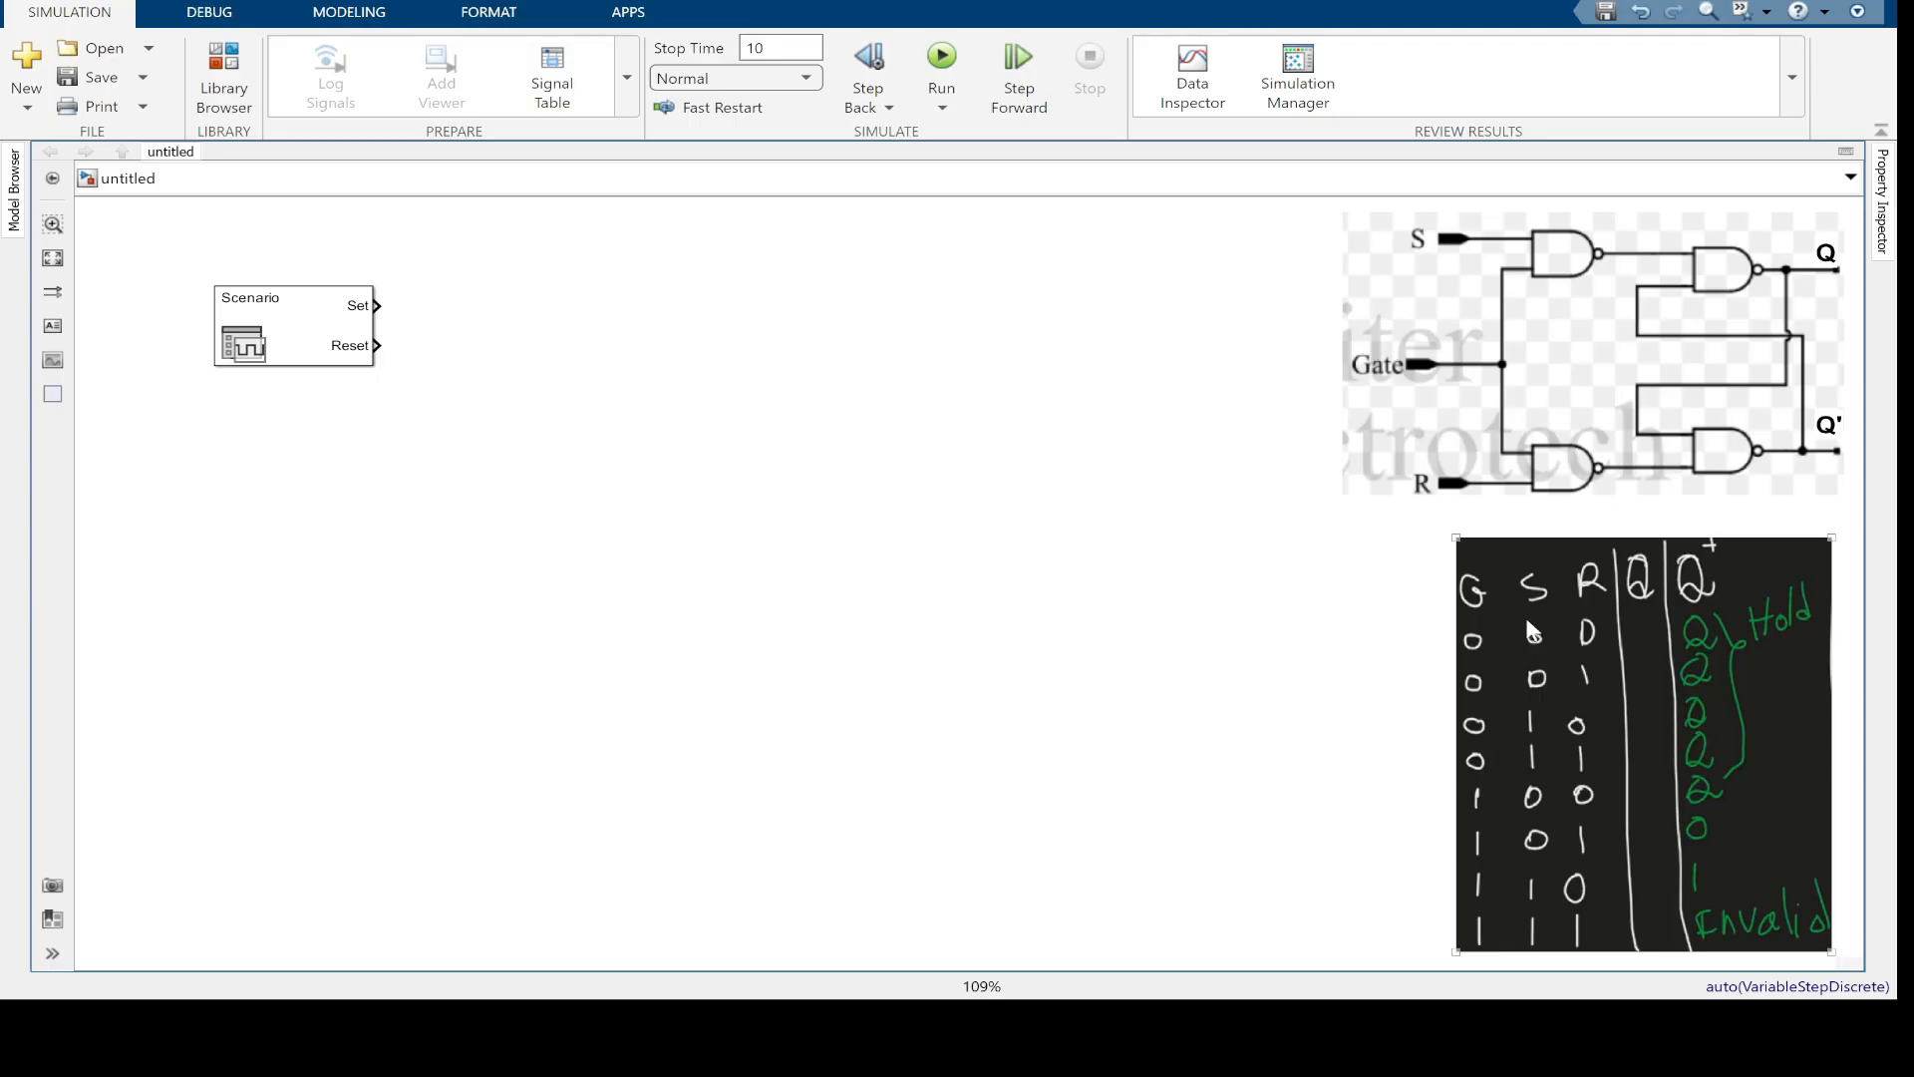
pyautogui.click(1382, 570)
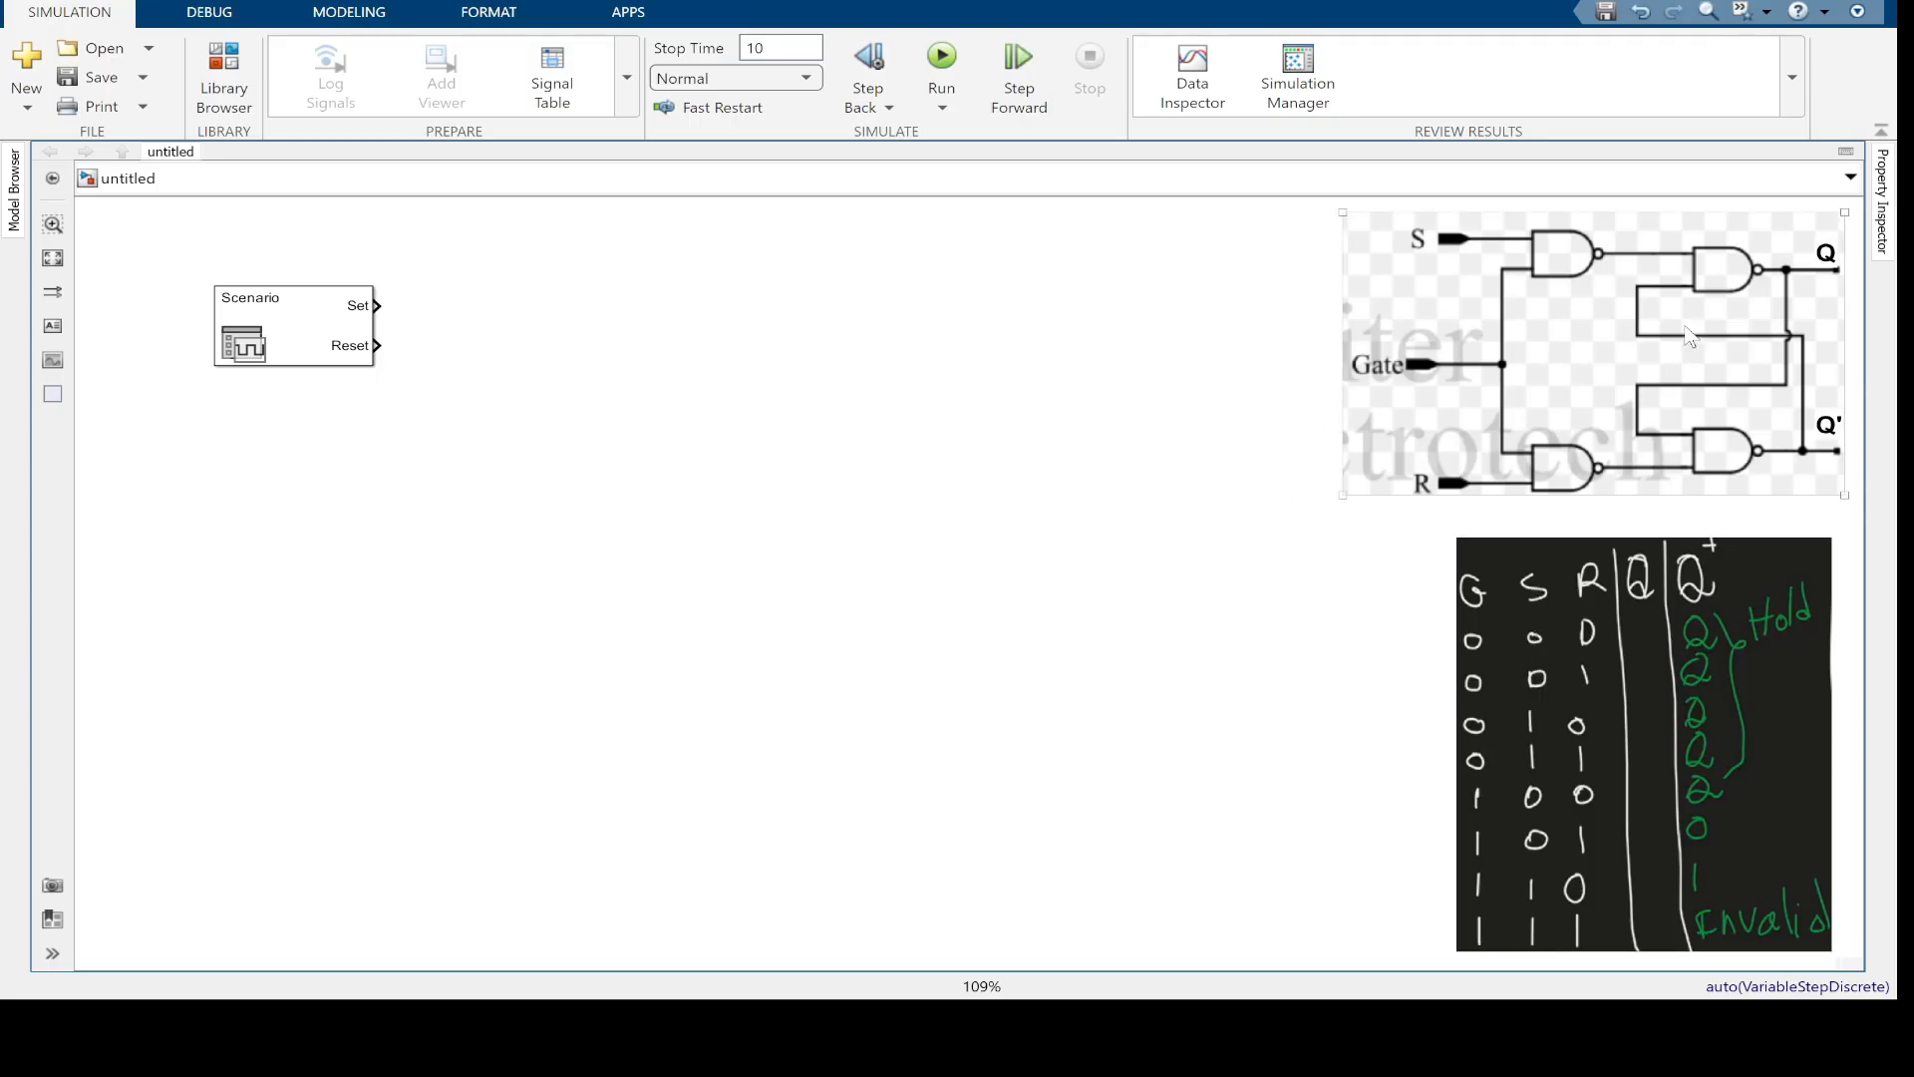
pyautogui.click(1698, 588)
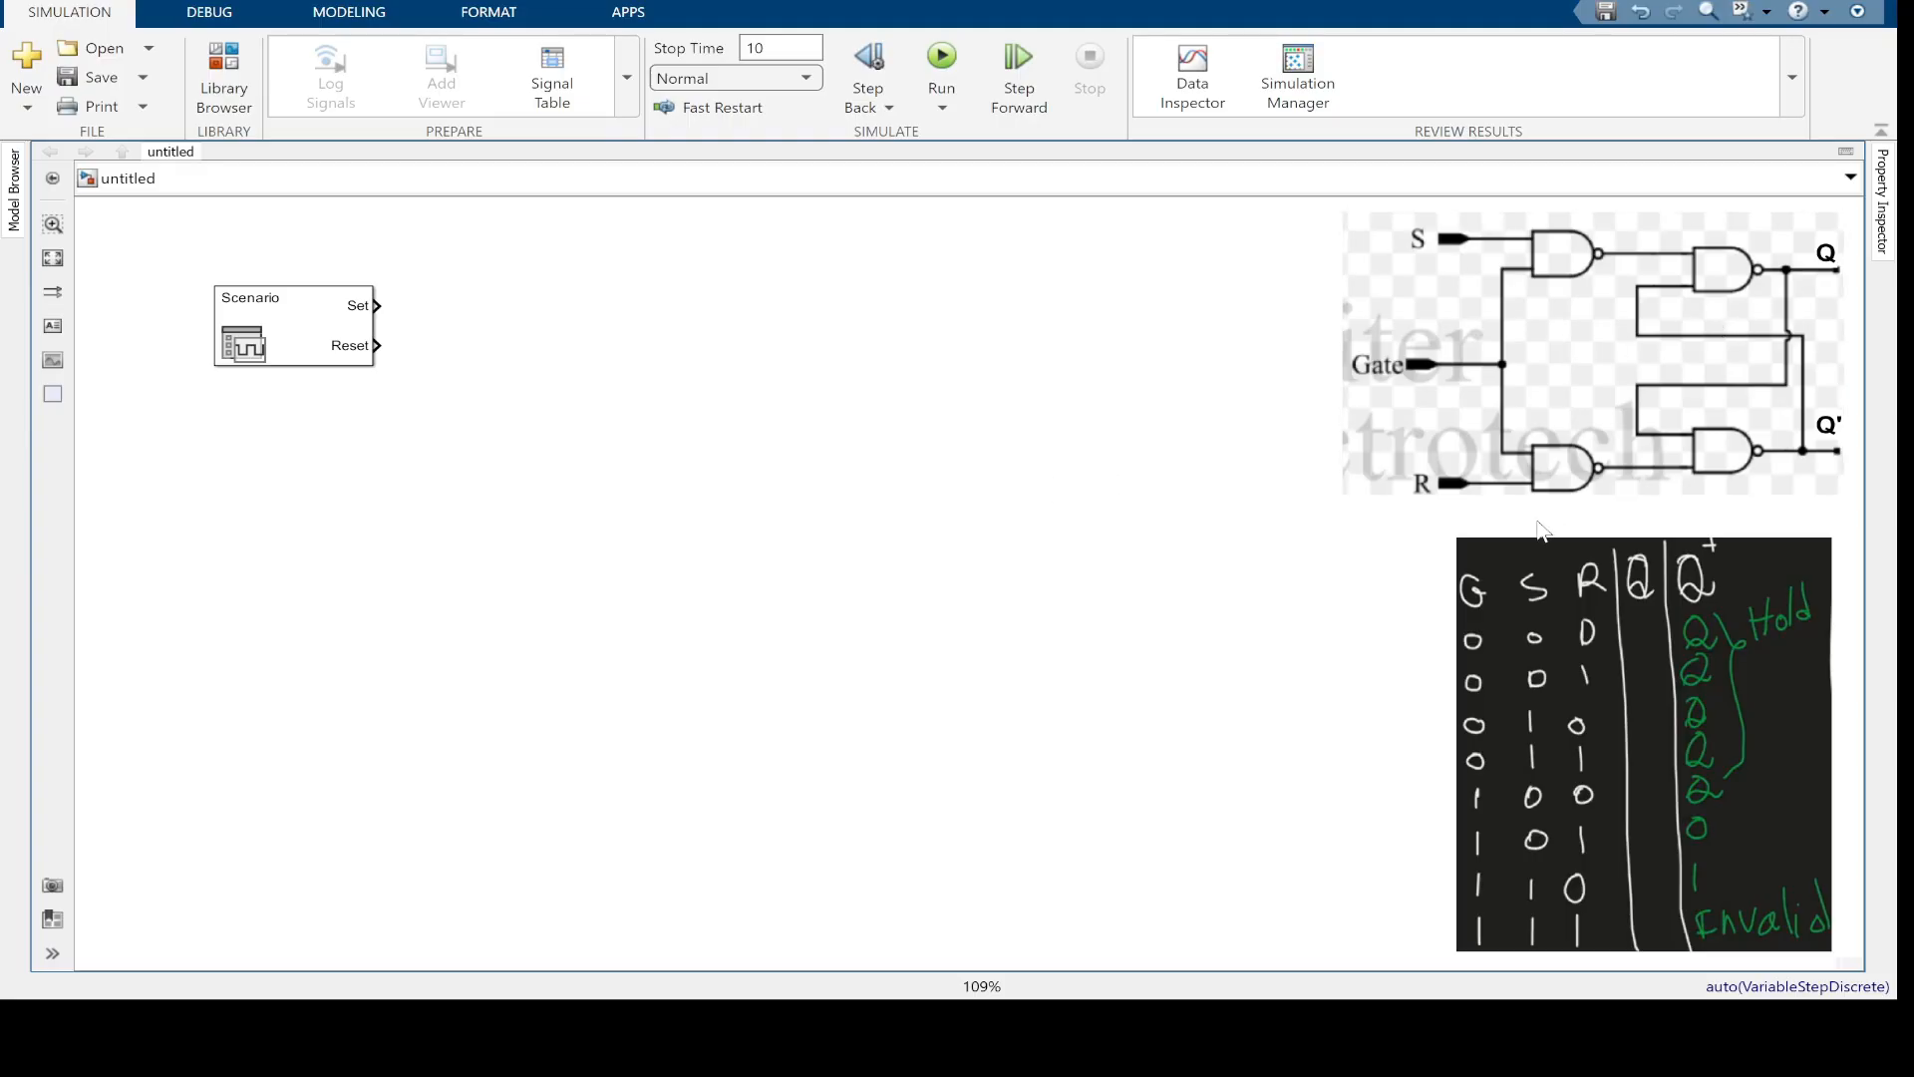
pyautogui.click(1457, 400)
pyautogui.click(1714, 584)
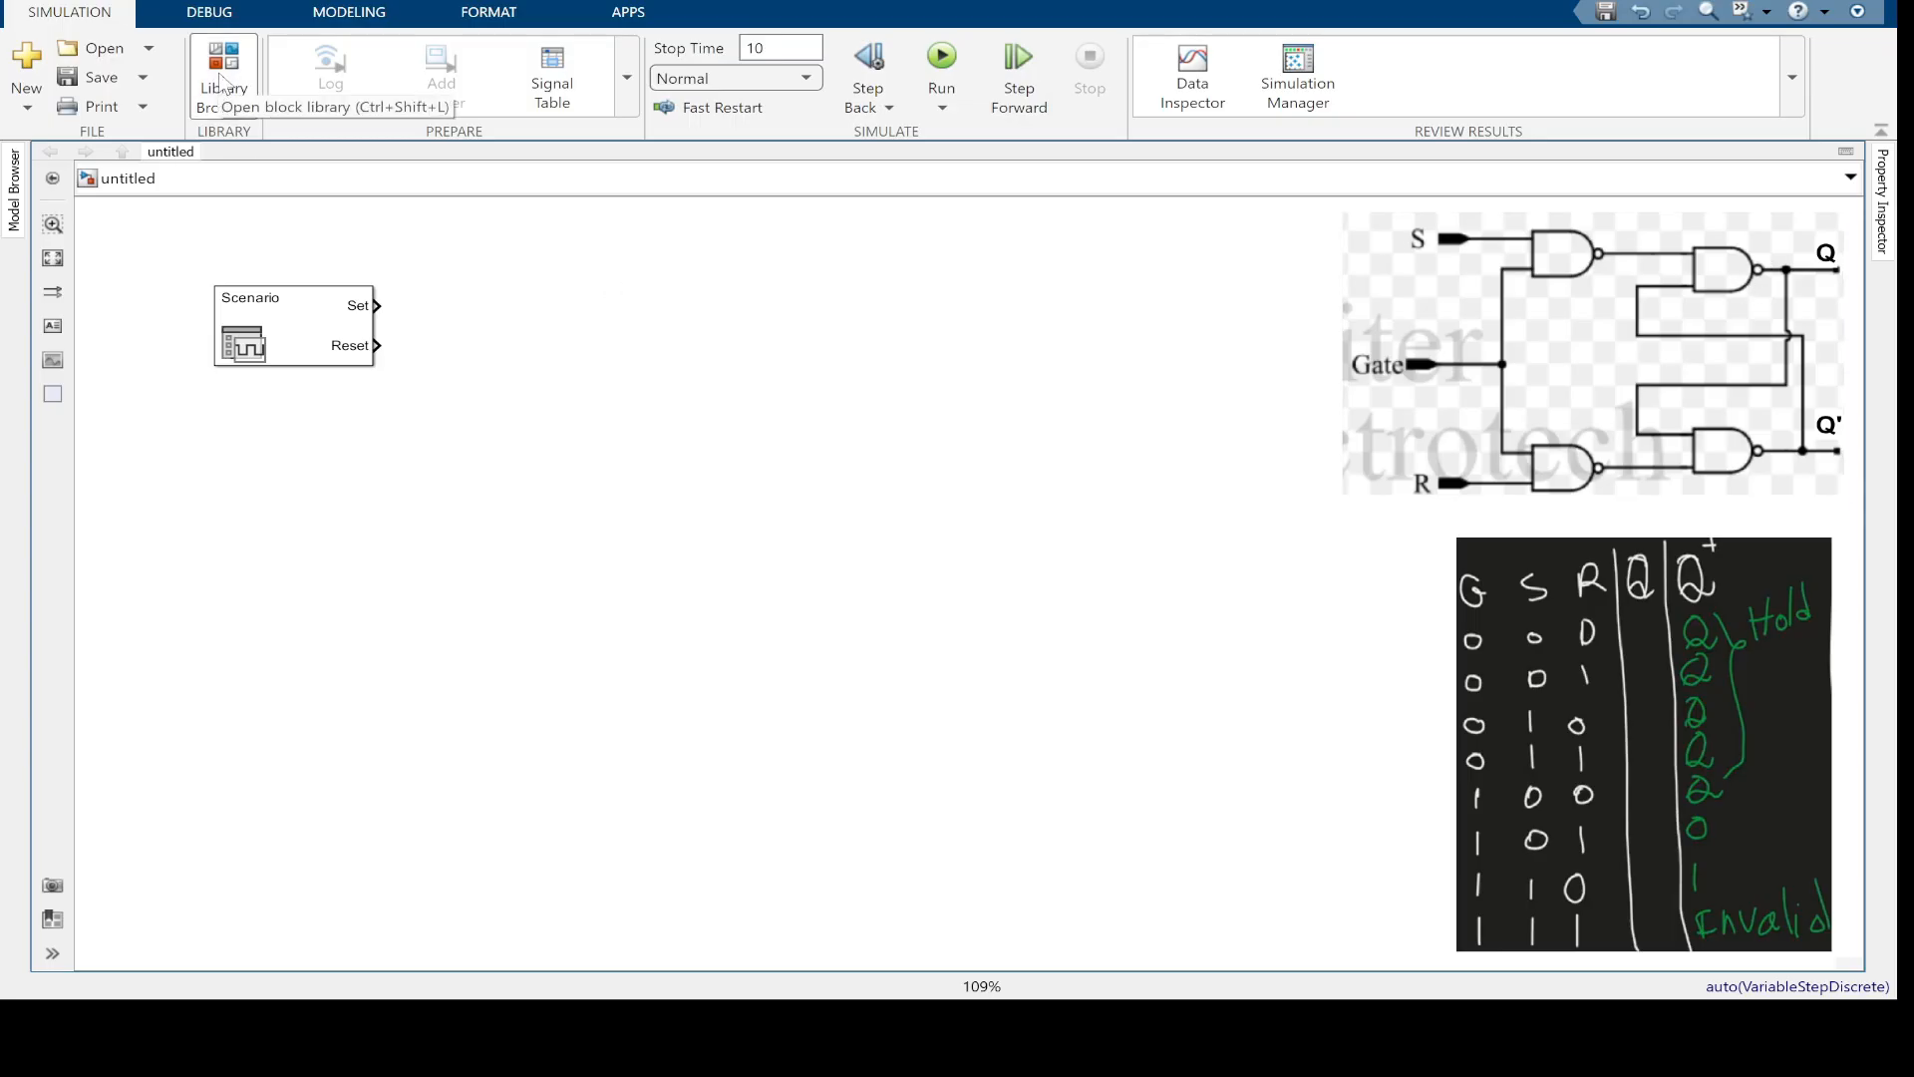
# Insert a NAND block beside the Scenario block and duplicate it into a two-by-two arrangement of four gates
pyautogui.doubleClick(699, 322)
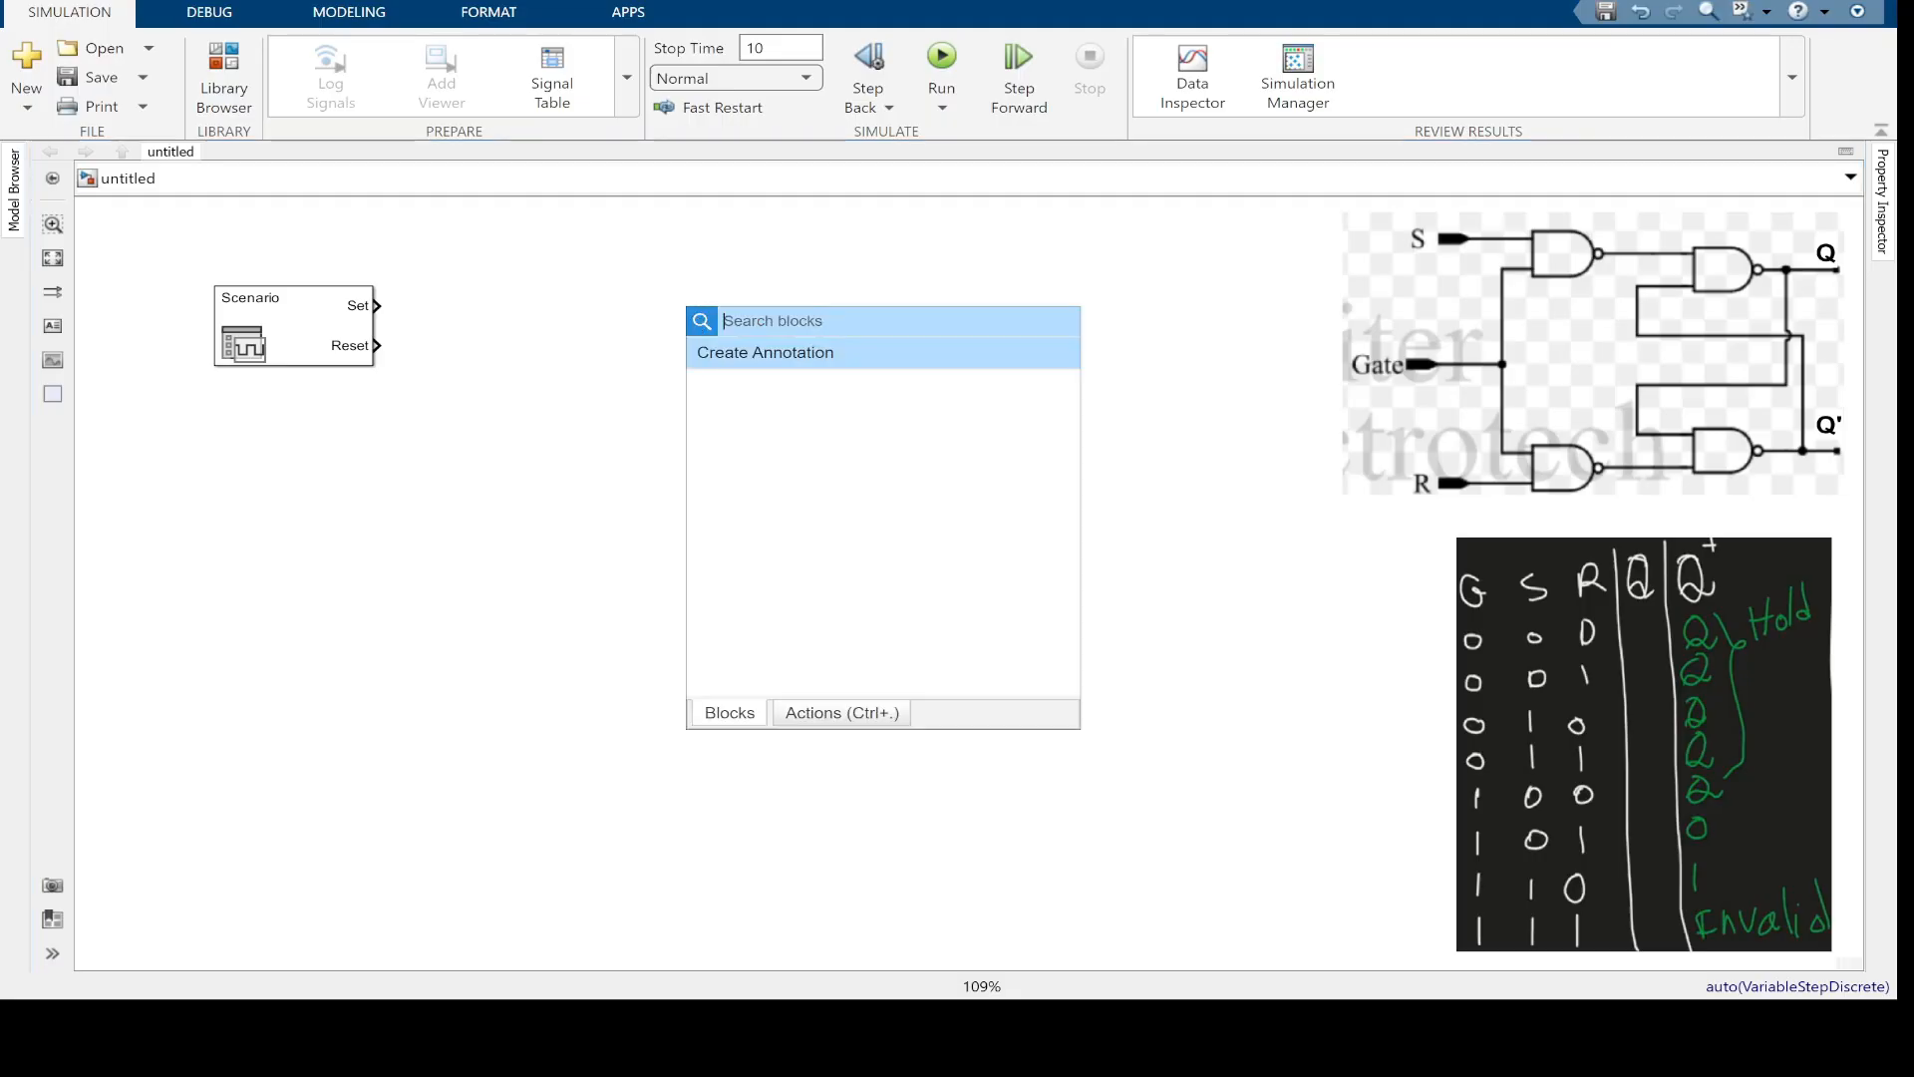
pyautogui.write('nan')
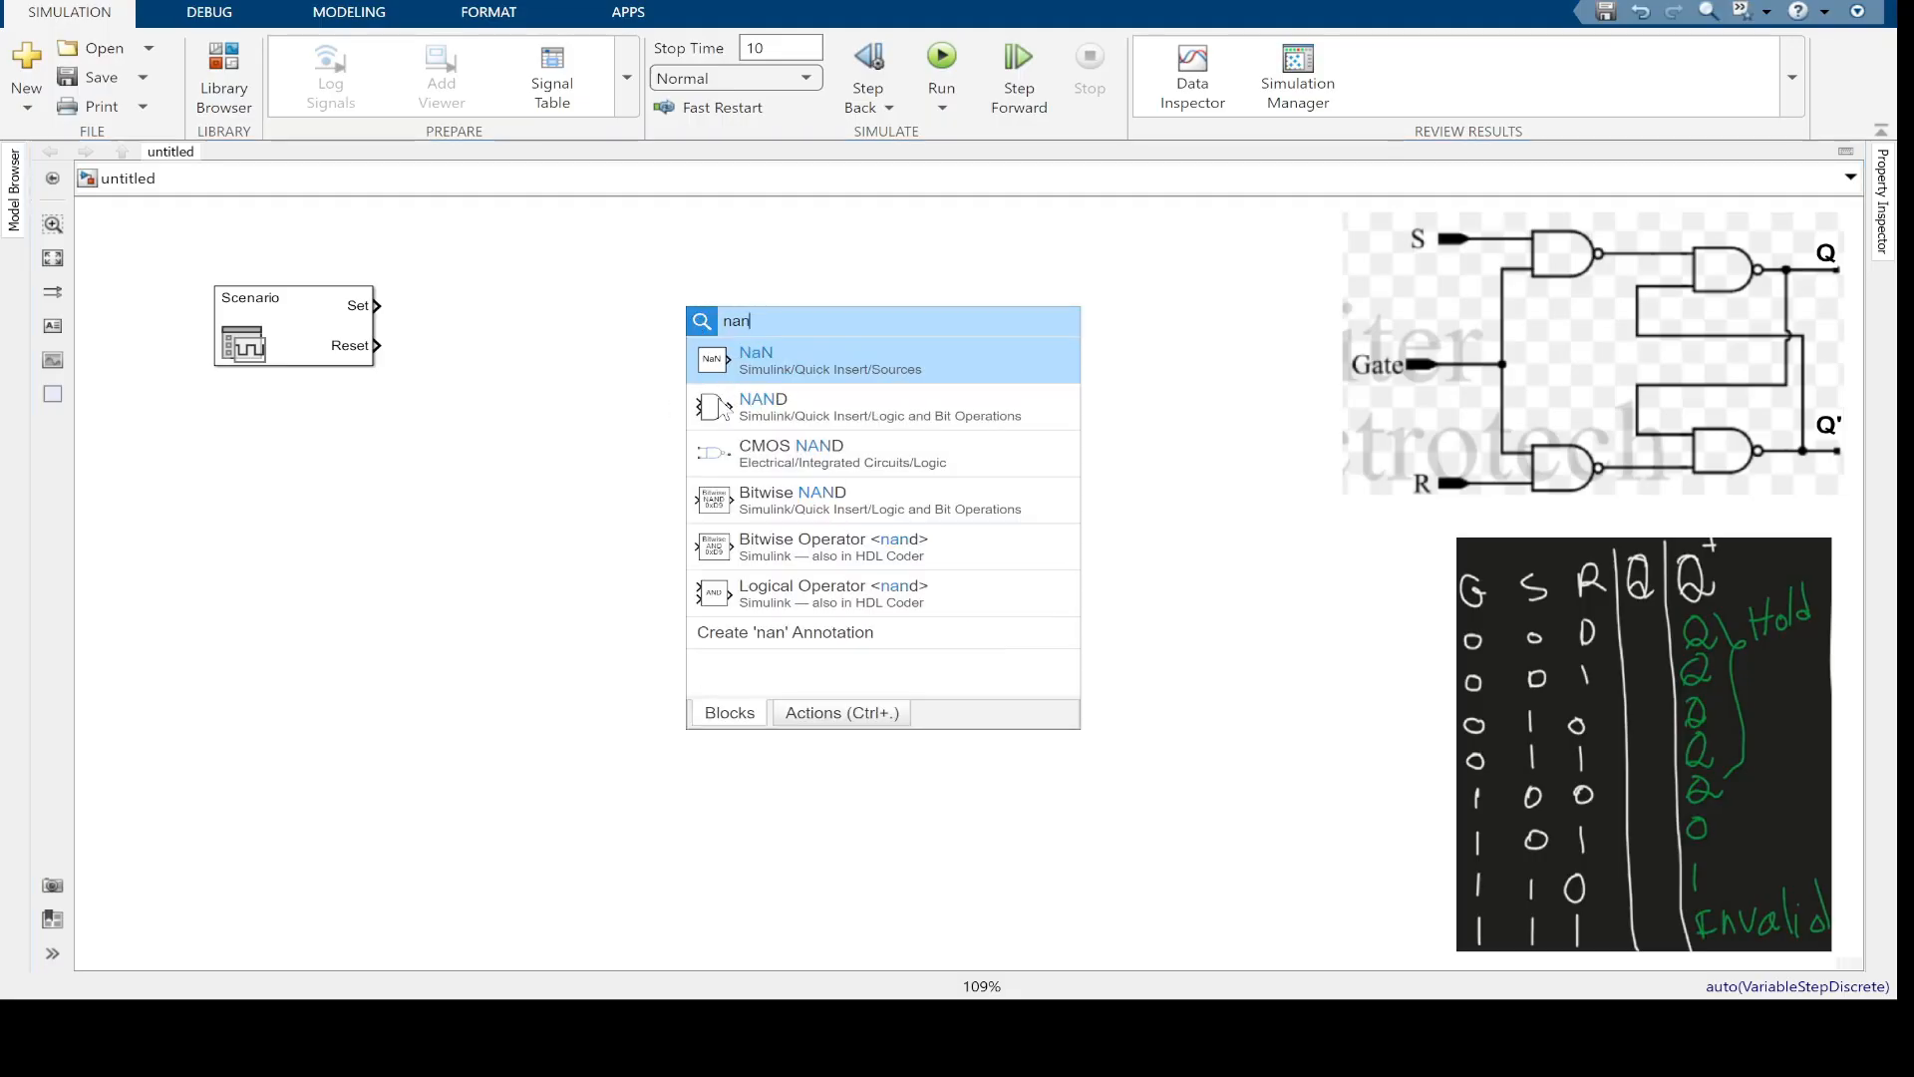
pyautogui.click(759, 401)
pyautogui.moveTo(711, 342); pyautogui.dragTo(726, 533)
pyautogui.click(830, 437)
pyautogui.moveTo(606, 269); pyautogui.dragTo(805, 716)
pyautogui.moveTo(727, 367); pyautogui.dragTo(995, 361)
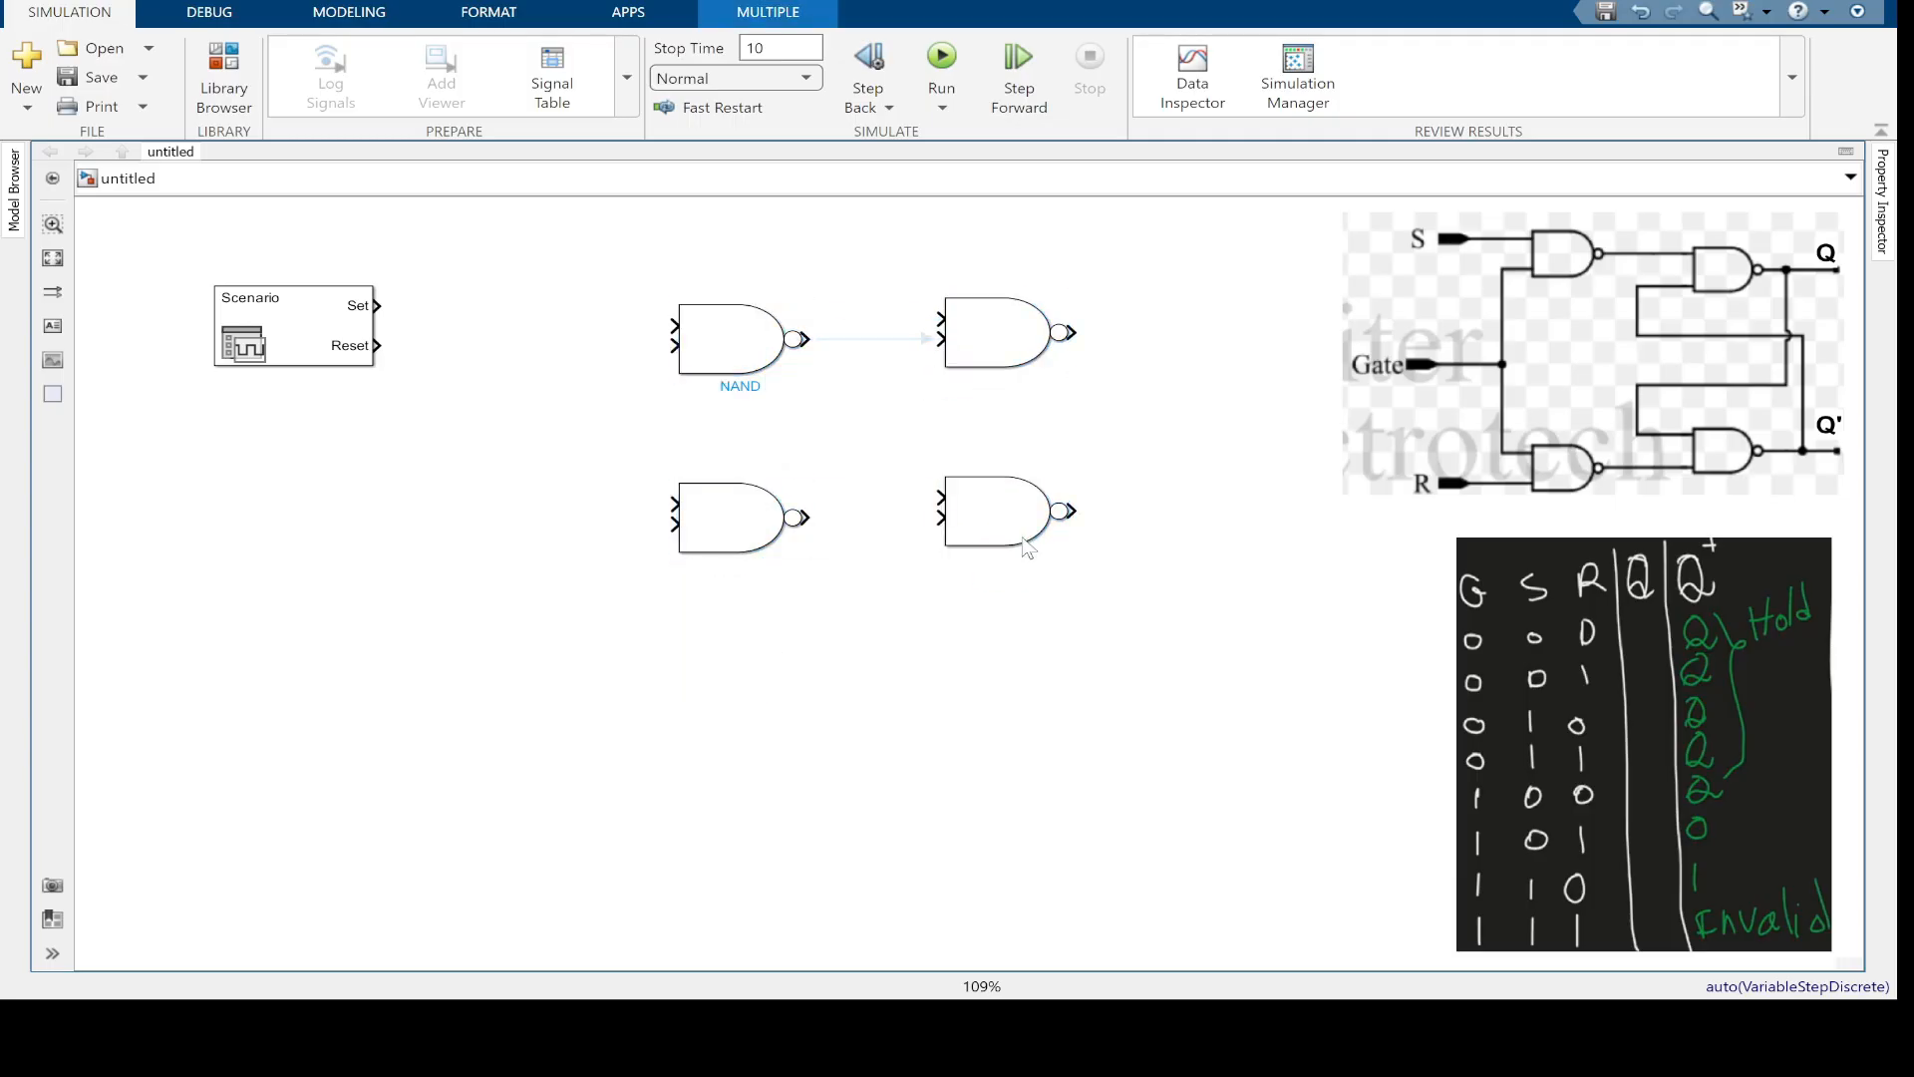
# Cross-couple the two output NAND gates and wire each first-stage NAND output to the free input of its facing output gate
pyautogui.click(1384, 391)
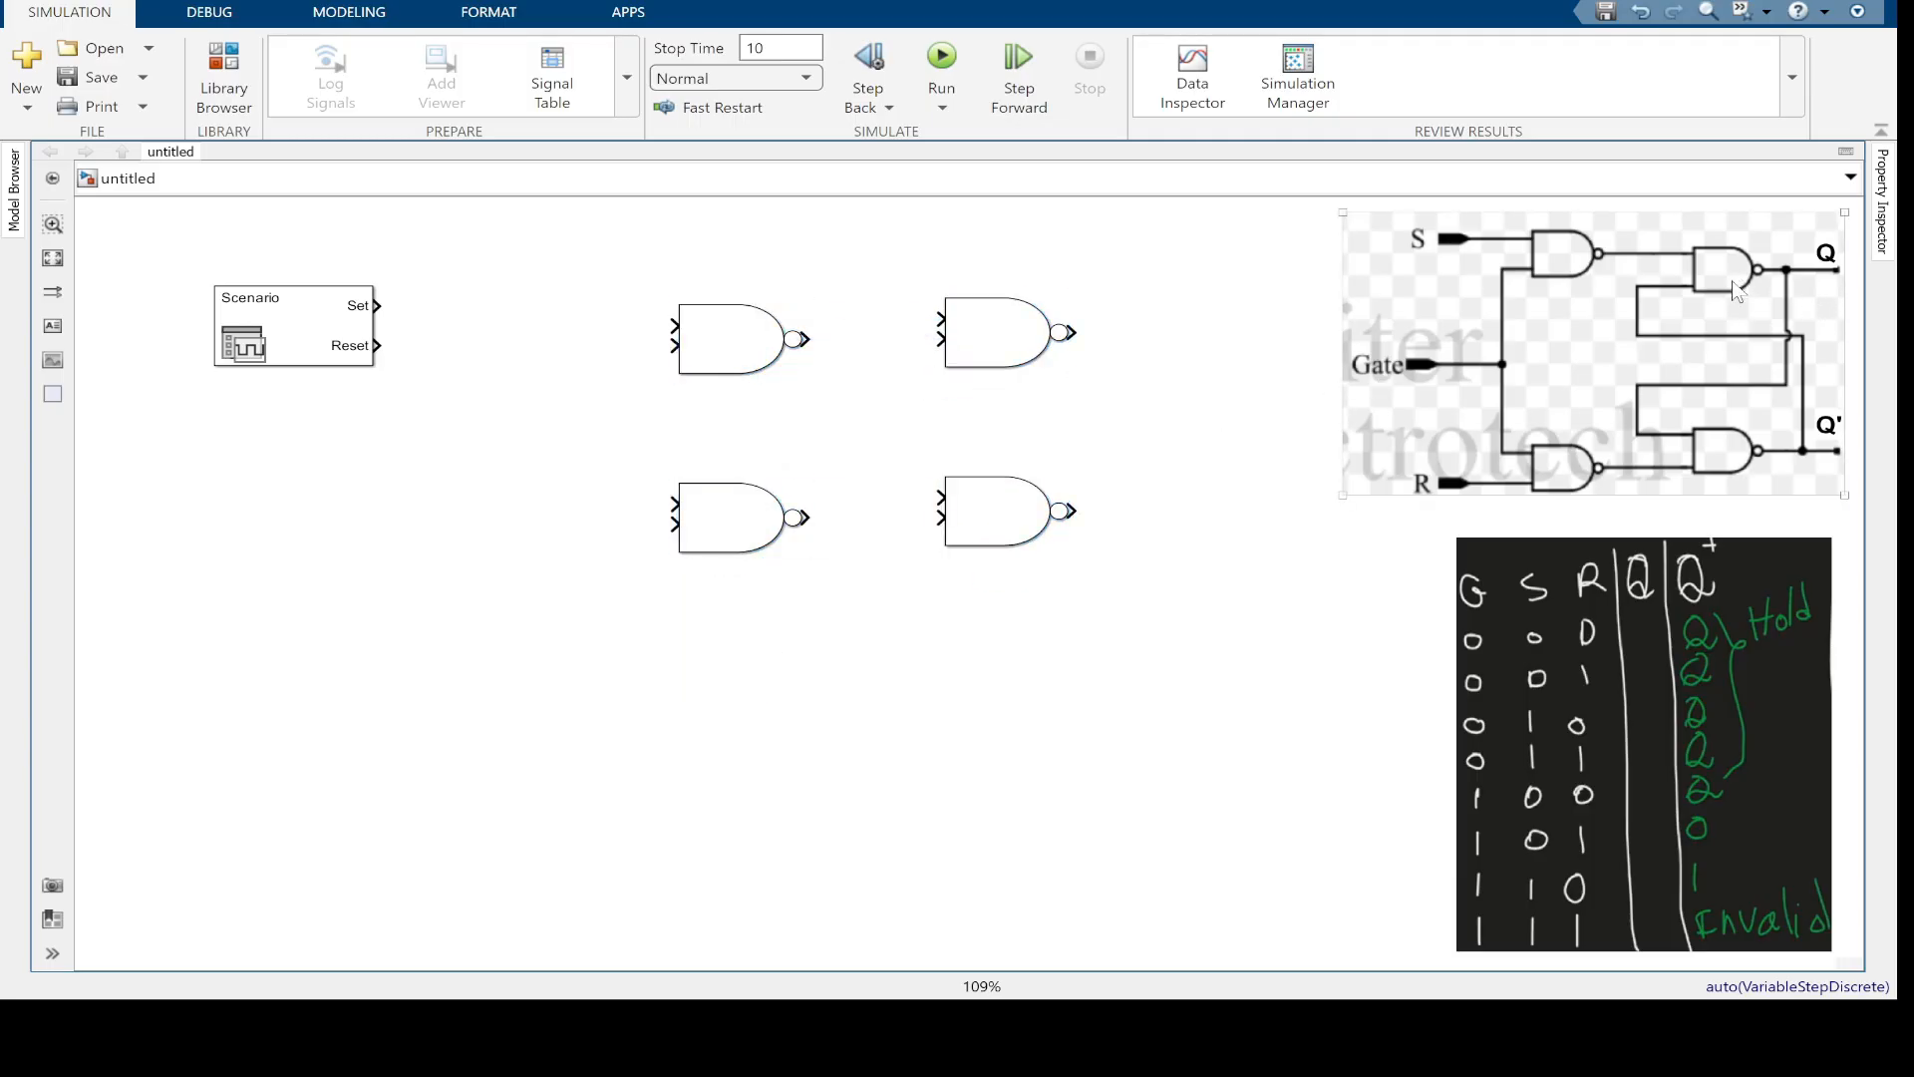
pyautogui.click(1080, 335)
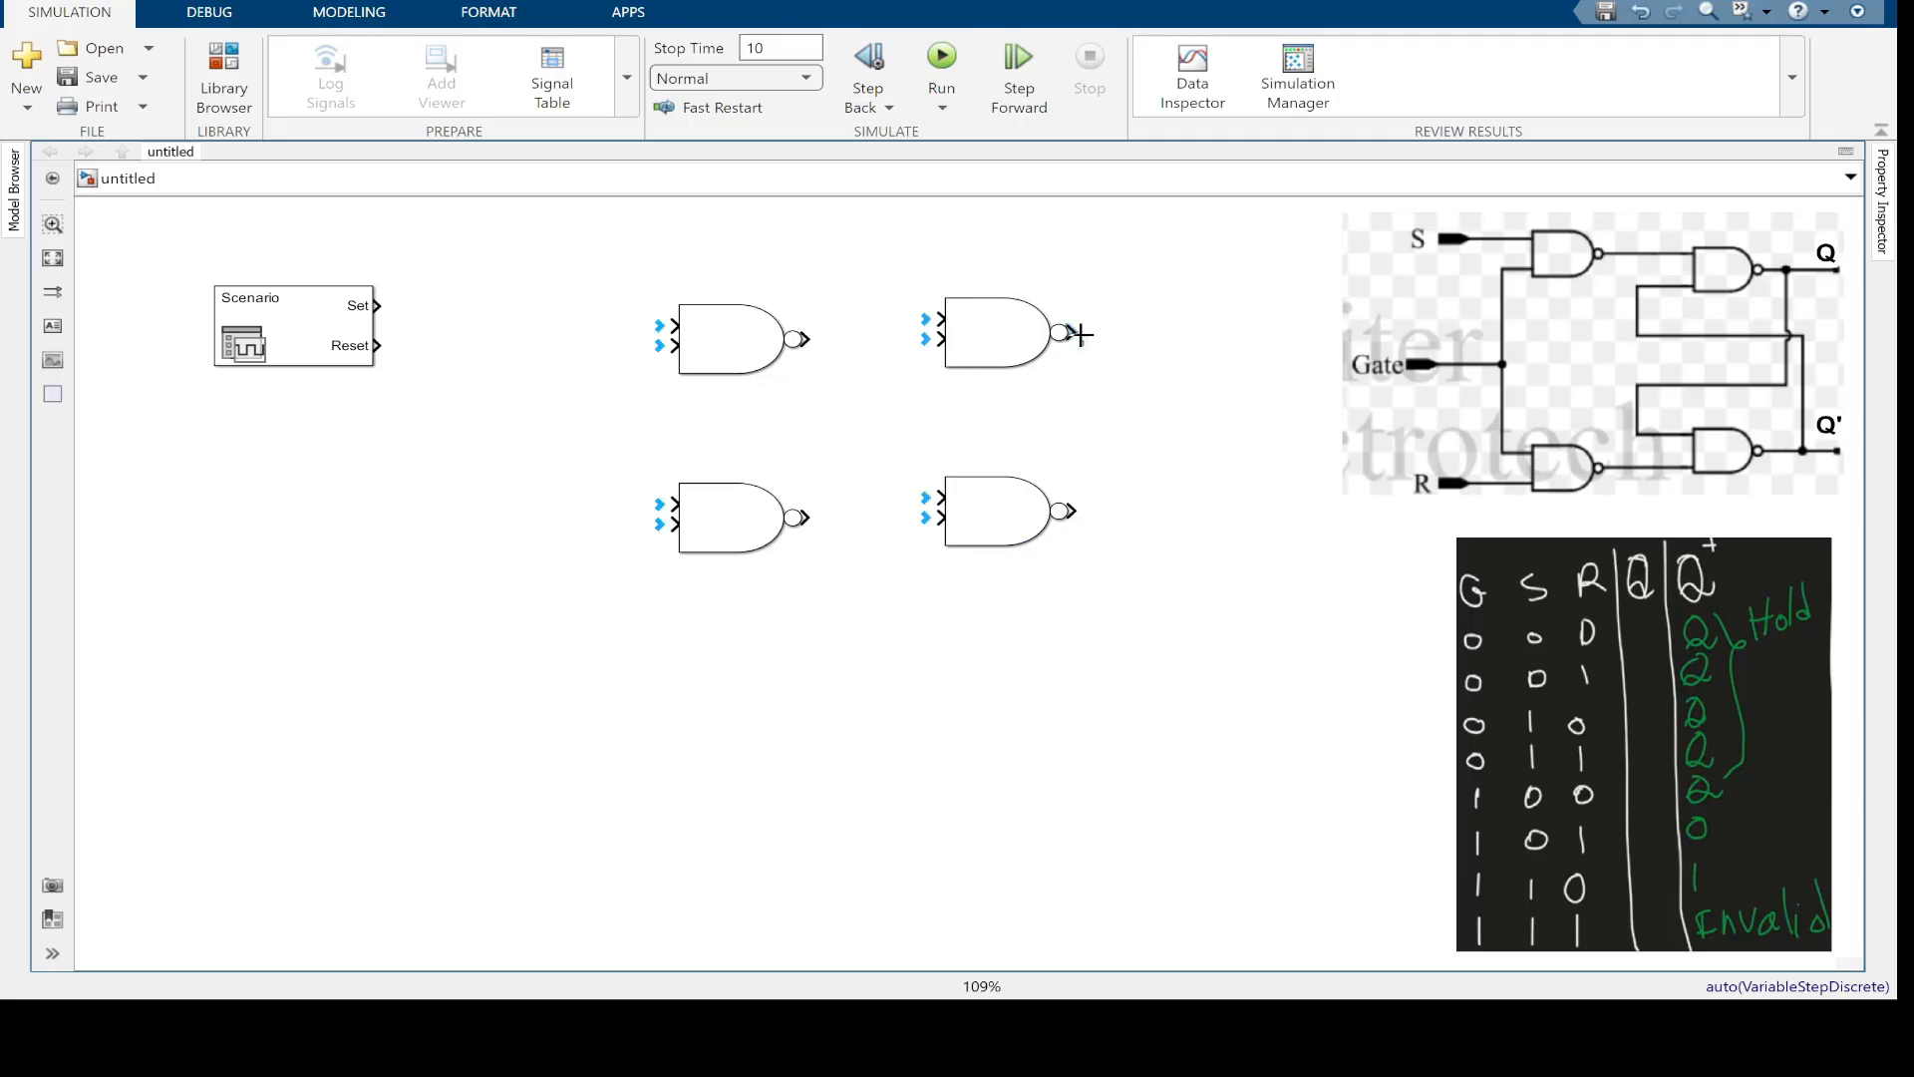
pyautogui.moveTo(1080, 335); pyautogui.dragTo(938, 498)
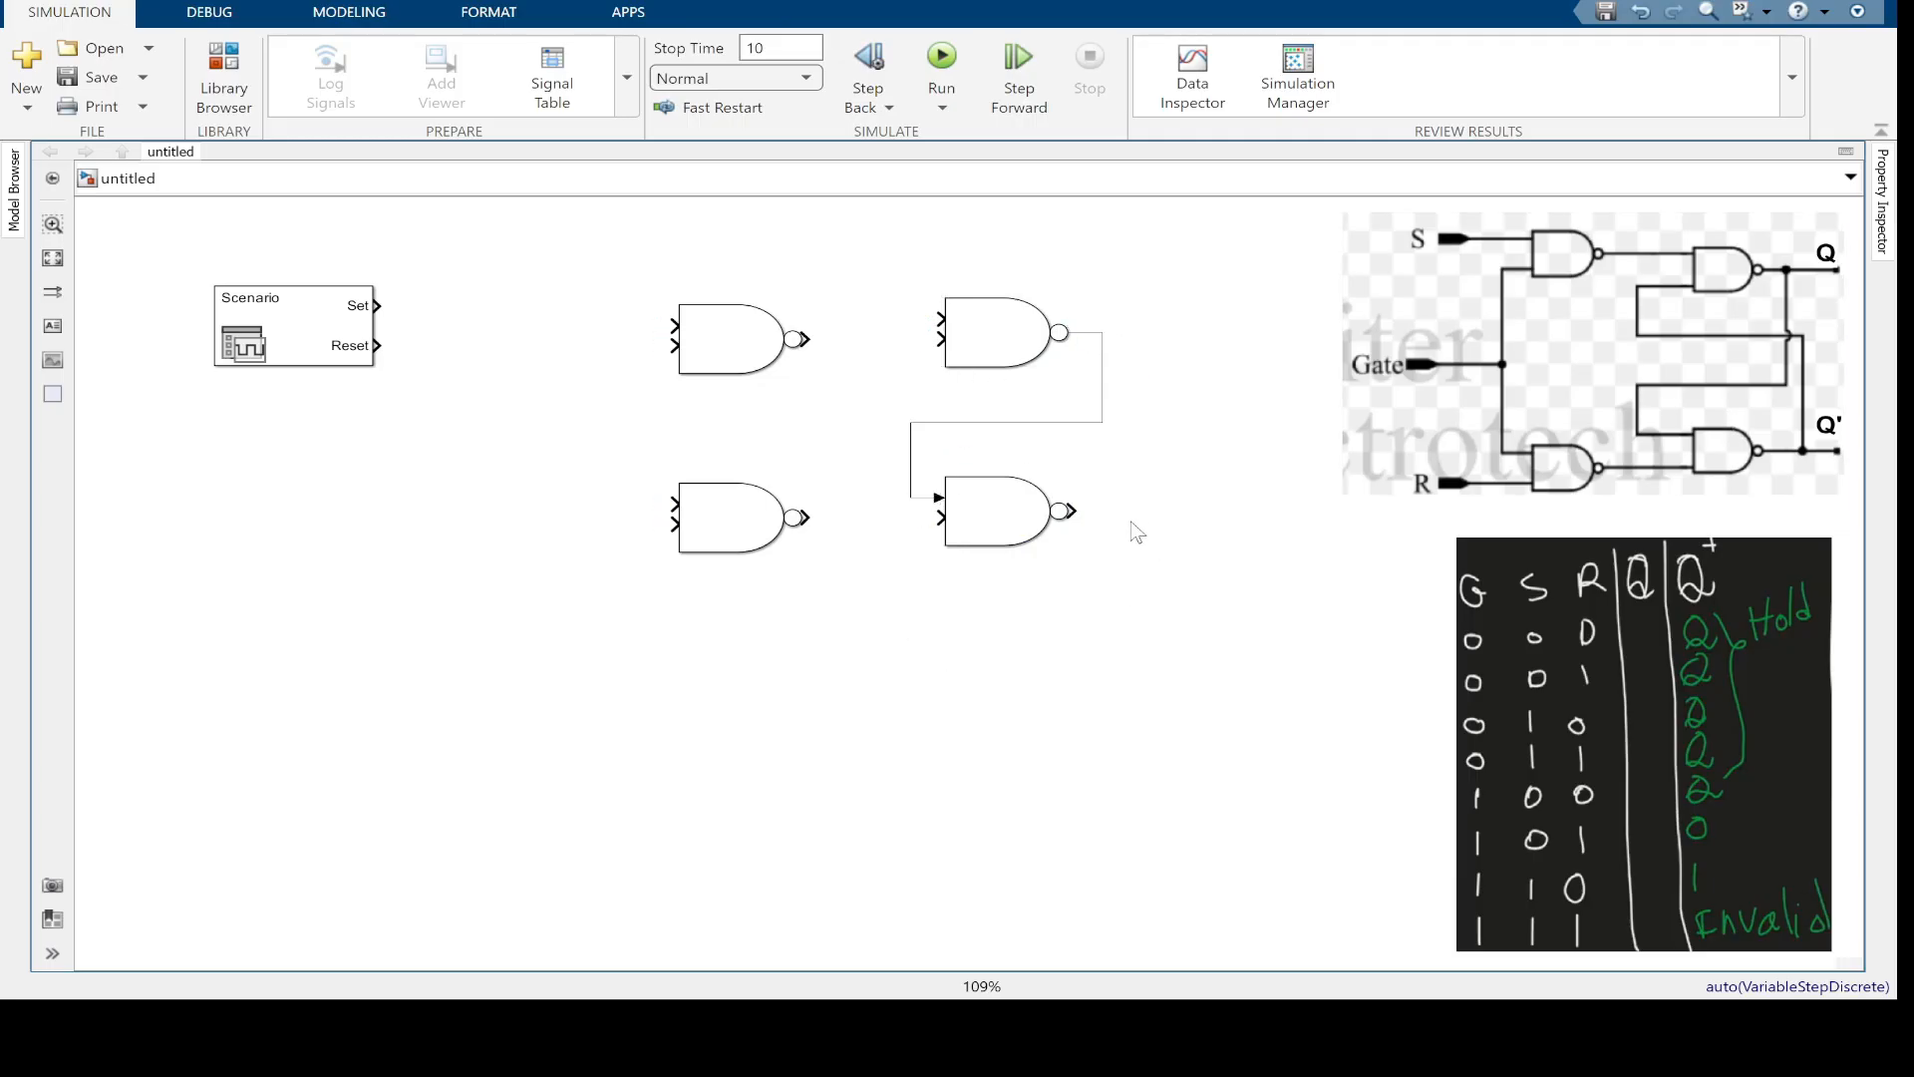
pyautogui.moveTo(1073, 511); pyautogui.dragTo(927, 321)
pyautogui.moveTo(935, 319)
pyautogui.mouseDown()
pyautogui.moveTo(867, 363)
pyautogui.moveTo(937, 339)
pyautogui.mouseUp()
pyautogui.click(837, 632)
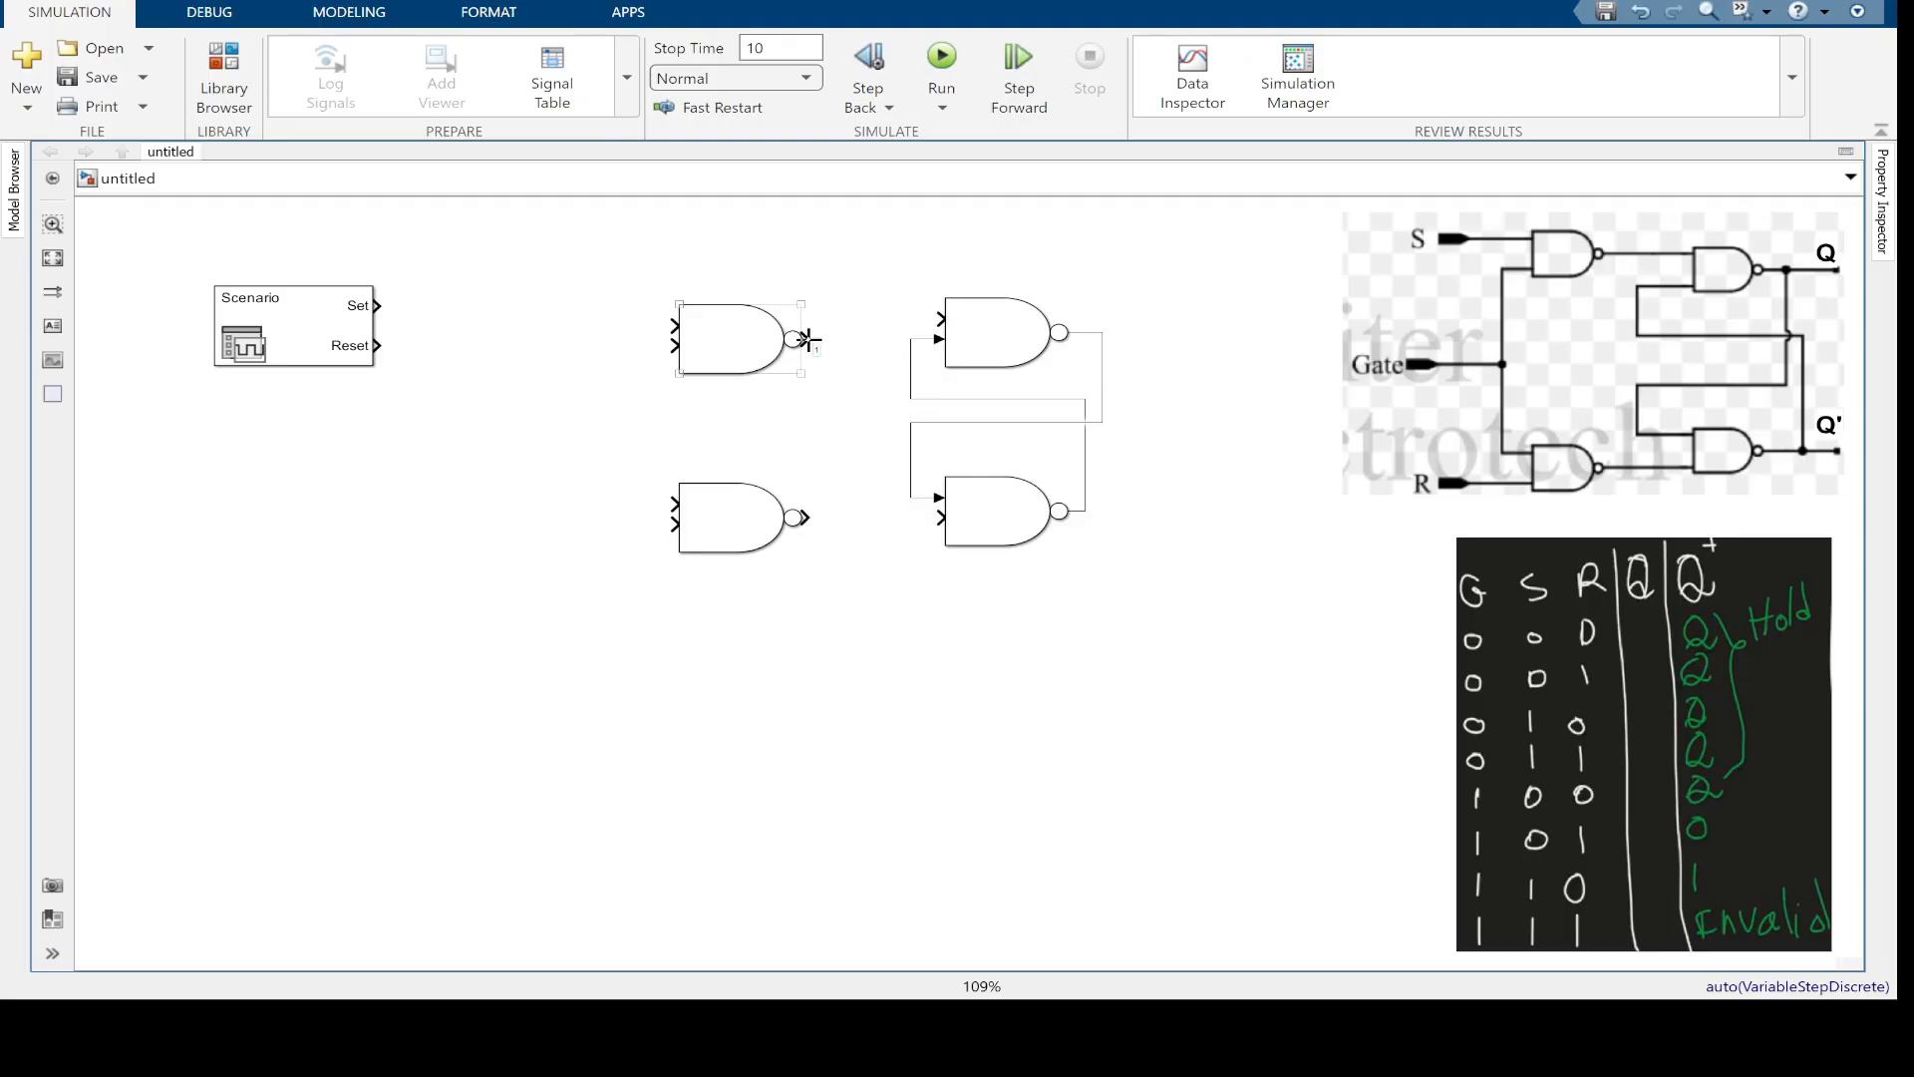
pyautogui.moveTo(807, 339); pyautogui.dragTo(954, 326)
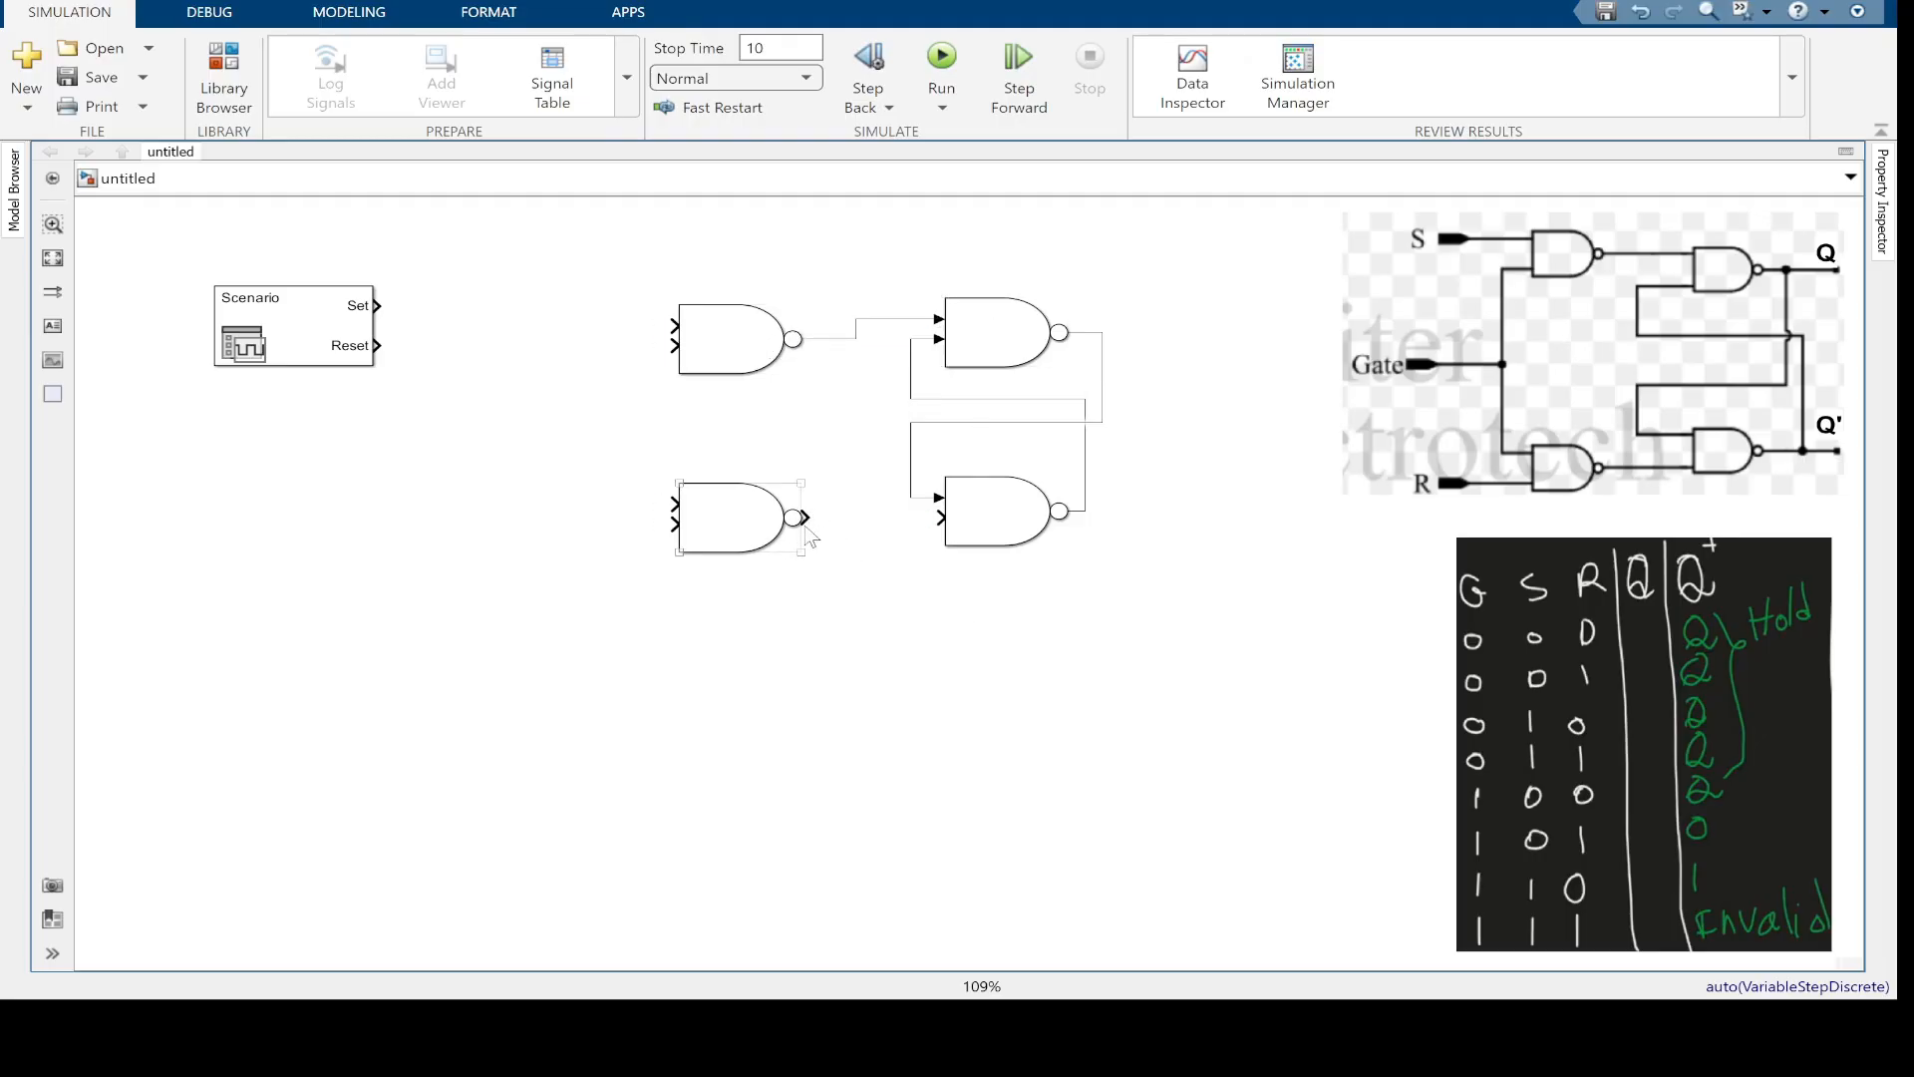
pyautogui.moveTo(803, 518); pyautogui.dragTo(945, 518)
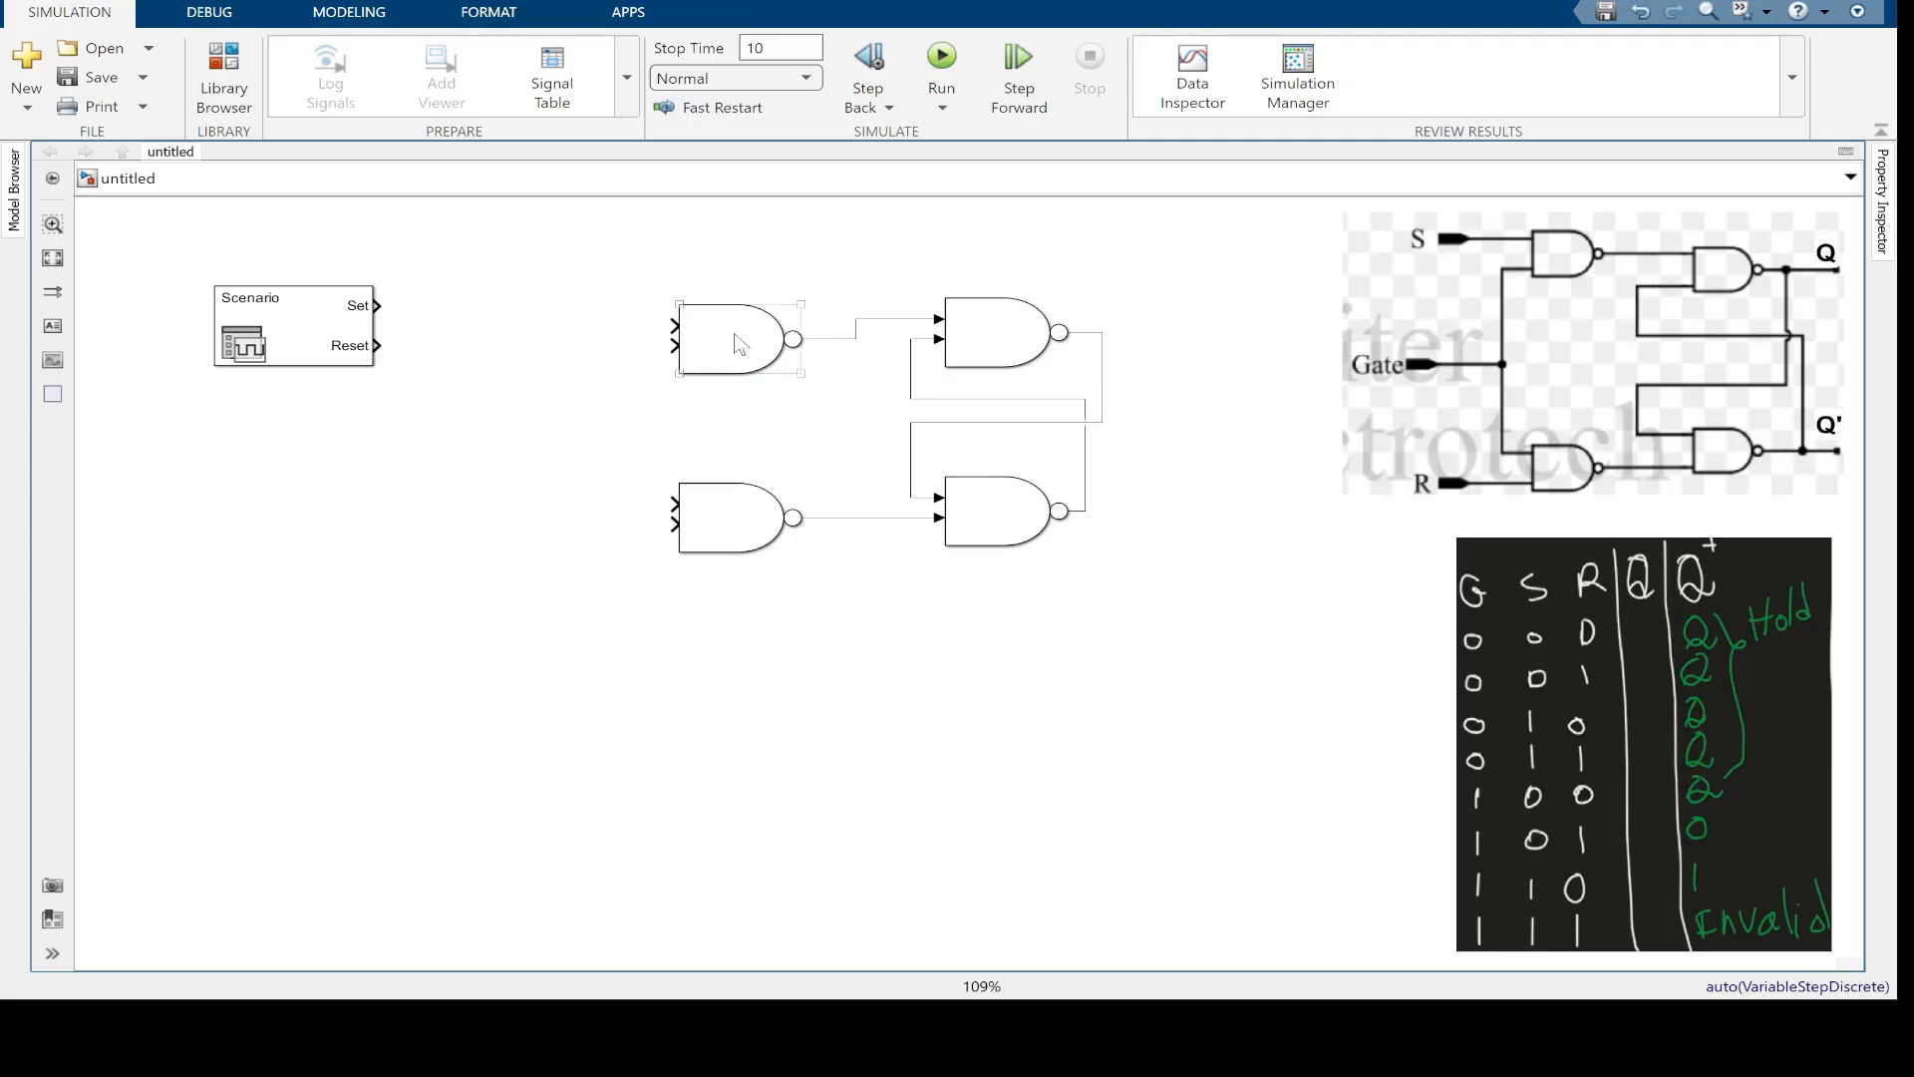
# Add an input port named Set and connect it to the first input of the upper first-stage NAND gate
pyautogui.doubleClick(550, 305)
pyautogui.write('in')
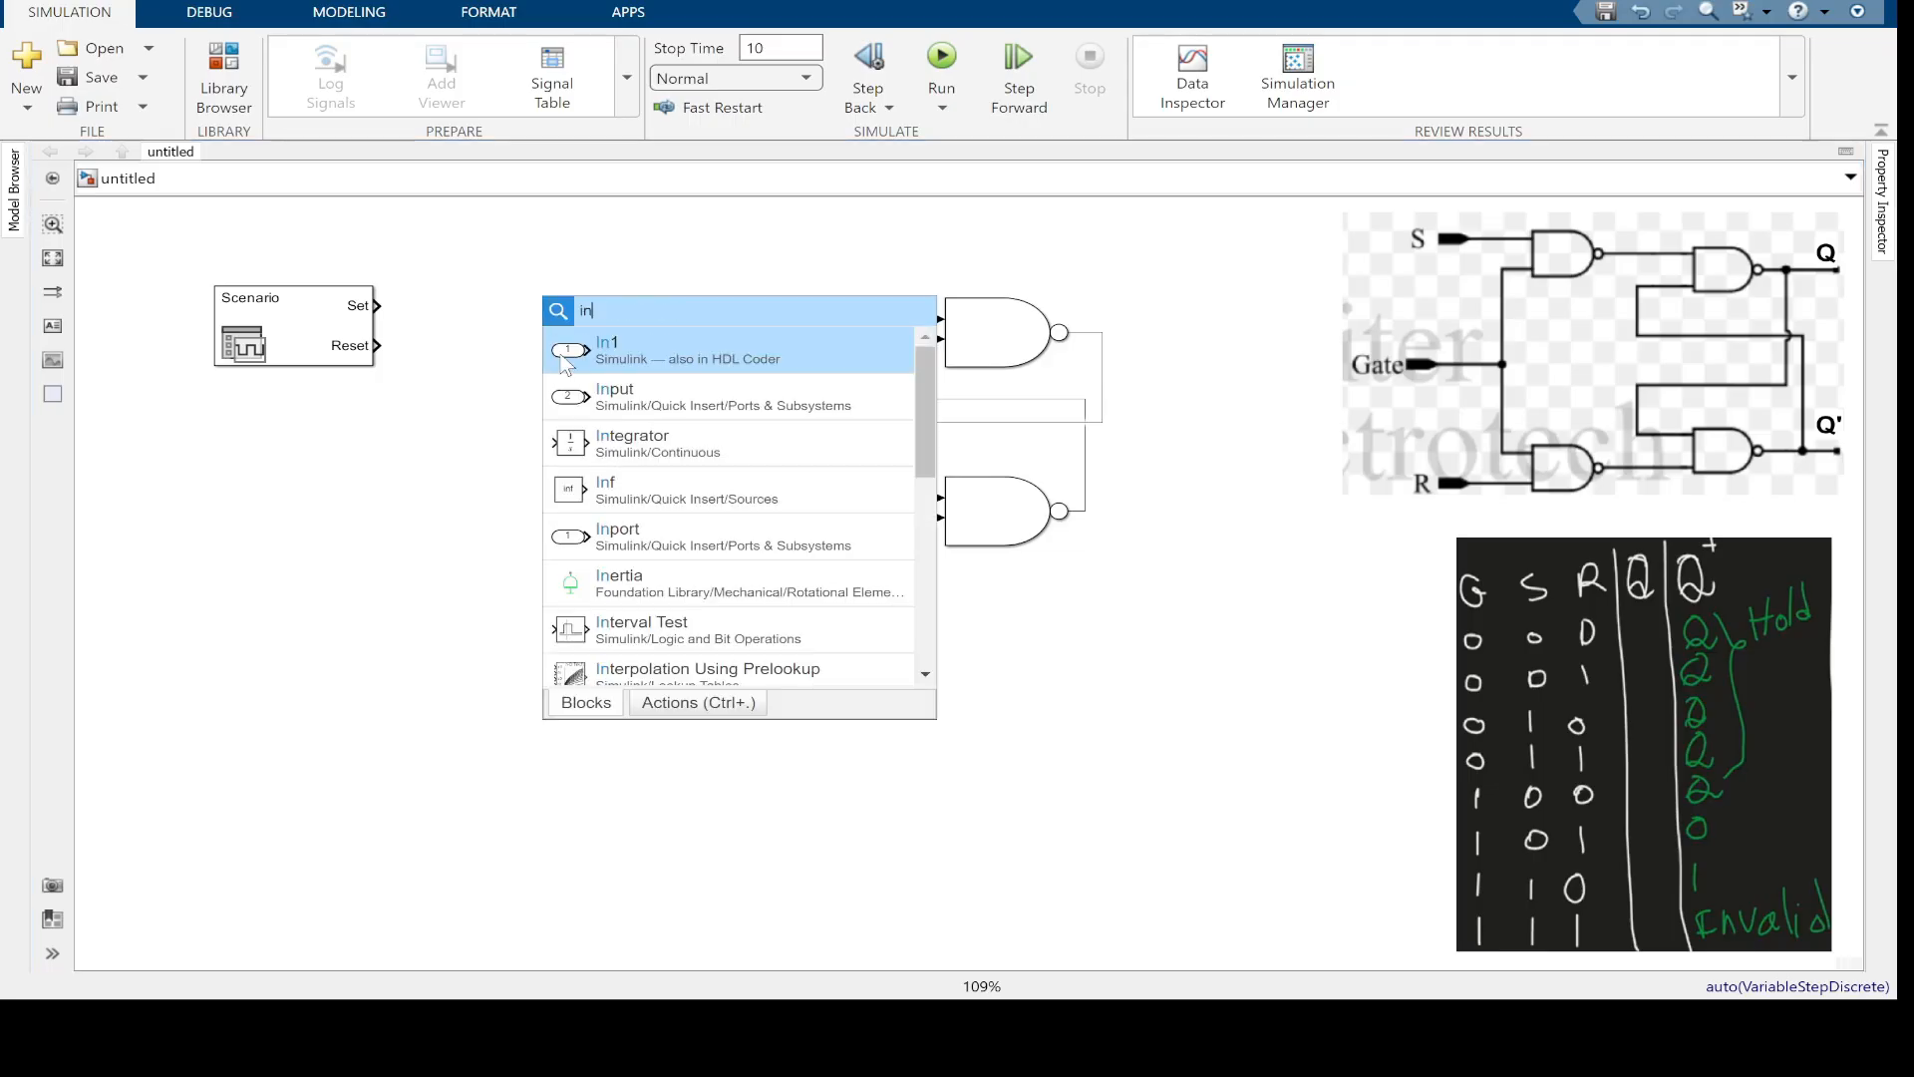
pyautogui.press('Return')
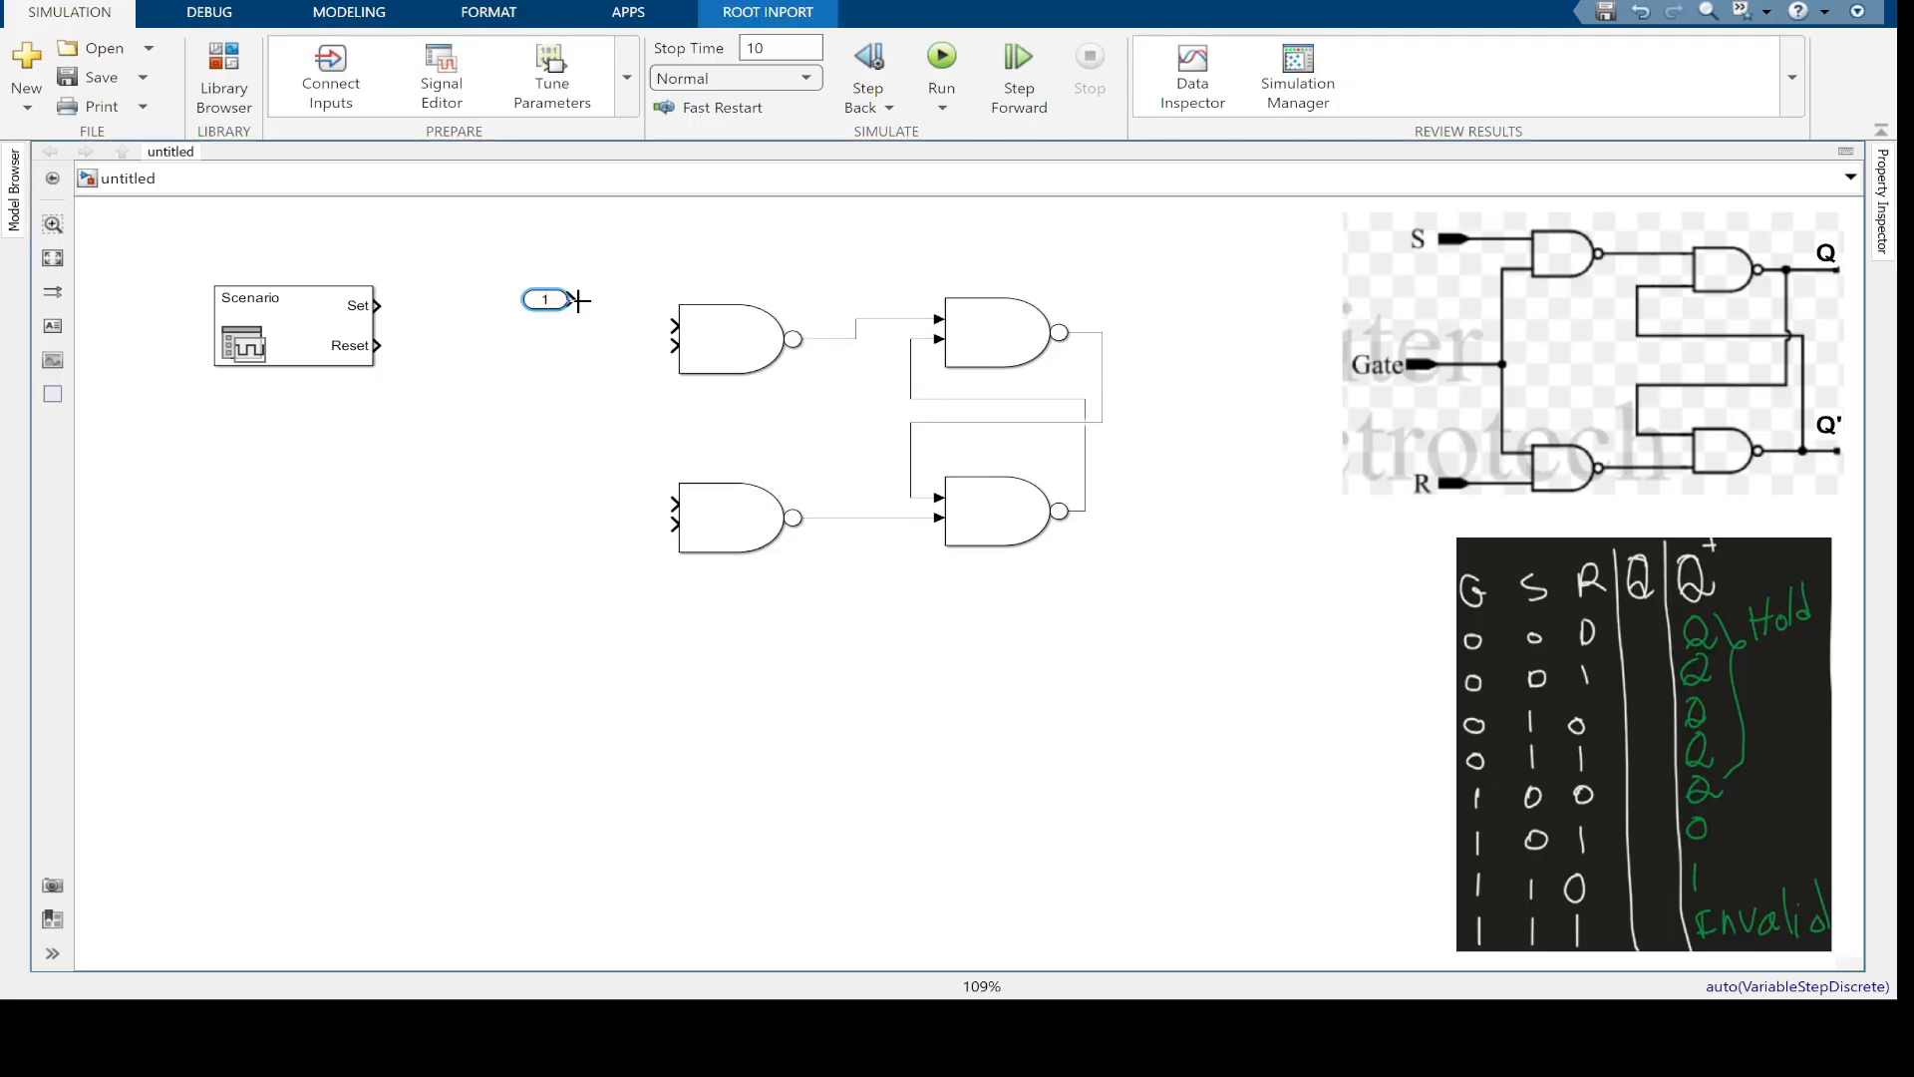
pyautogui.moveTo(571, 299); pyautogui.dragTo(674, 326)
pyautogui.moveTo(545, 299); pyautogui.dragTo(547, 317)
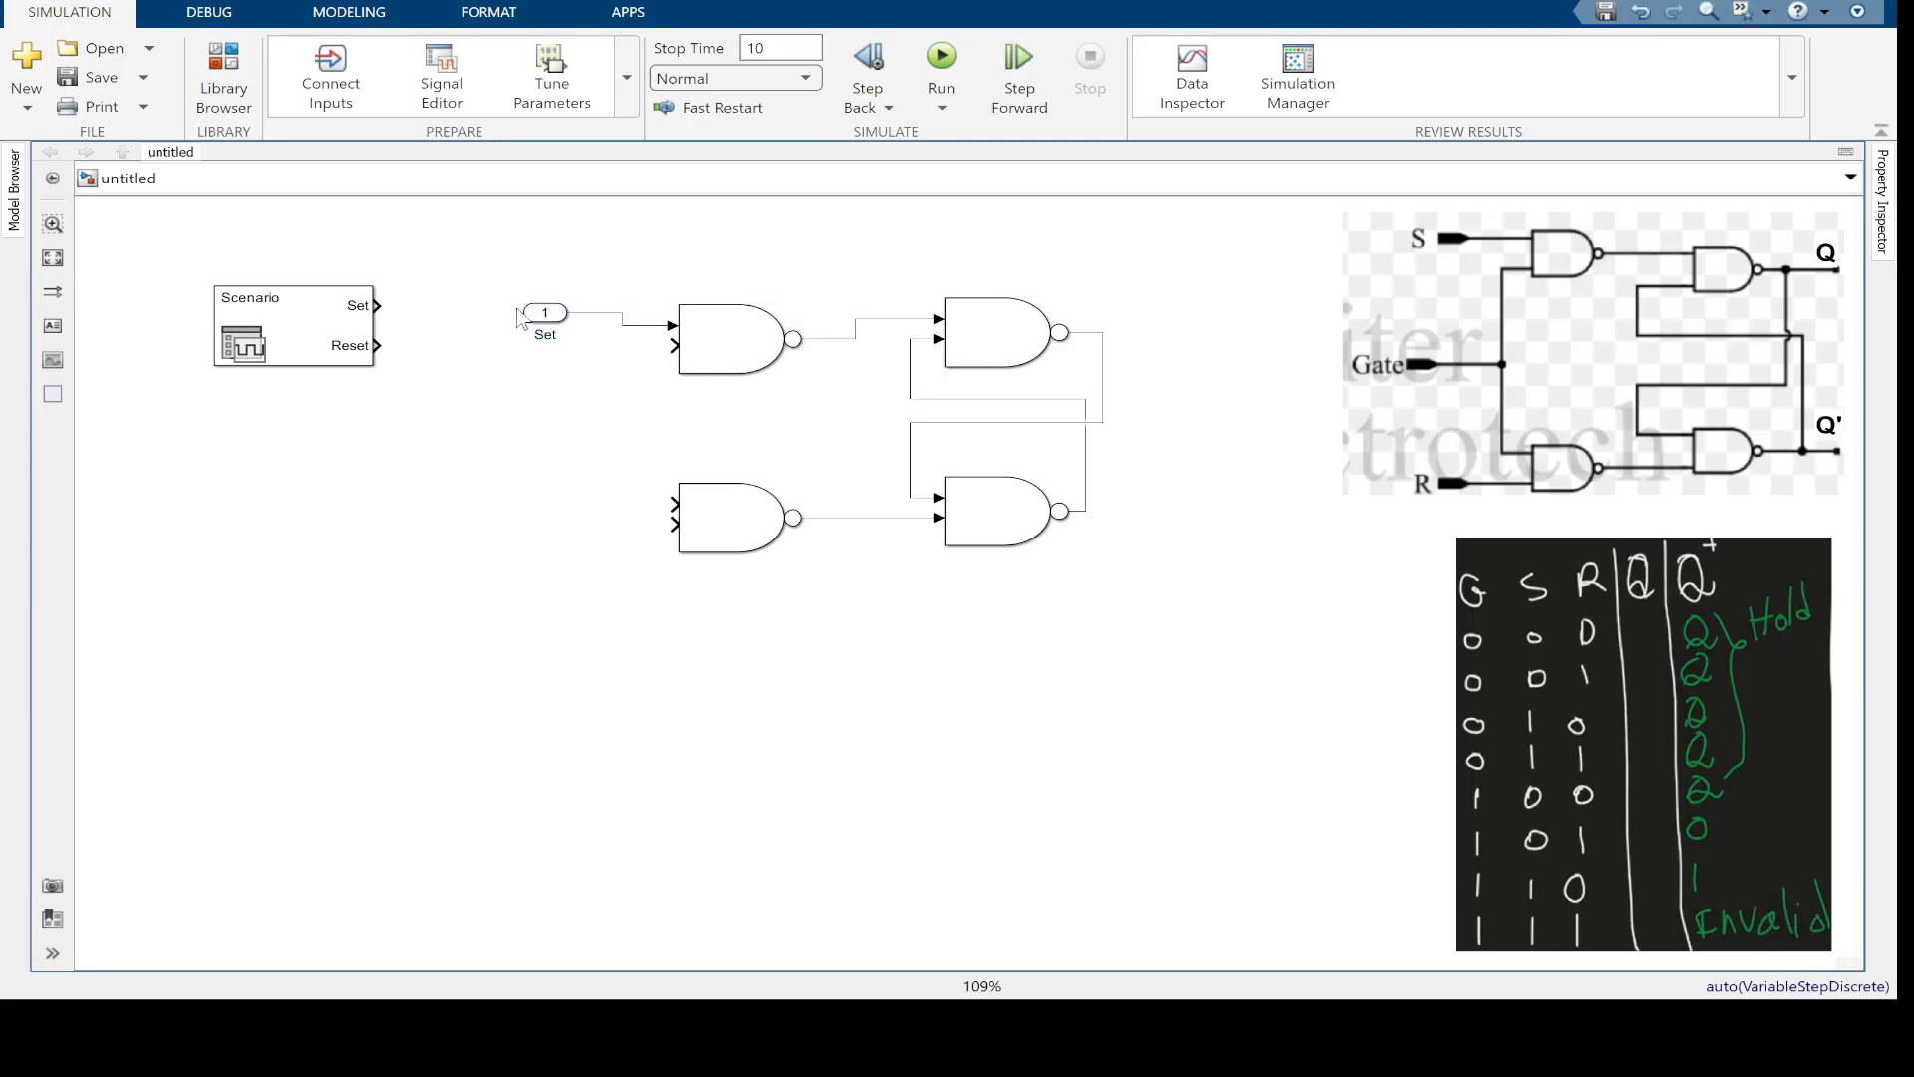
# Duplicate the Set port, connect the copy to the second input of the lower first-stage NAND gate, and rename it Reset
pyautogui.moveTo(546, 312); pyautogui.dragTo(673, 523)
pyautogui.click(589, 554)
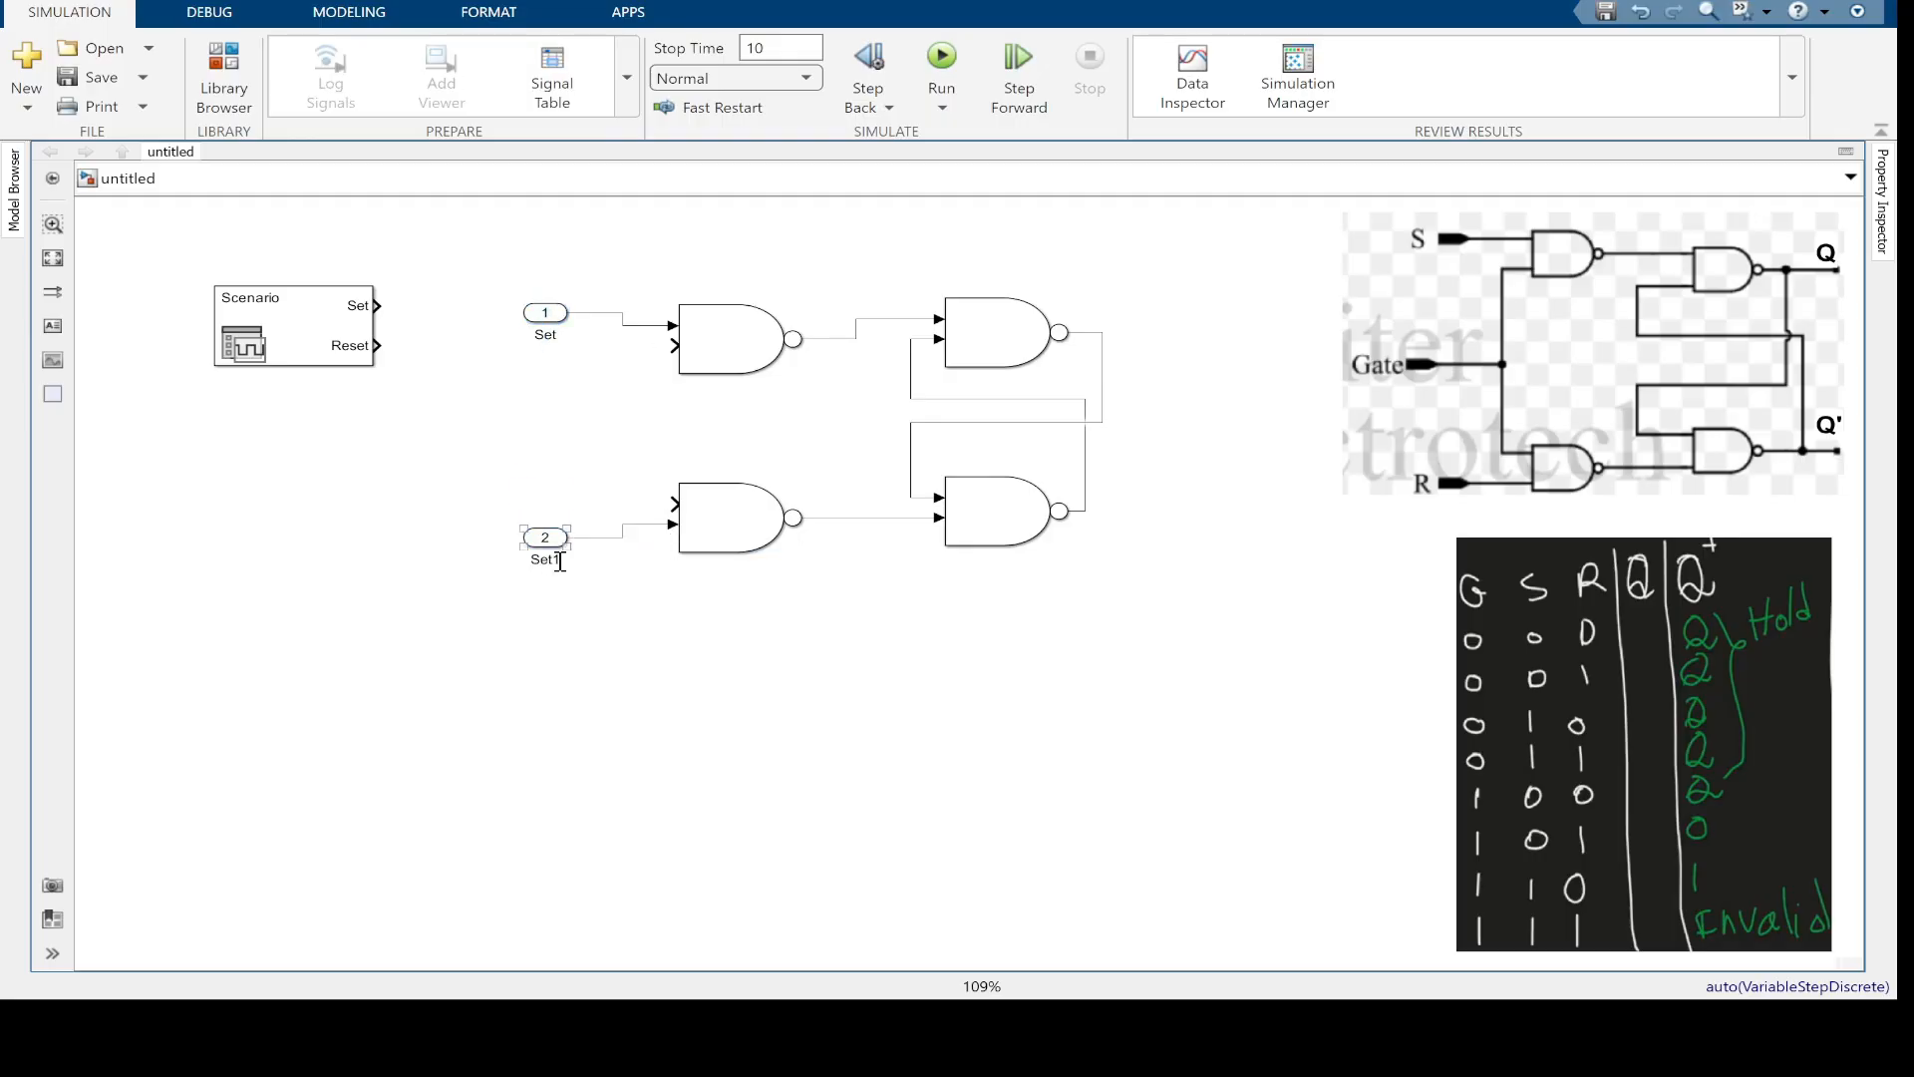
pyautogui.doubleClick(545, 559)
pyautogui.write('Reset')
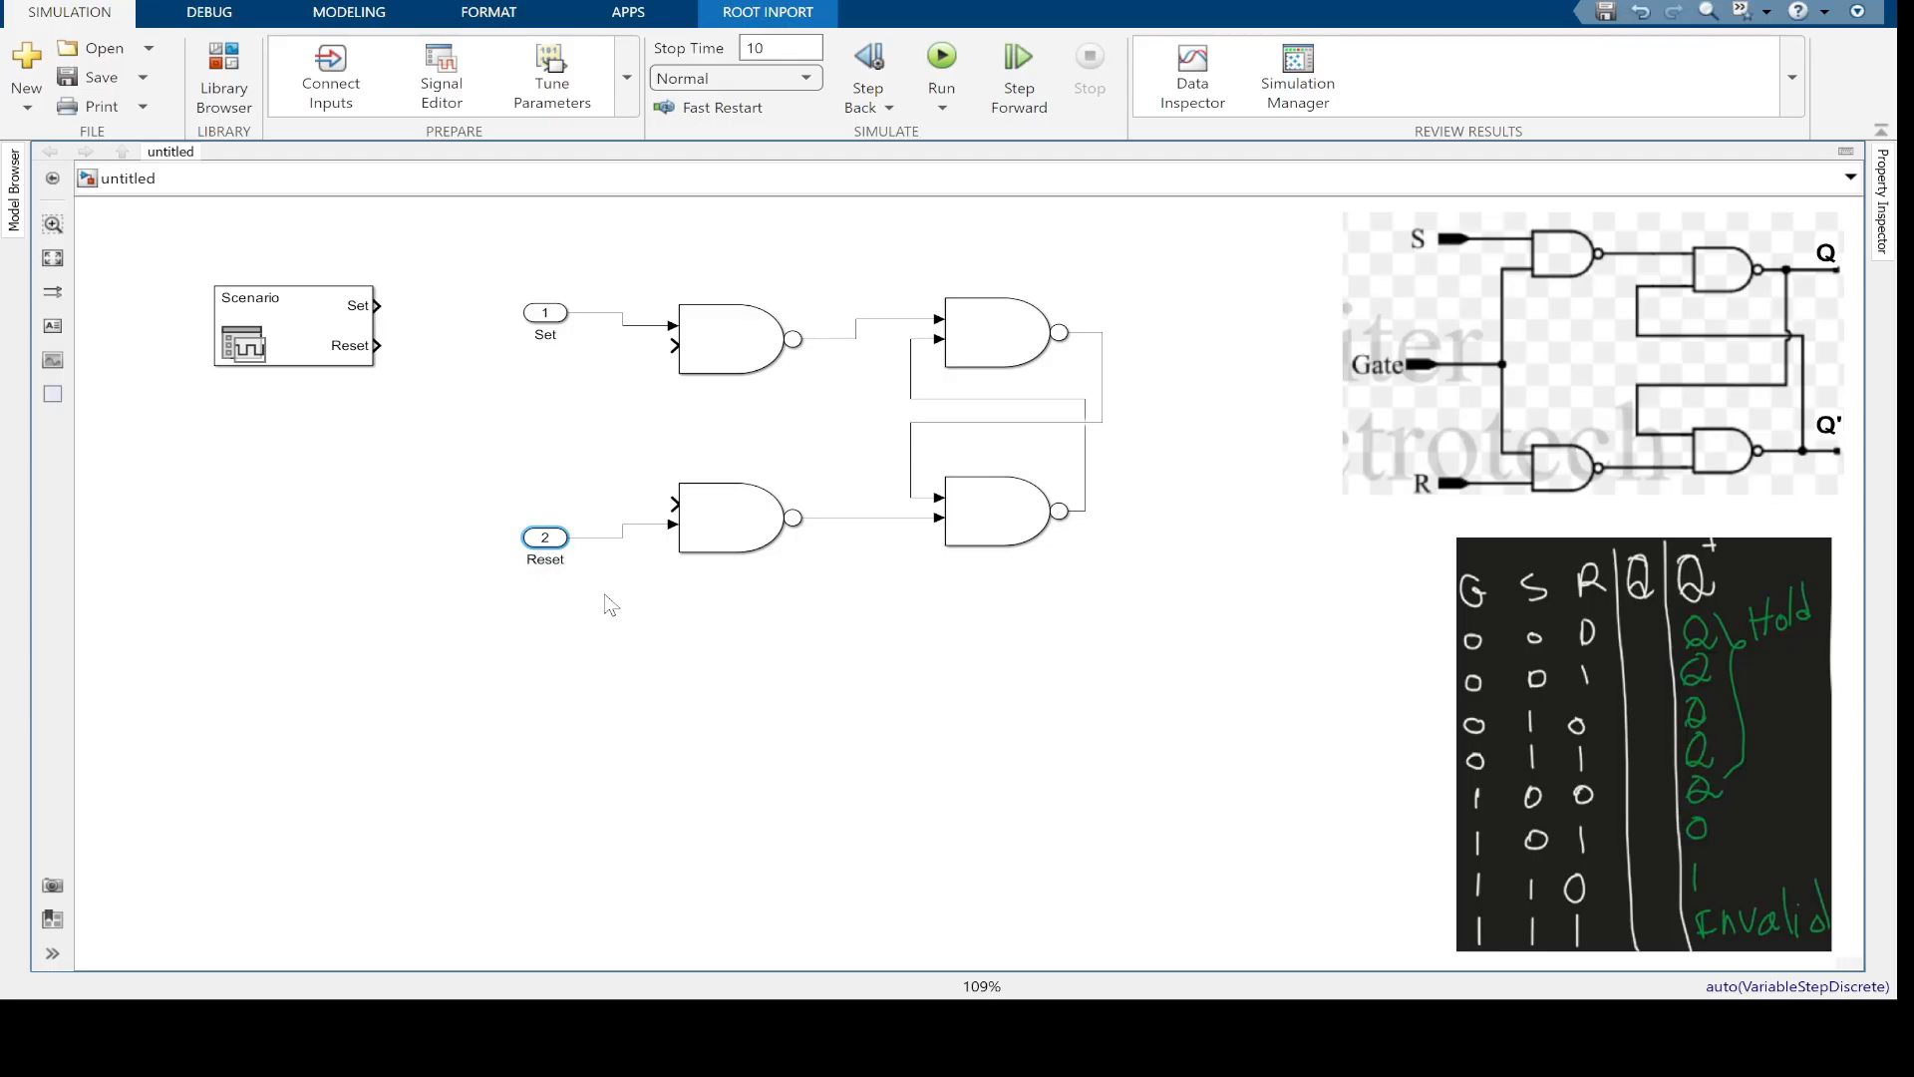
pyautogui.click(604, 594)
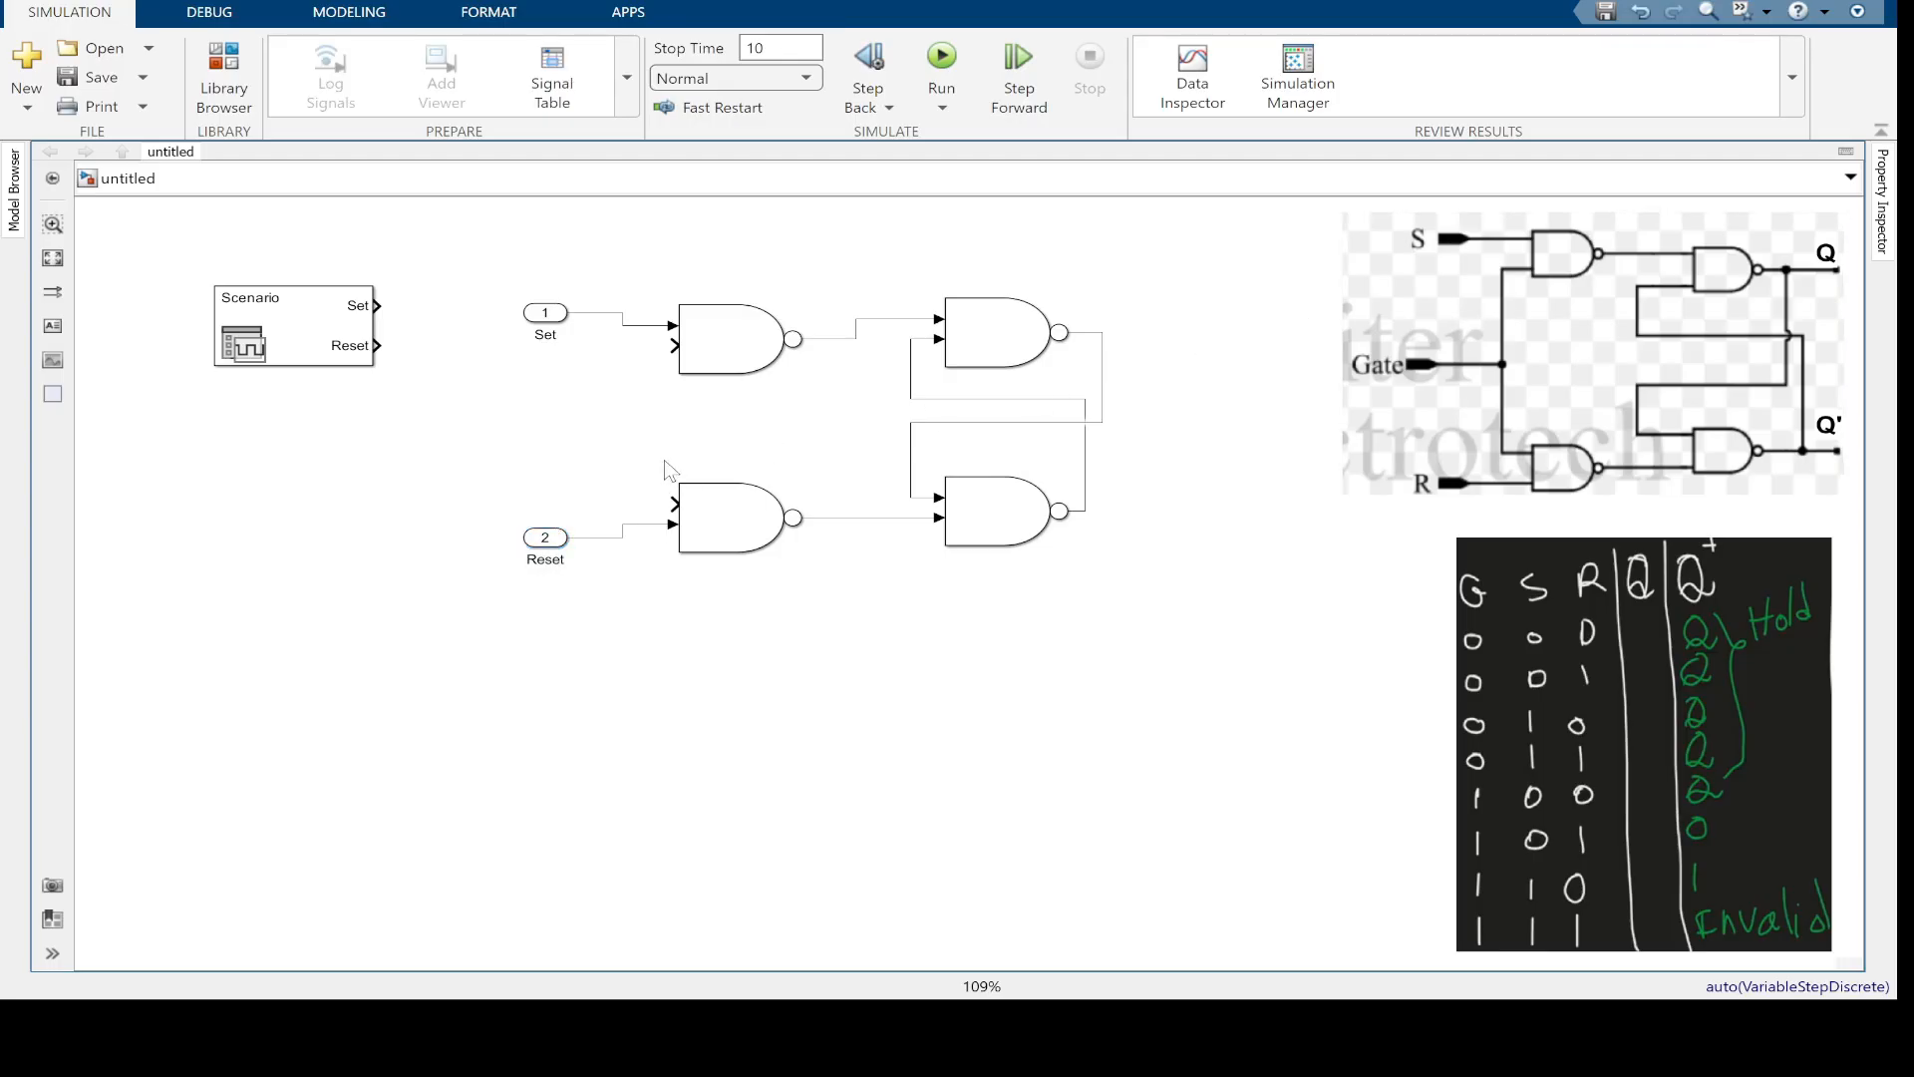
# Add a third input port between Set and Reset by copying Set, and rename it Gate
pyautogui.click(1352, 400)
pyautogui.moveTo(538, 314); pyautogui.dragTo(539, 426)
pyautogui.click(580, 461)
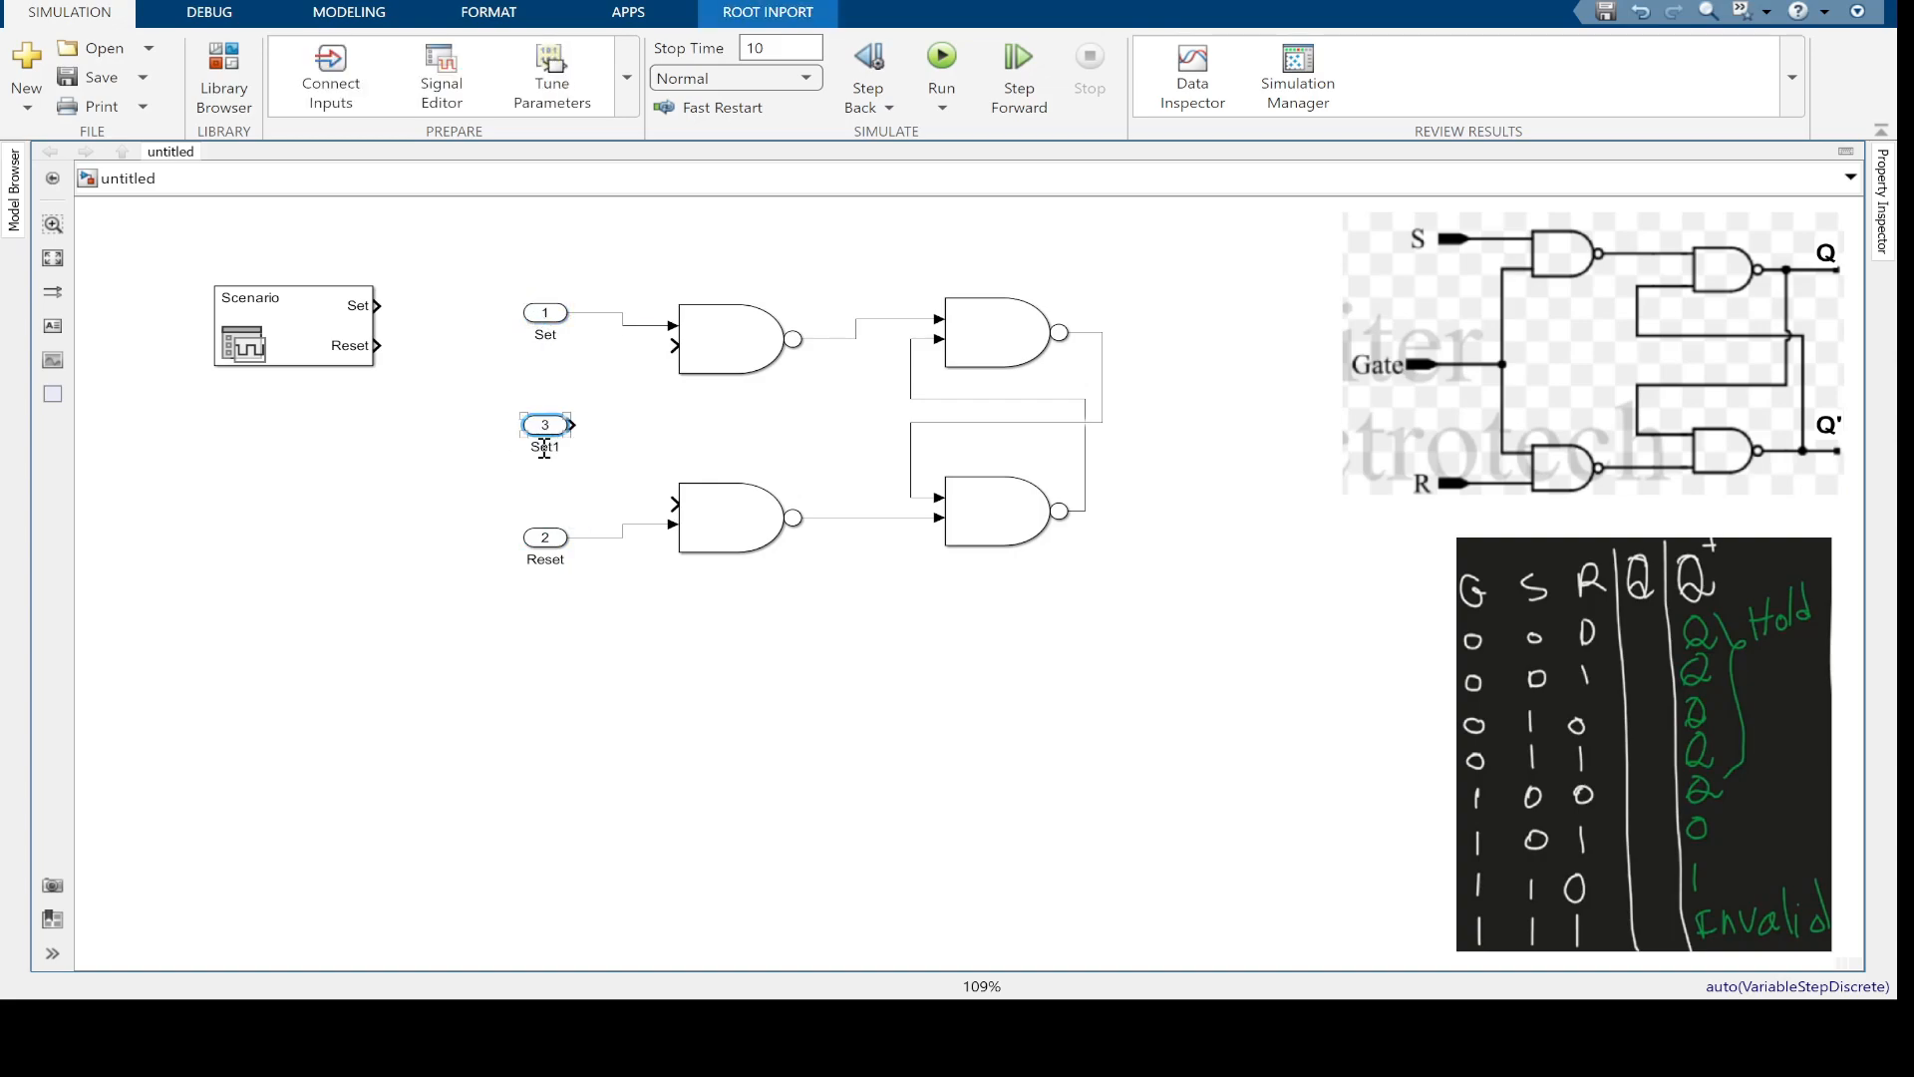
pyautogui.doubleClick(544, 450)
pyautogui.write('G')
pyautogui.click(659, 488)
# Wire the Gate port to the remaining inputs of both first-stage NAND gates
pyautogui.click(437, 474)
pyautogui.moveTo(573, 426); pyautogui.dragTo(672, 346)
pyautogui.moveTo(606, 426); pyautogui.dragTo(672, 504)
pyautogui.click(805, 654)
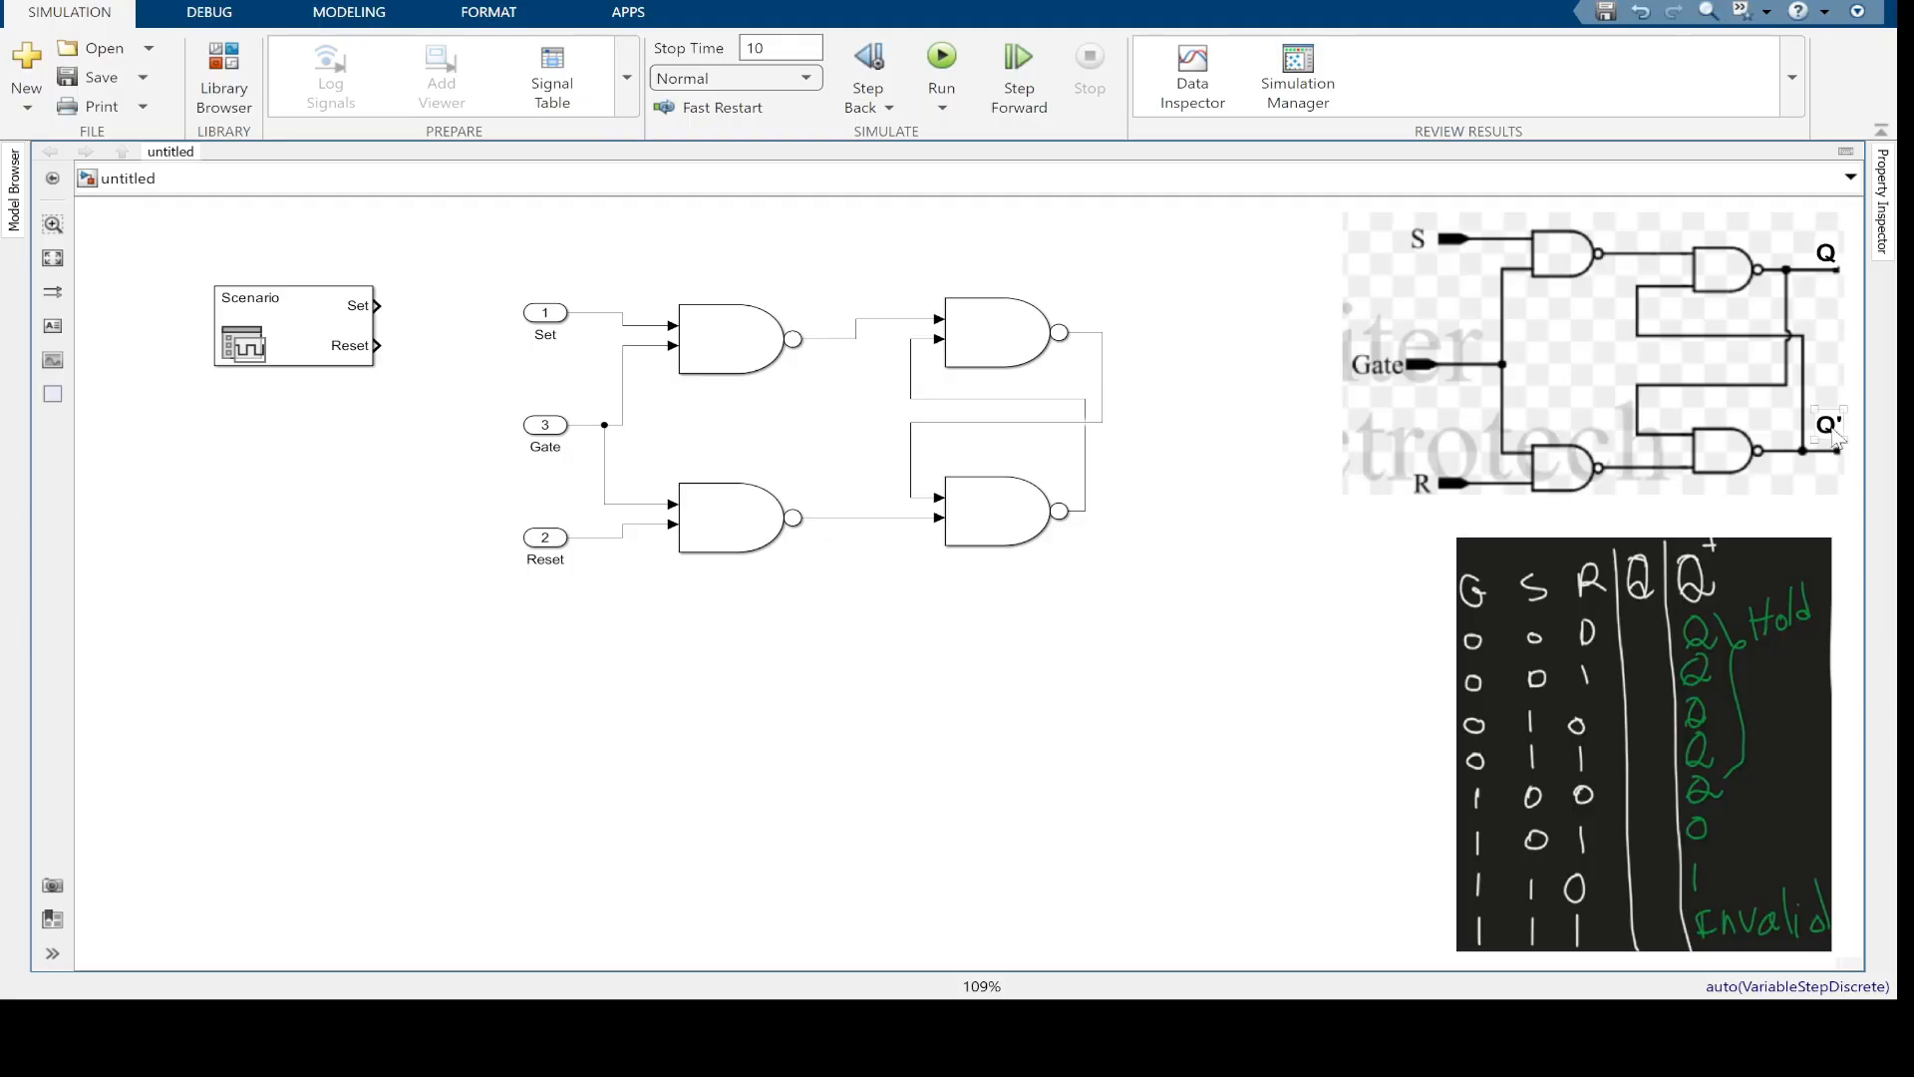
# Add an output port connected to the upper output NAND gate and name it Q
pyautogui.doubleClick(1183, 306)
pyautogui.write('out')
pyautogui.press('Return')
pyautogui.moveTo(1107, 337); pyautogui.dragTo(1153, 332)
pyautogui.click(1192, 356)
pyautogui.doubleClick(1192, 356)
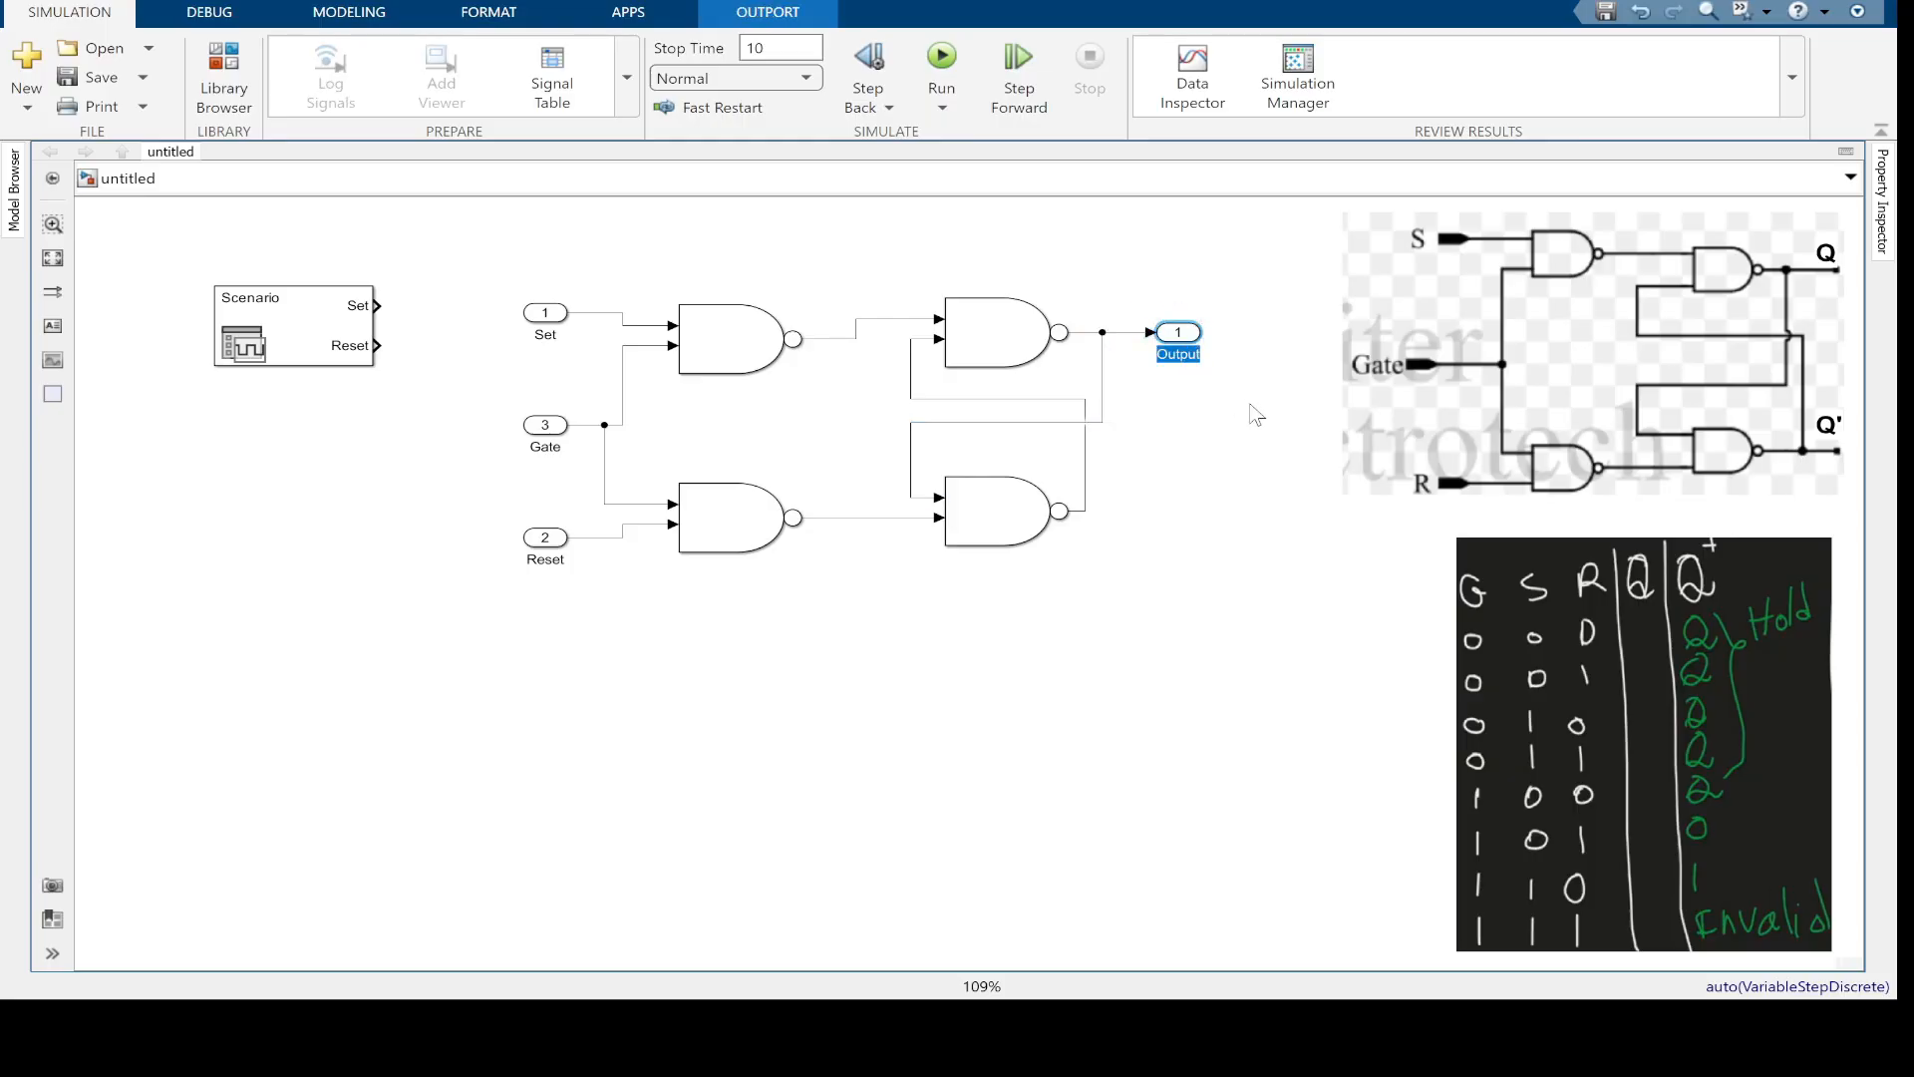
pyautogui.write('Q')
pyautogui.click(1189, 501)
# Duplicate the Q port for the lower output NAND gate, connect it, and rename it Q'
pyautogui.moveTo(1179, 335)
pyautogui.mouseDown()
pyautogui.moveTo(1196, 513)
pyautogui.moveTo(1142, 528)
pyautogui.moveTo(1165, 512)
pyautogui.mouseUp()
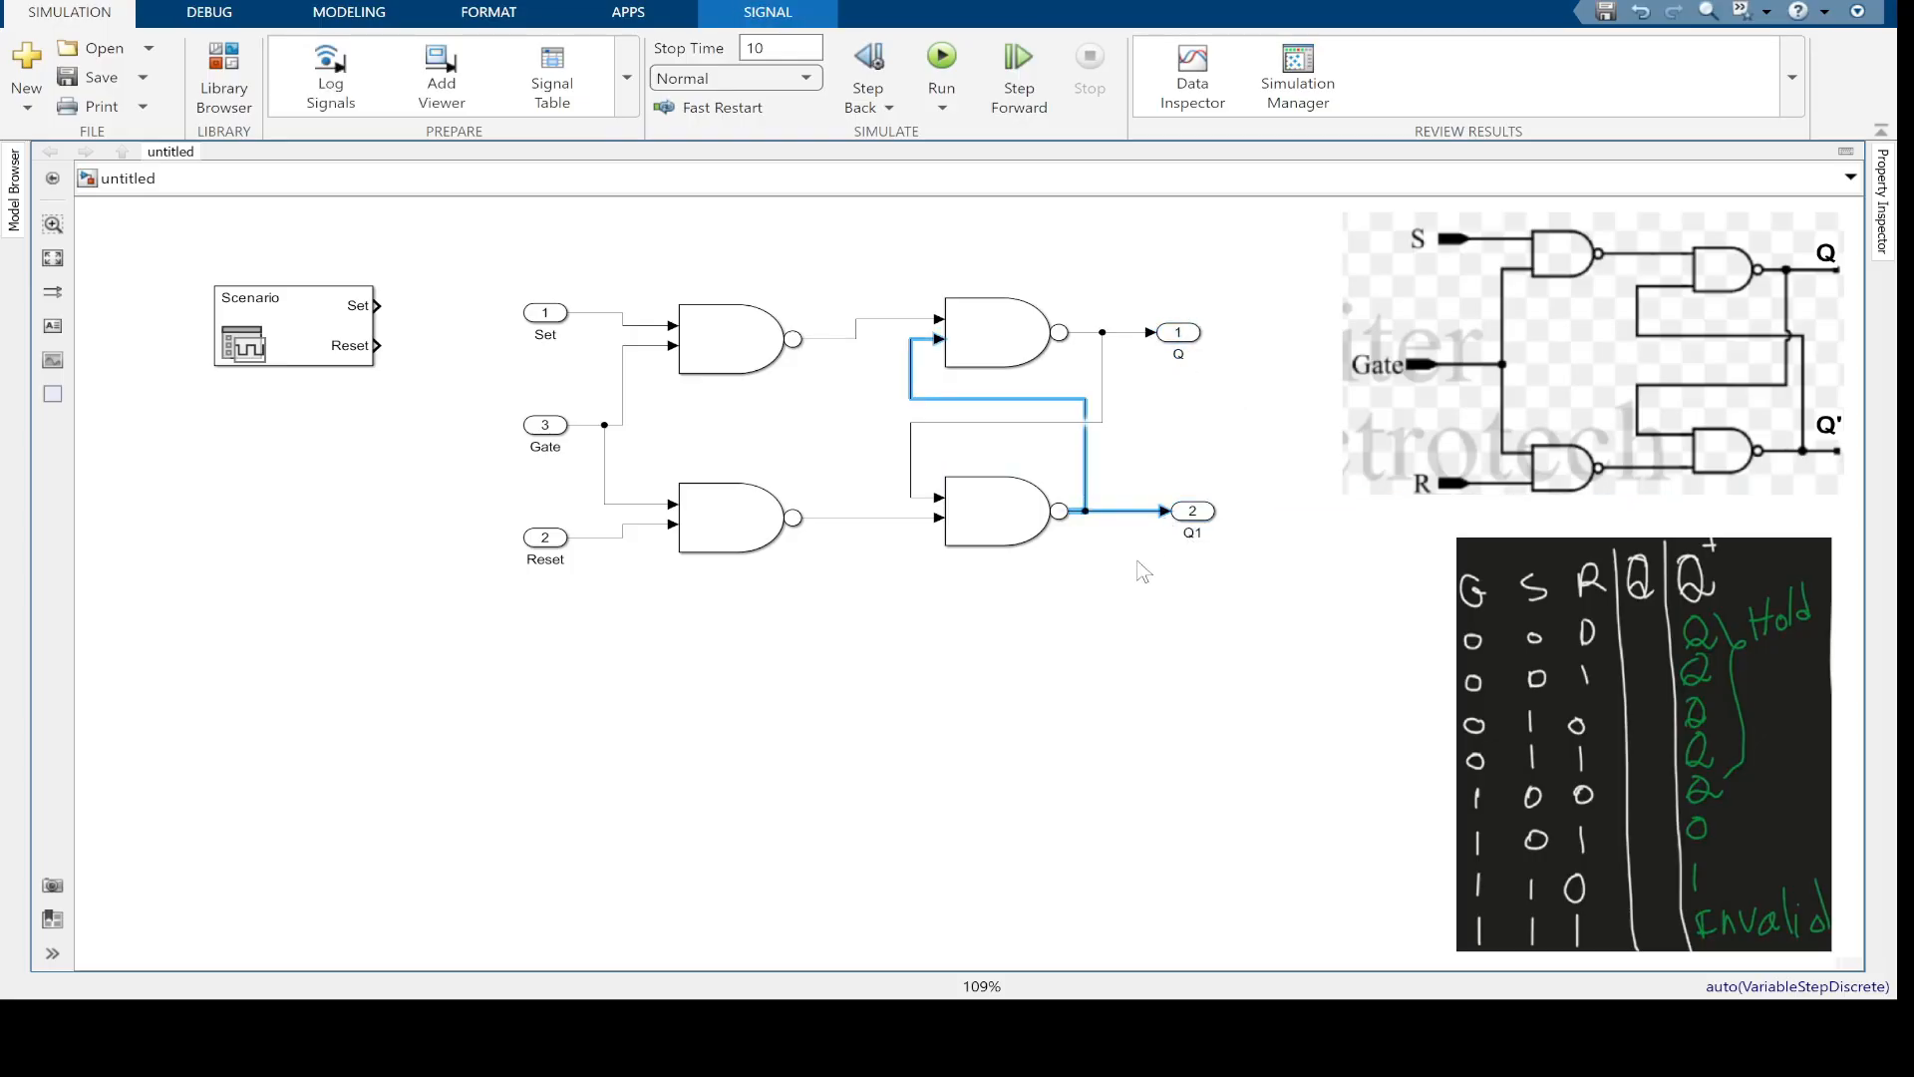
pyautogui.click(1142, 565)
pyautogui.doubleClick(1195, 534)
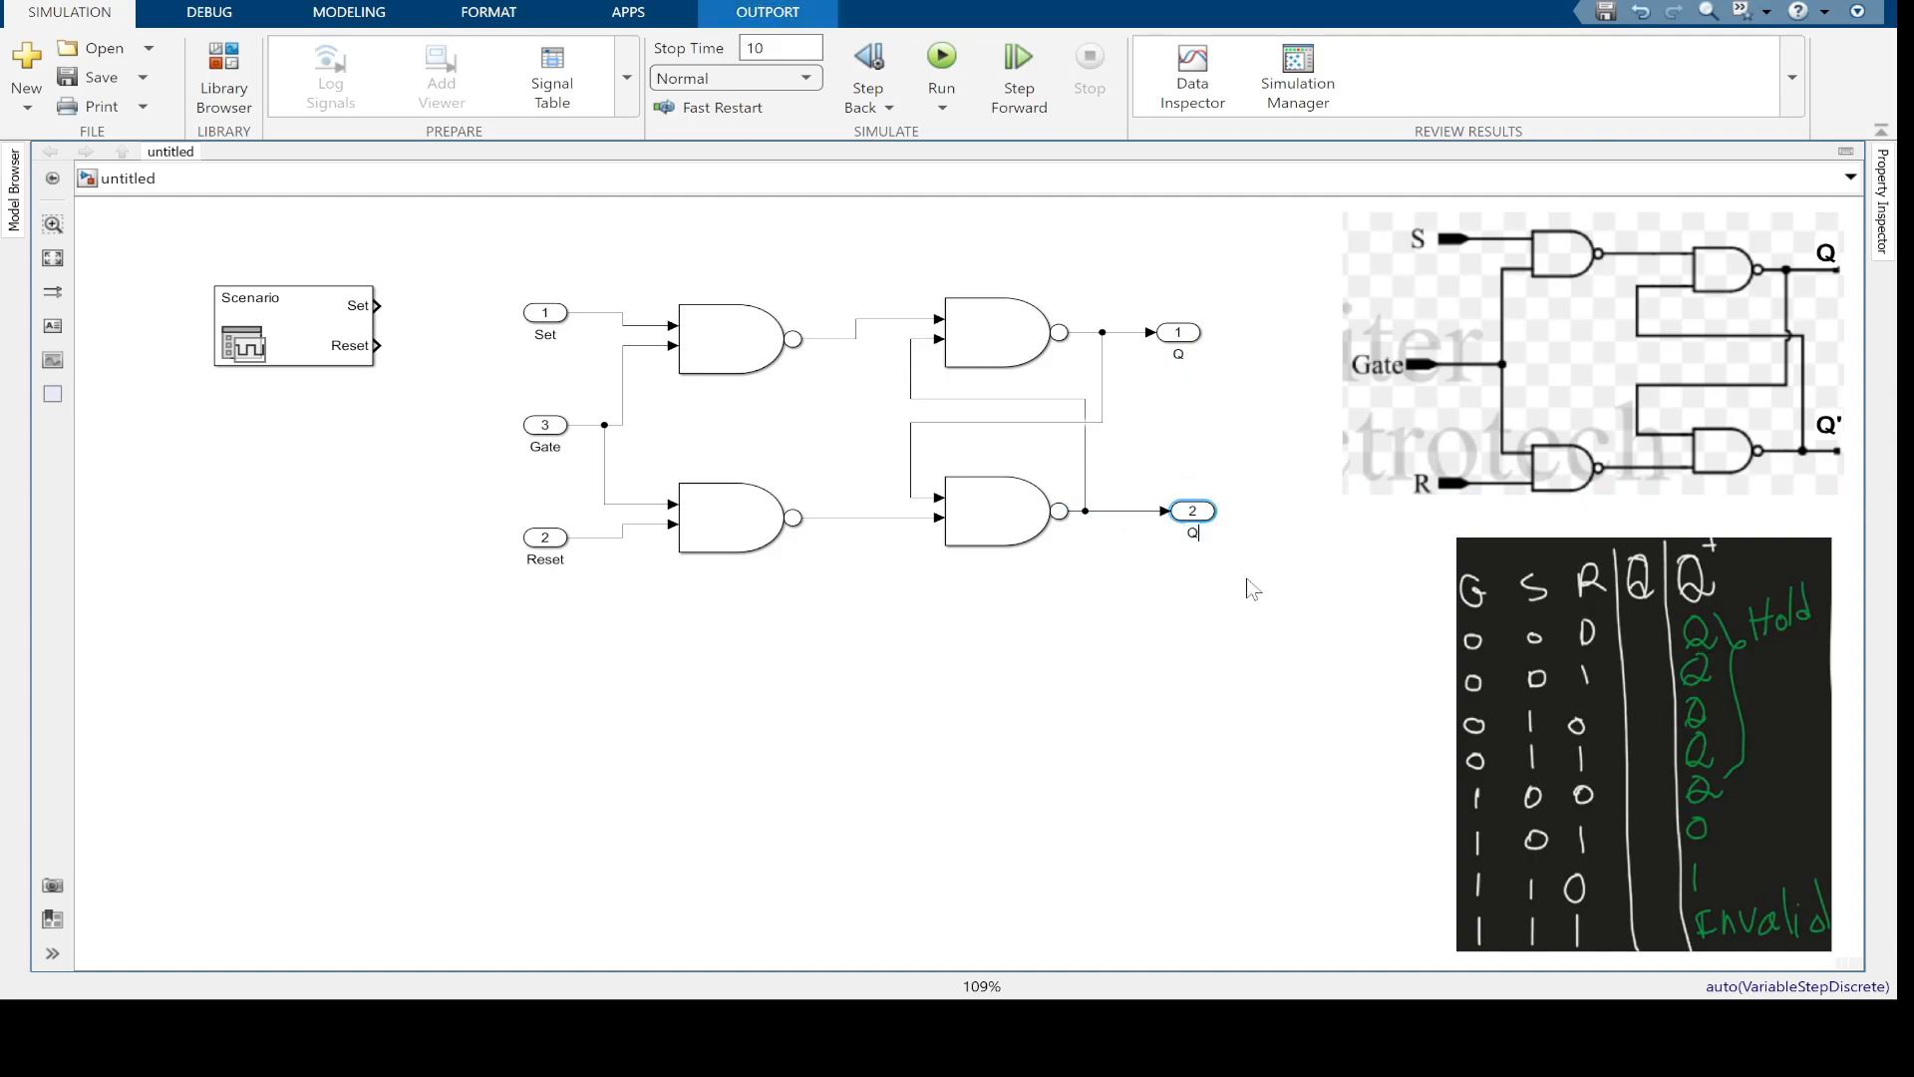
pyautogui.write("Q'")
pyautogui.click(1209, 631)
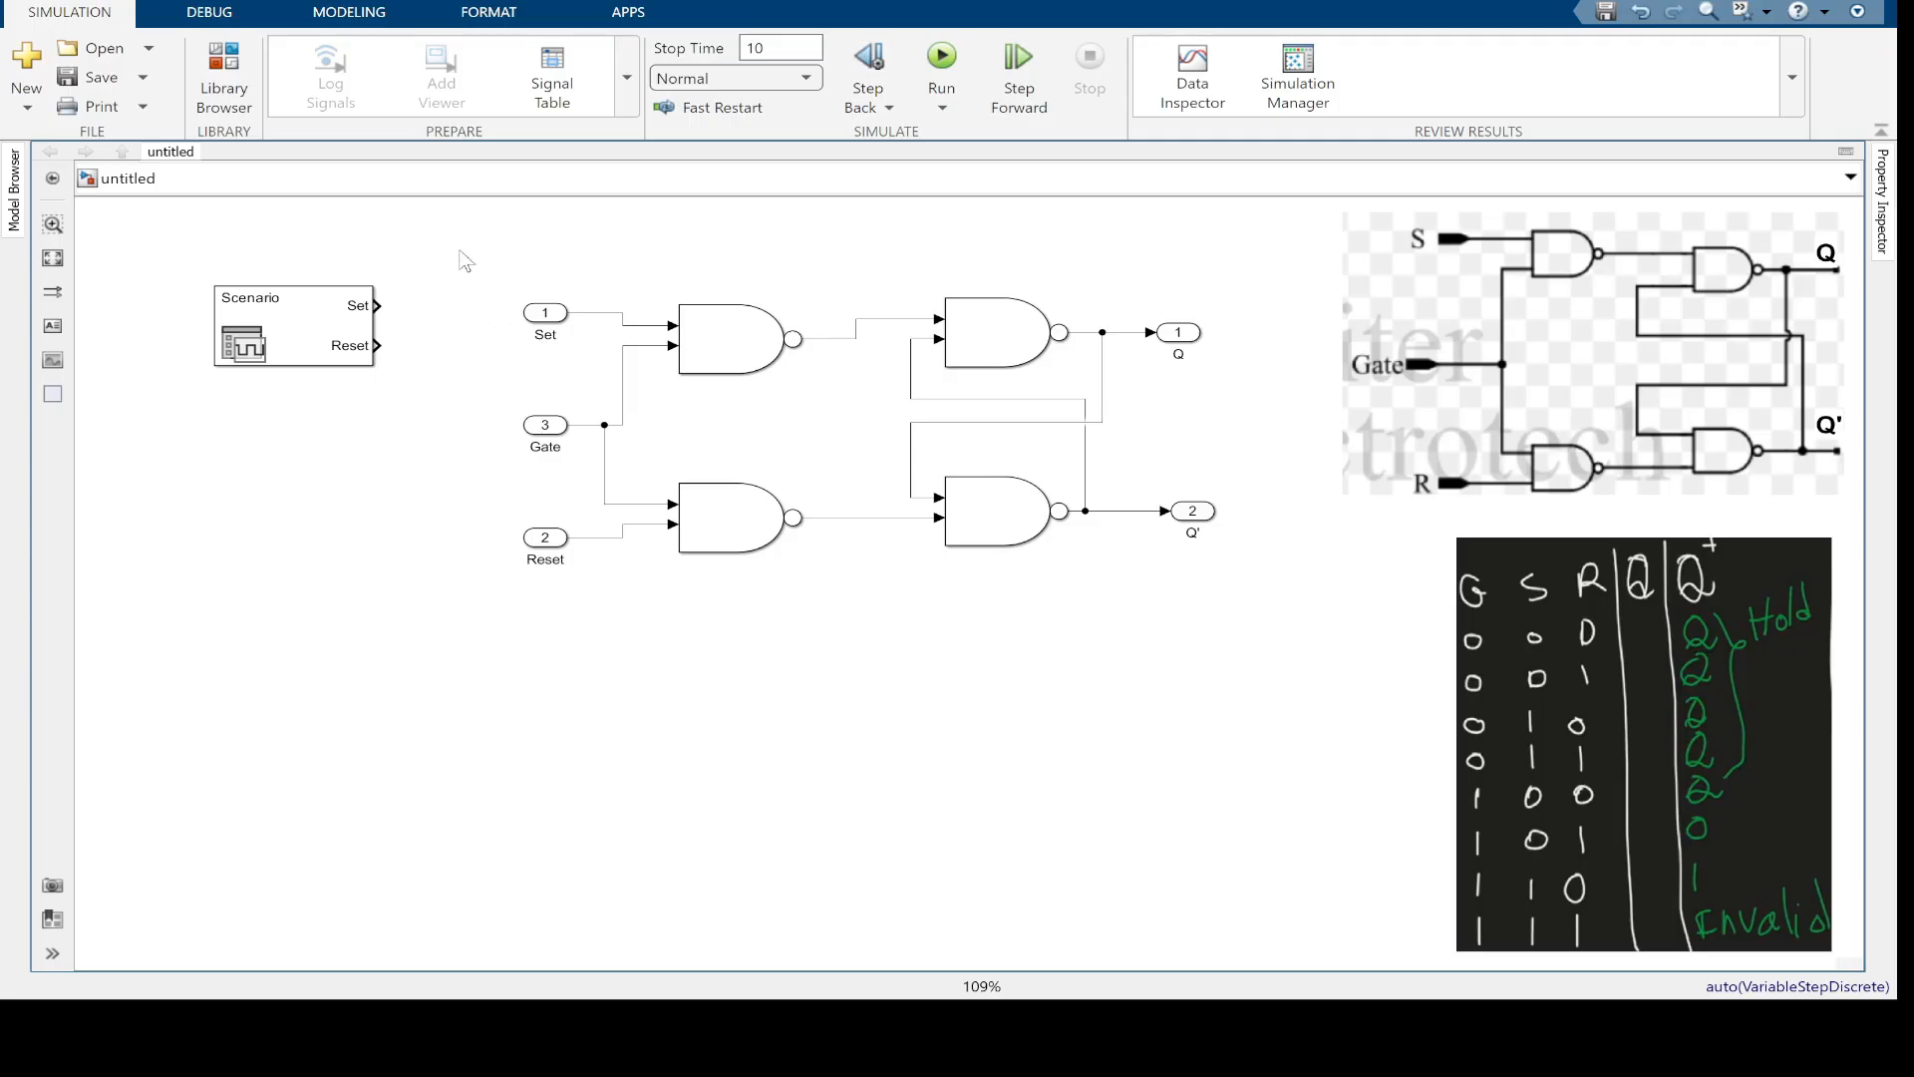
# Group the whole gated latch circuit into a subsystem and enlarge the resulting block
pyautogui.moveTo(439, 236); pyautogui.dragTo(1256, 638)
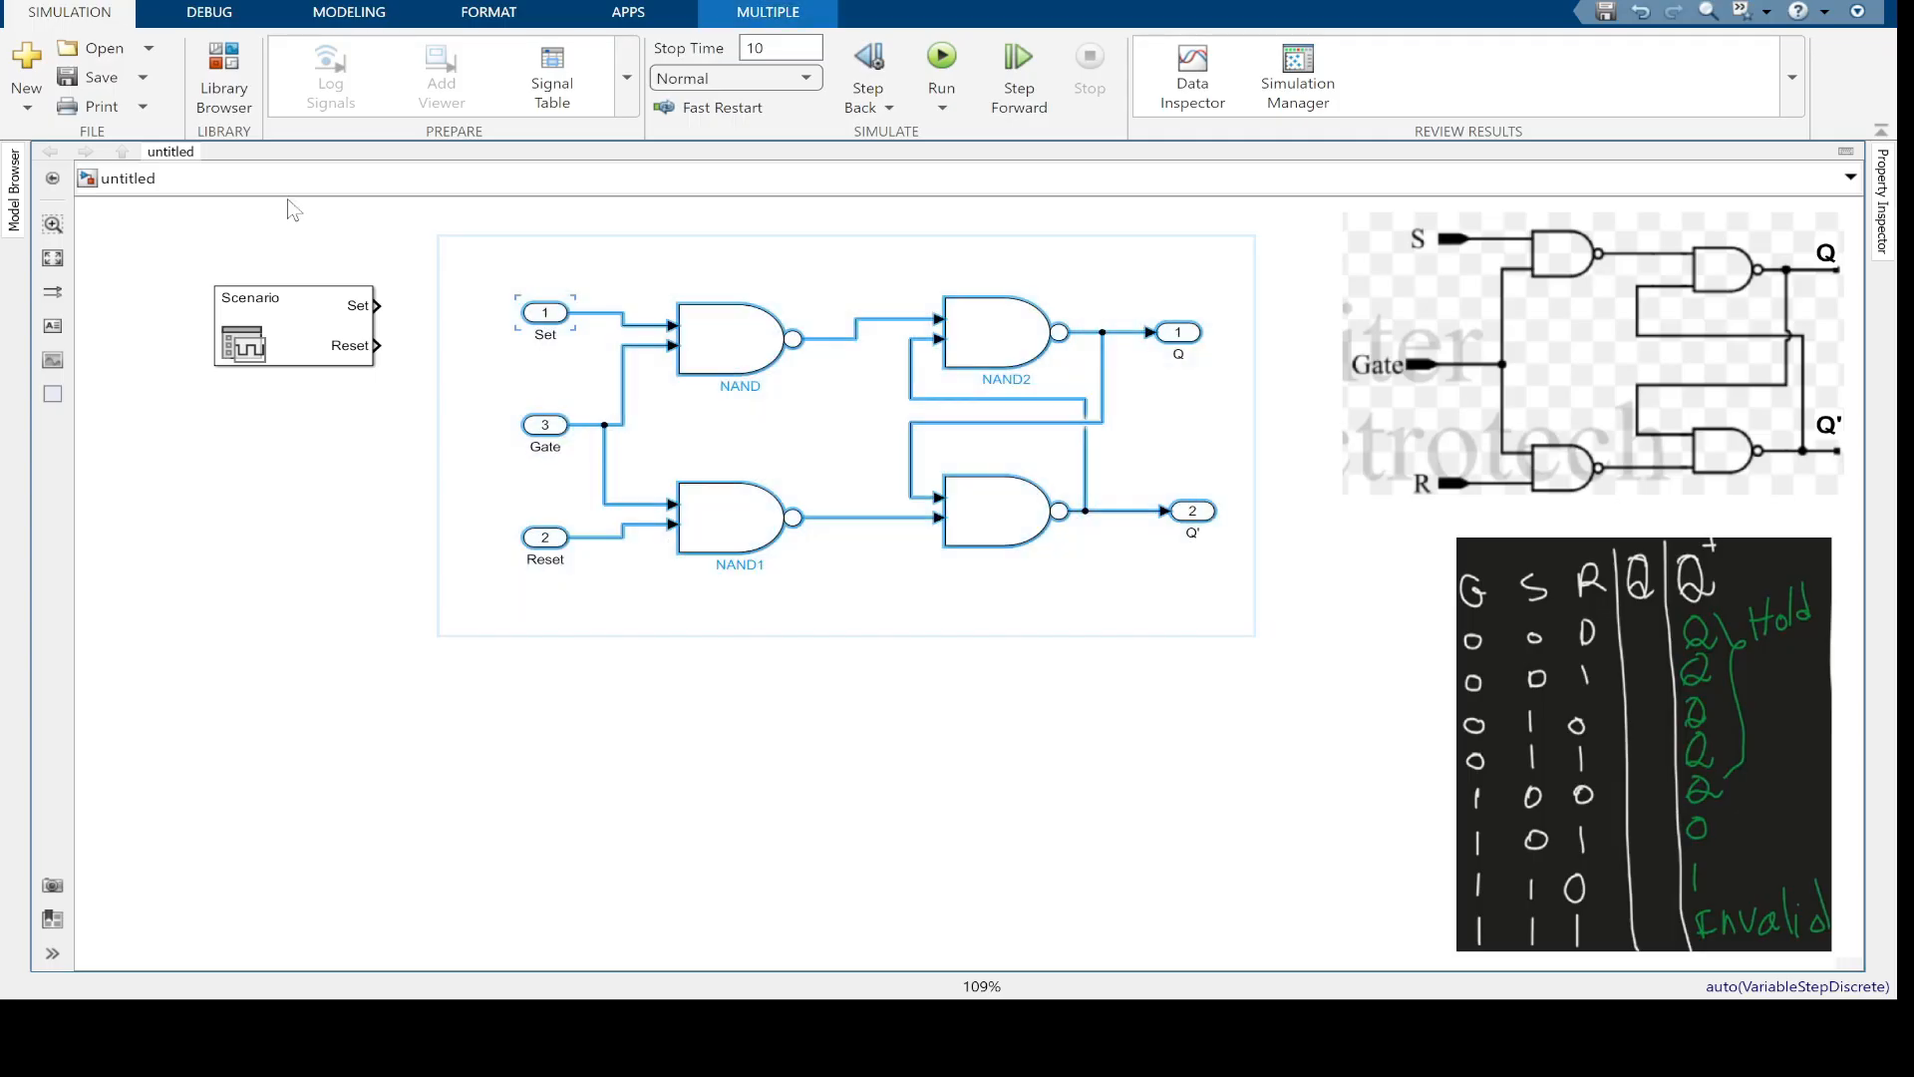
pyautogui.click(344, 14)
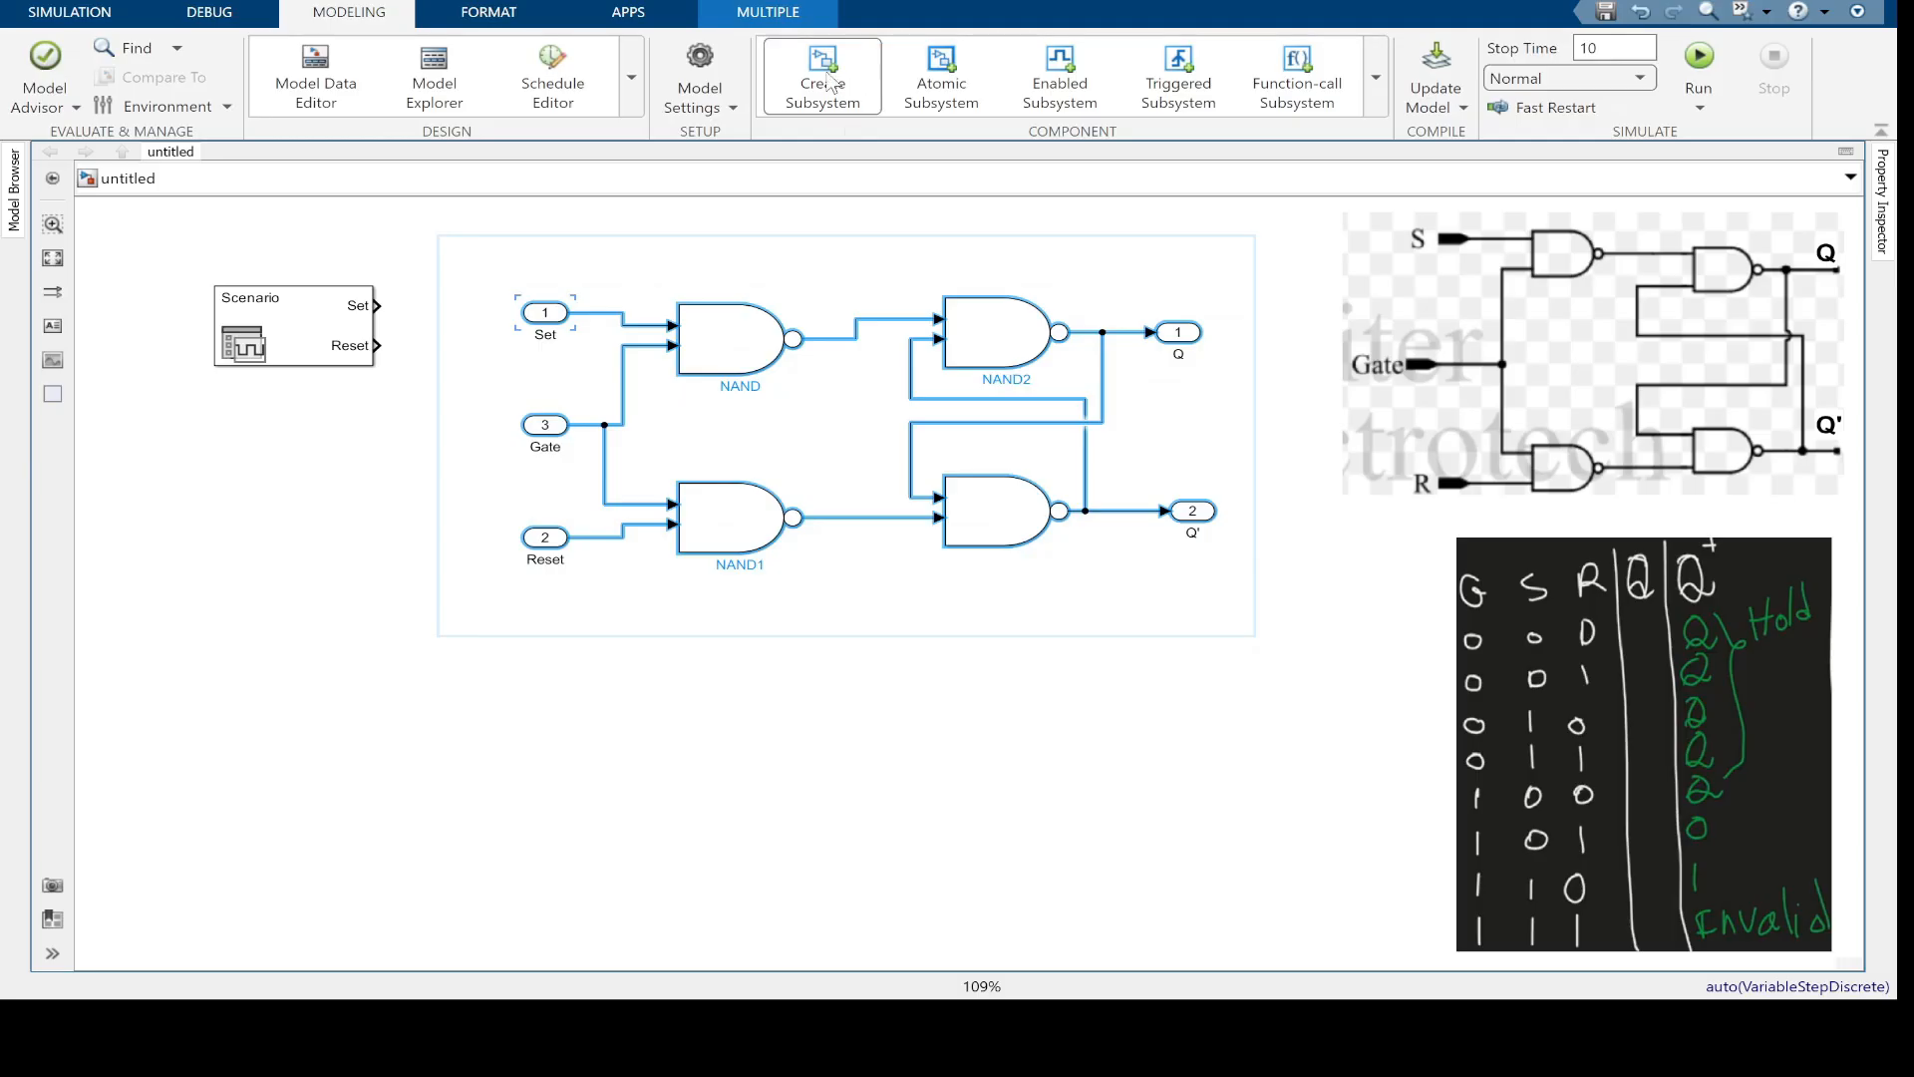
pyautogui.click(823, 87)
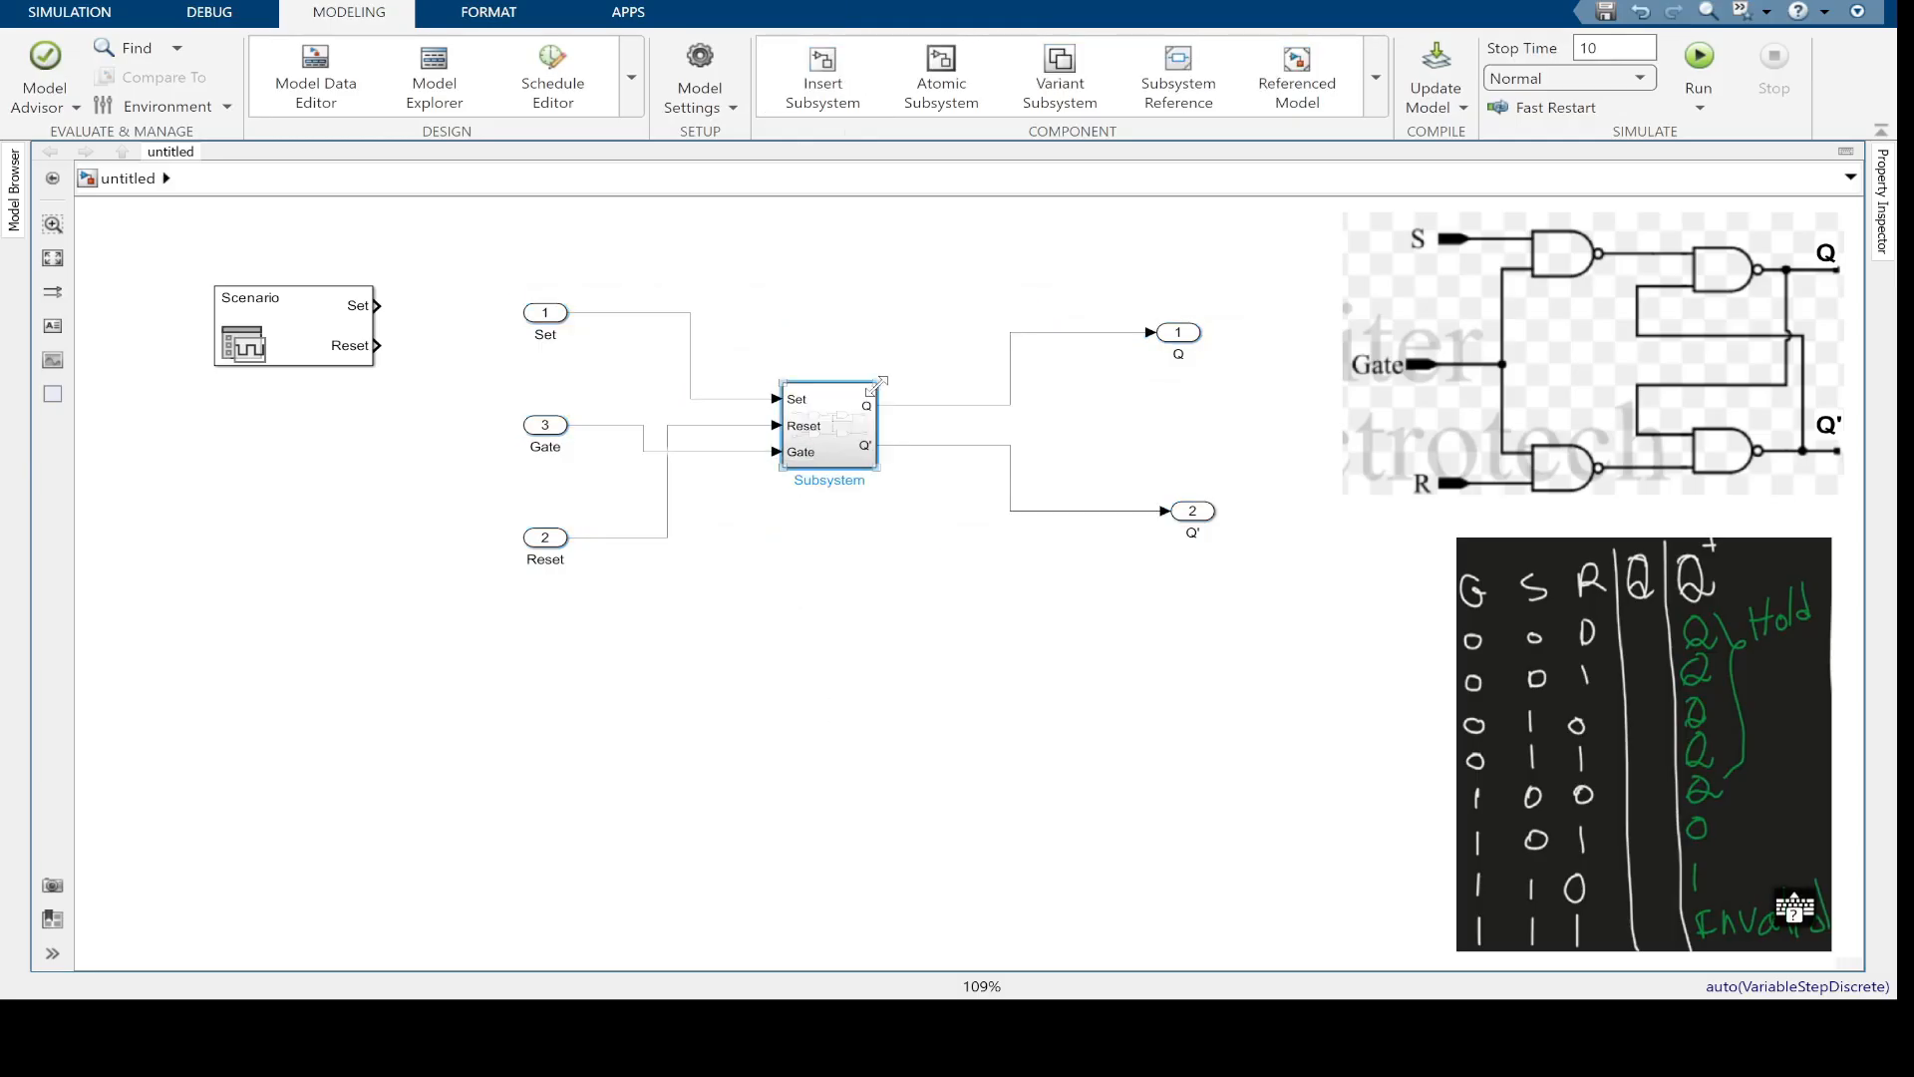
pyautogui.moveTo(877, 383); pyautogui.dragTo(1005, 249)
pyautogui.moveTo(853, 432); pyautogui.dragTo(839, 480)
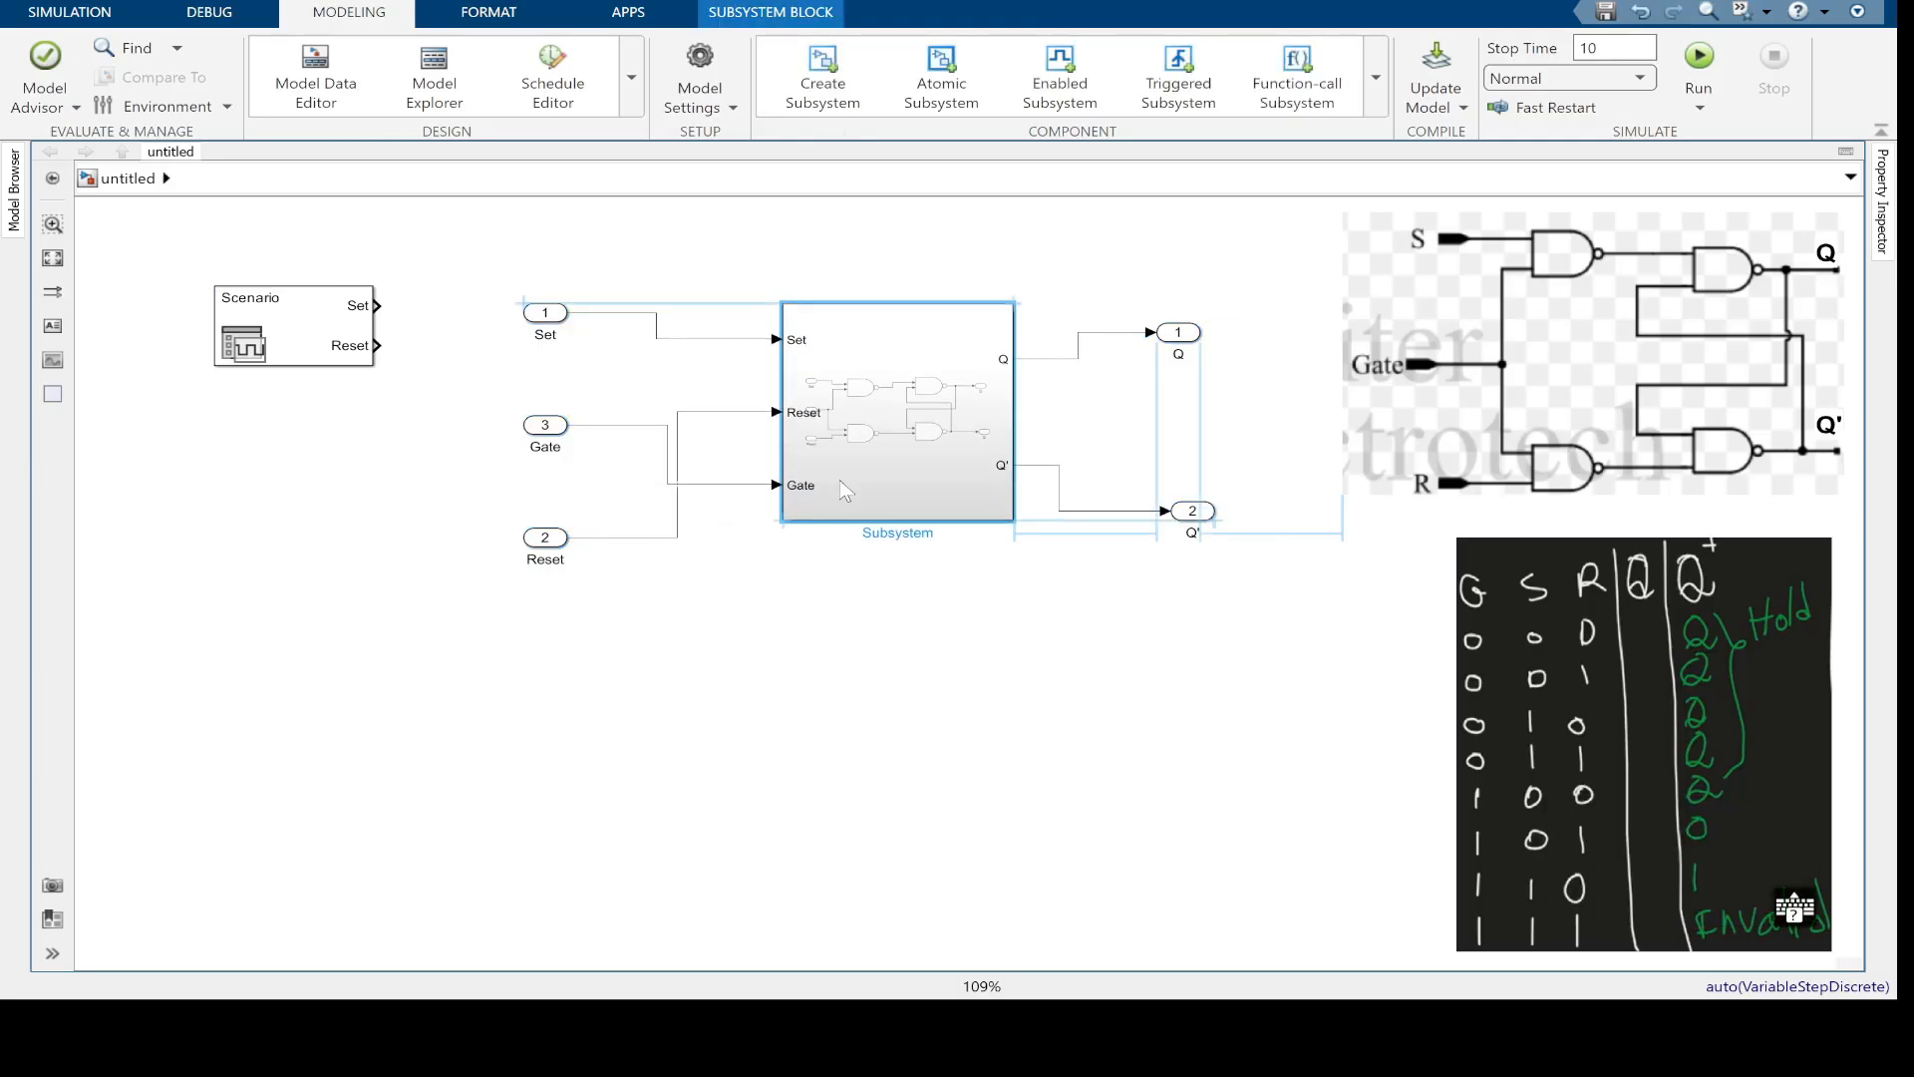
pyautogui.click(658, 668)
# Reposition the Reset and Gate ports to match the subsystem's input order, and line up Q' with its output
pyautogui.moveTo(545, 424); pyautogui.dragTo(639, 650)
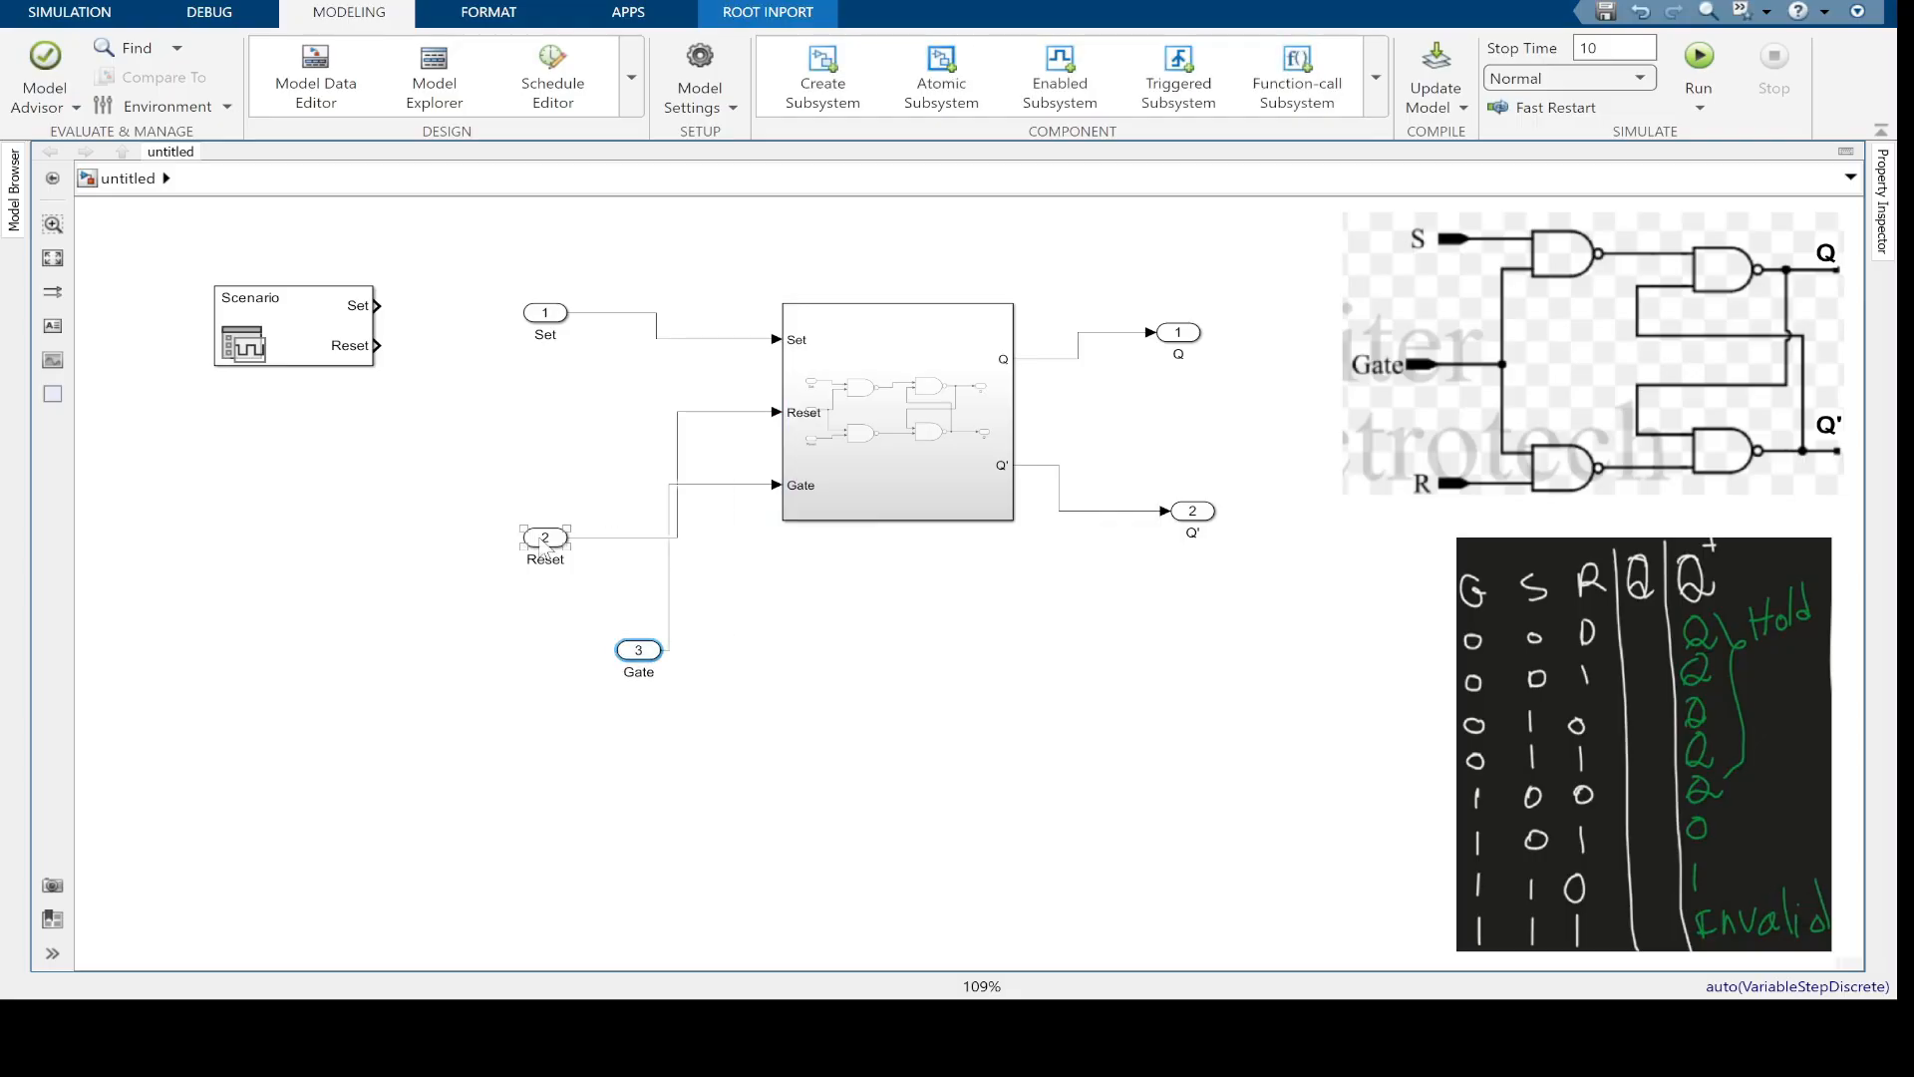
pyautogui.moveTo(545, 537); pyautogui.dragTo(545, 412)
pyautogui.moveTo(639, 650); pyautogui.dragTo(546, 504)
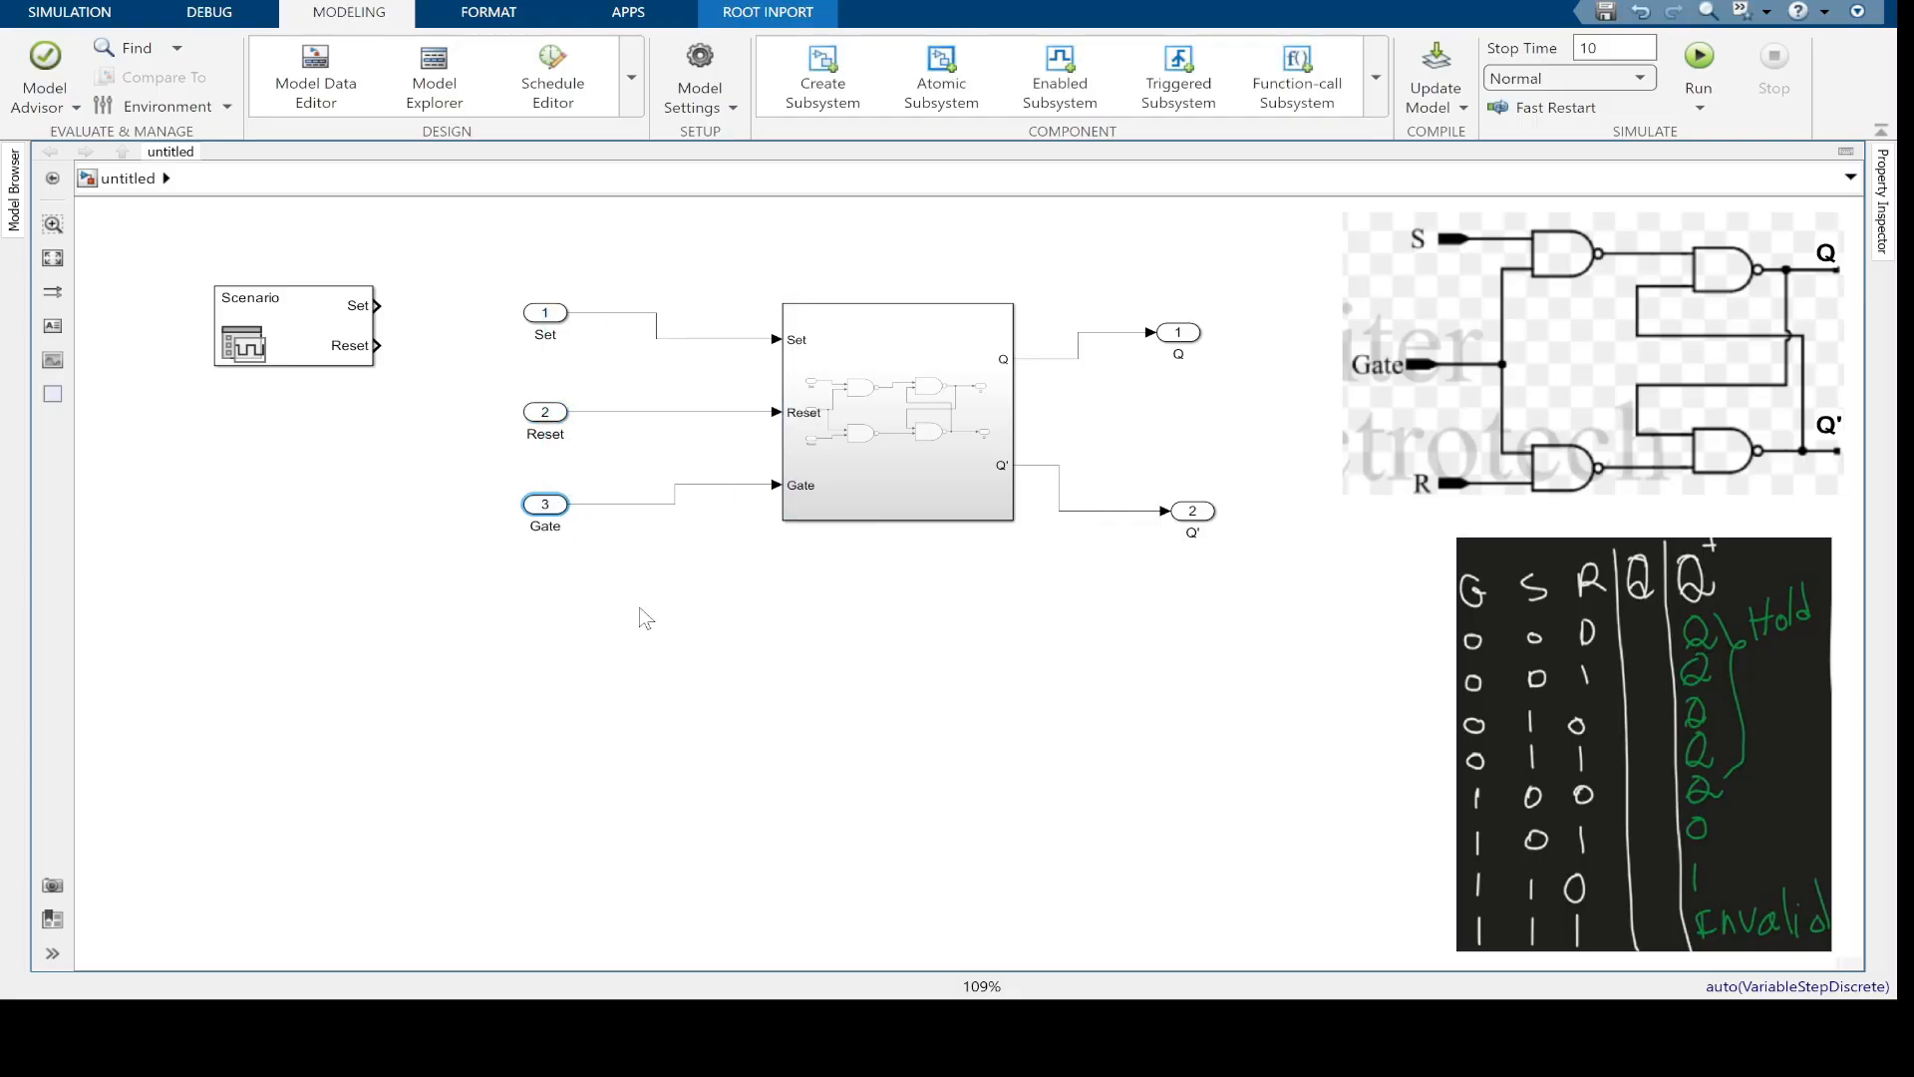
pyautogui.click(641, 619)
pyautogui.moveTo(1199, 529); pyautogui.dragTo(1170, 482)
pyautogui.click(568, 523)
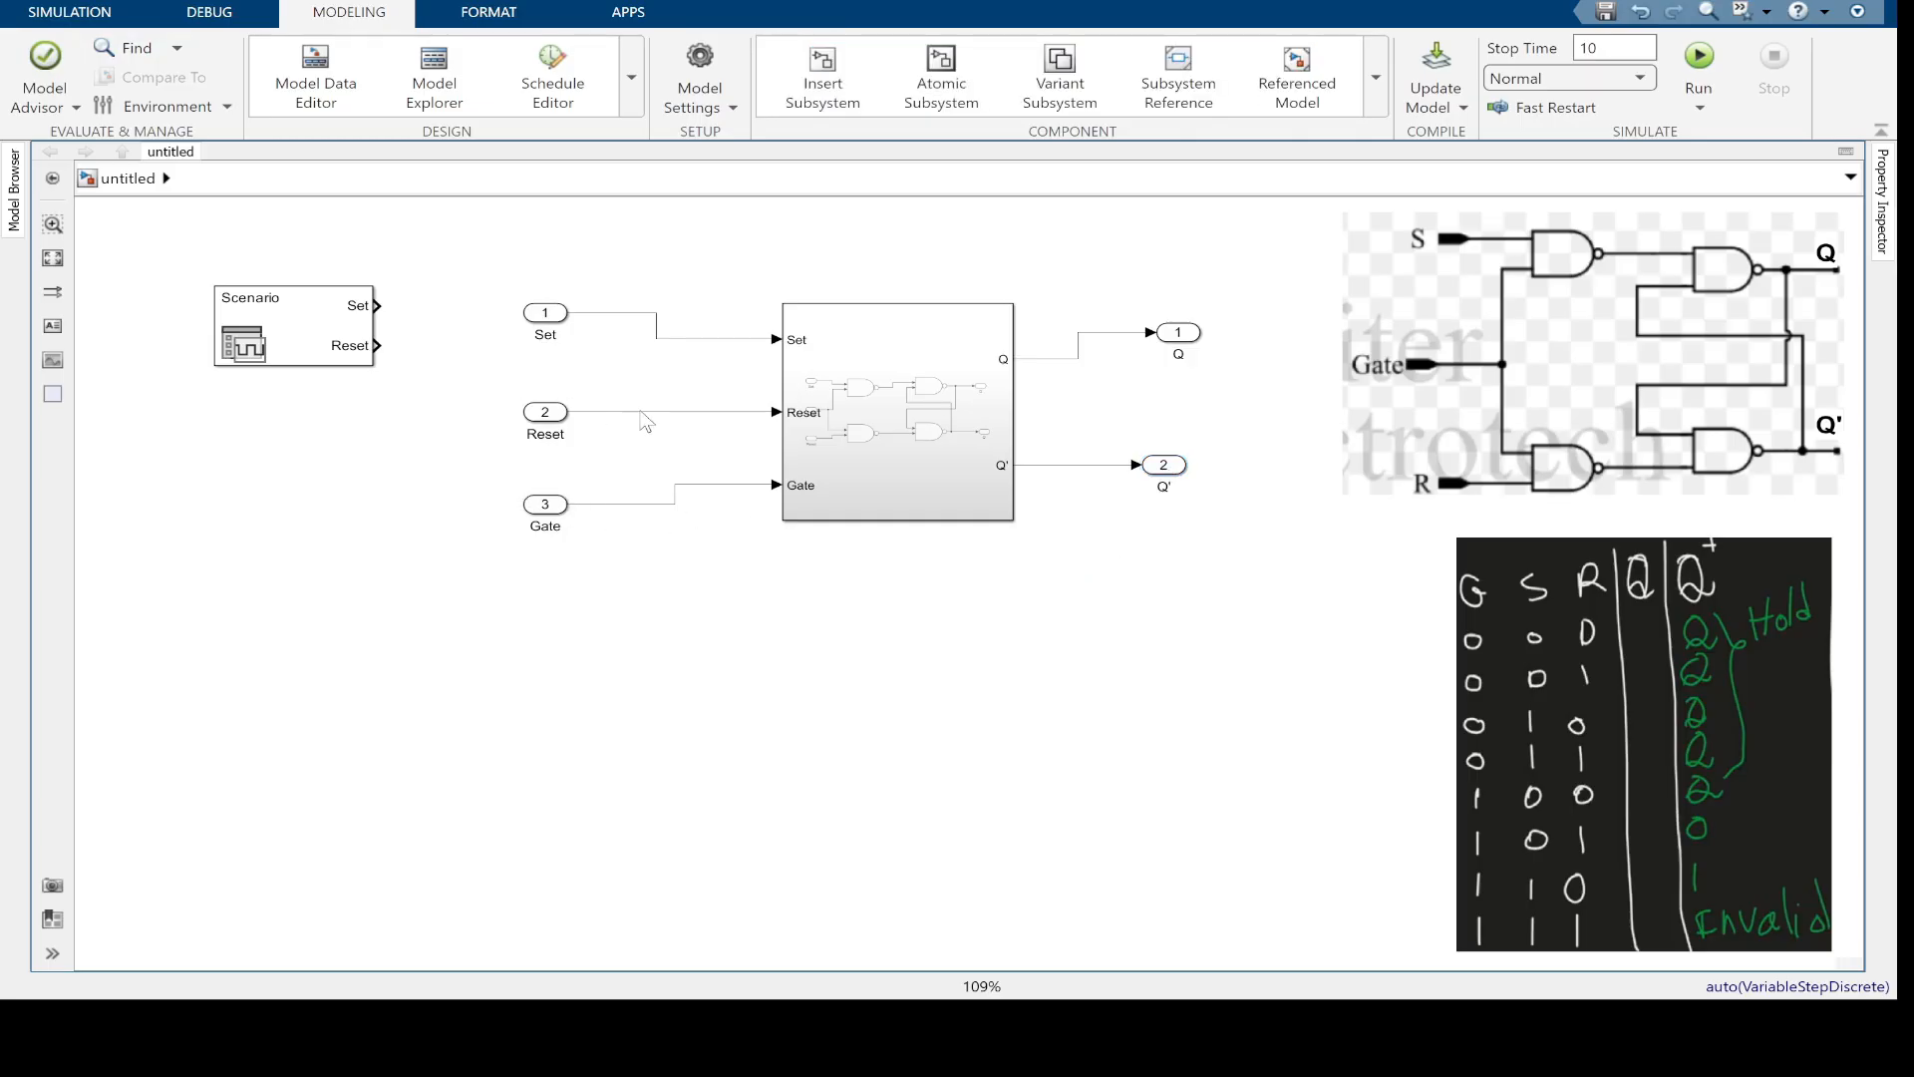
# Set the Gate port number to 2 inside the subsystem and line up the outer input ports as Set, Gate, Reset
pyautogui.doubleClick(863, 428)
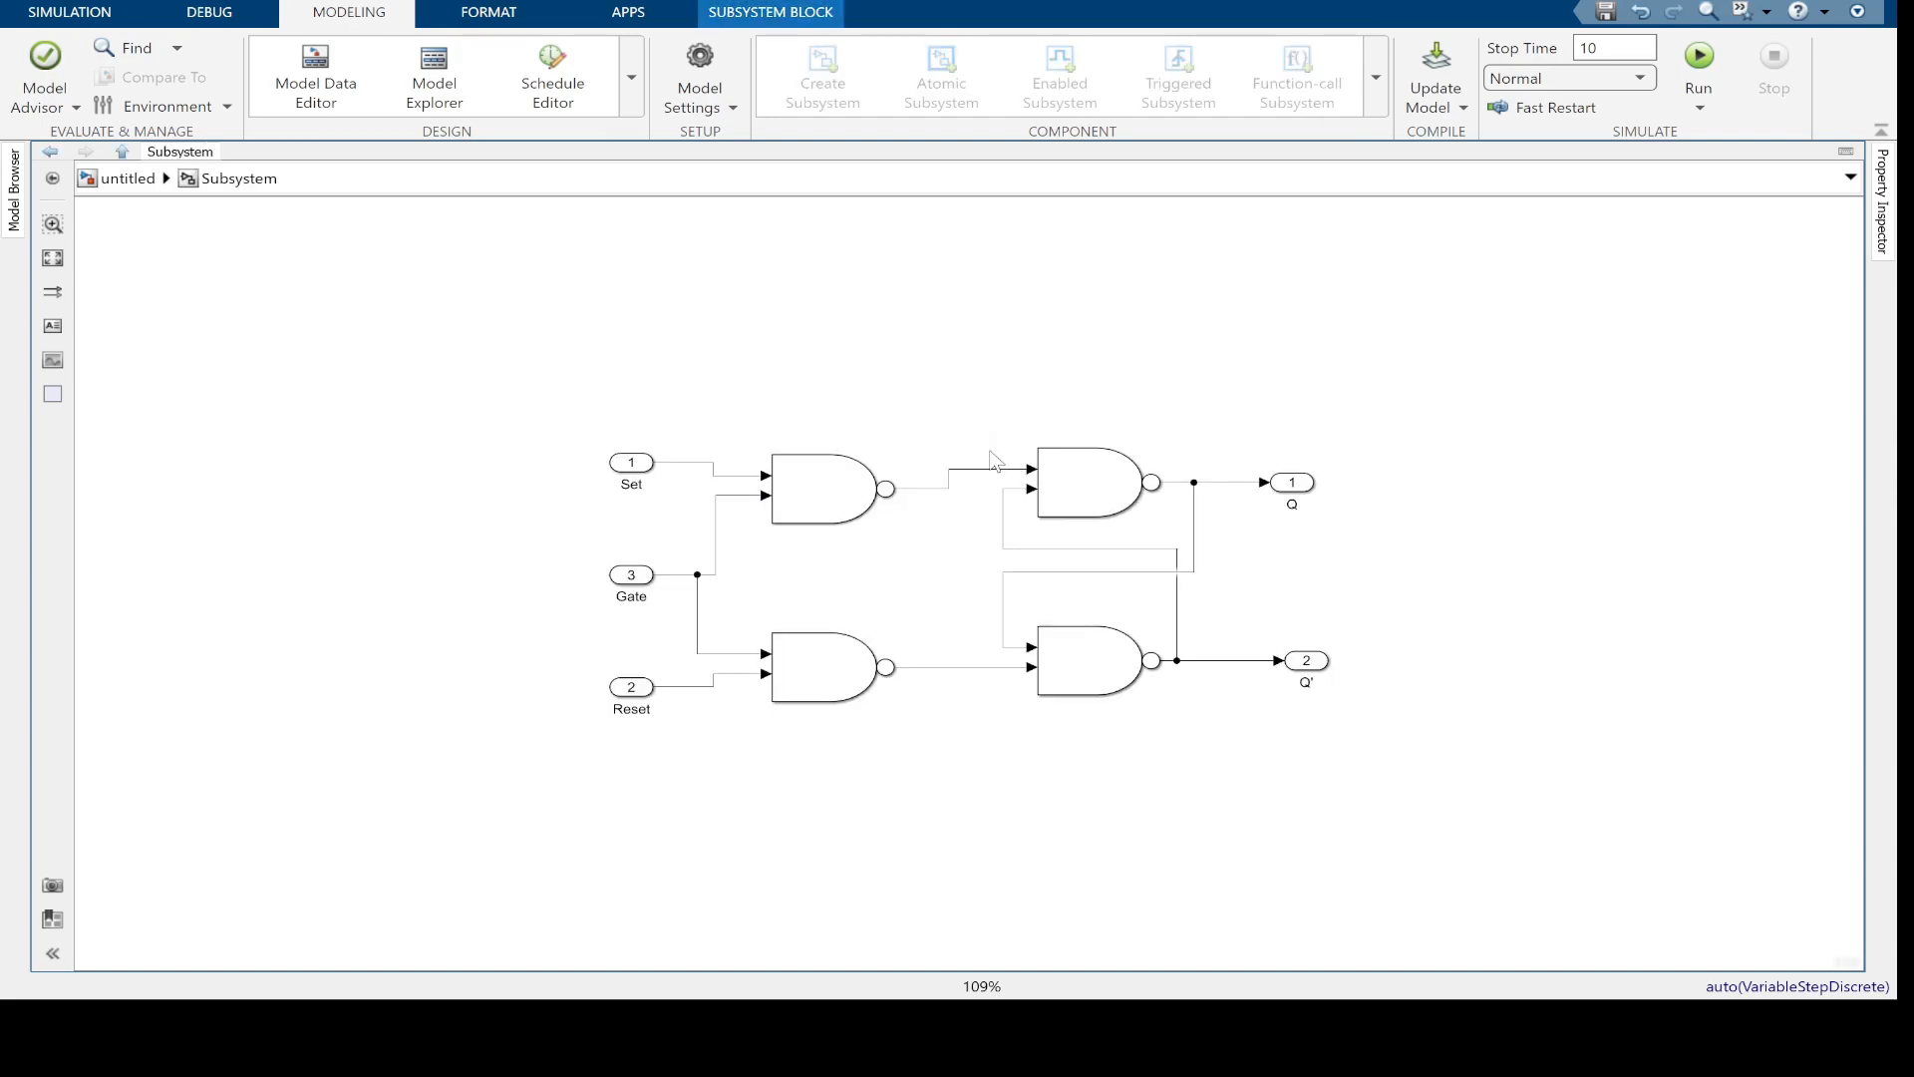
pyautogui.doubleClick(634, 578)
pyautogui.write('2')
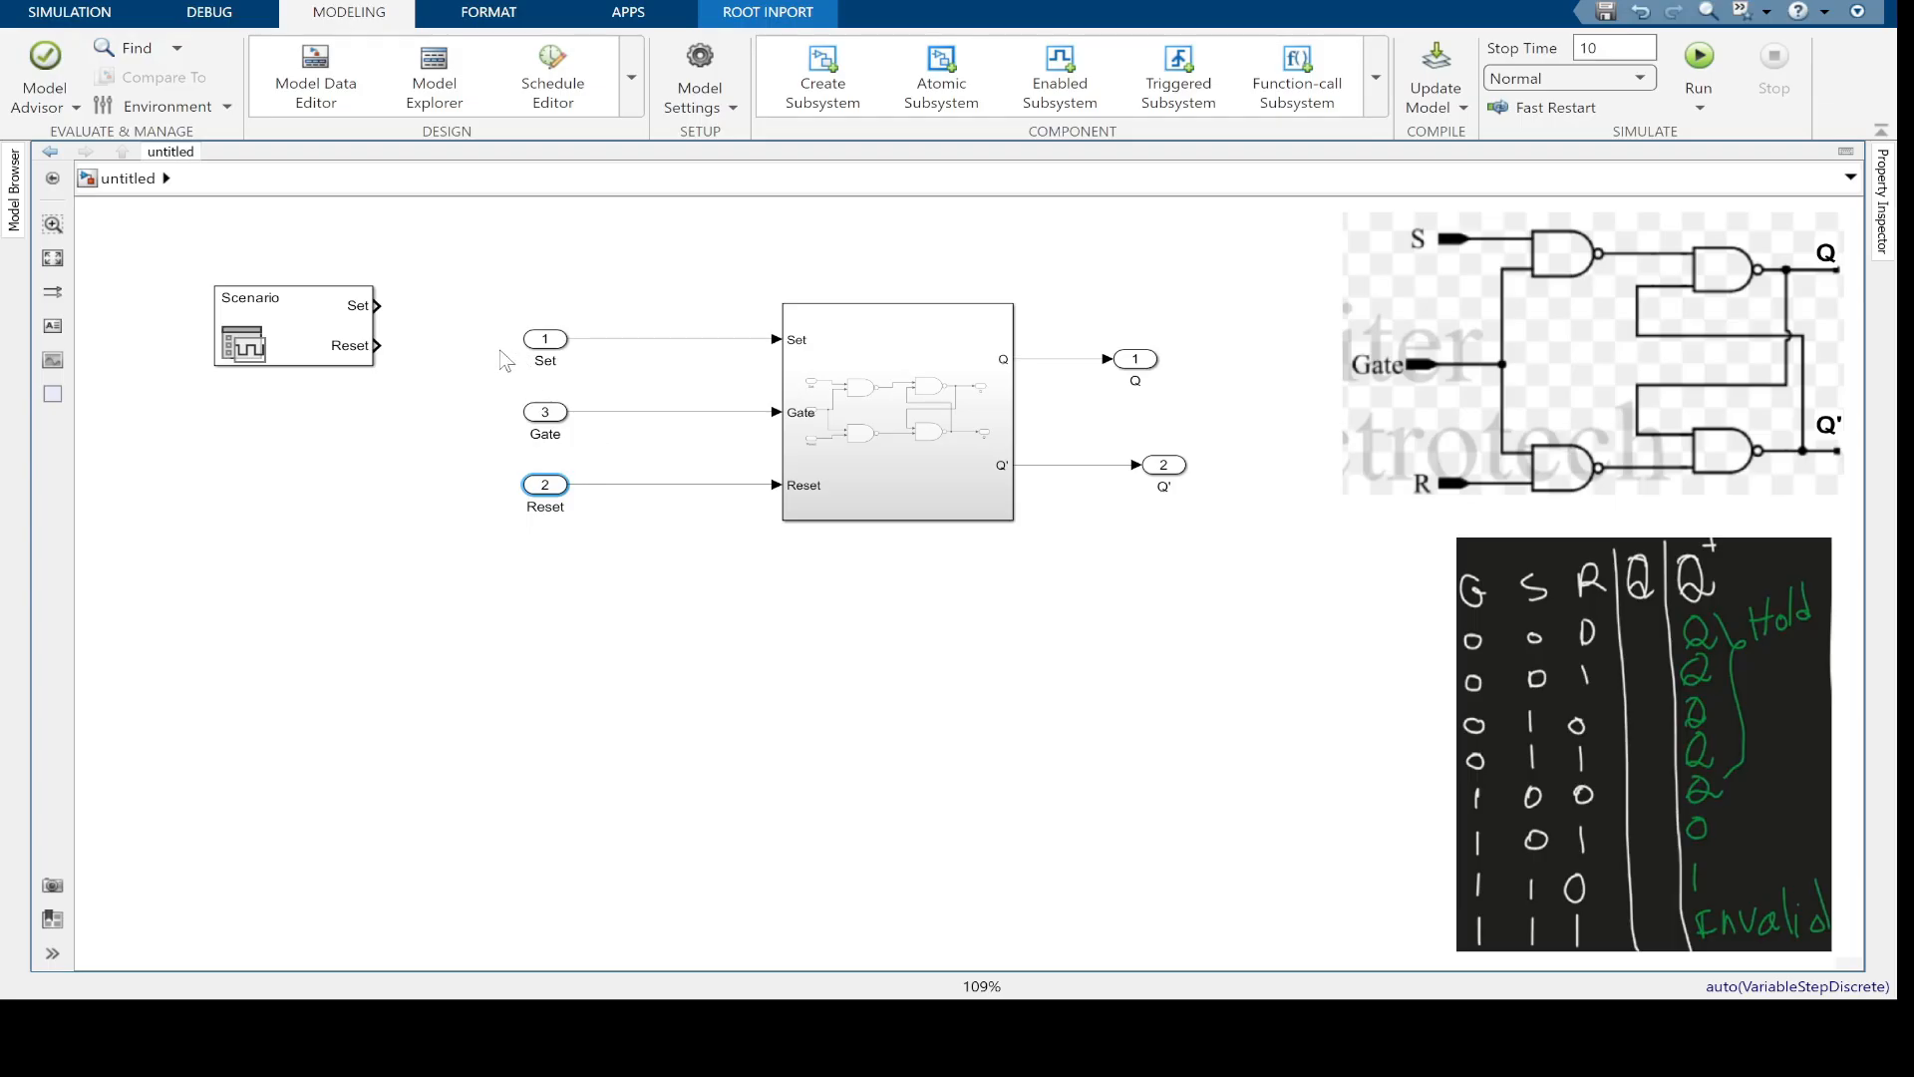
# Open the Scenario block's signals in the Signal Editor
pyautogui.moveTo(478, 262); pyautogui.dragTo(562, 559)
pyautogui.click(319, 314)
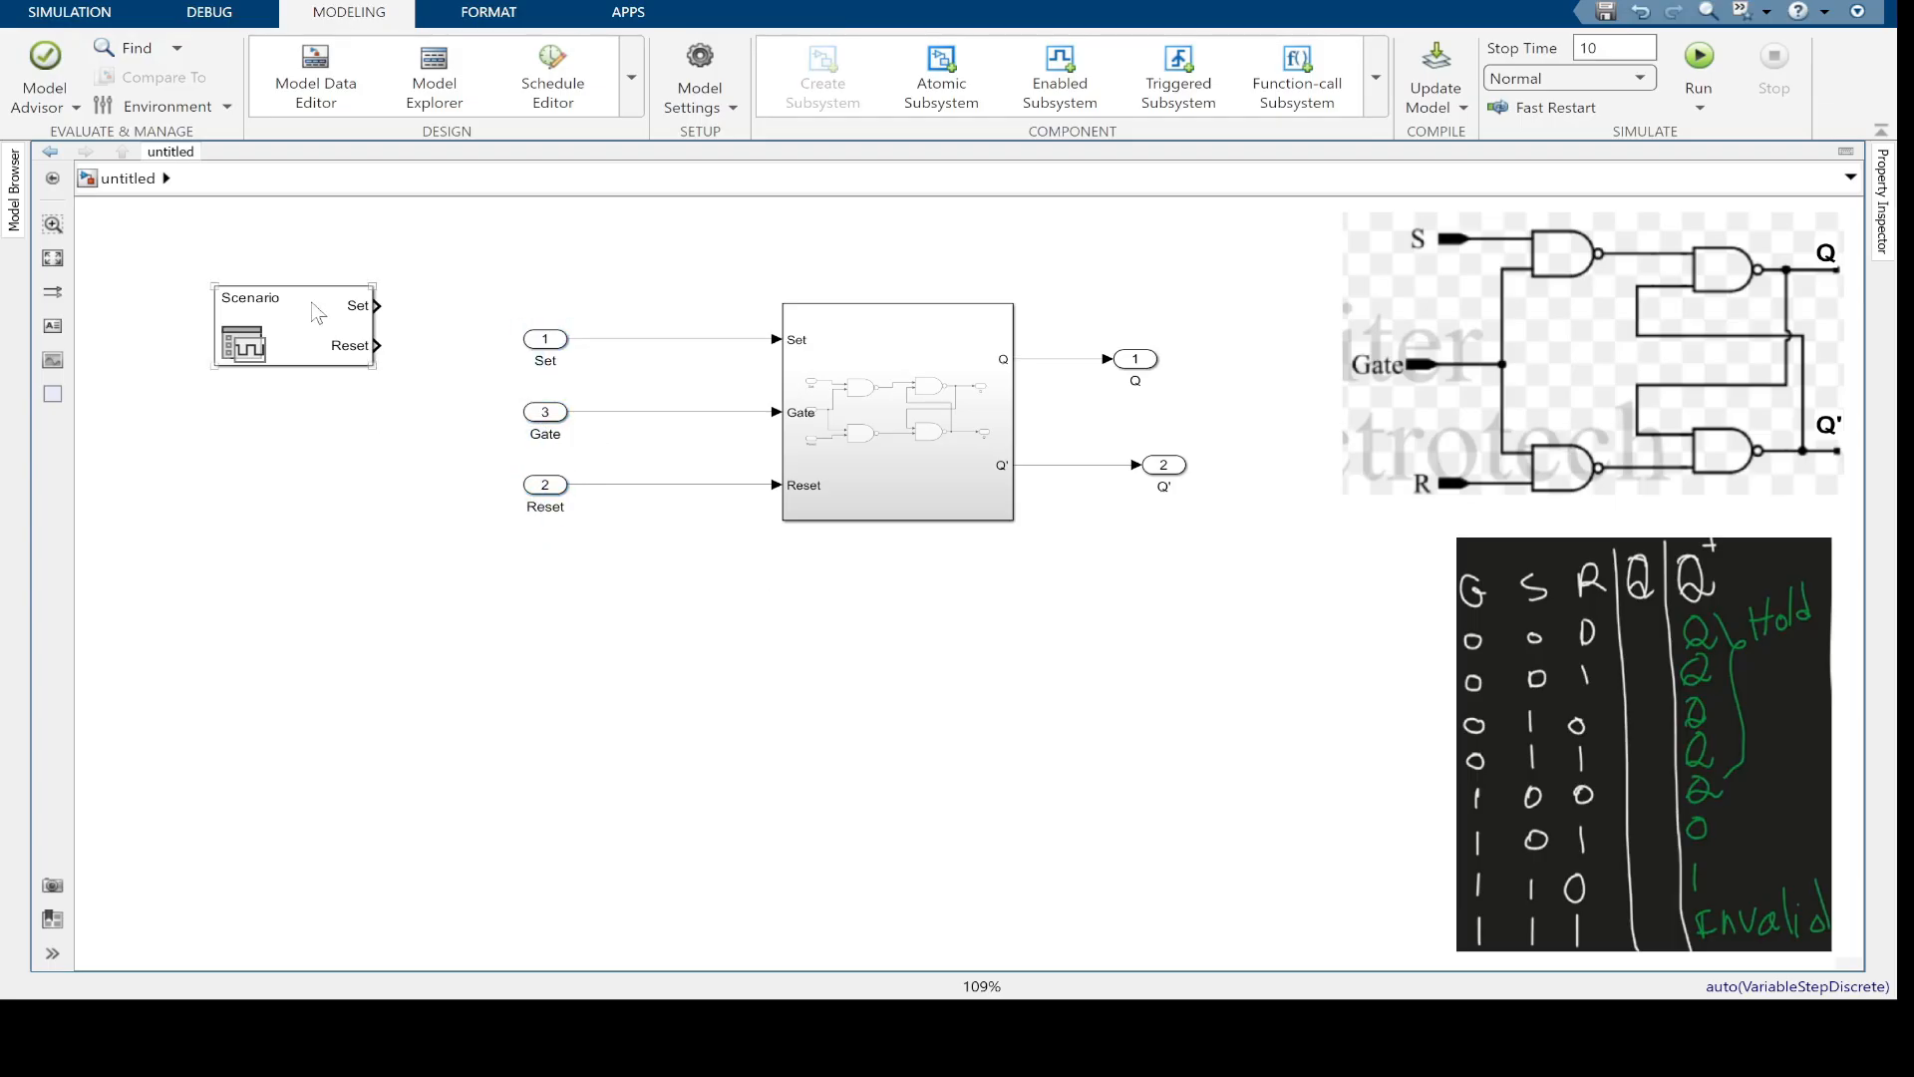
pyautogui.doubleClick(354, 332)
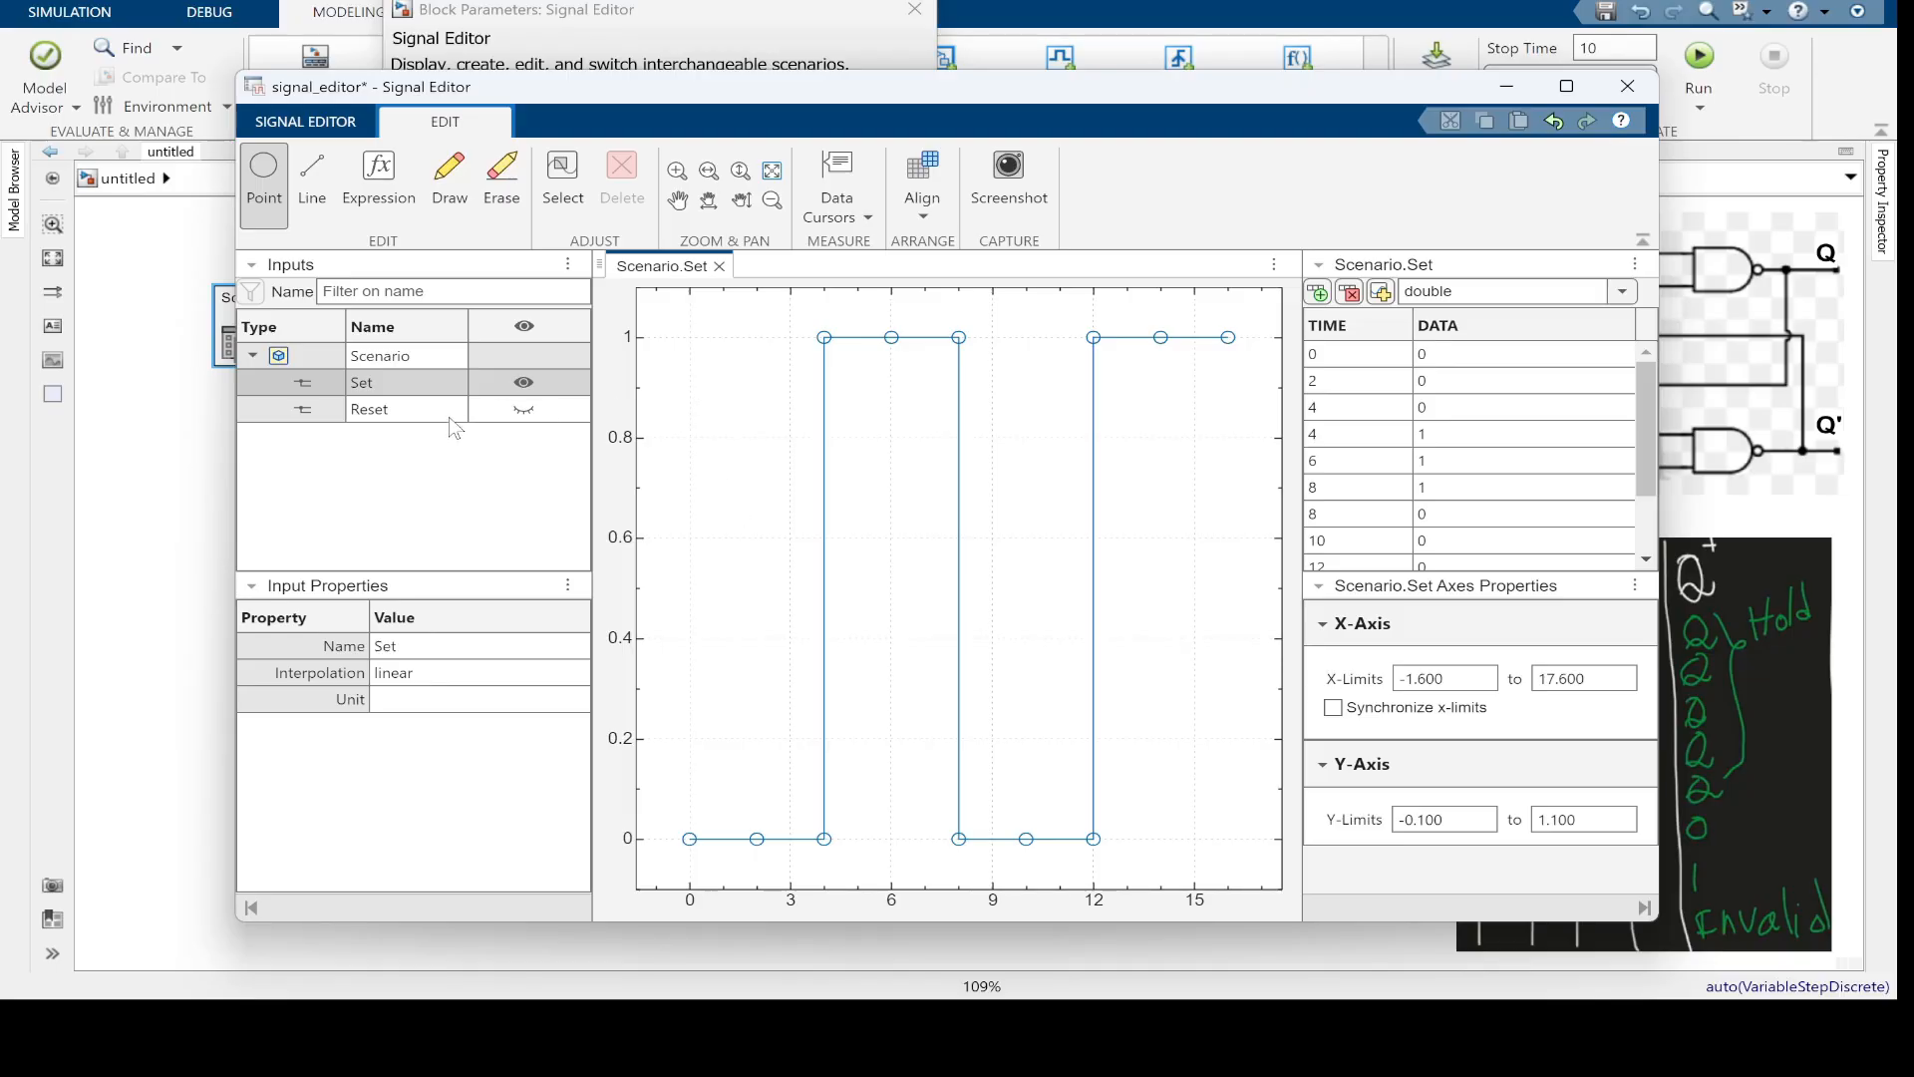
# Plot the Scenario's Reset signal and compare its waveform with the Set signal
pyautogui.click(523, 409)
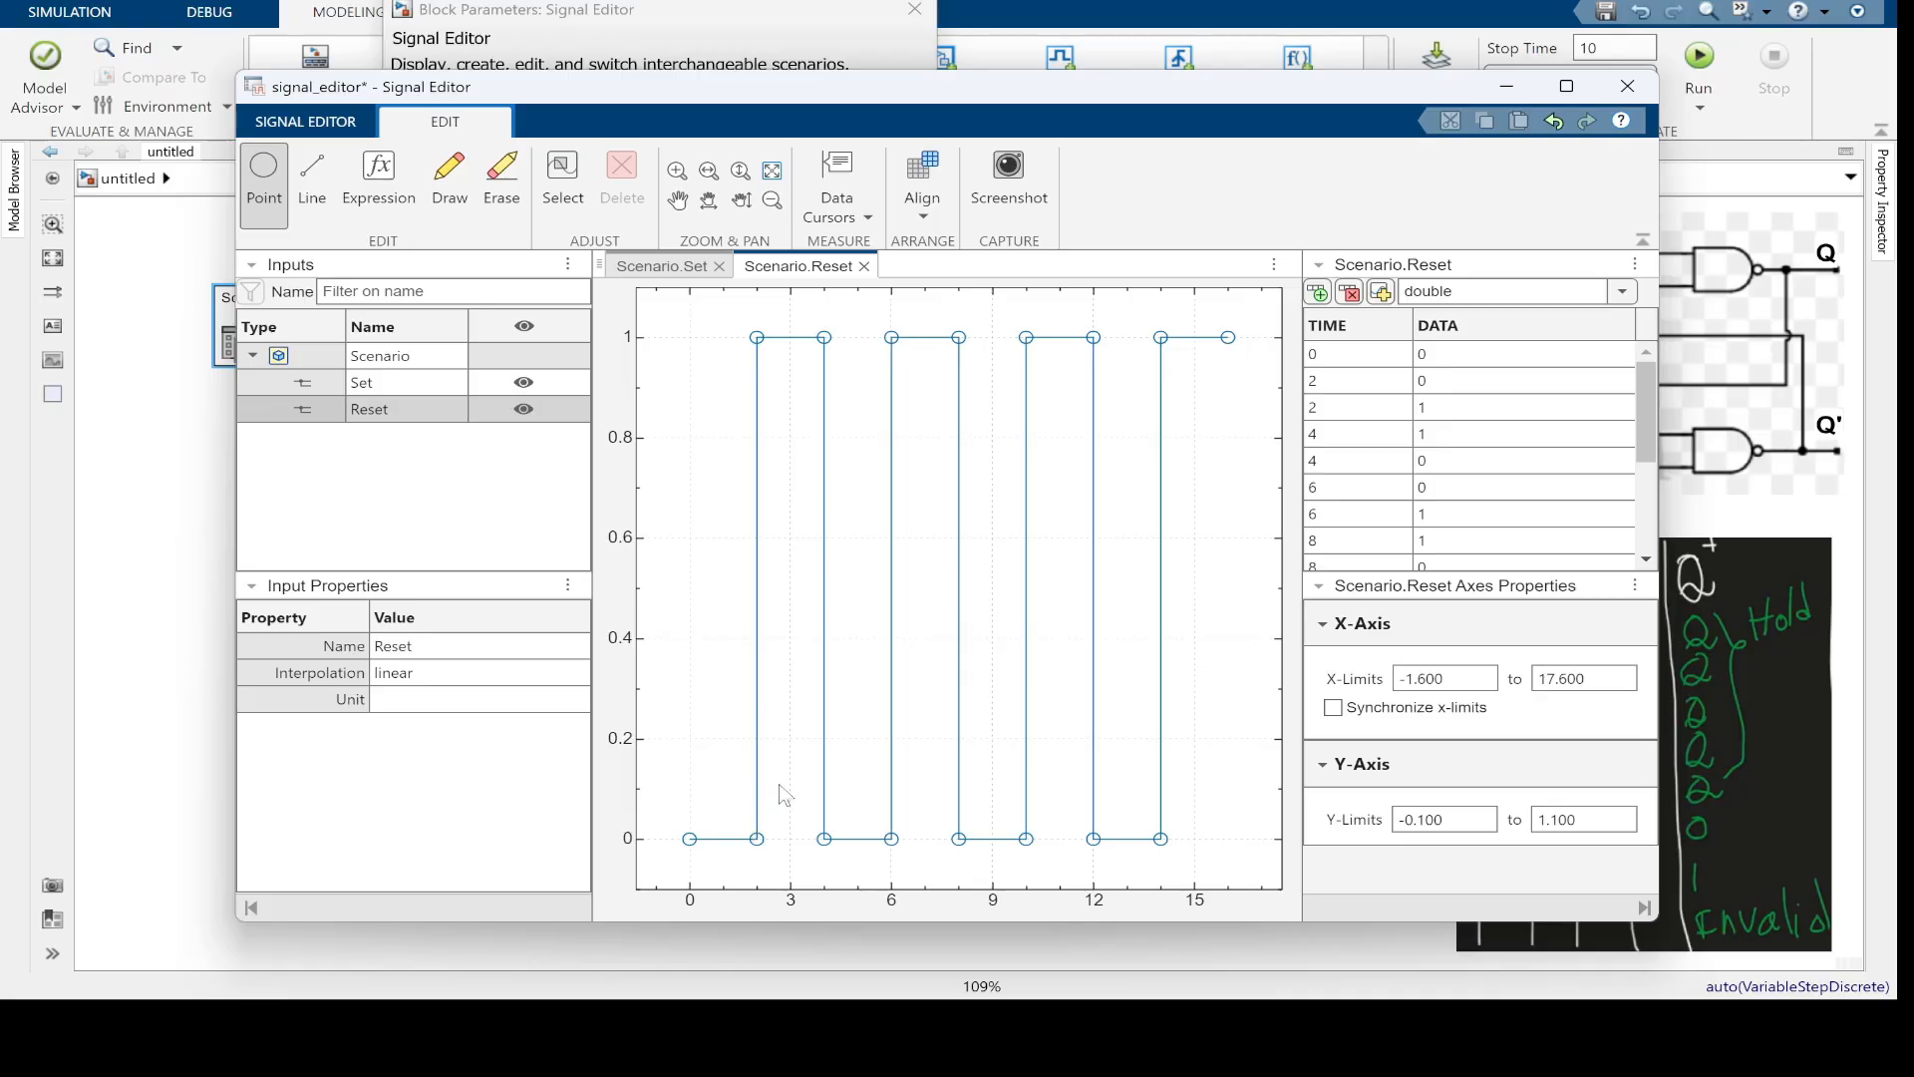
pyautogui.click(649, 269)
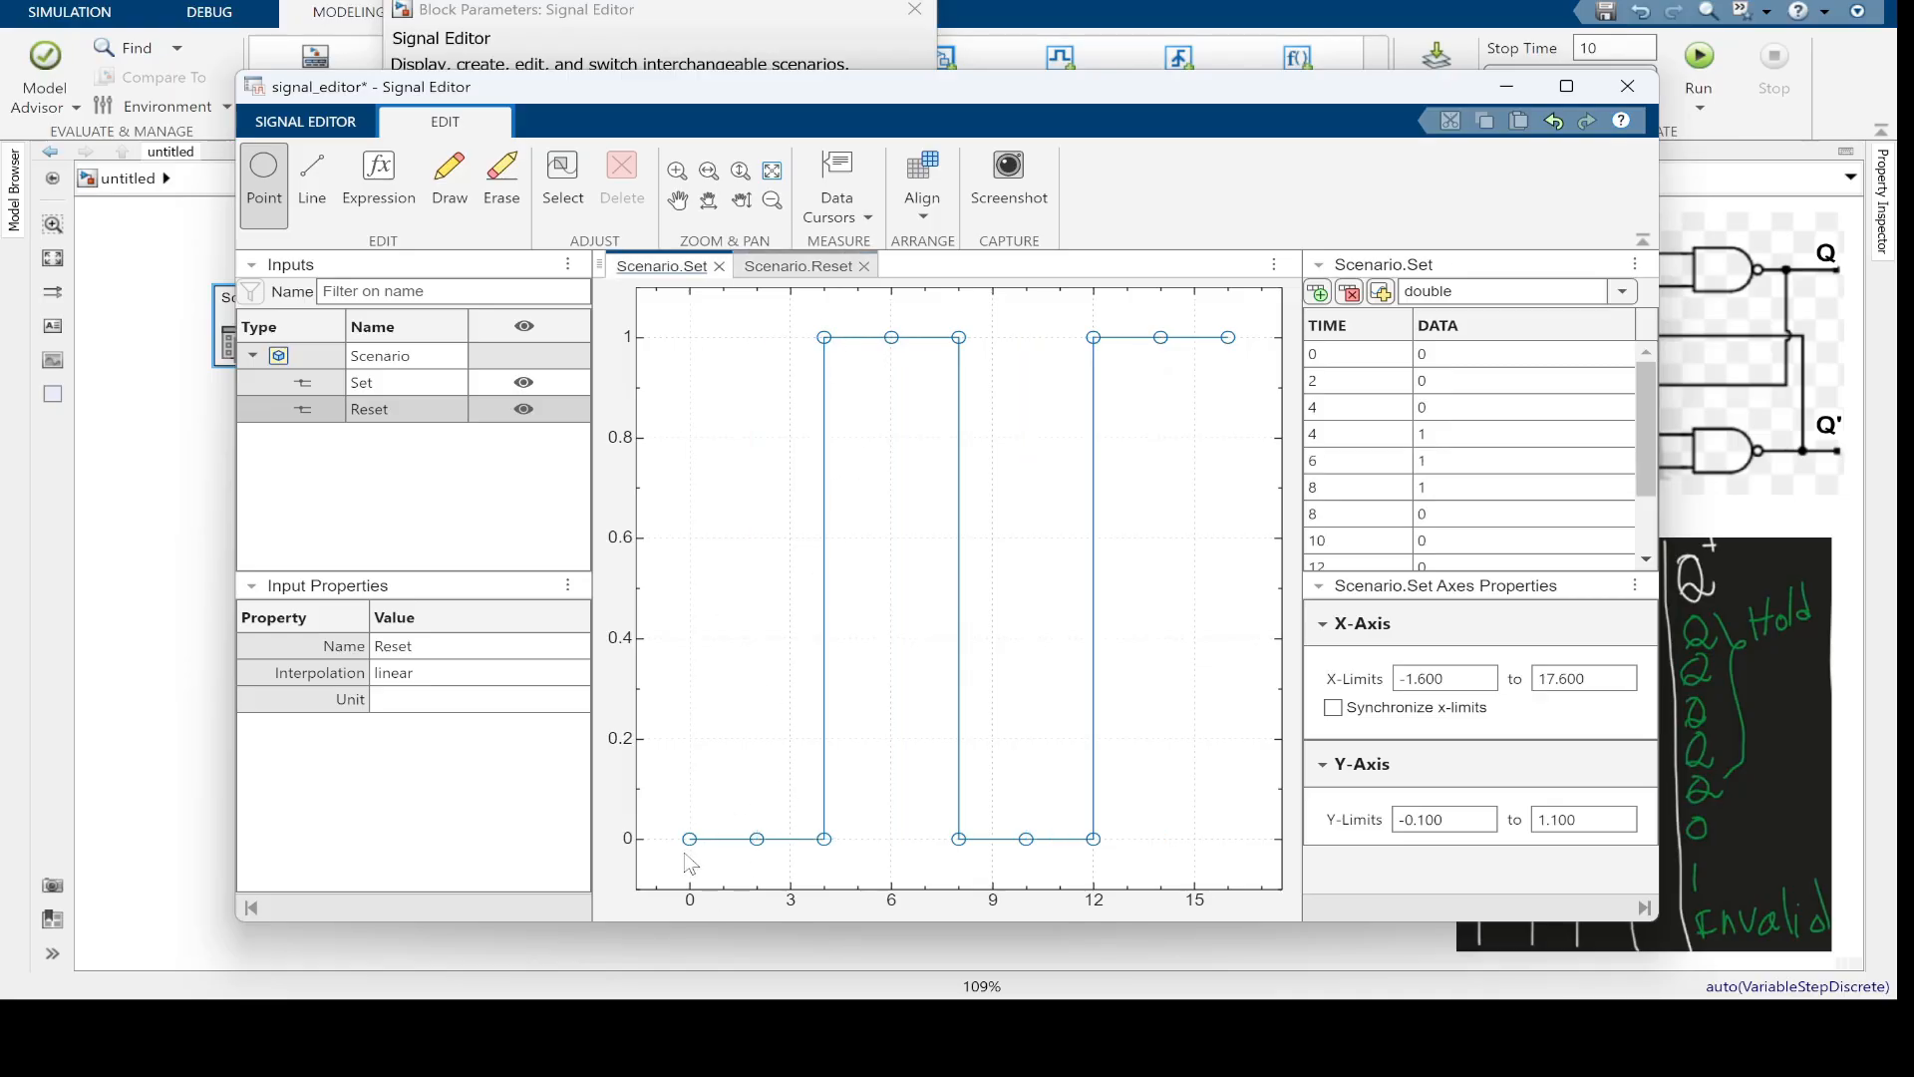
pyautogui.click(803, 269)
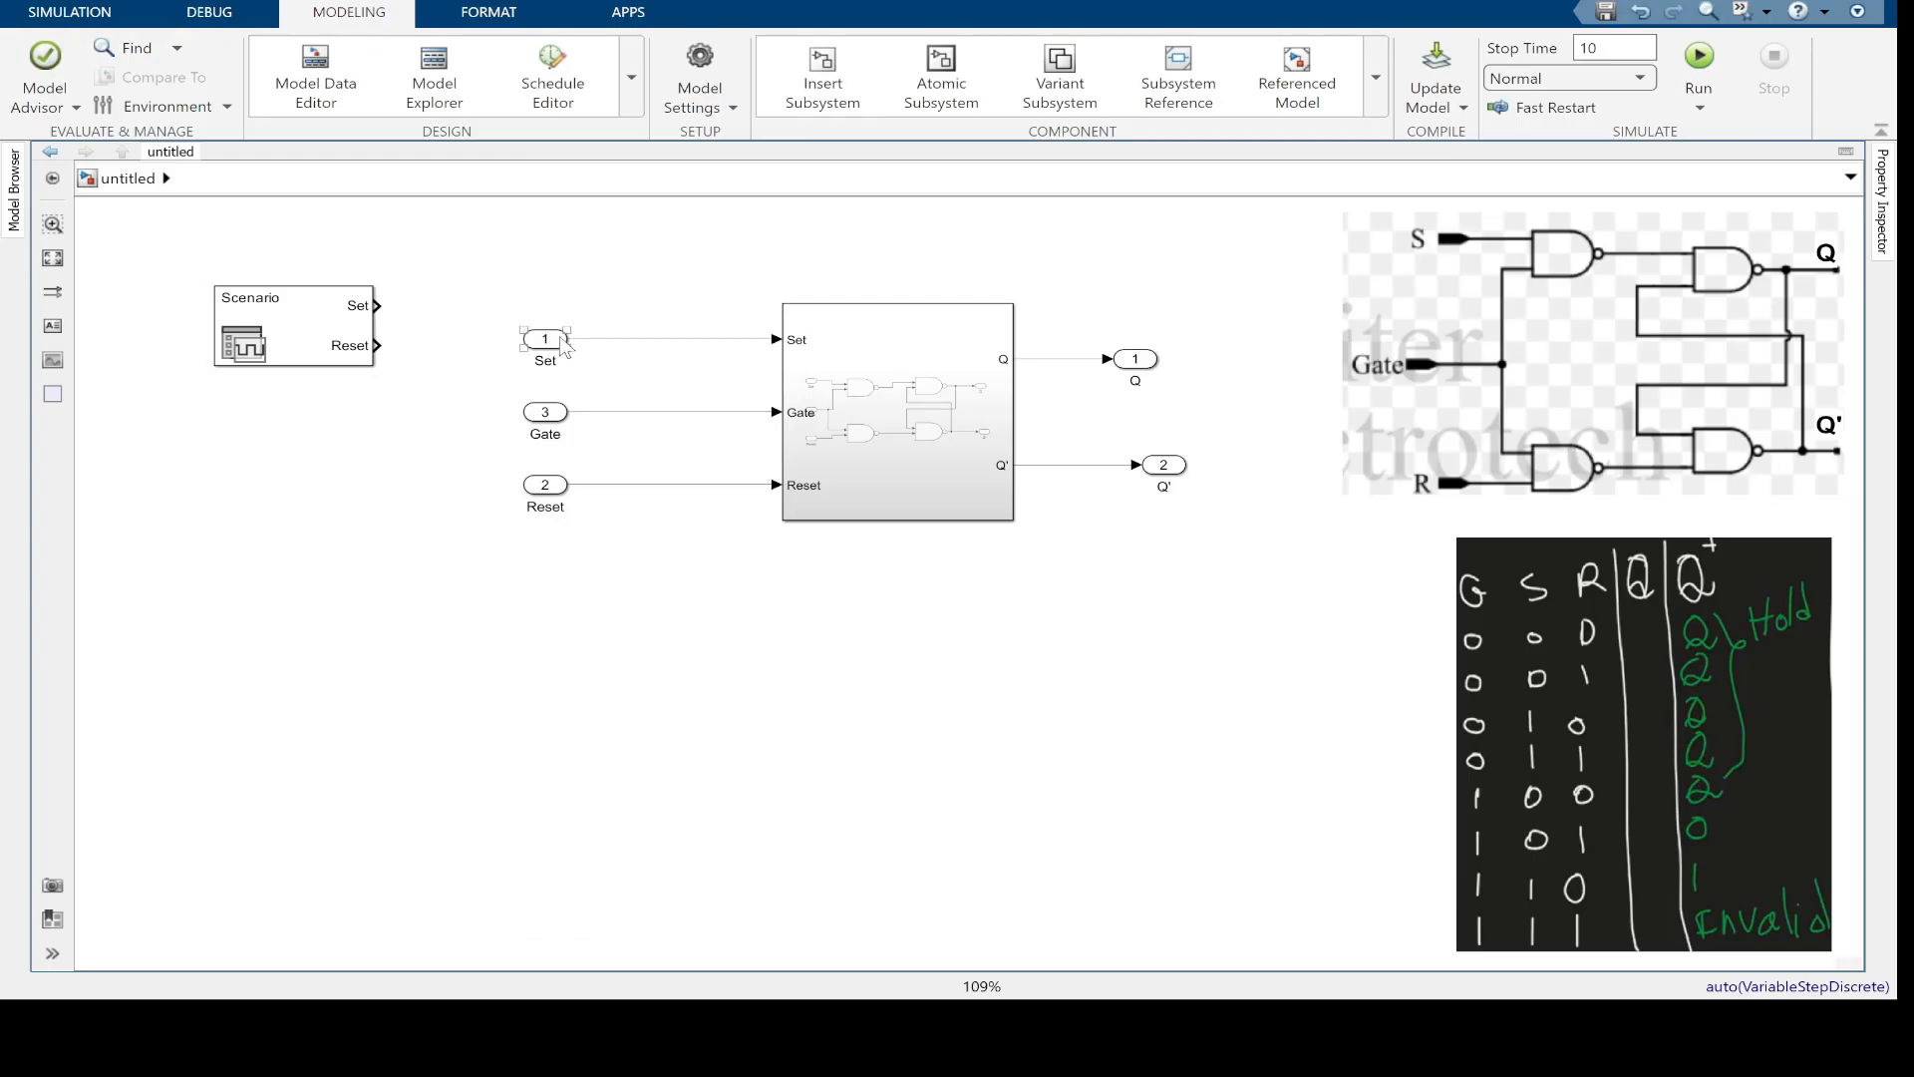
# Replace the outer Set and Reset input ports by wiring the Scenario block's Set and Reset outputs to the subsystem
pyautogui.click(442, 368)
pyautogui.click(484, 373)
pyautogui.click(546, 341)
pyautogui.click(529, 344)
pyautogui.press('Delete')
pyautogui.moveTo(568, 341); pyautogui.dragTo(378, 305)
pyautogui.click(552, 494)
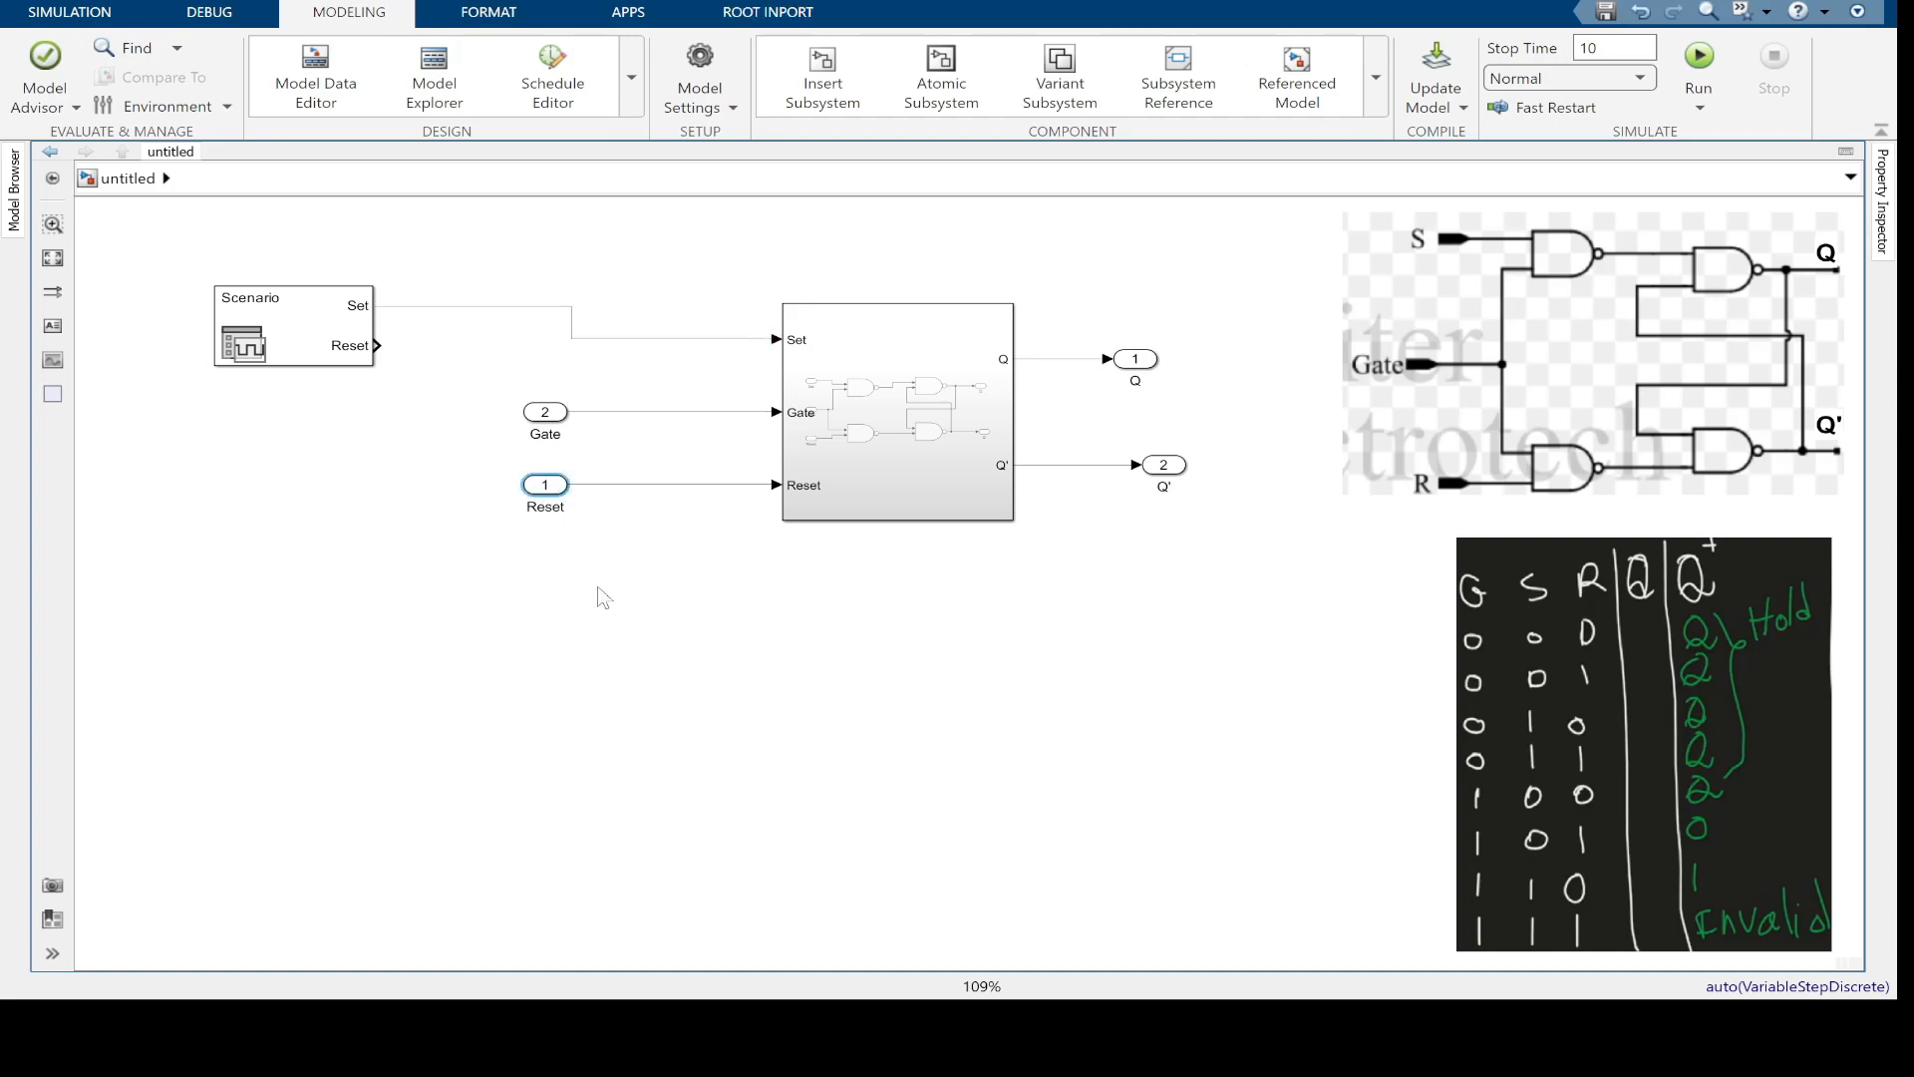
pyautogui.press('Delete')
pyautogui.moveTo(576, 476); pyautogui.dragTo(359, 335)
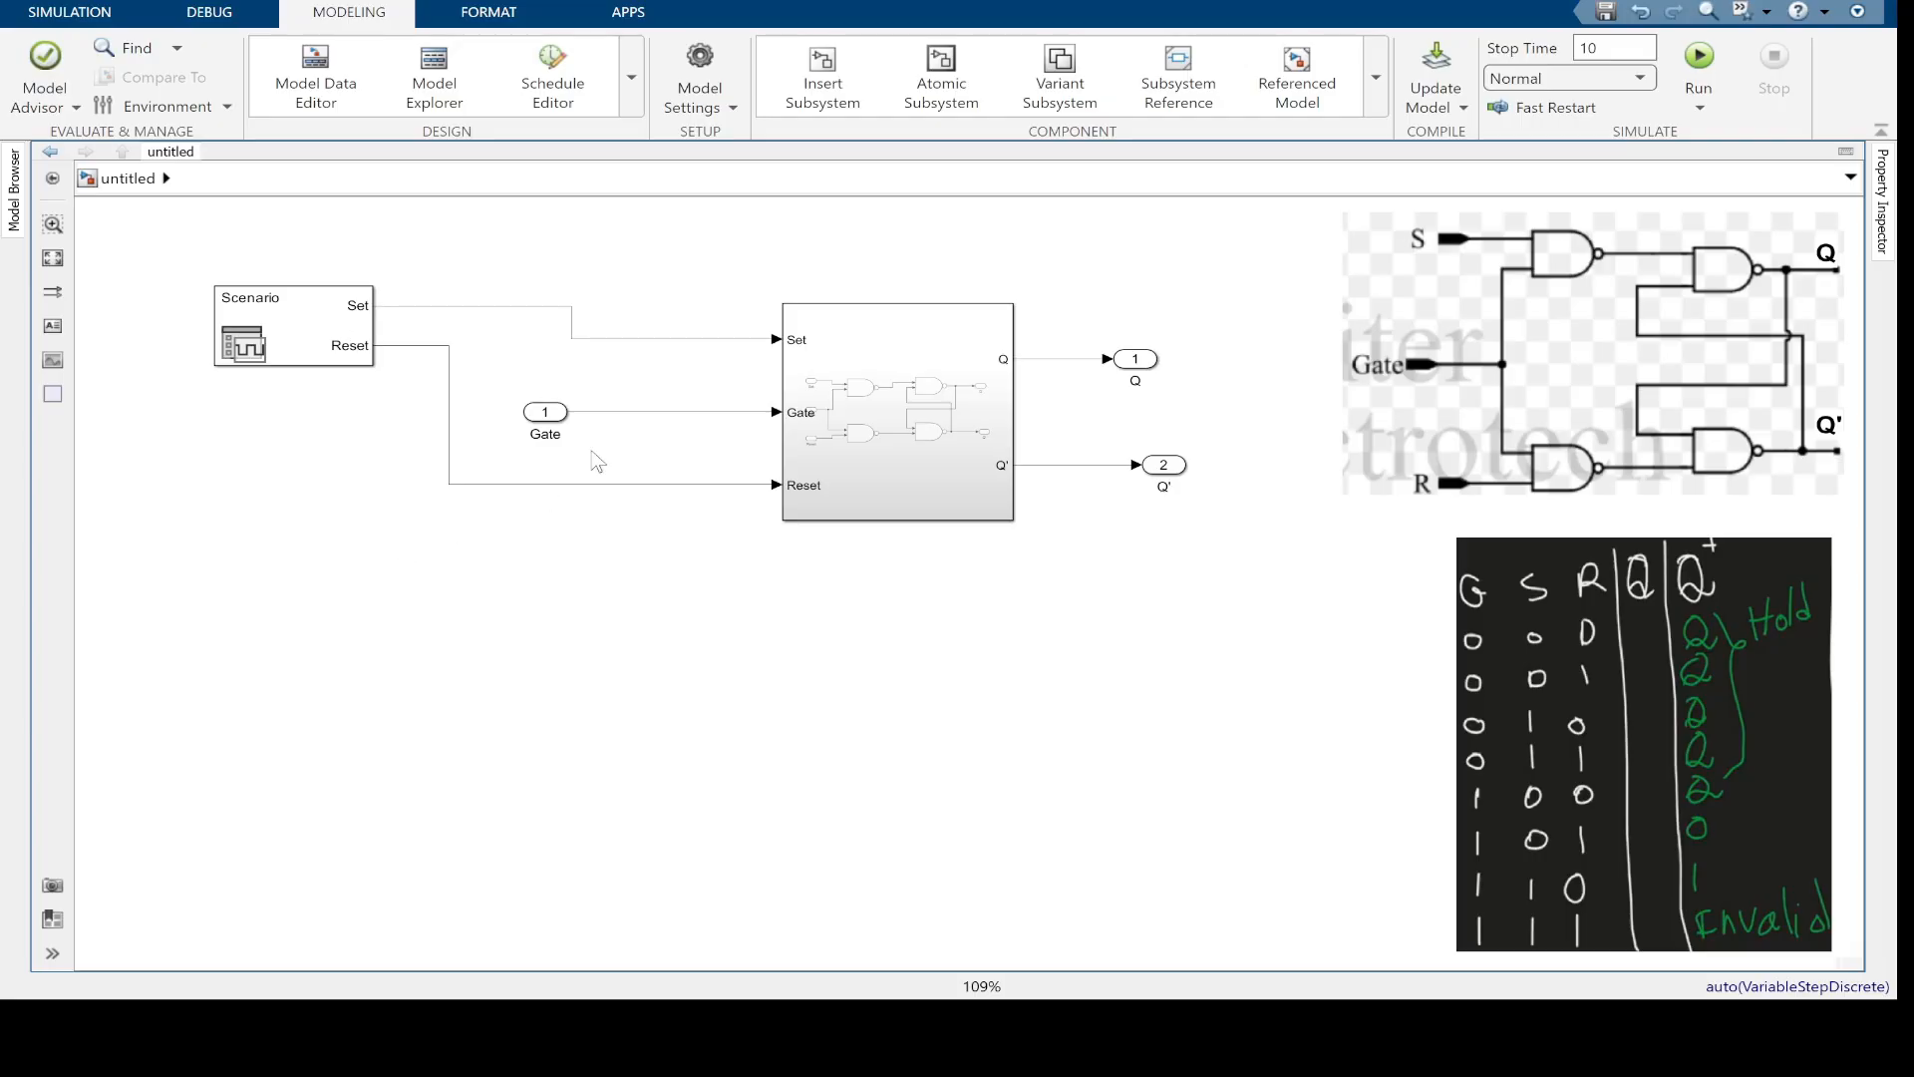
# Shift the Gate port closer to the subsystem and add a Step block in front of it
pyautogui.moveTo(555, 415); pyautogui.dragTo(663, 415)
pyautogui.click(662, 558)
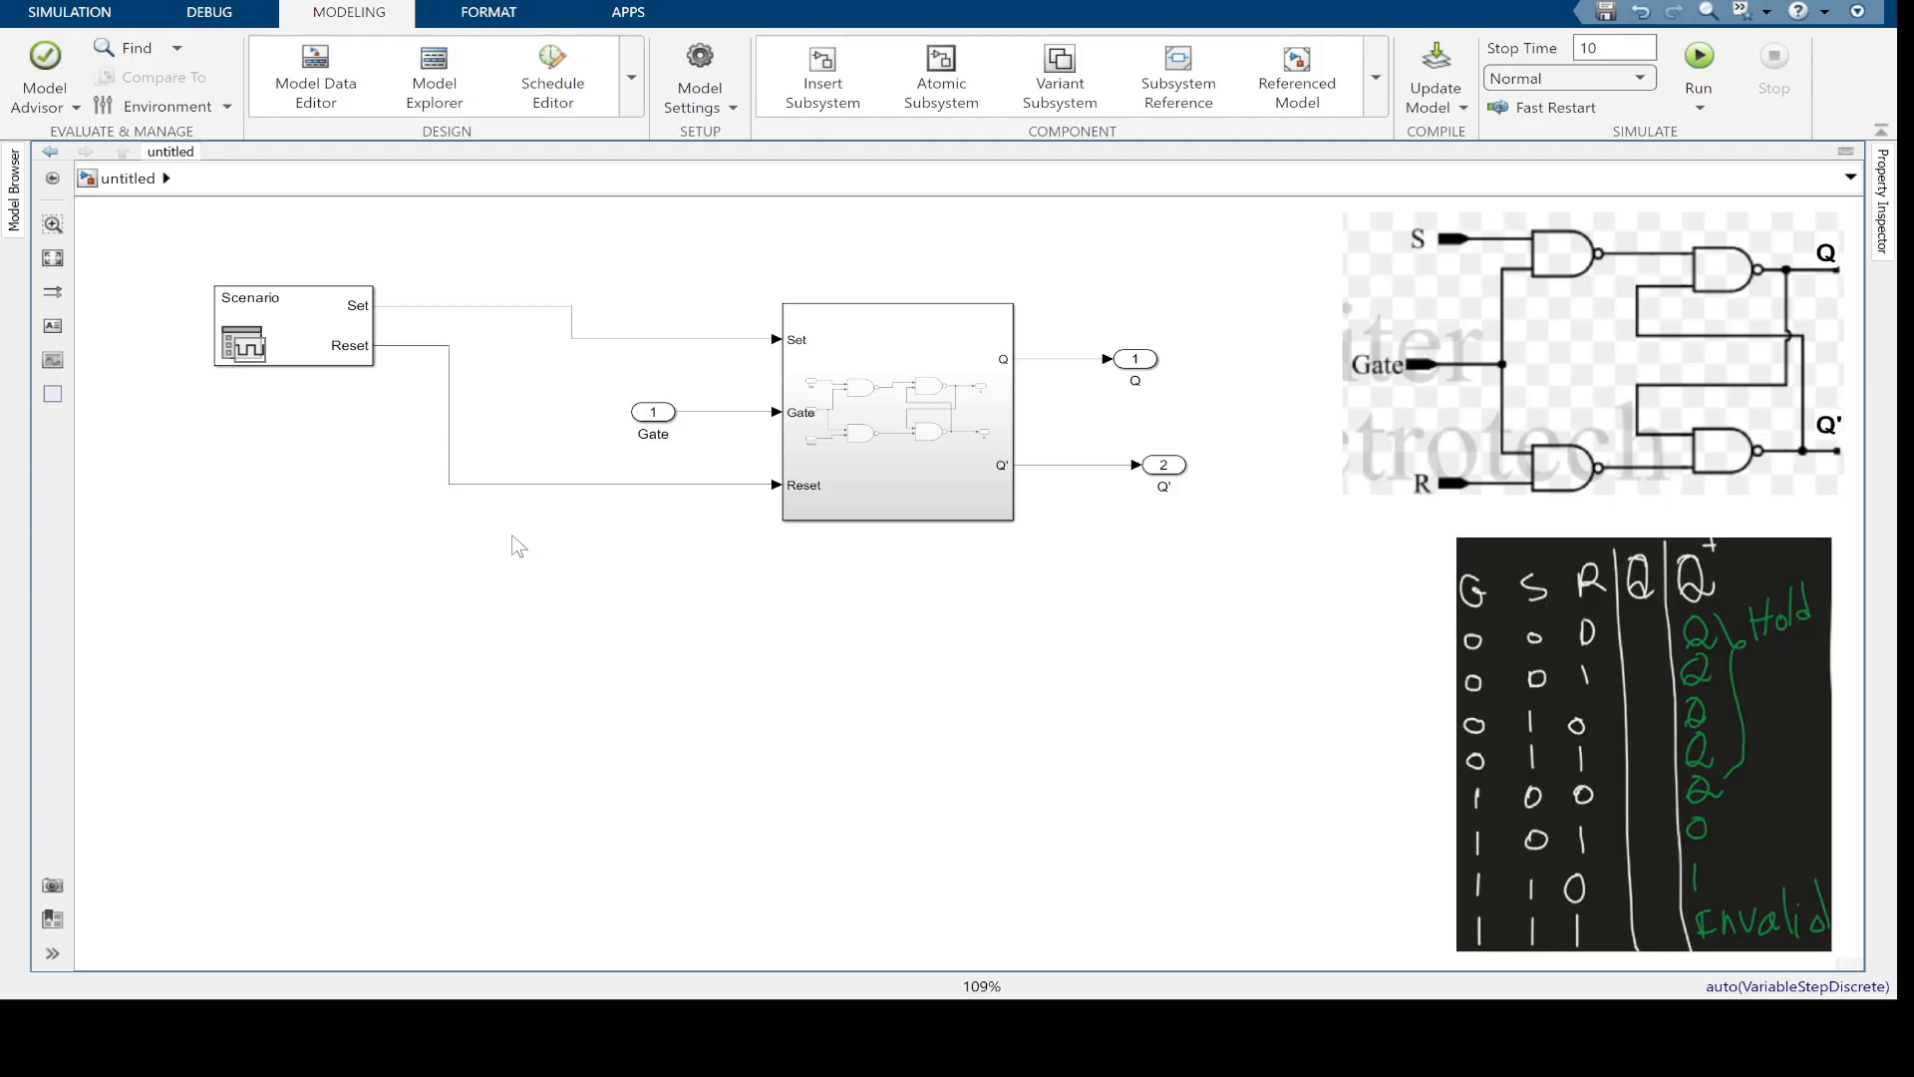
pyautogui.doubleClick(573, 392)
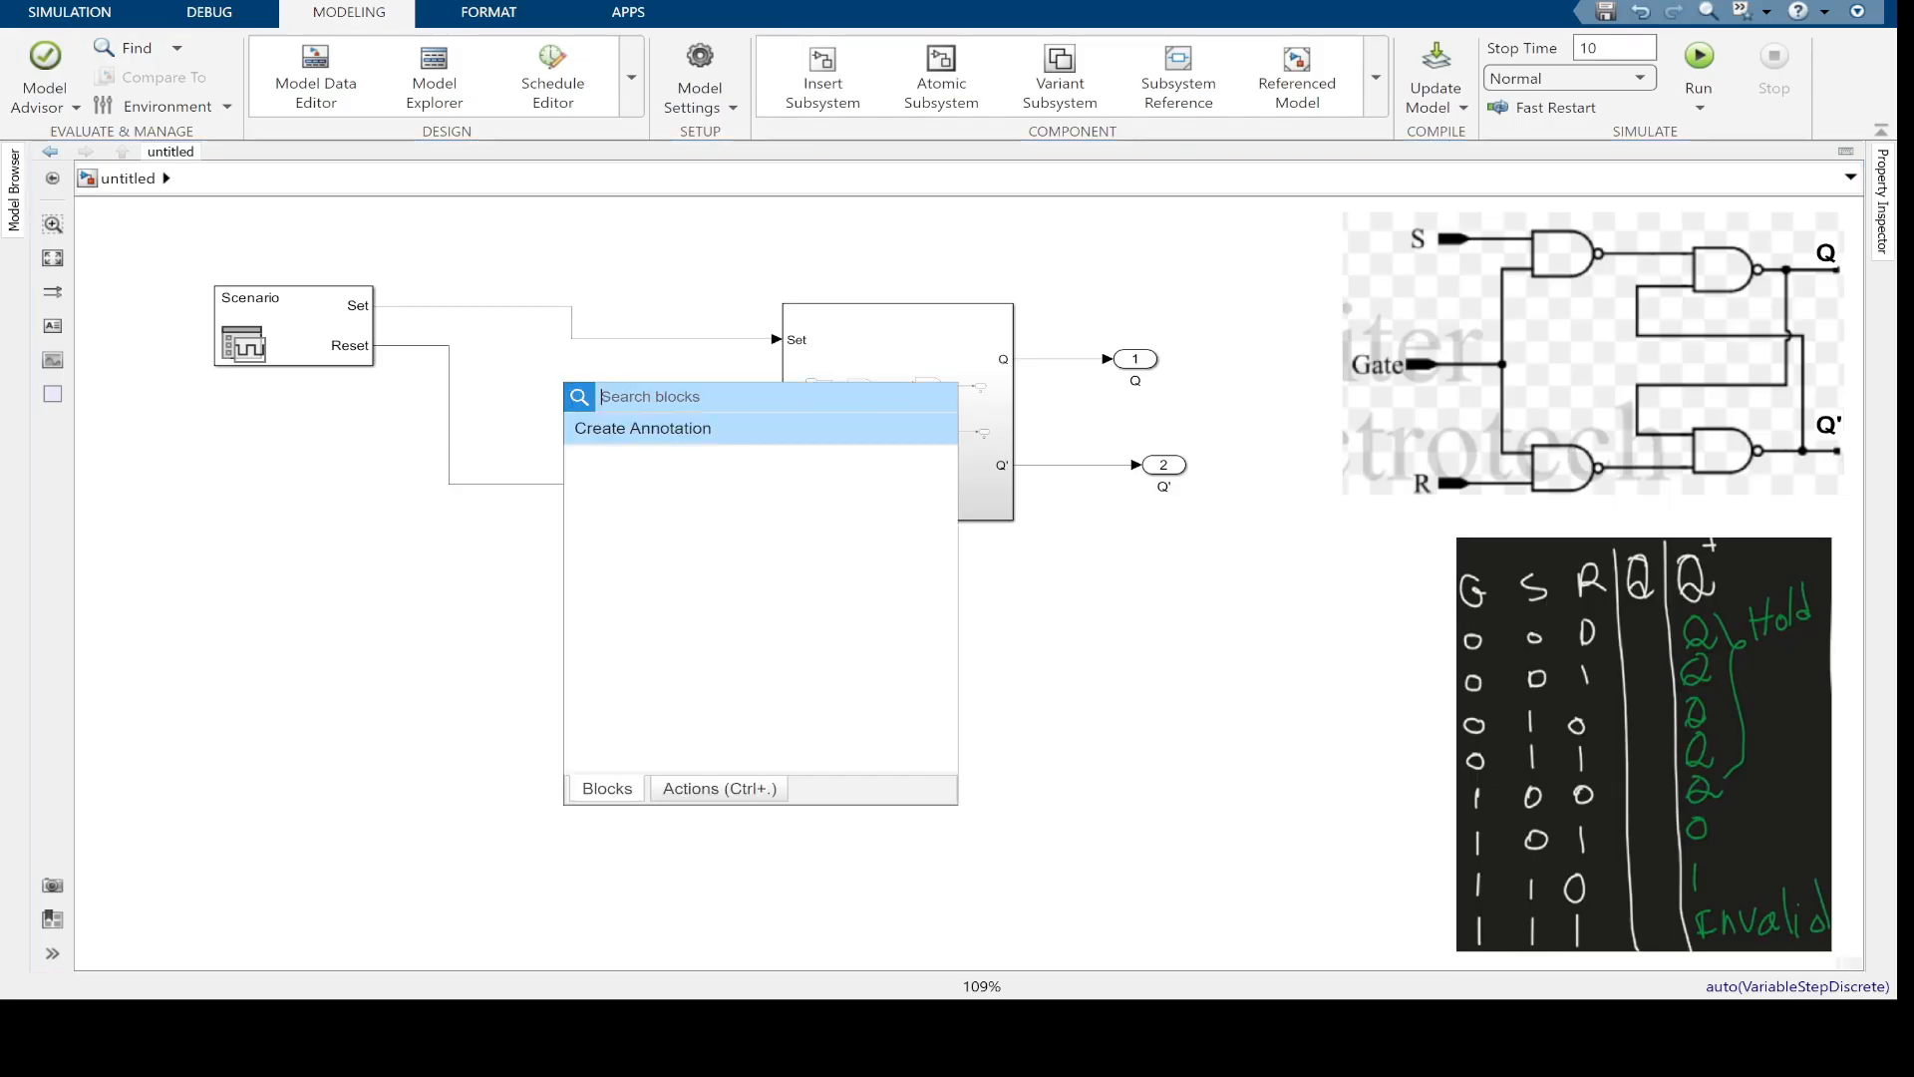
pyautogui.write('step')
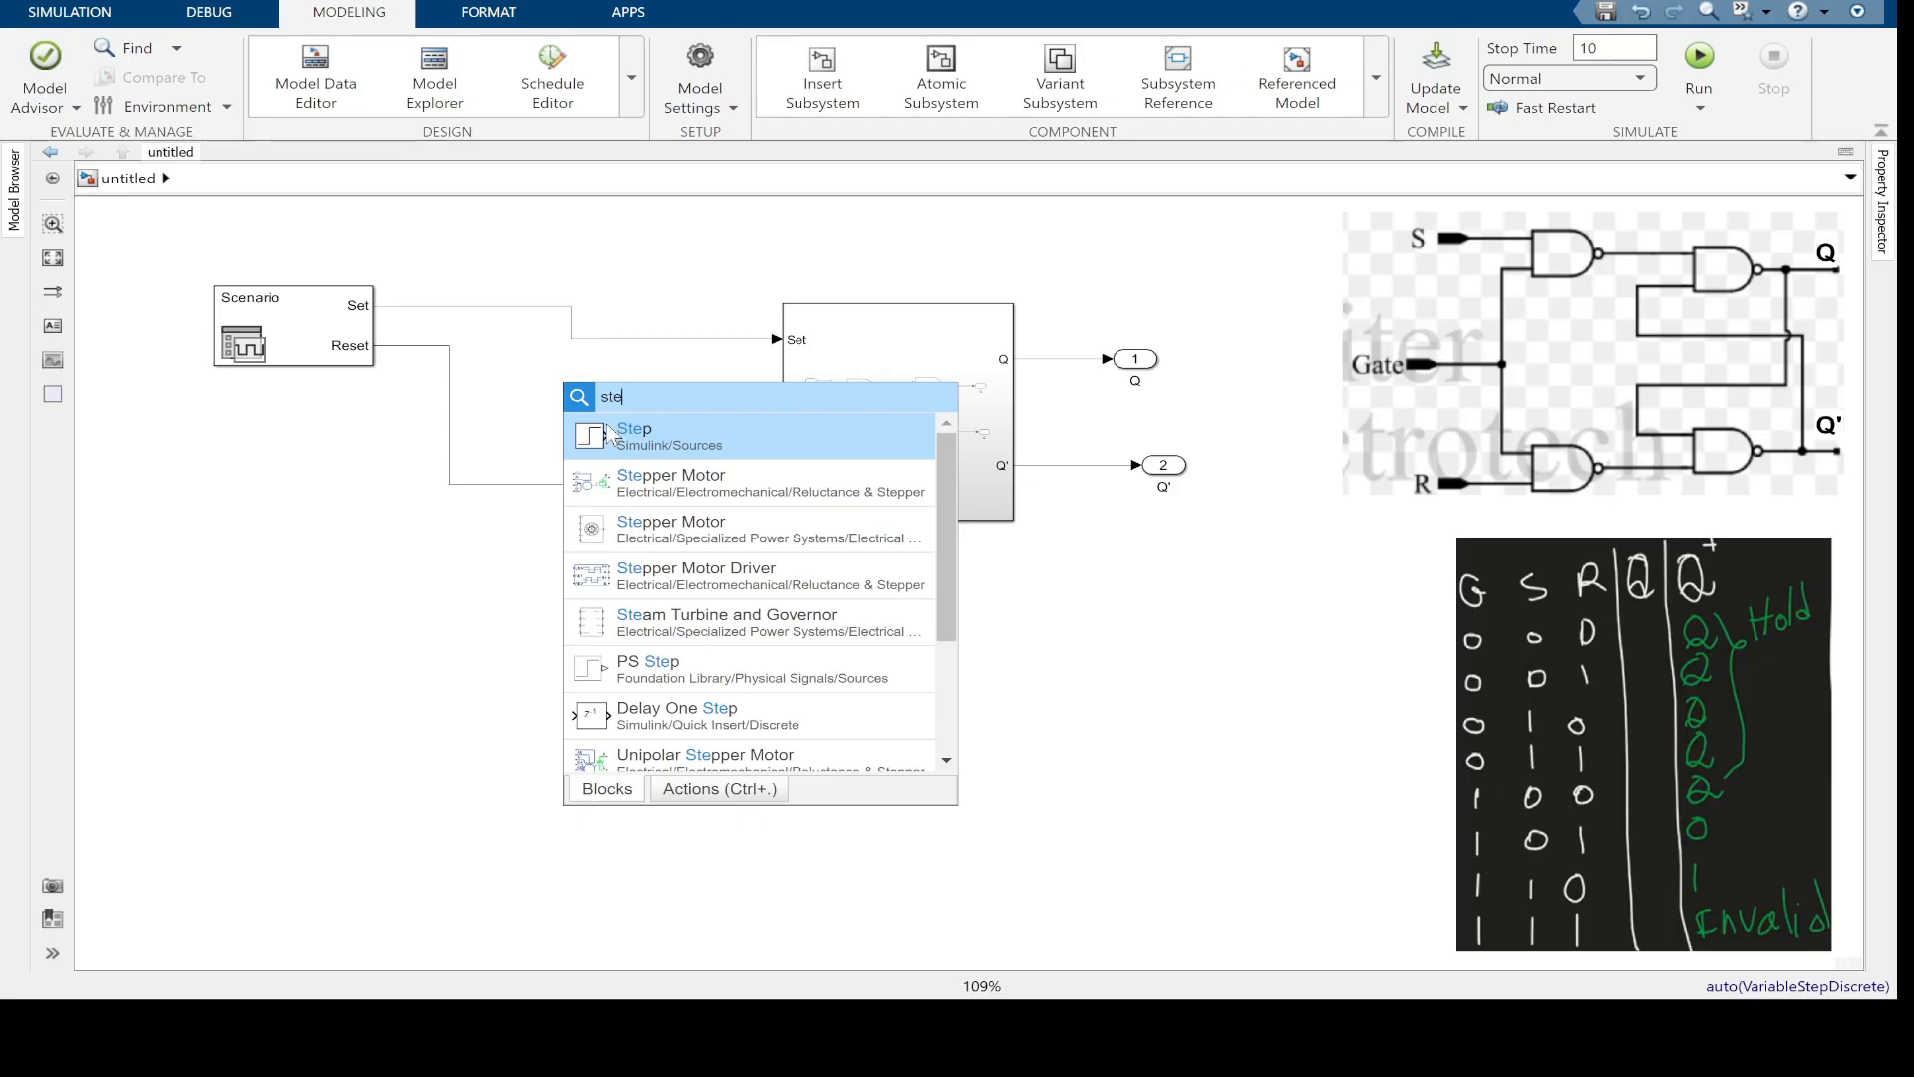
pyautogui.click(610, 427)
pyautogui.moveTo(565, 413); pyautogui.dragTo(543, 439)
# Set the Step block's step time to 8
pyautogui.doubleClick(545, 410)
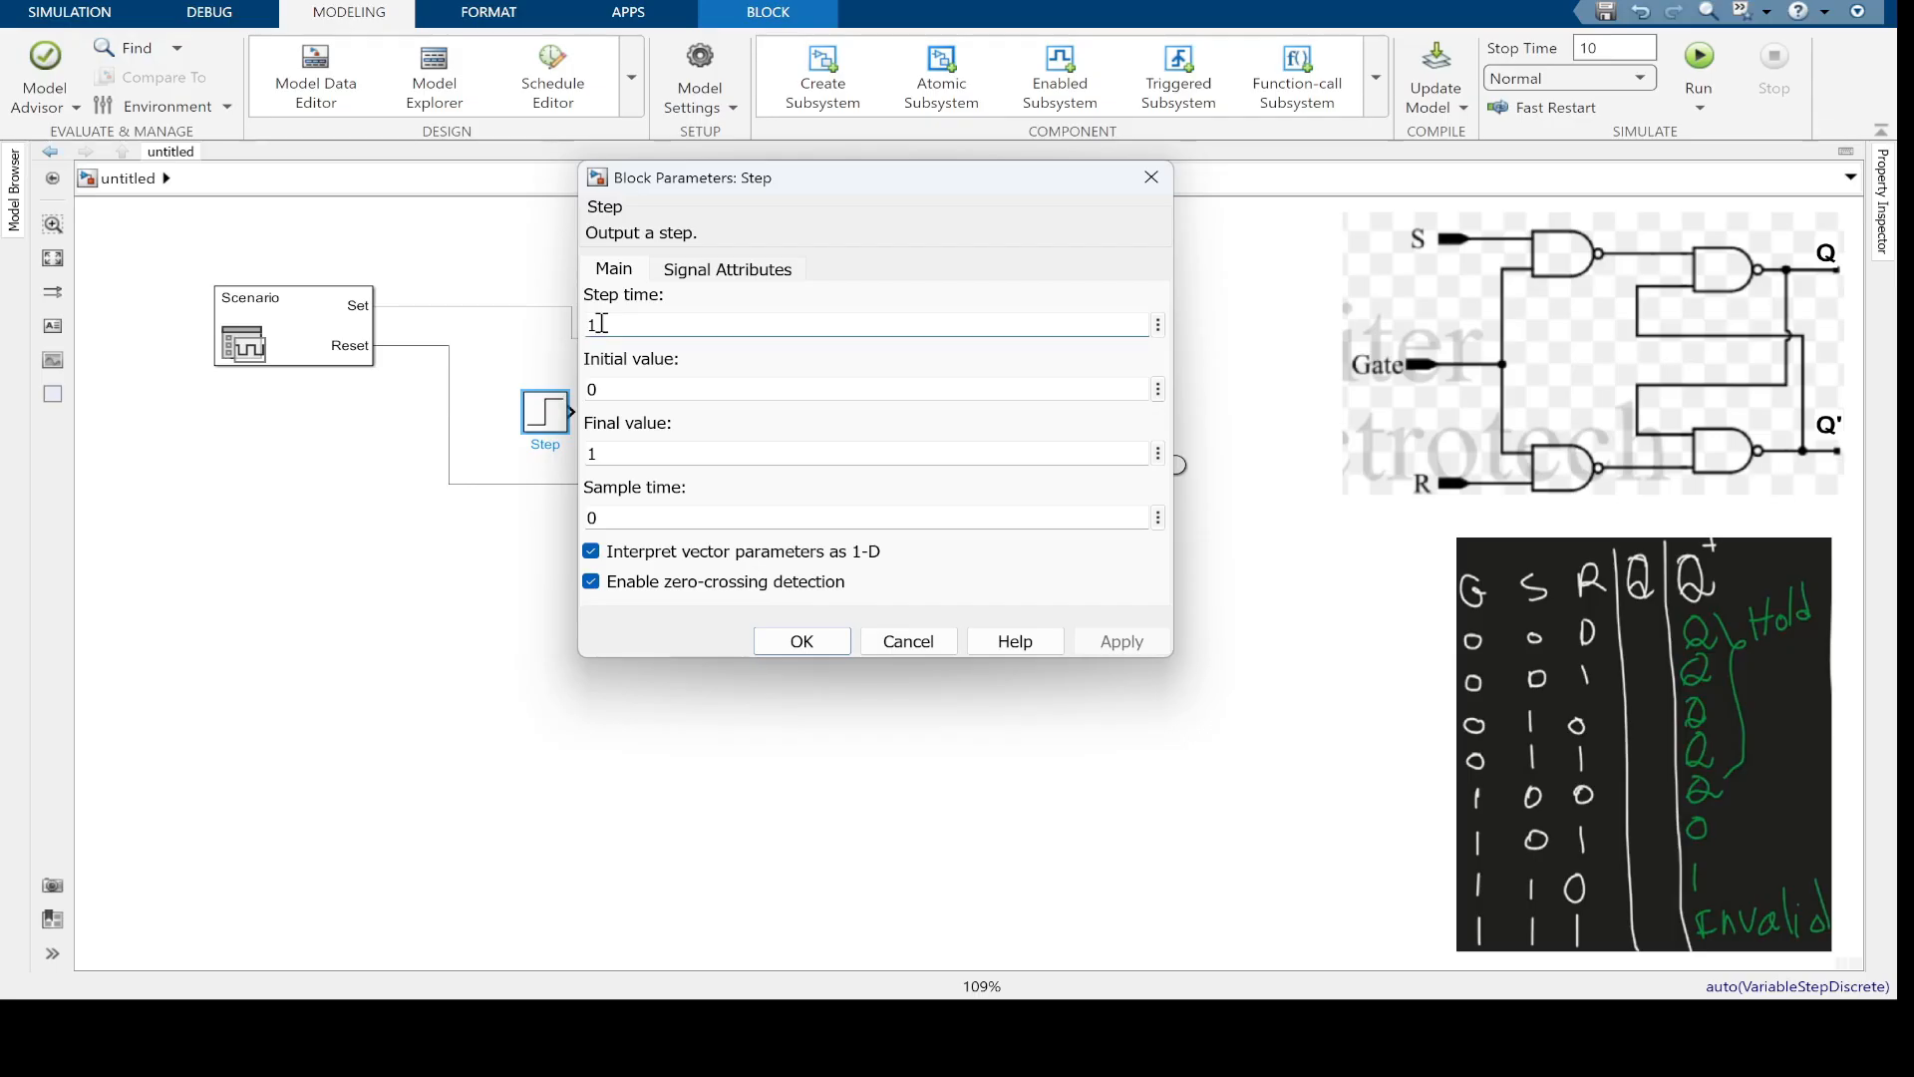
pyautogui.write('8')
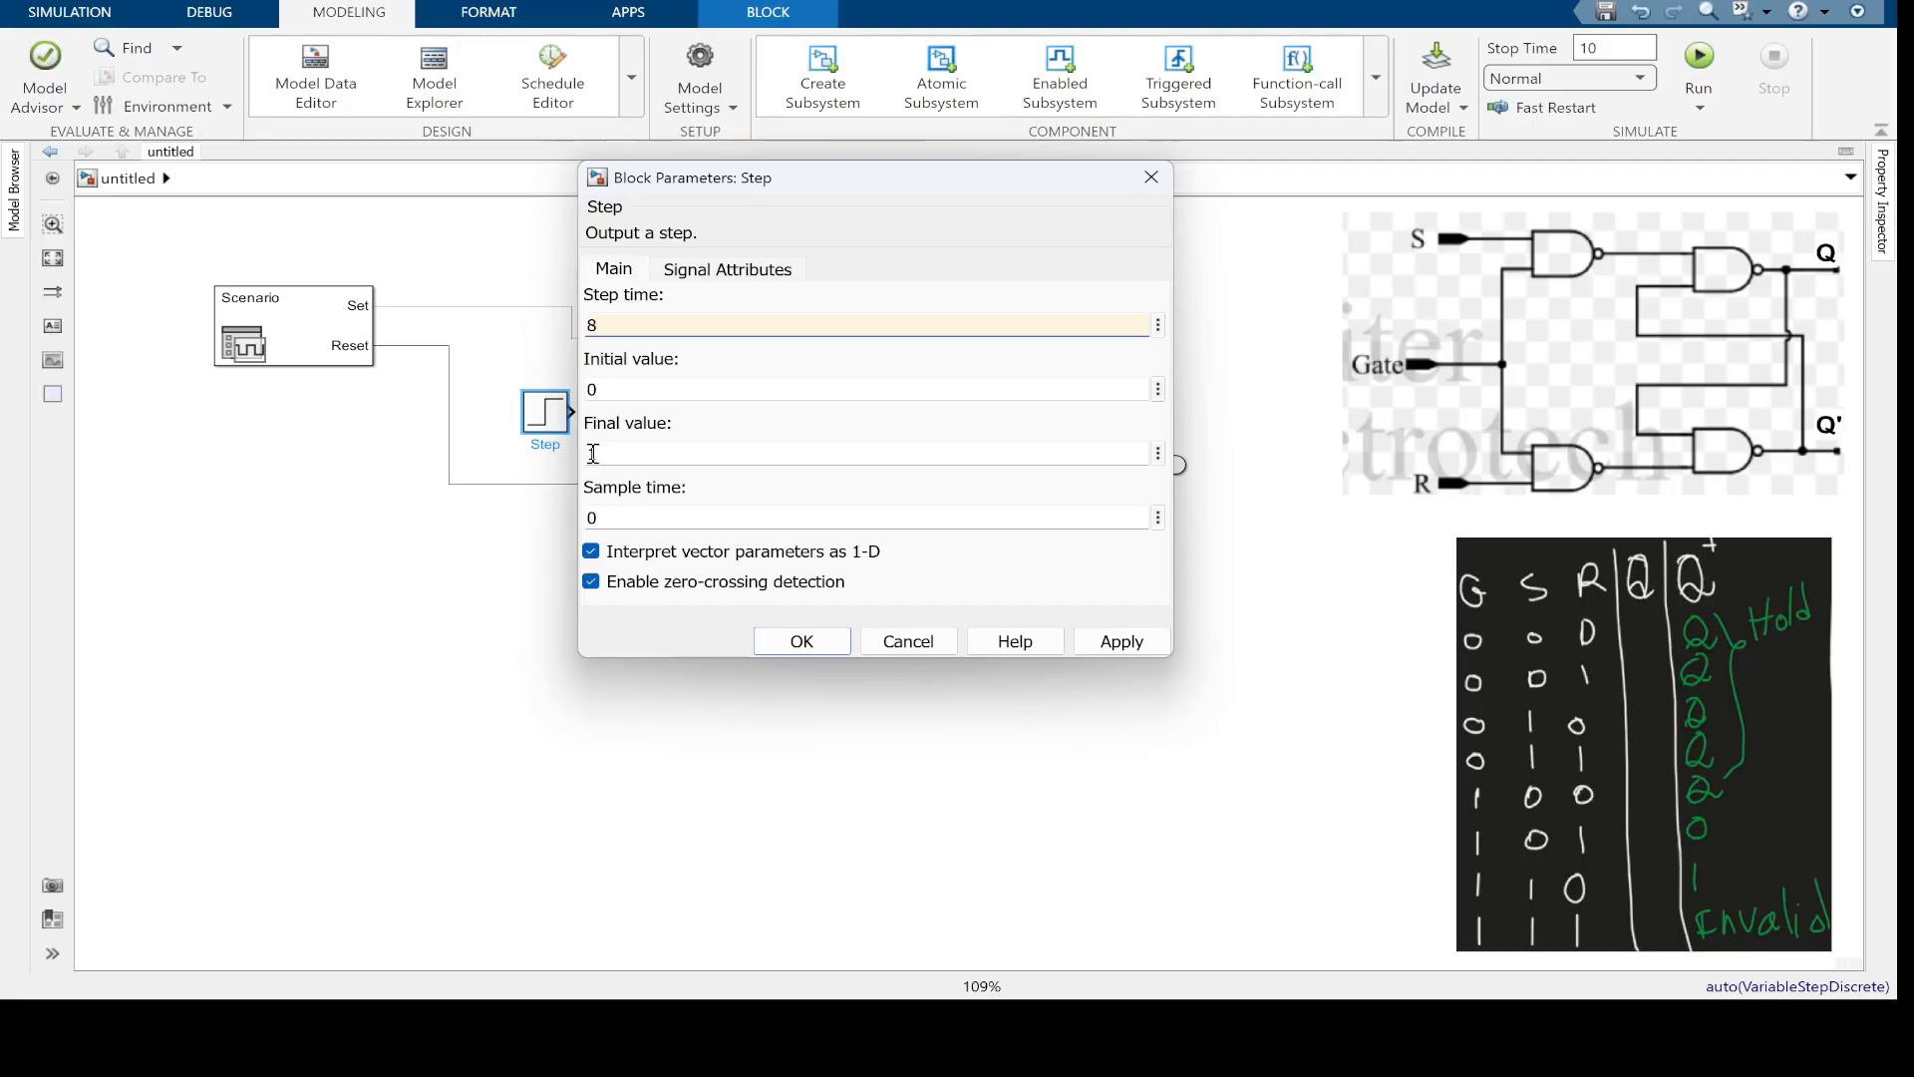
pyautogui.click(1121, 641)
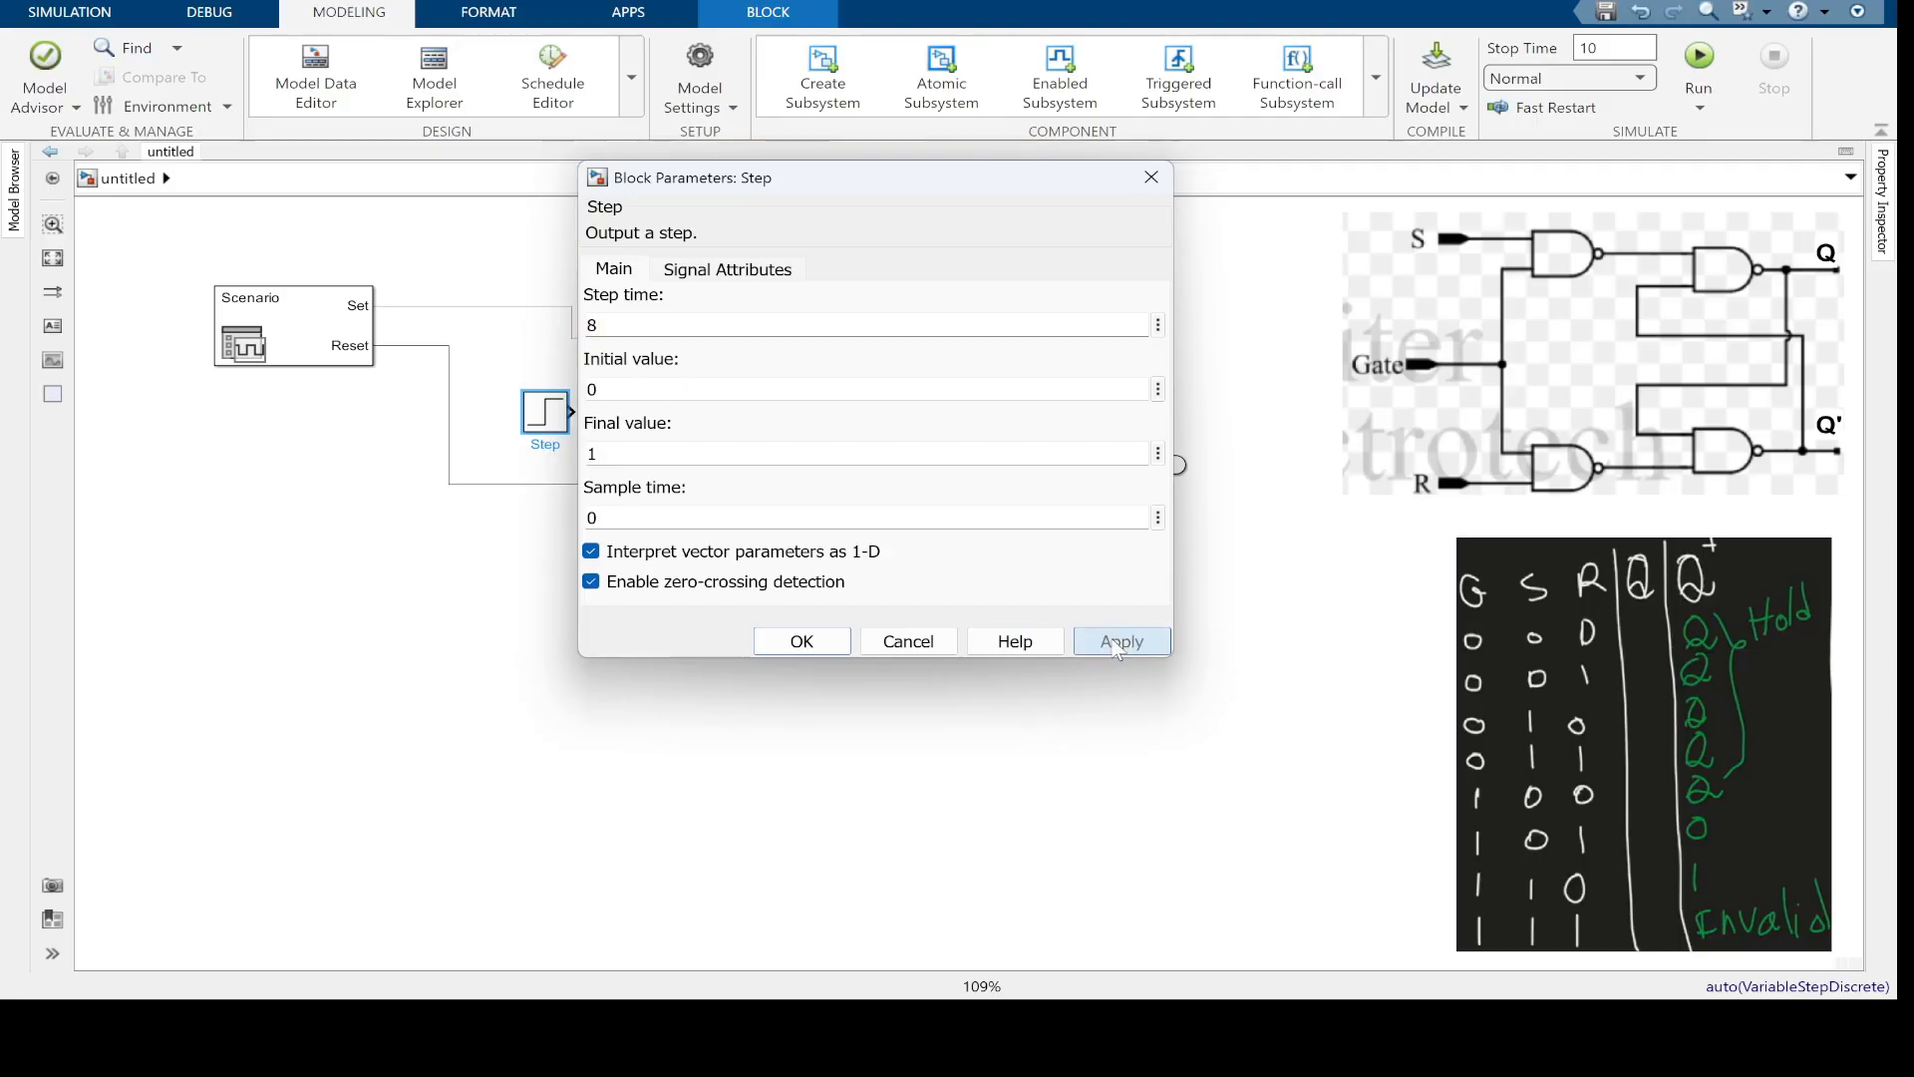
pyautogui.click(801, 641)
pyautogui.click(698, 559)
# Replace the Gate port with the Step block wired to the subsystem's Gate input, and align the Q' port below Q
pyautogui.click(650, 414)
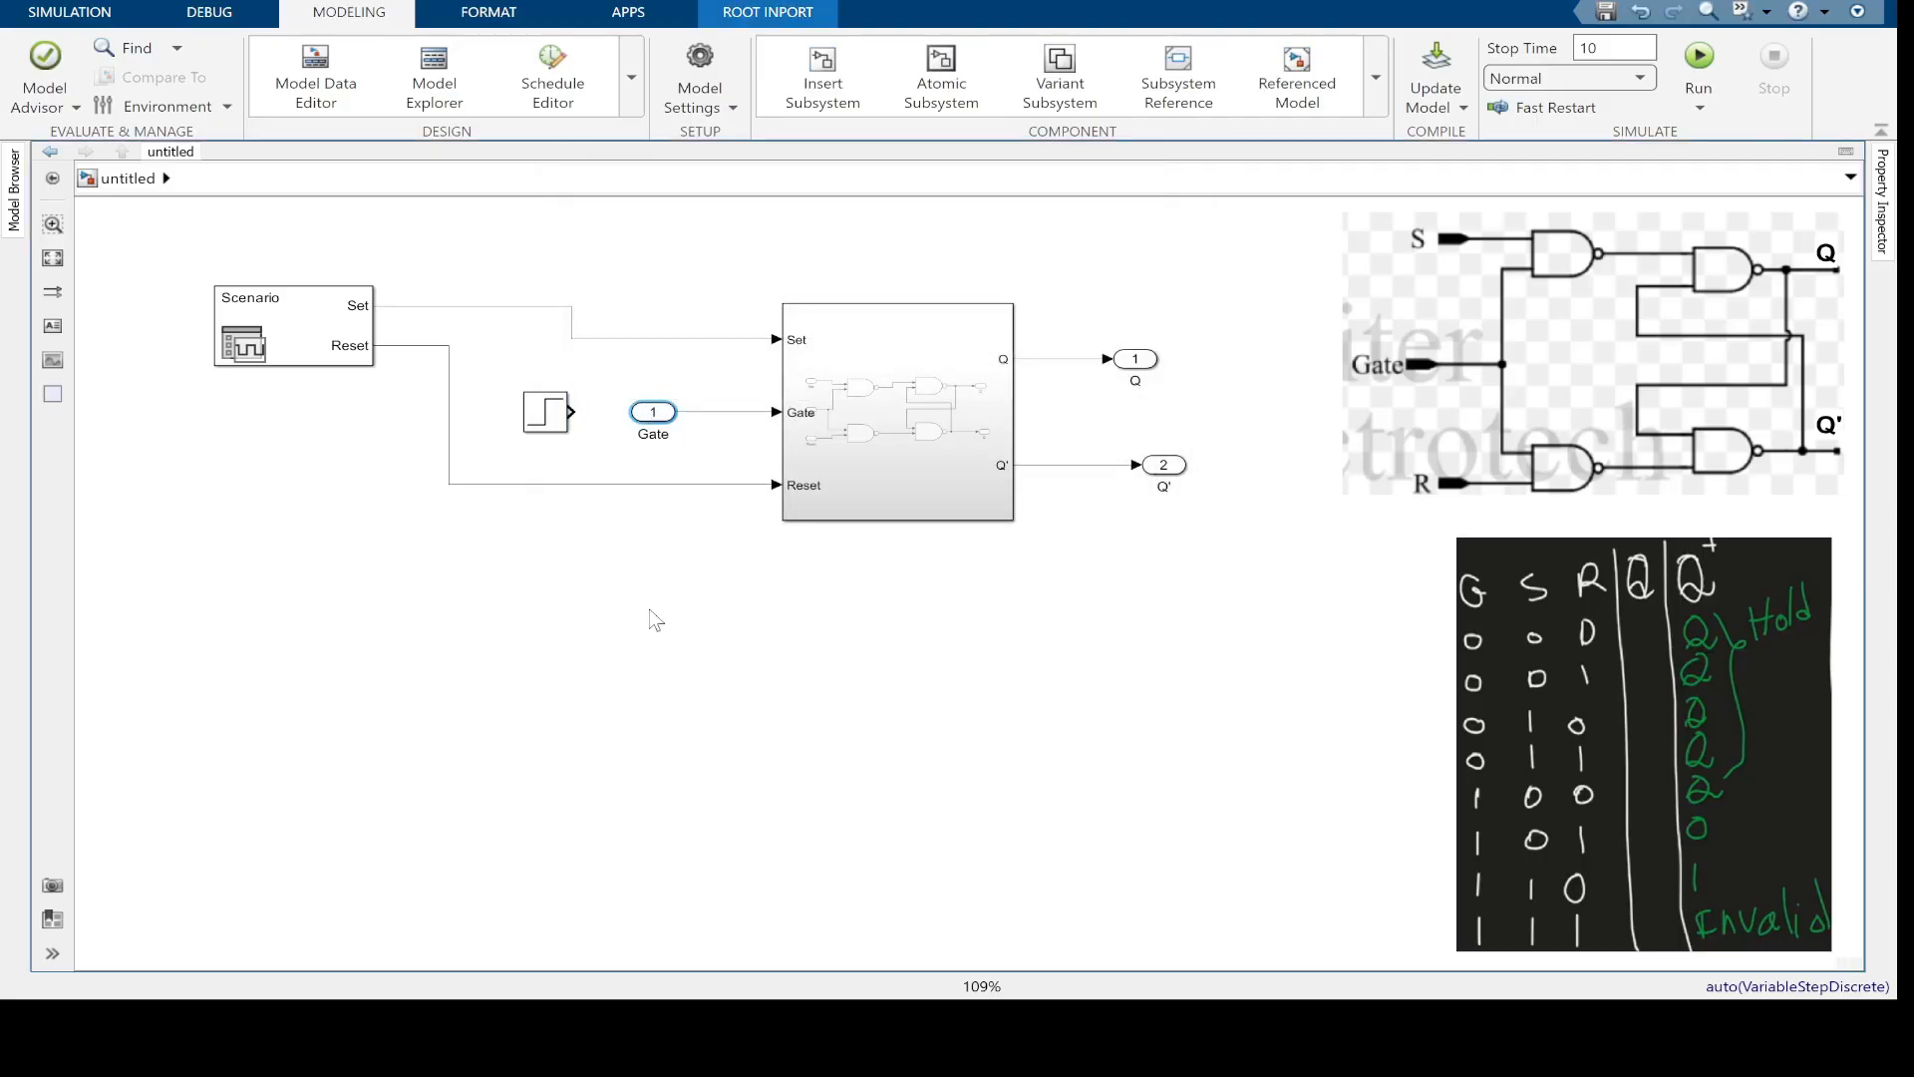
pyautogui.press('Delete')
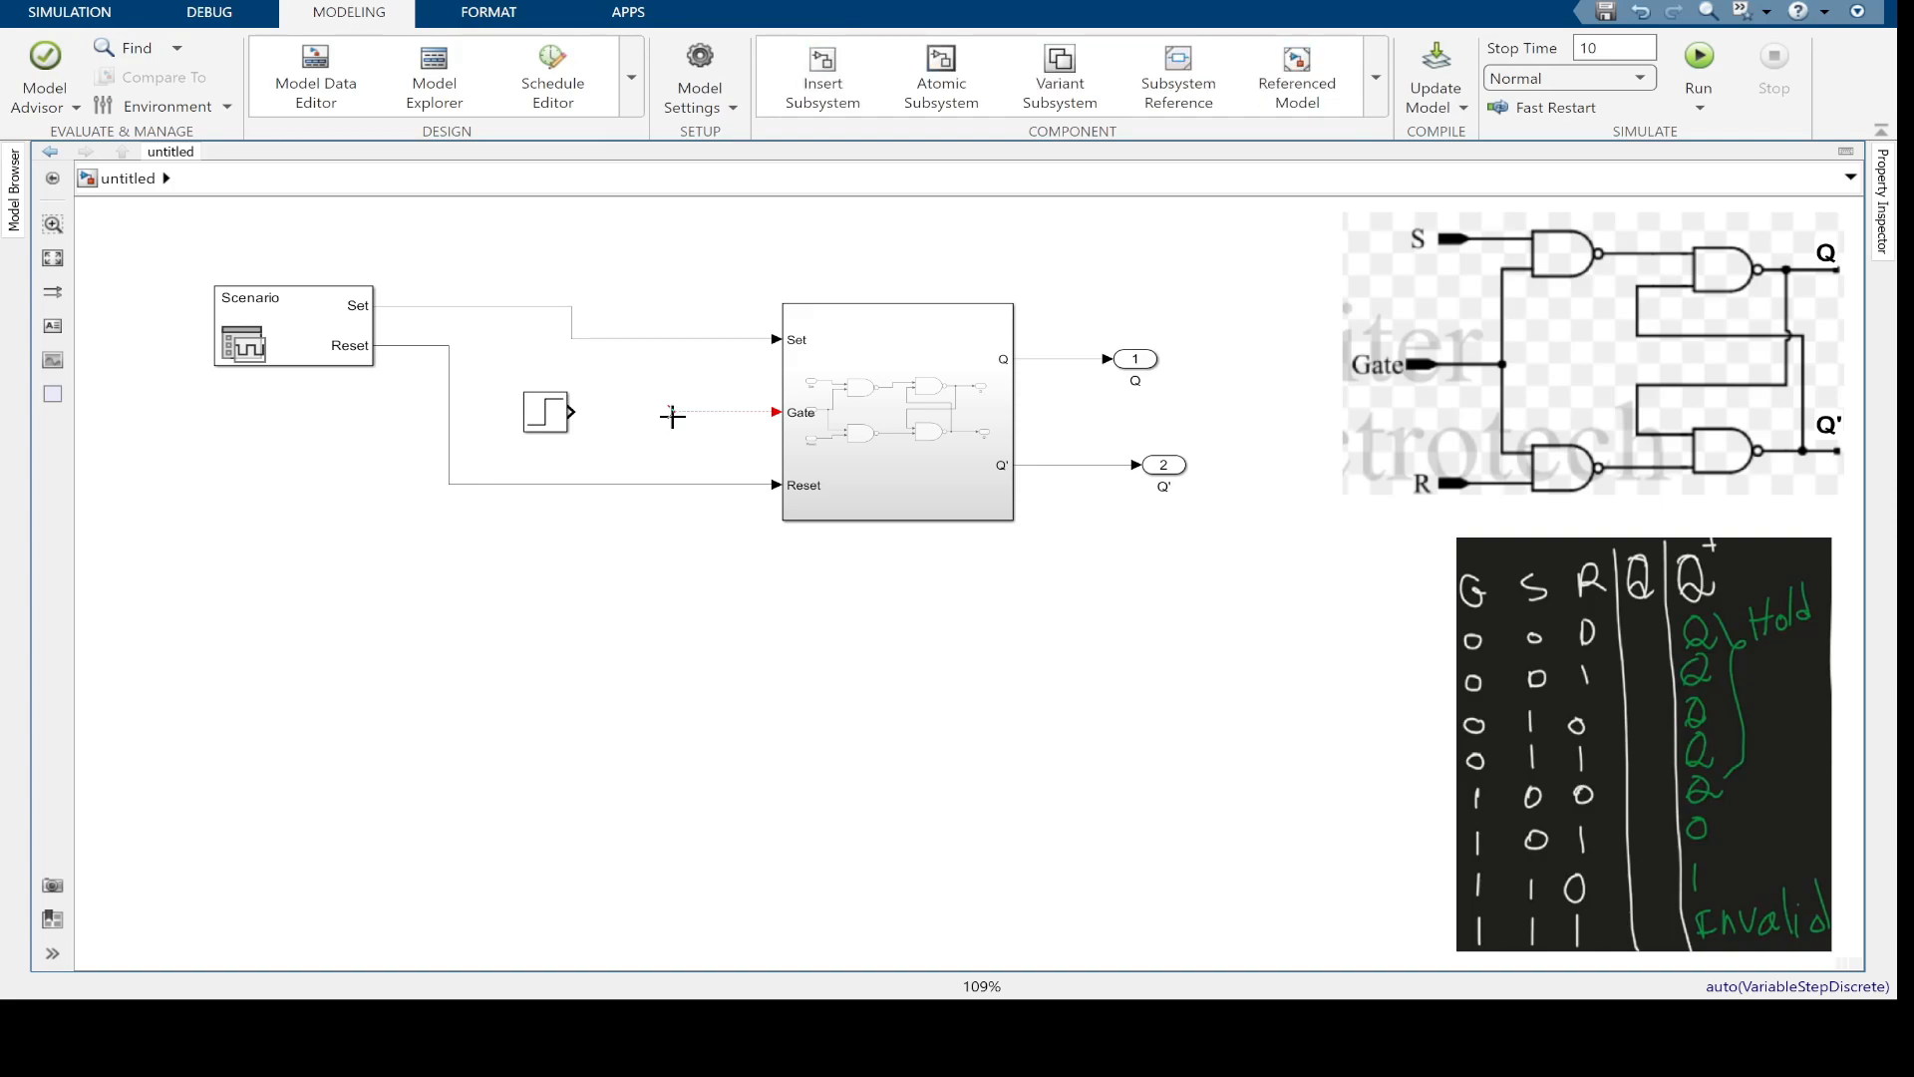
pyautogui.moveTo(672, 417); pyautogui.dragTo(568, 413)
pyautogui.moveTo(1159, 486); pyautogui.dragTo(1132, 486)
pyautogui.click(1164, 517)
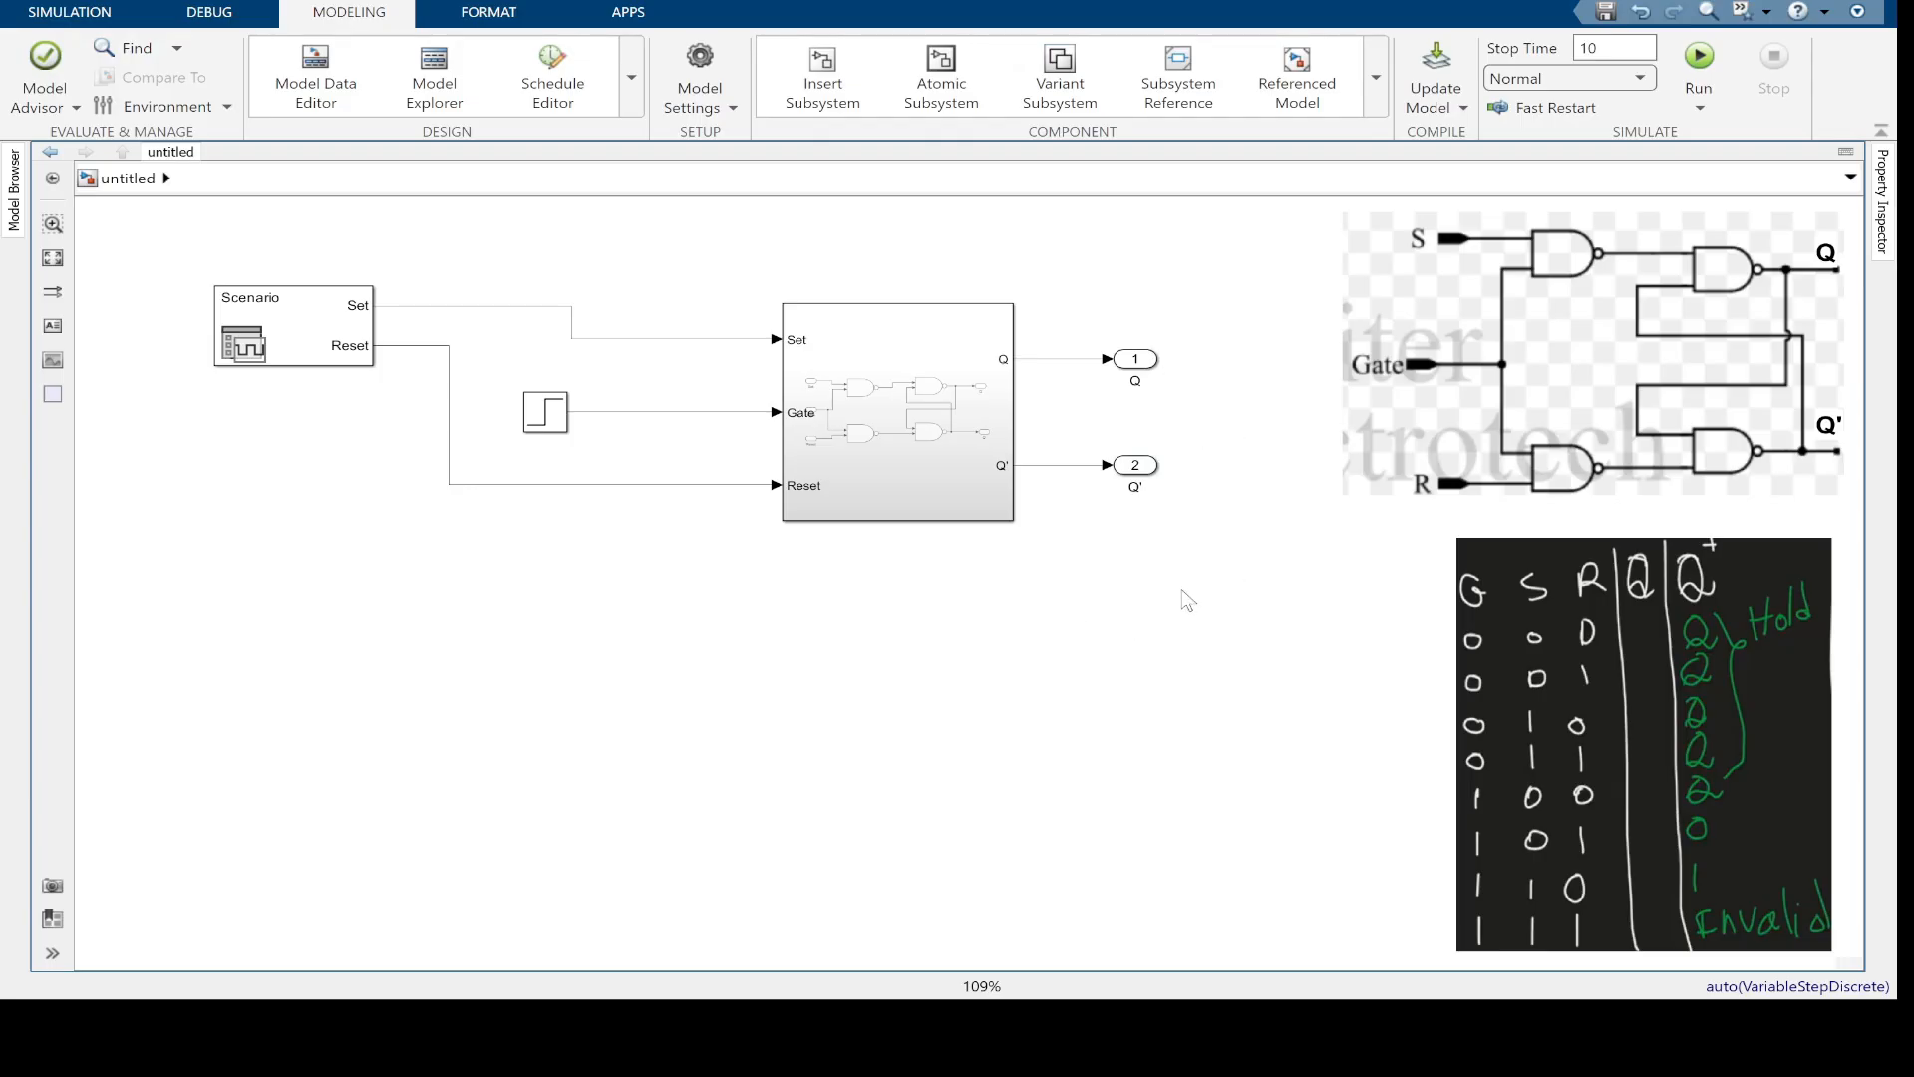
# Add a Scope block, enlarge it, and place it below the subsystem's output ports
pyautogui.doubleClick(1171, 646)
pyautogui.write('sco')
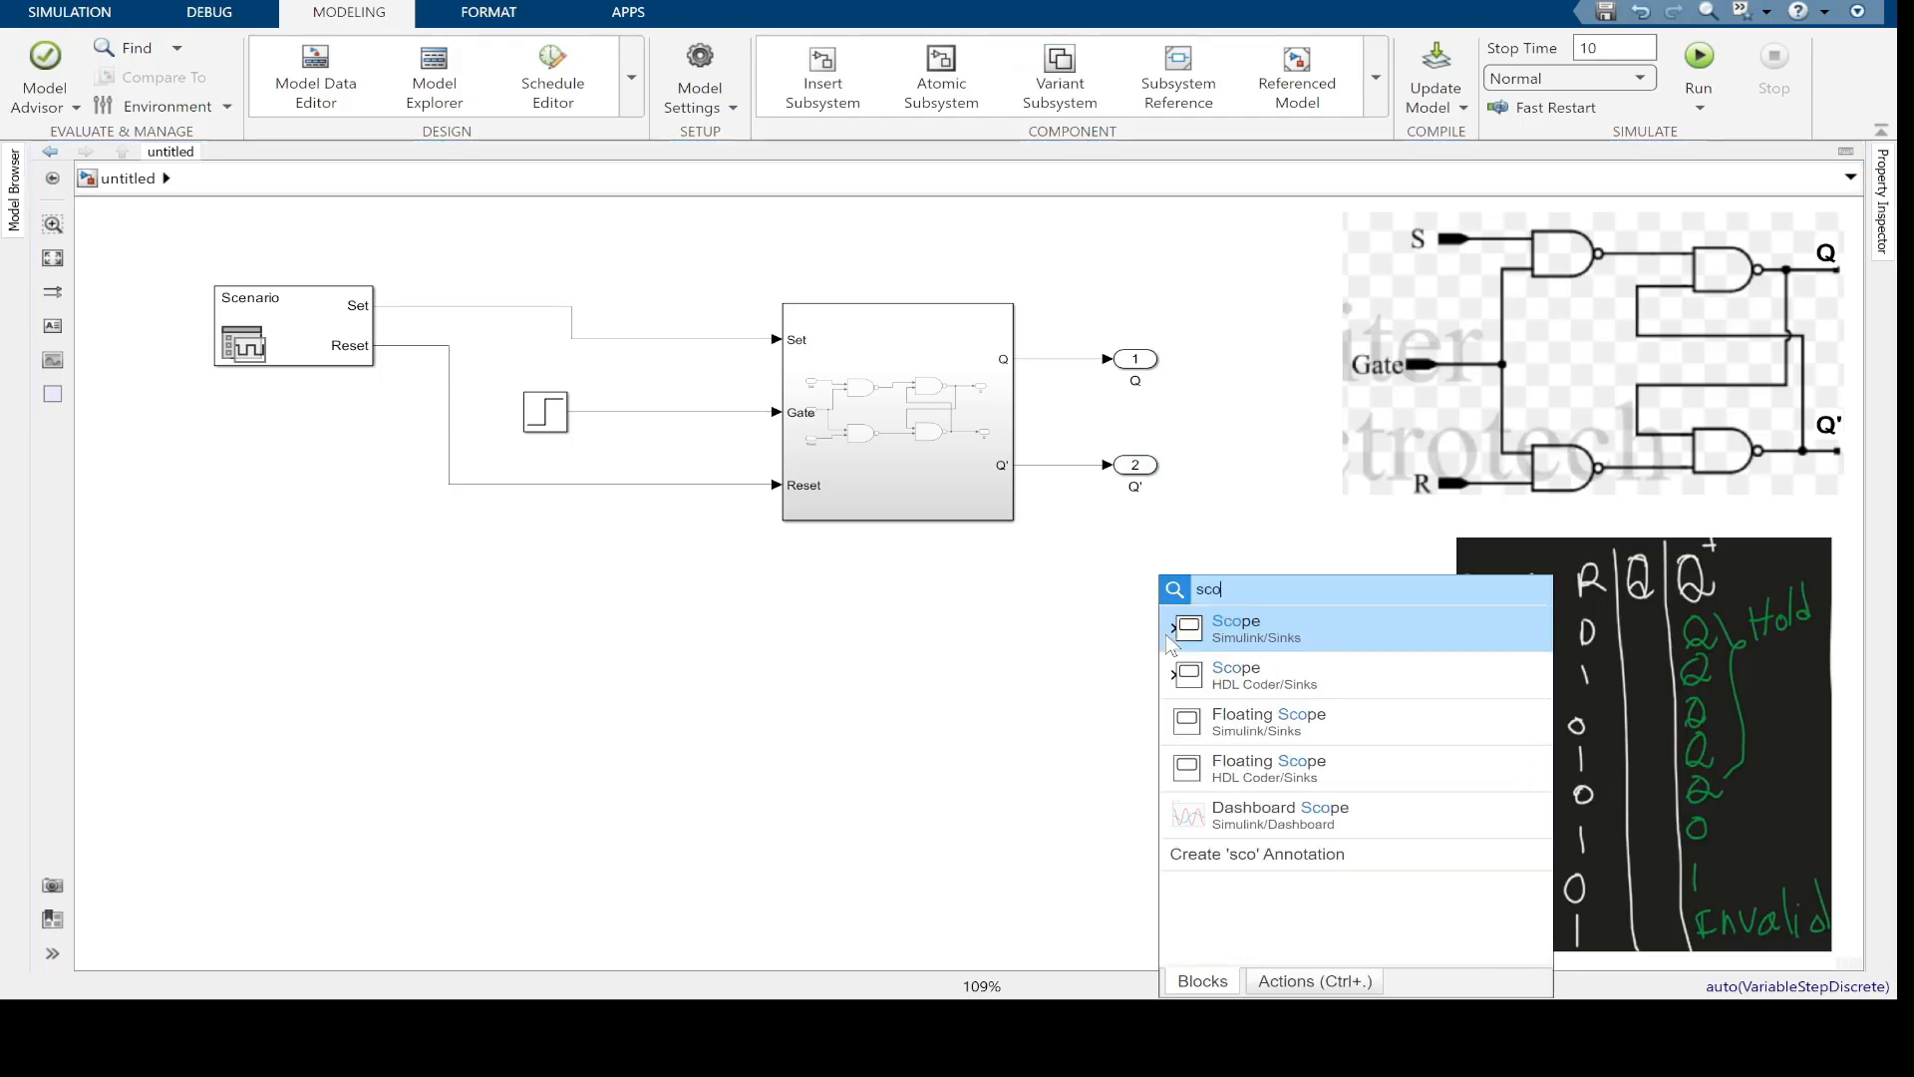
pyautogui.press('Return')
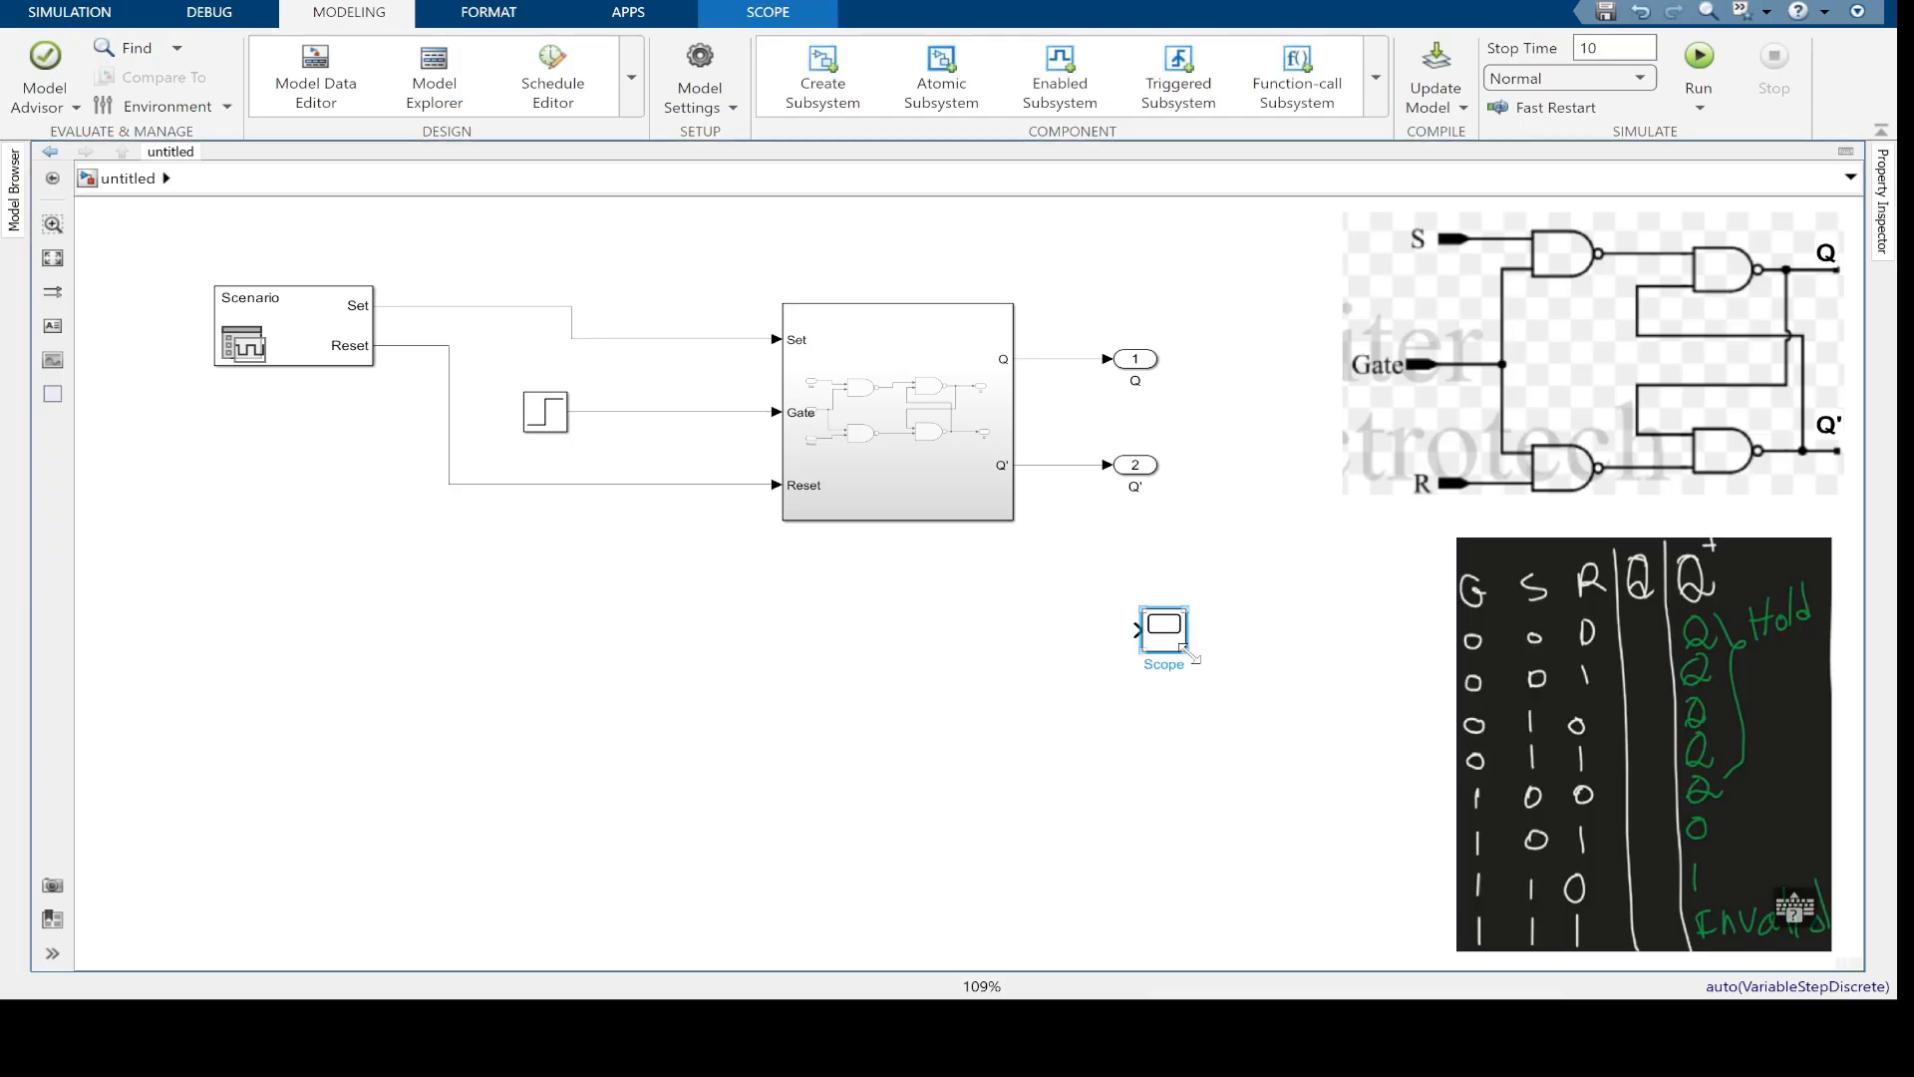
pyautogui.moveTo(1187, 653); pyautogui.dragTo(1273, 810)
pyautogui.moveTo(1202, 748); pyautogui.dragTo(1214, 680)
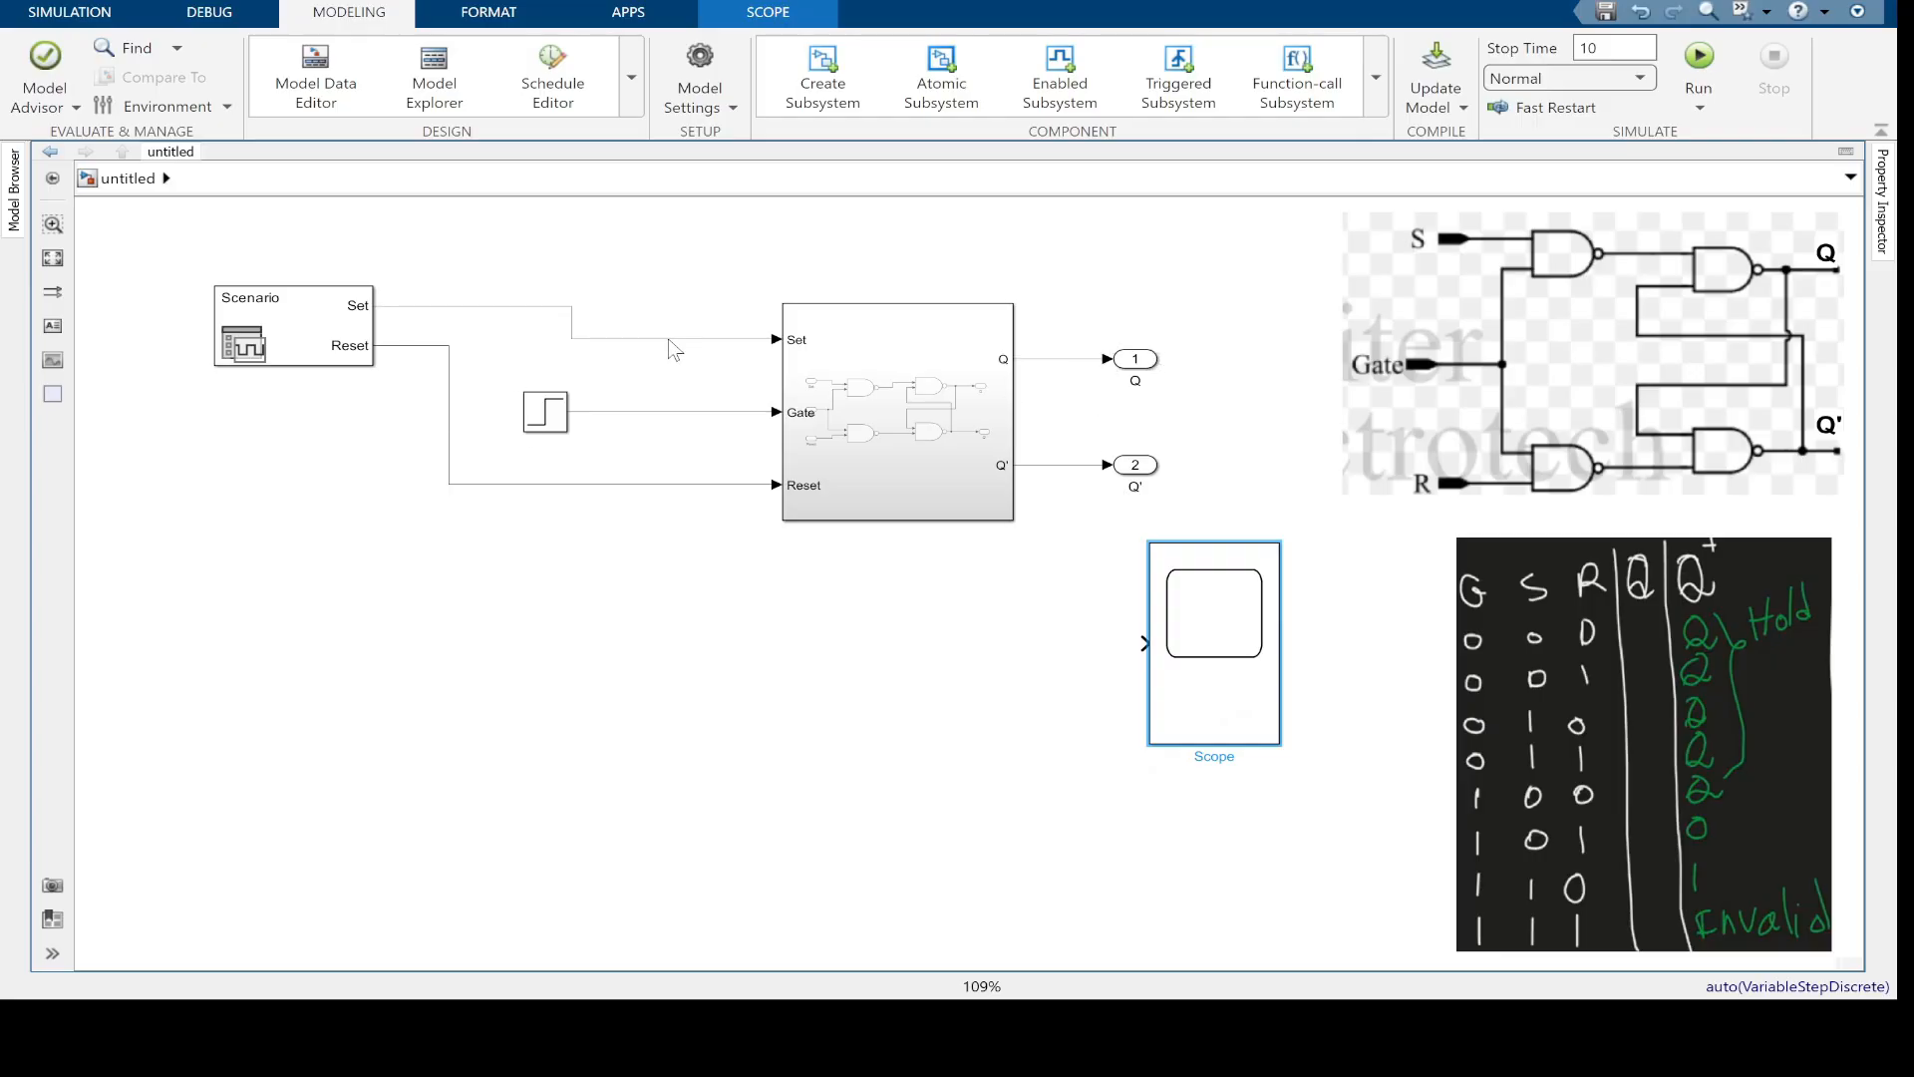
pyautogui.click(950, 650)
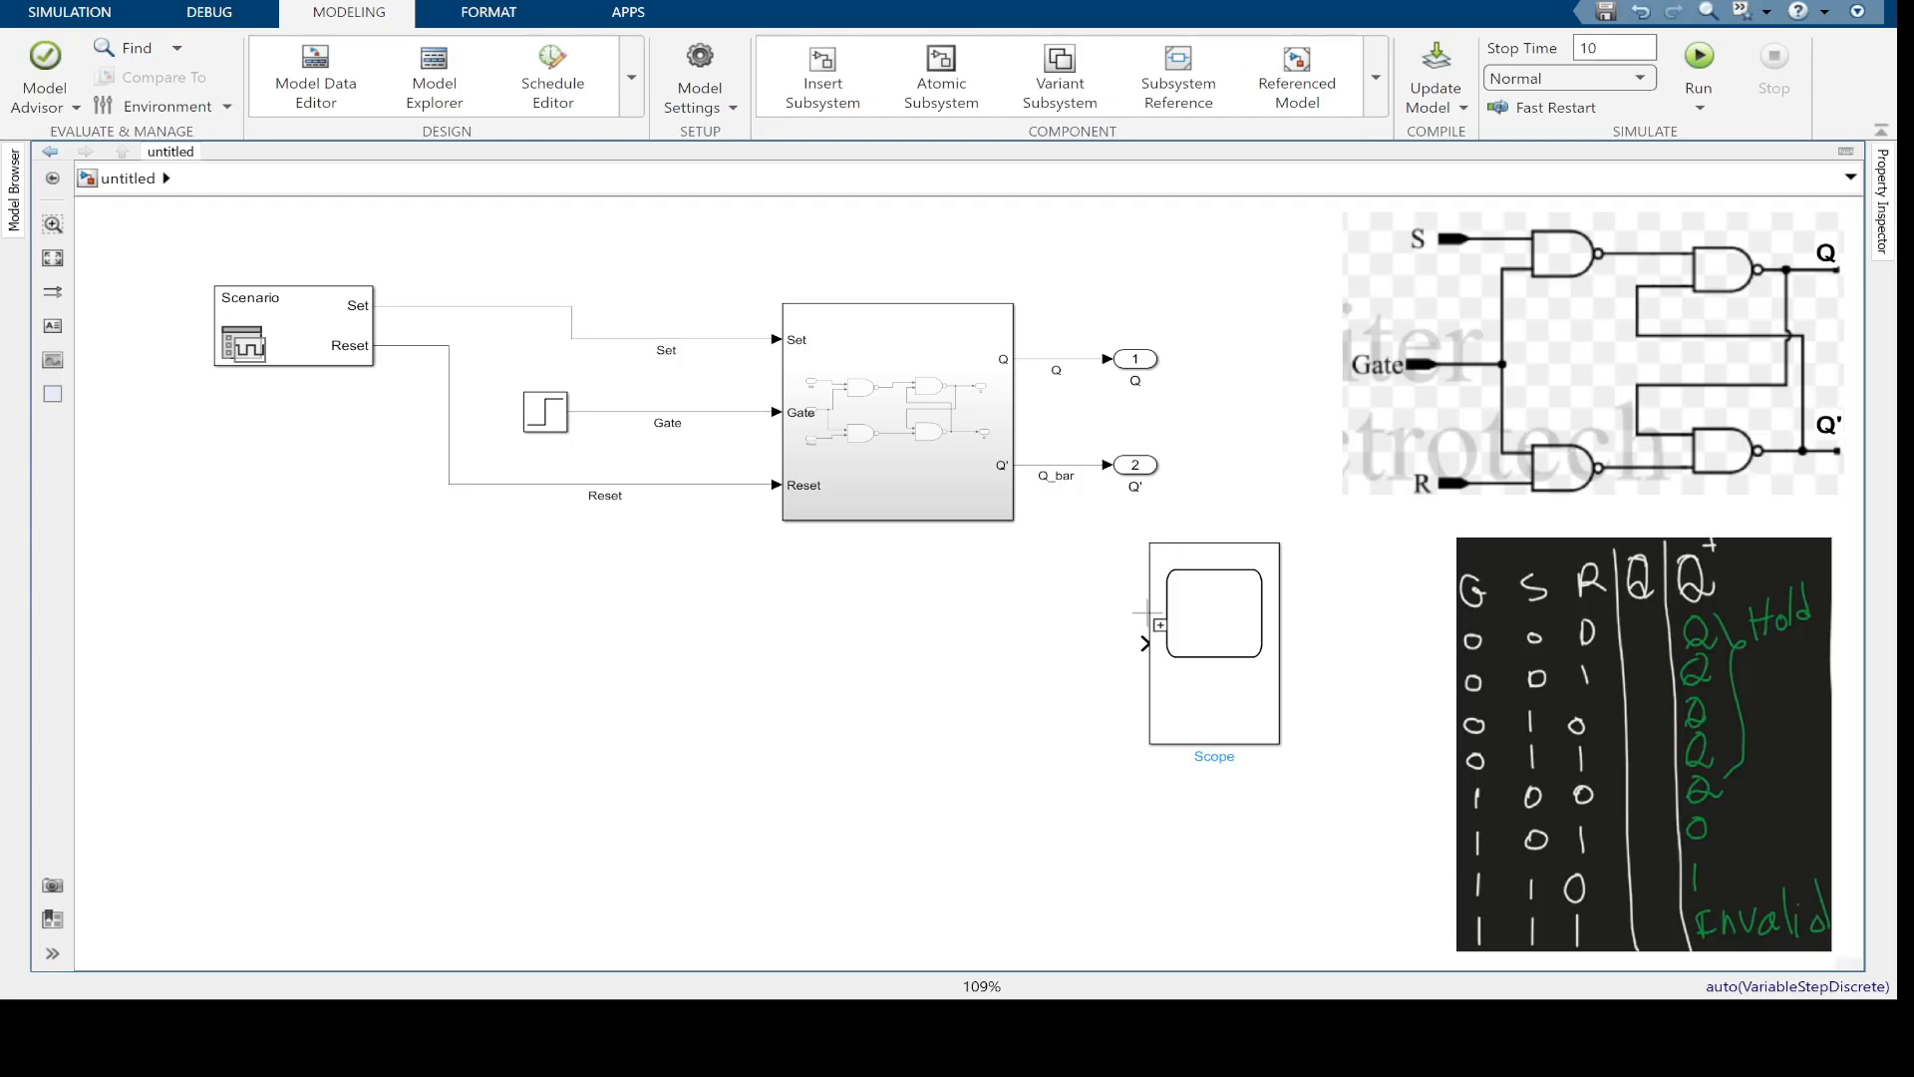
# Set the Scope's number of input ports to 5
pyautogui.click(1174, 630)
pyautogui.doubleClick(1174, 630)
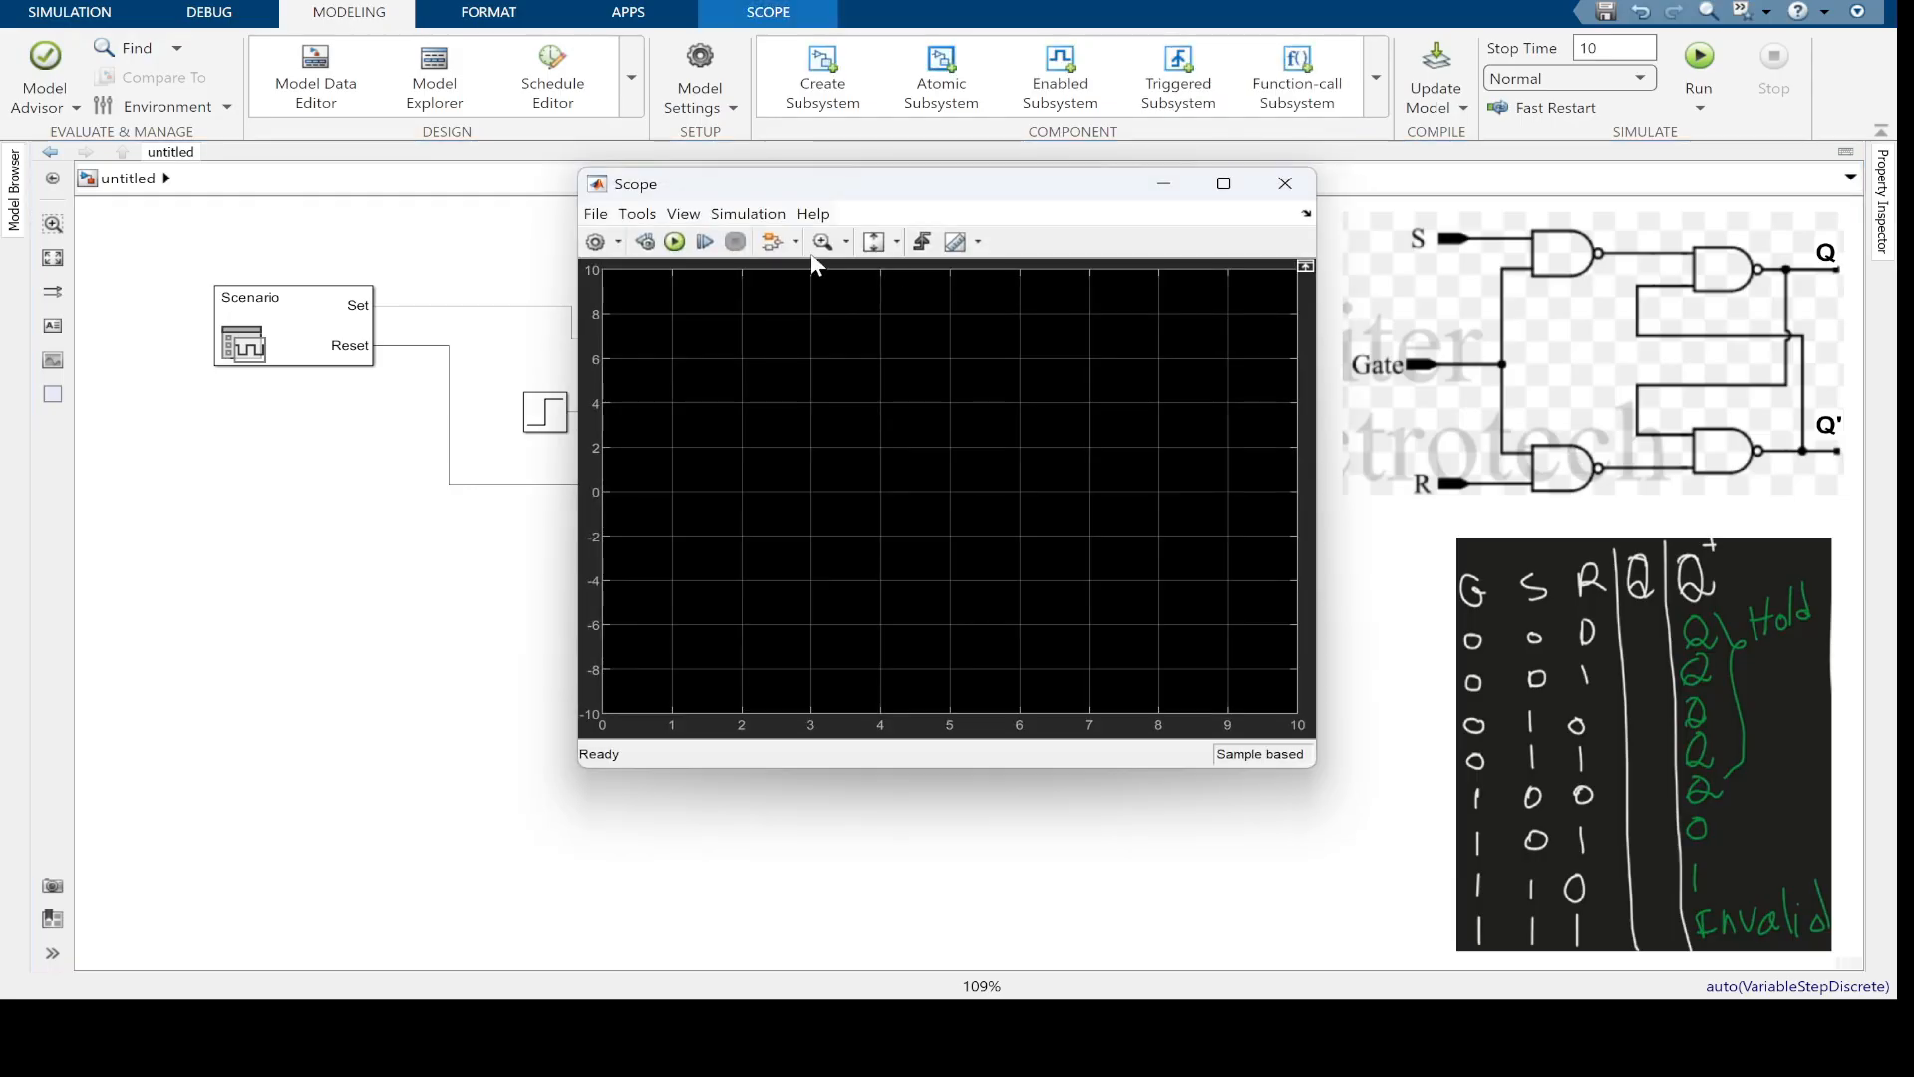
pyautogui.moveTo(769, 189); pyautogui.dragTo(1055, 215)
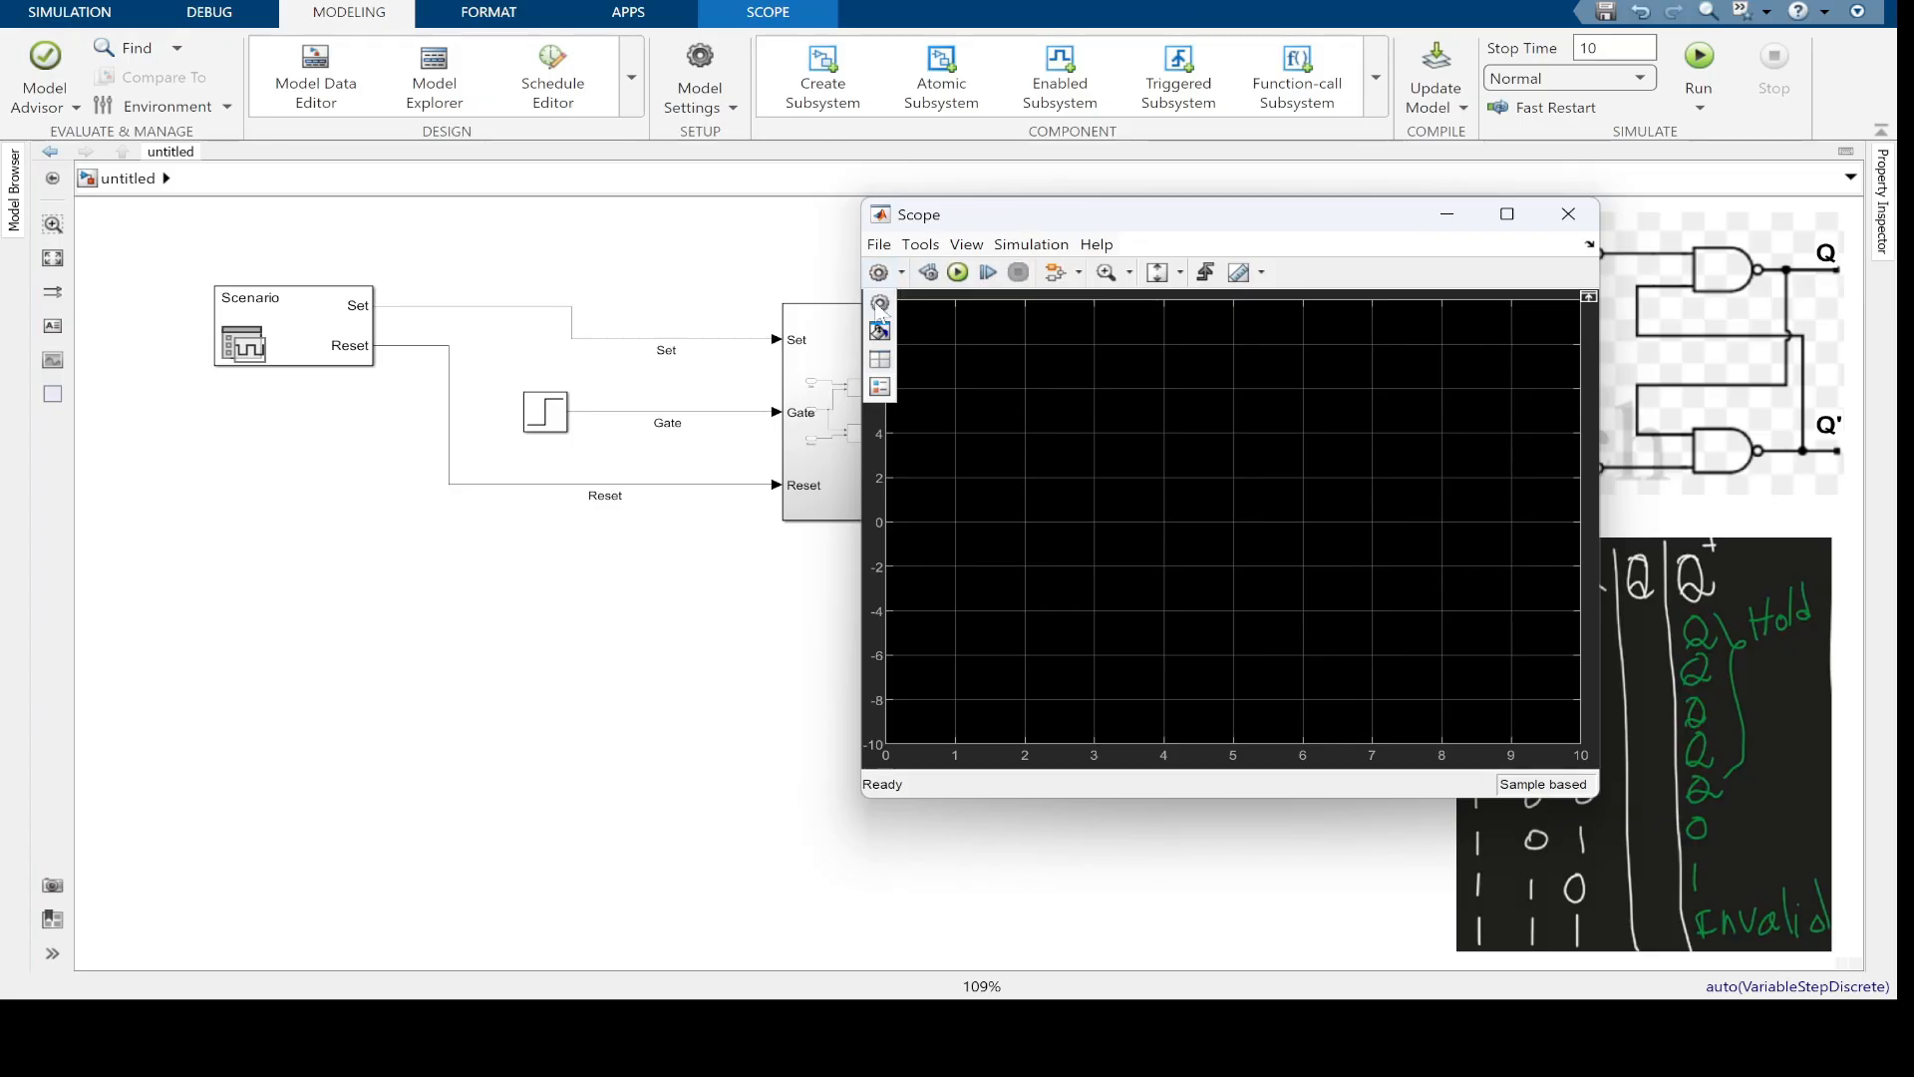
pyautogui.doubleClick(927, 459)
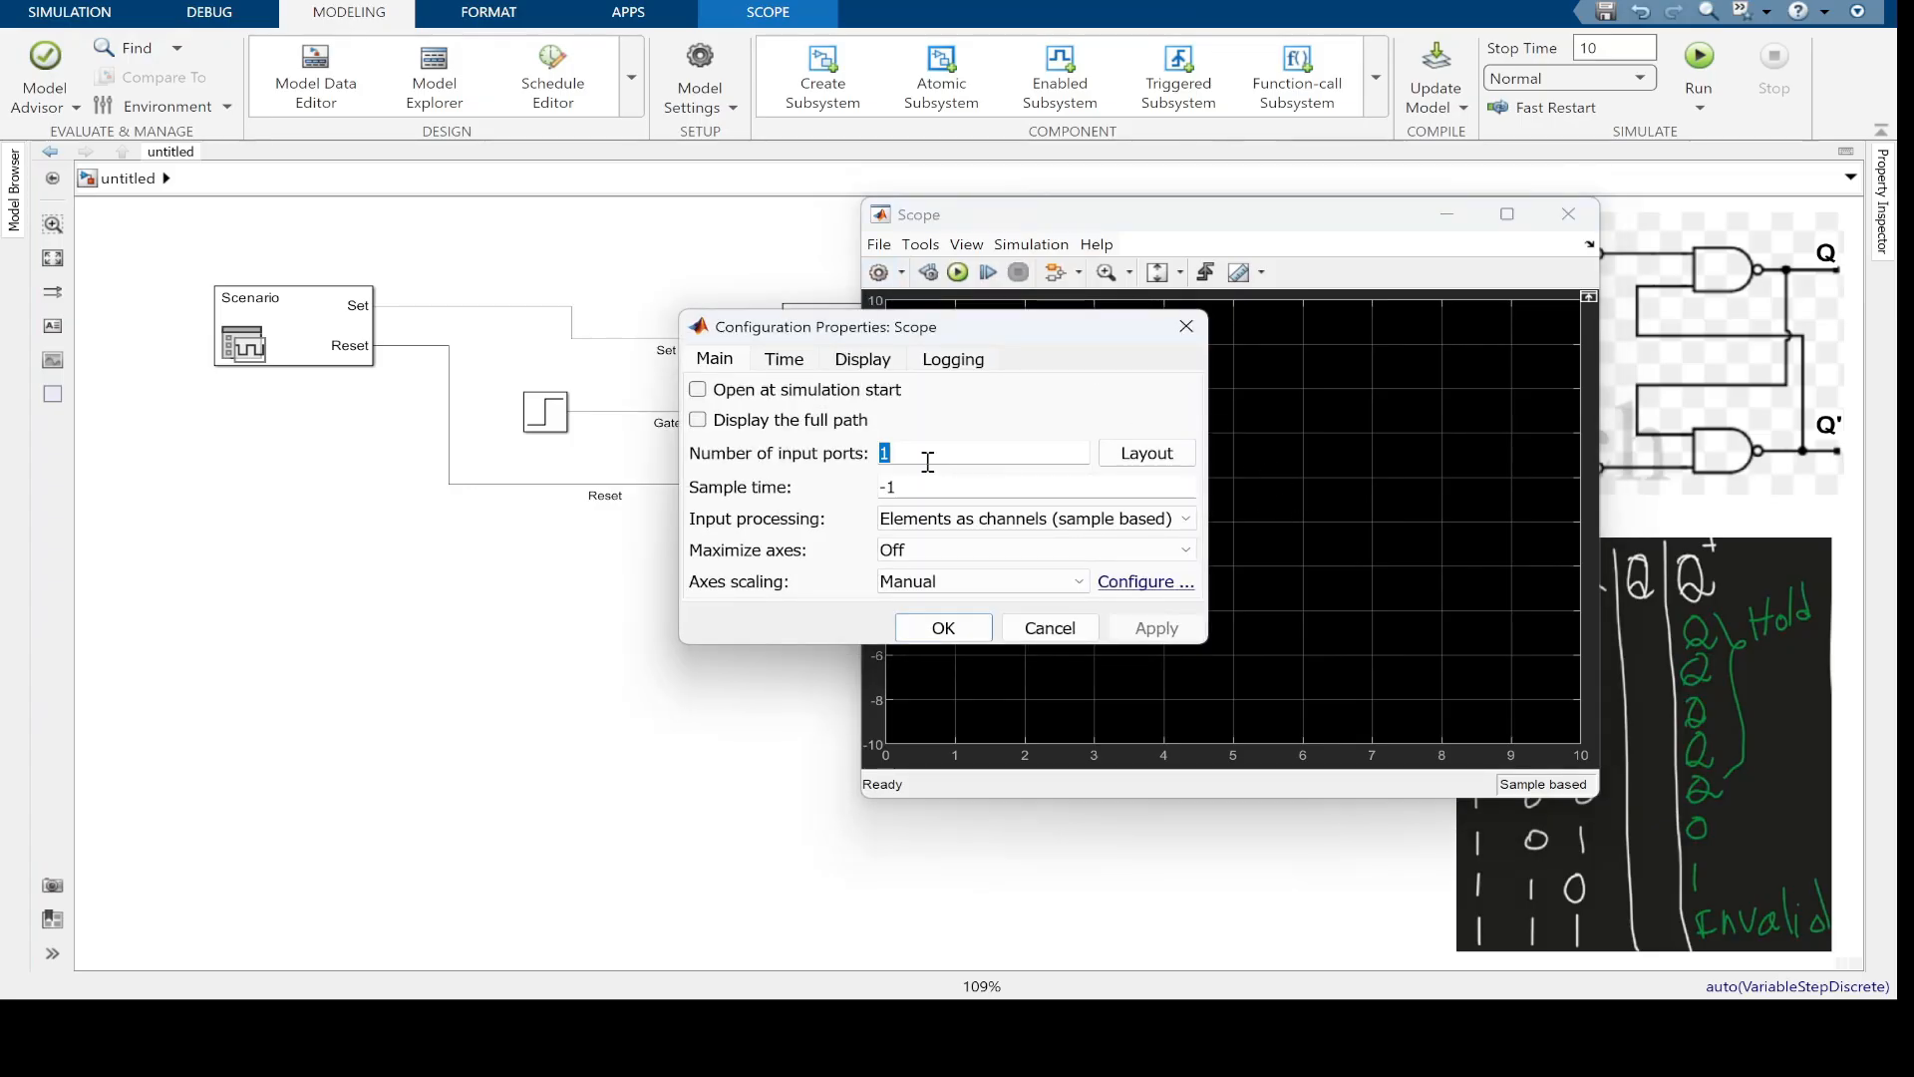
pyautogui.write('5')
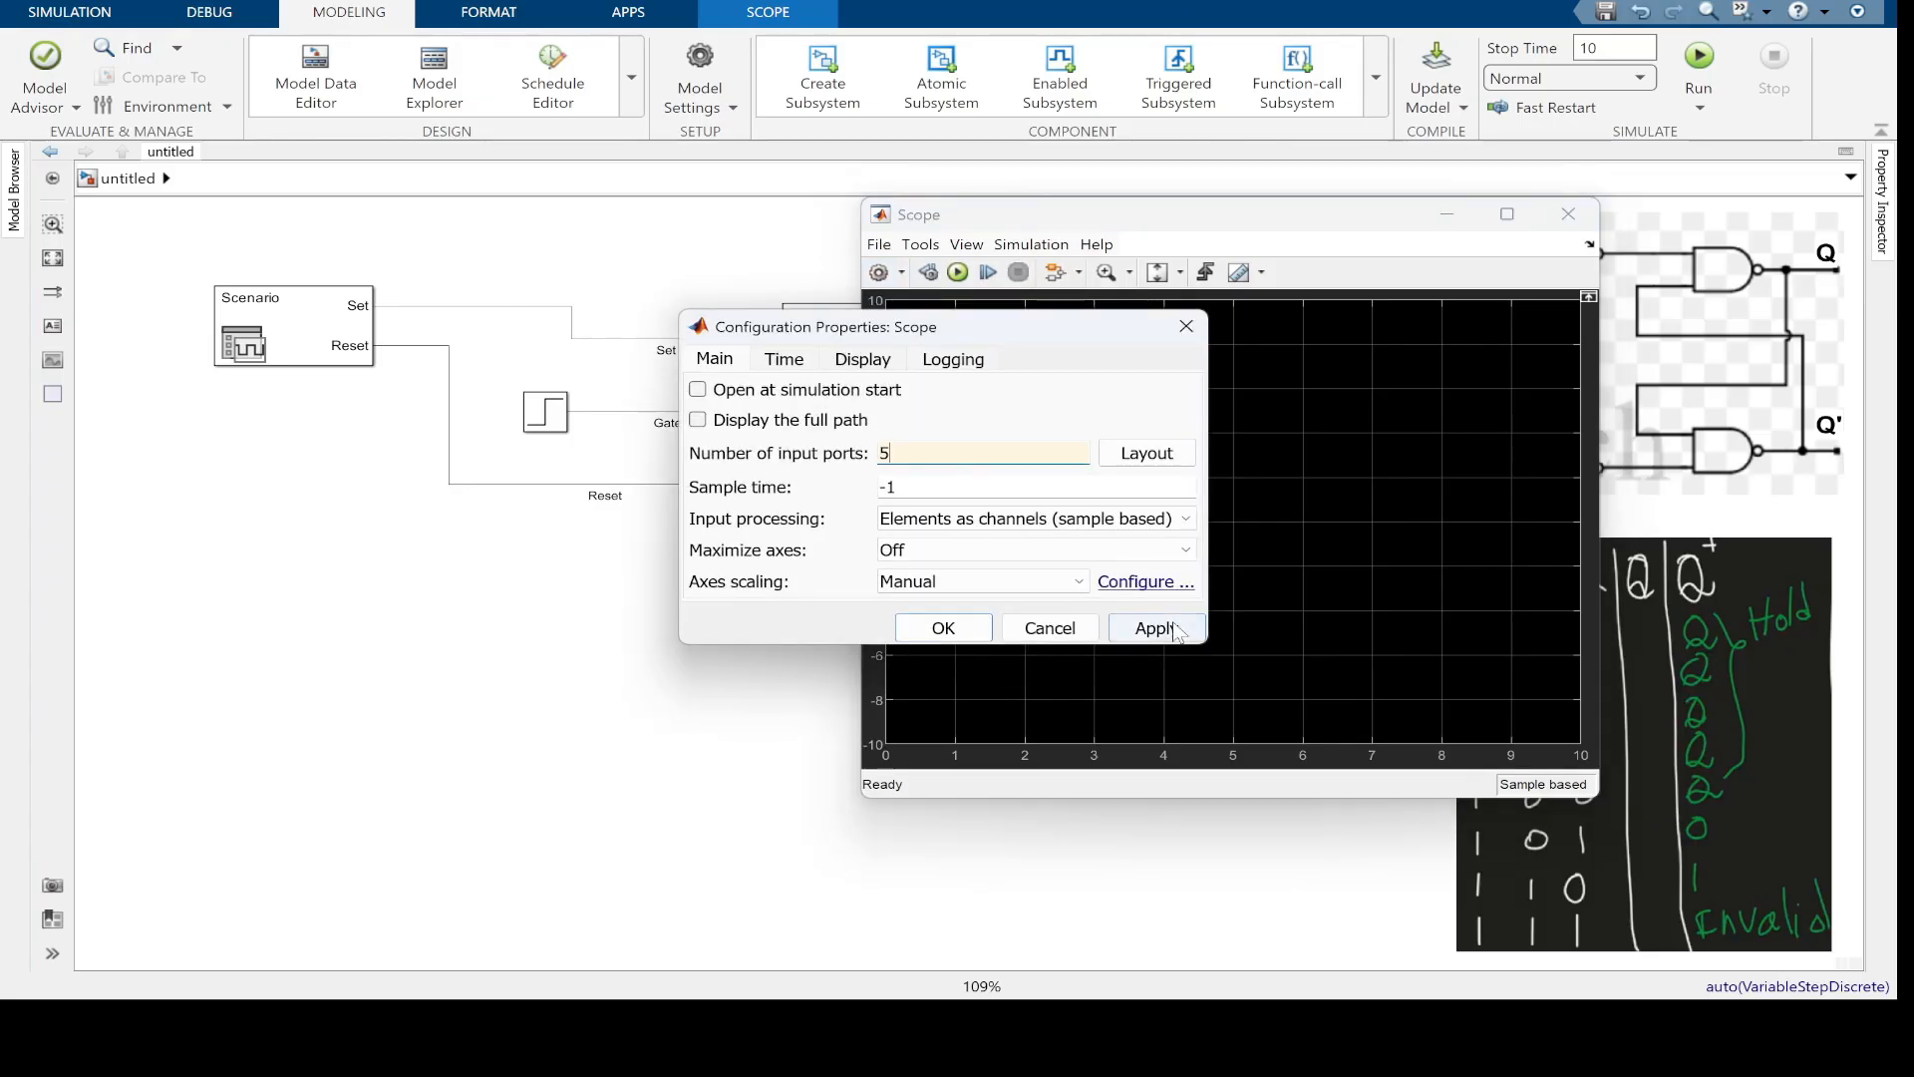
pyautogui.click(941, 630)
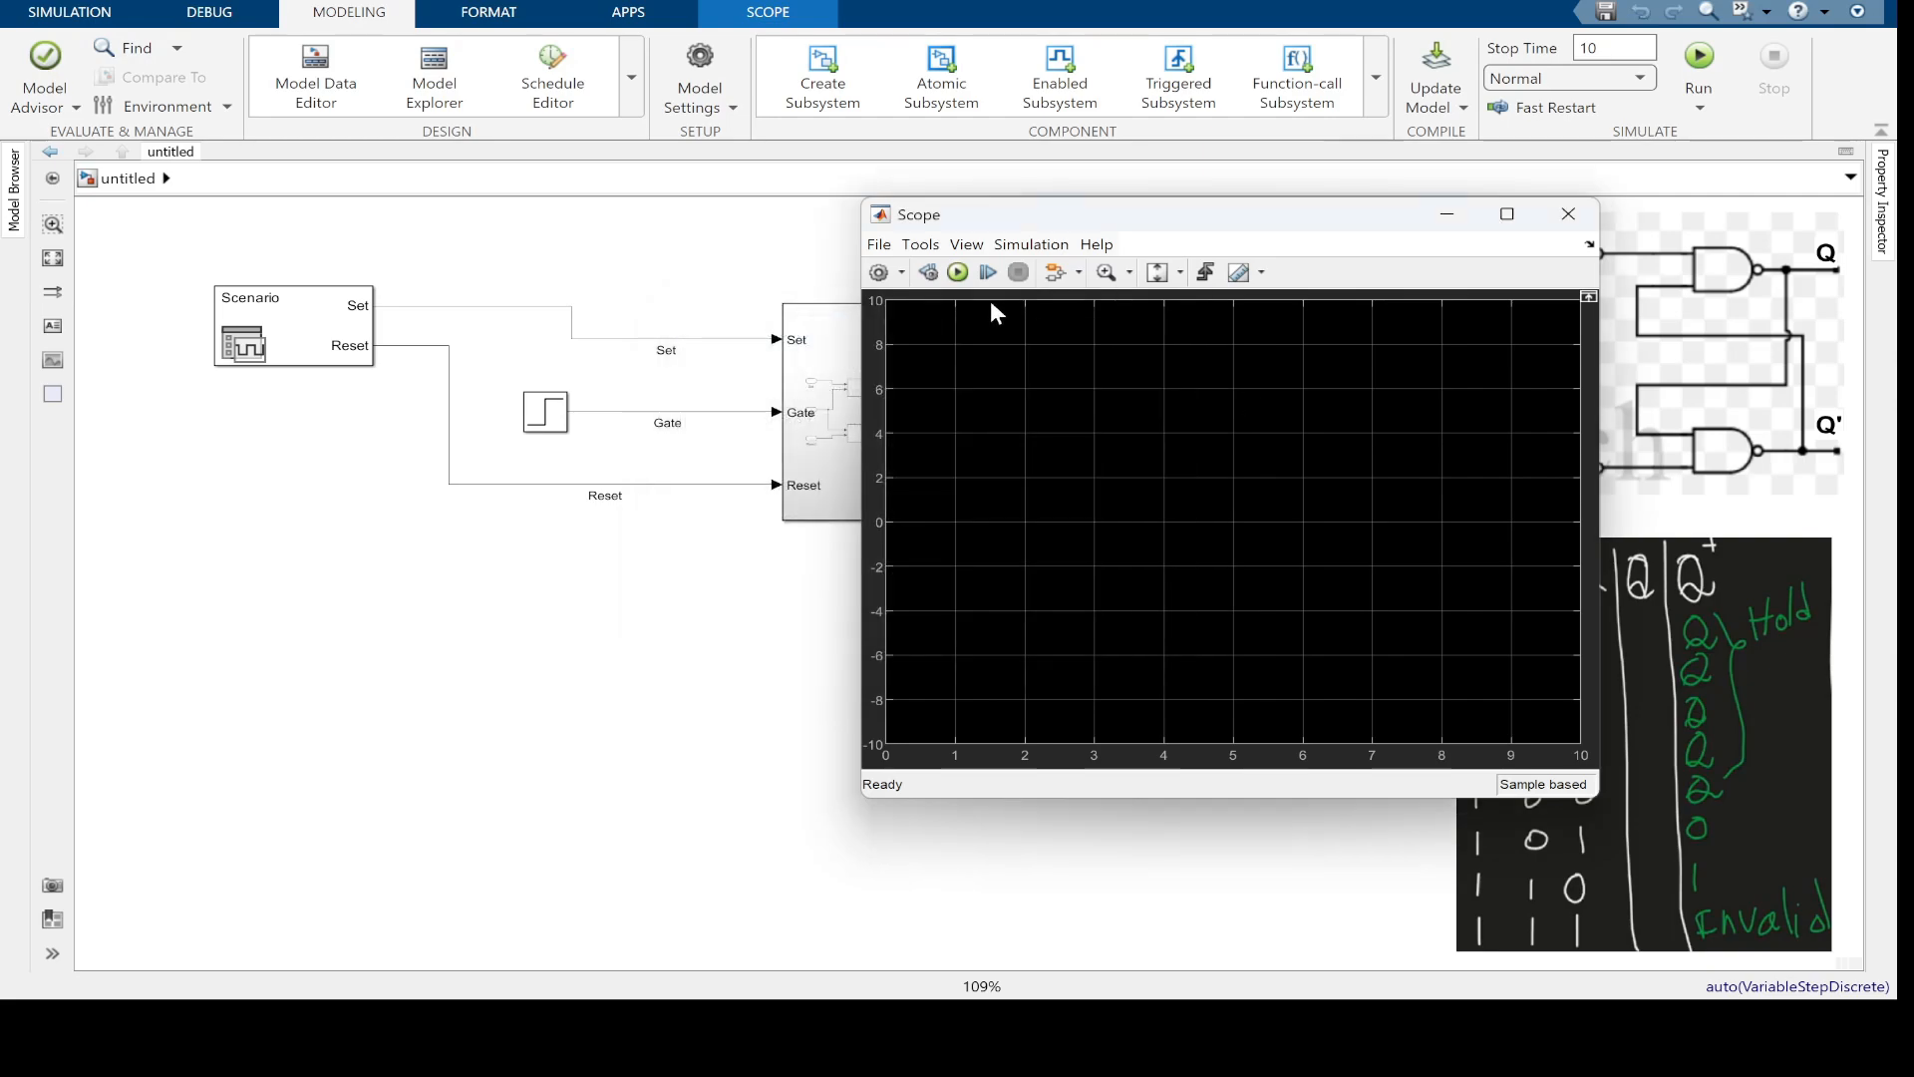
# Arrange the Scope's displays in a layout of four rows by two columns and close its window
pyautogui.click(901, 273)
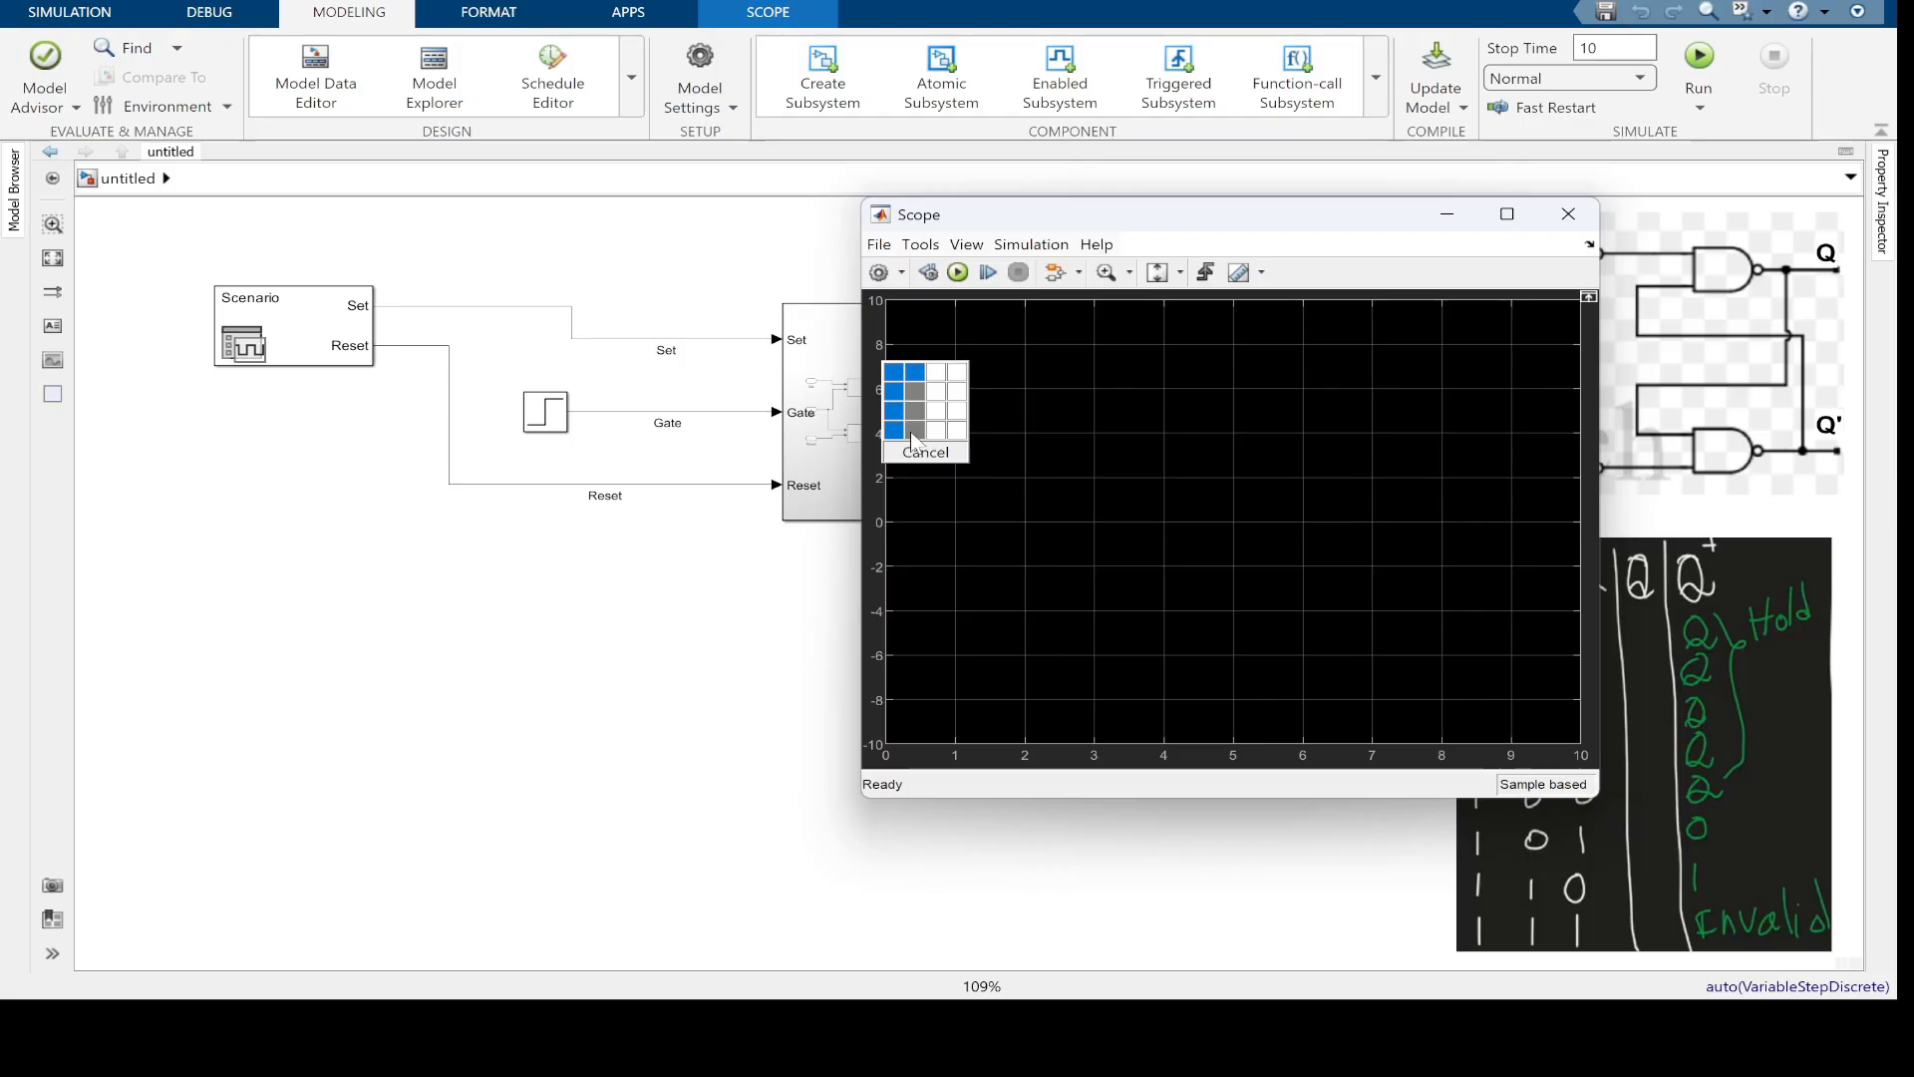
pyautogui.click(912, 430)
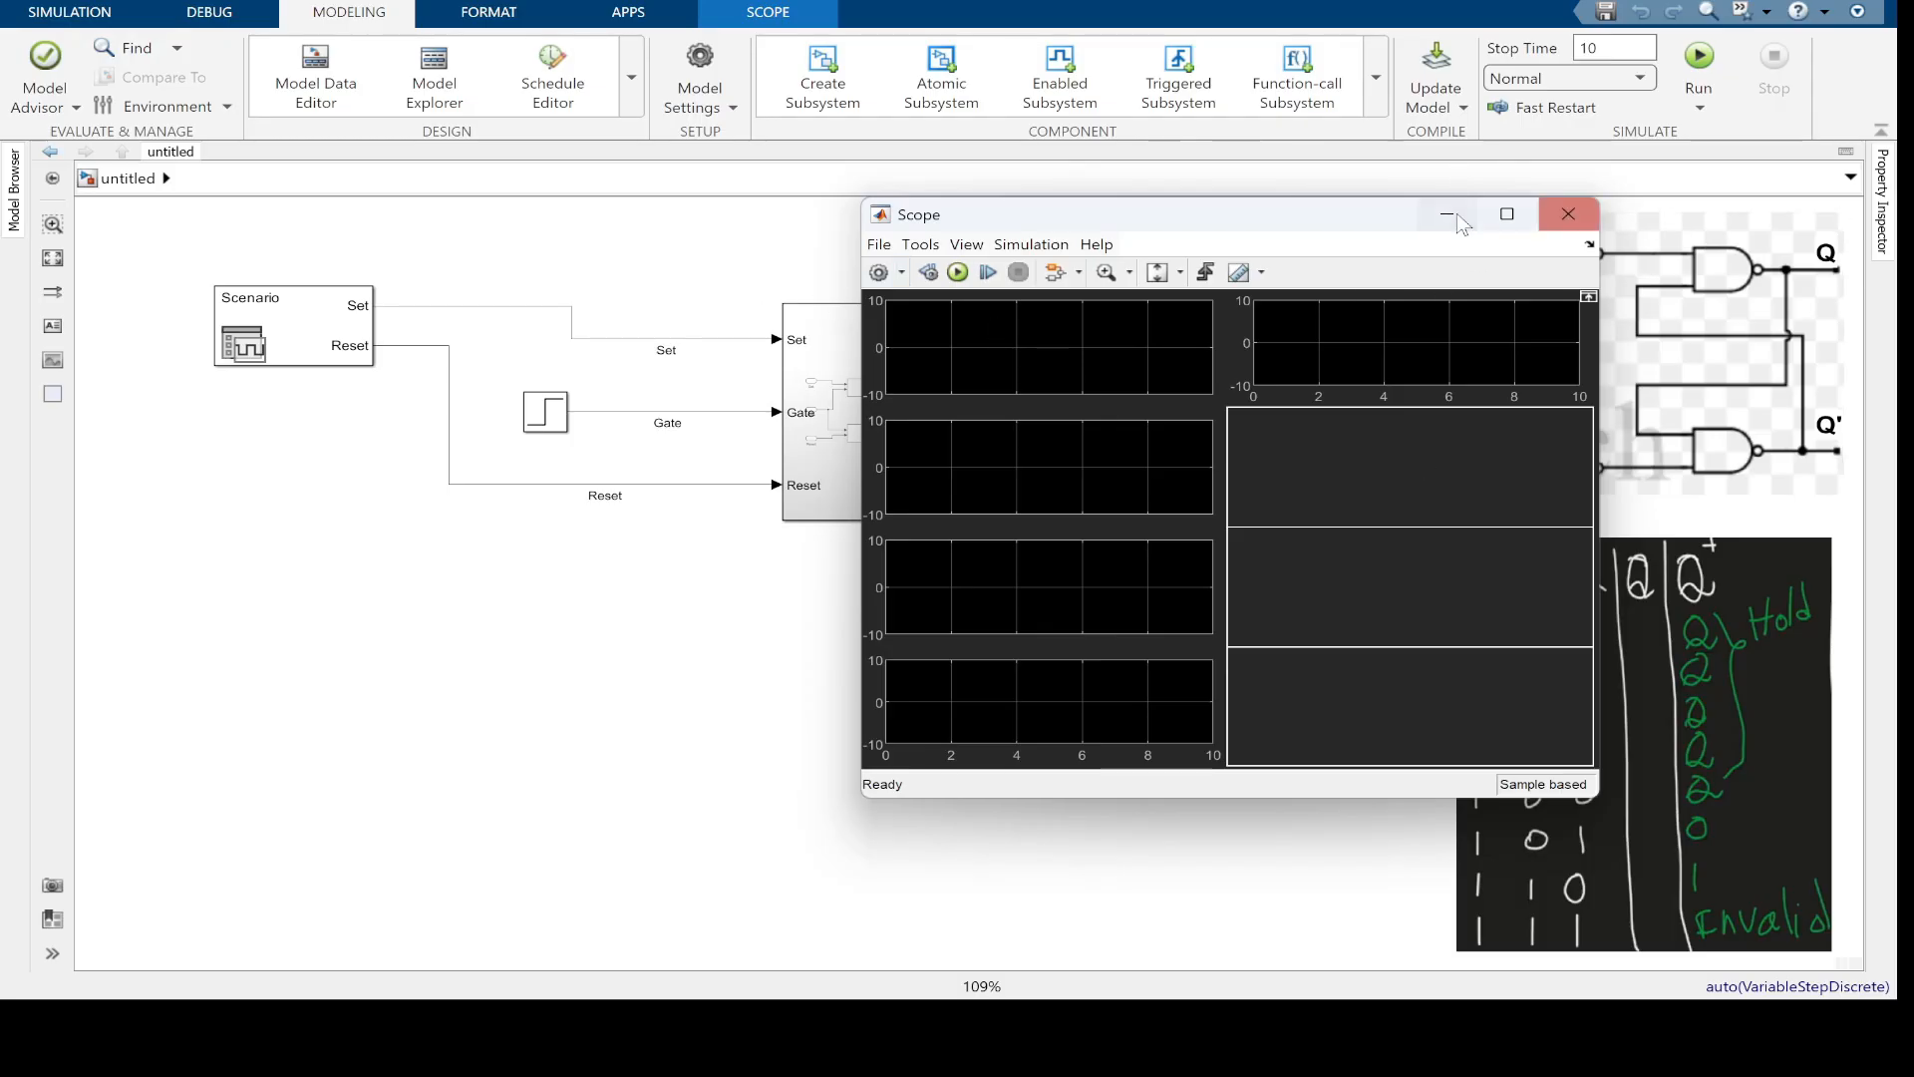
pyautogui.click(1568, 213)
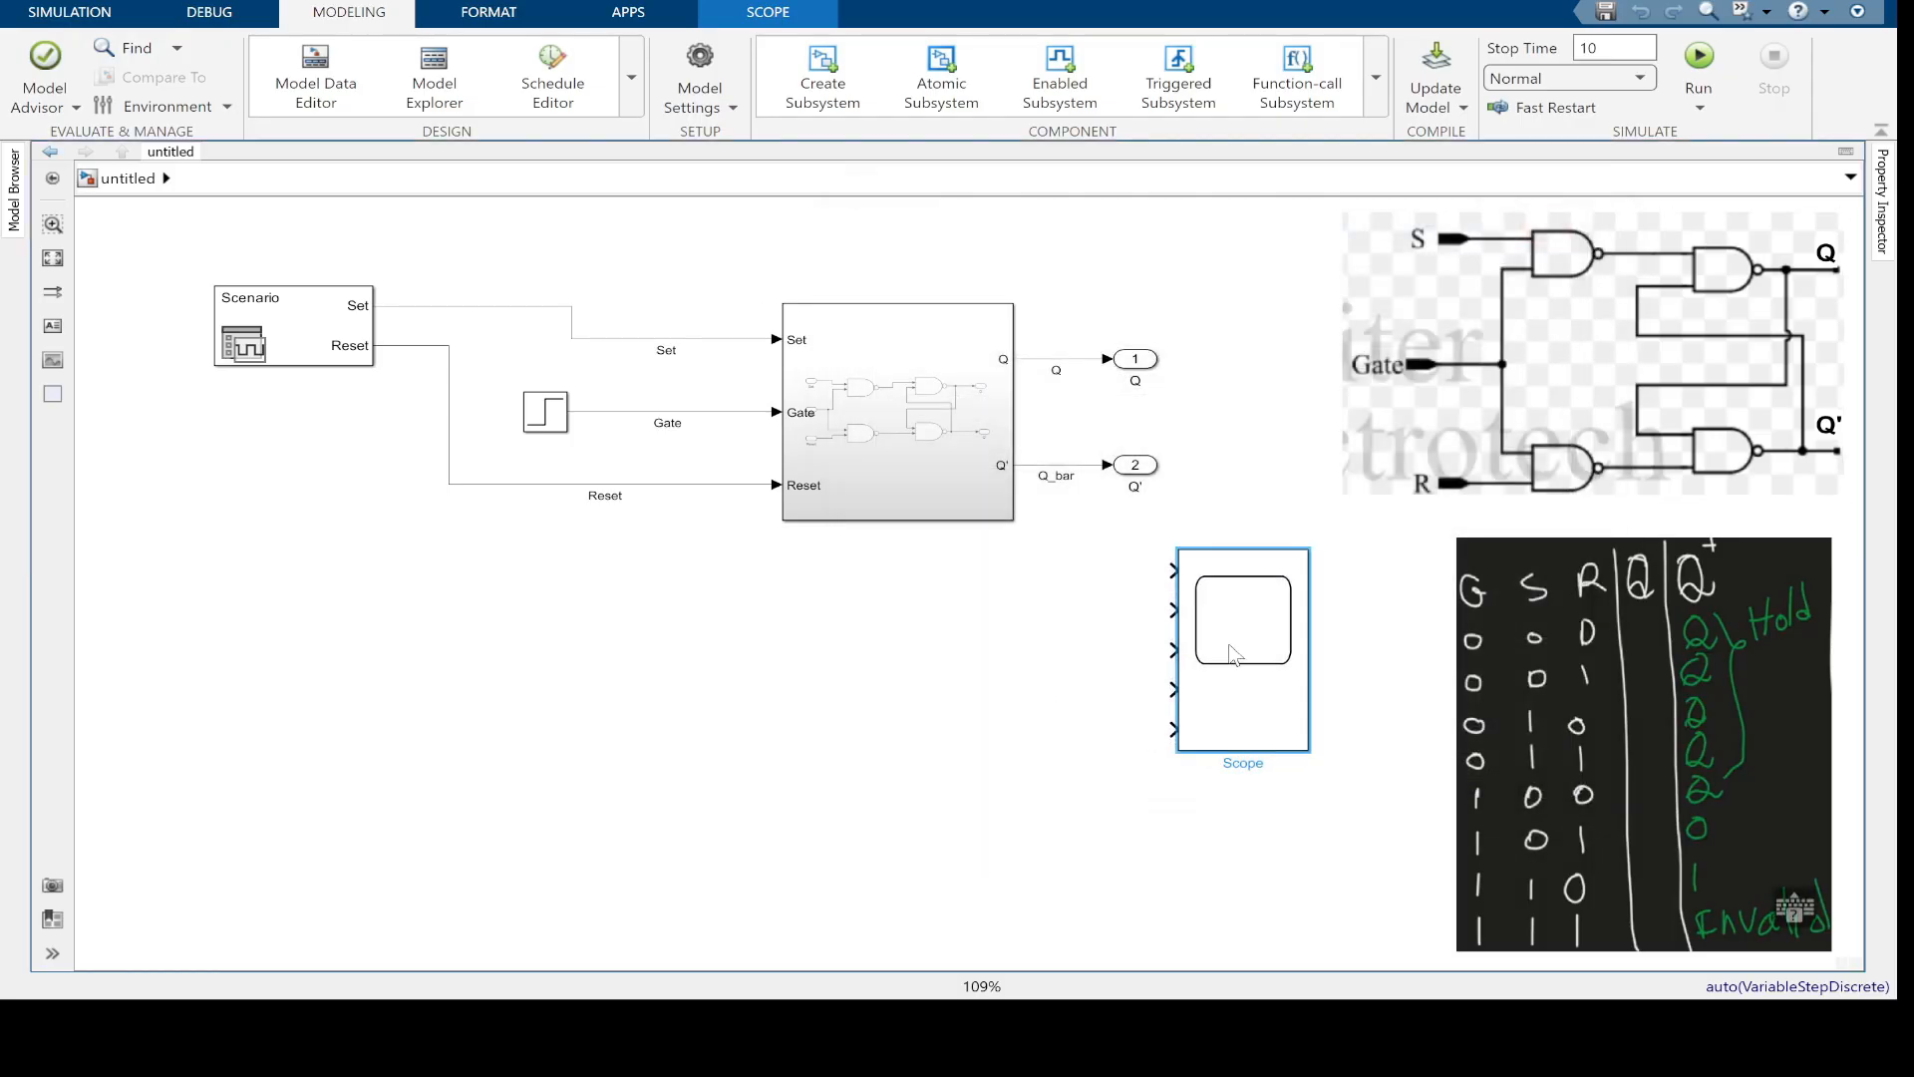
pyautogui.click(1489, 589)
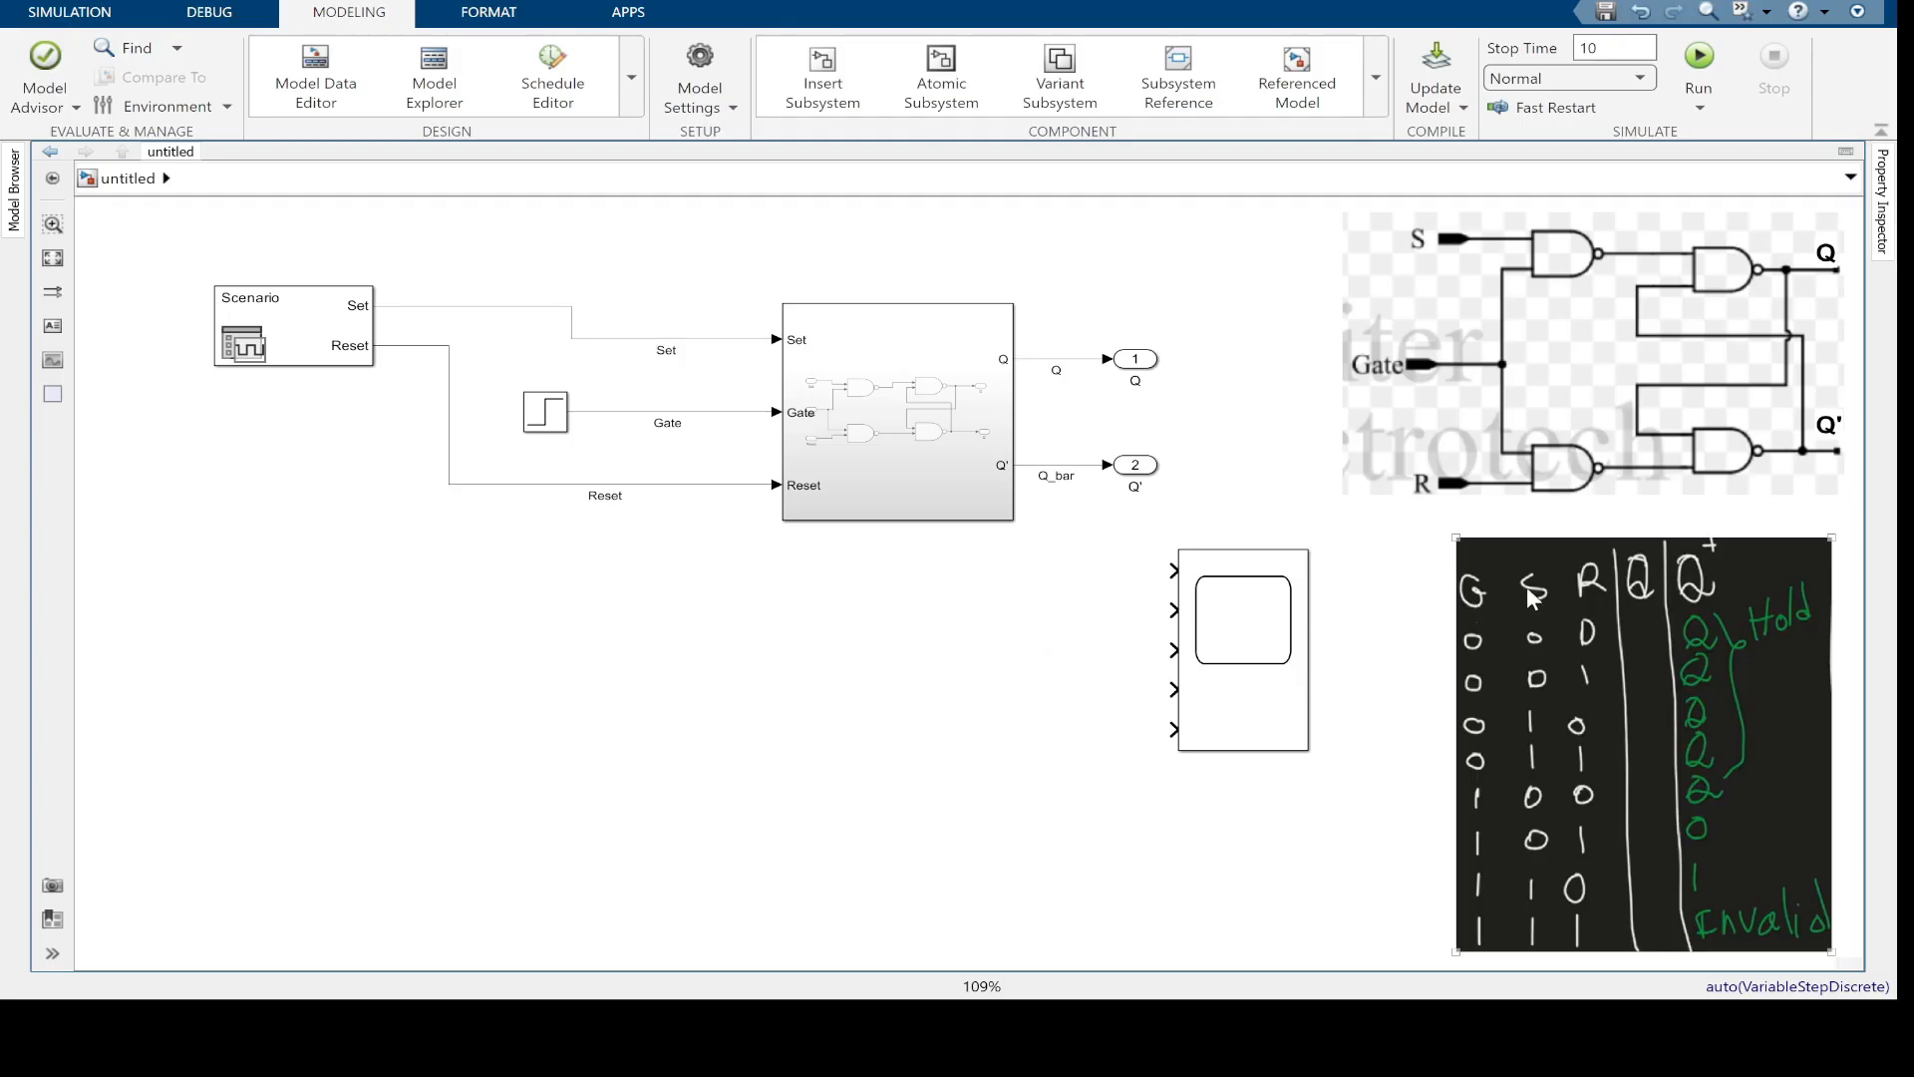
pyautogui.click(1243, 618)
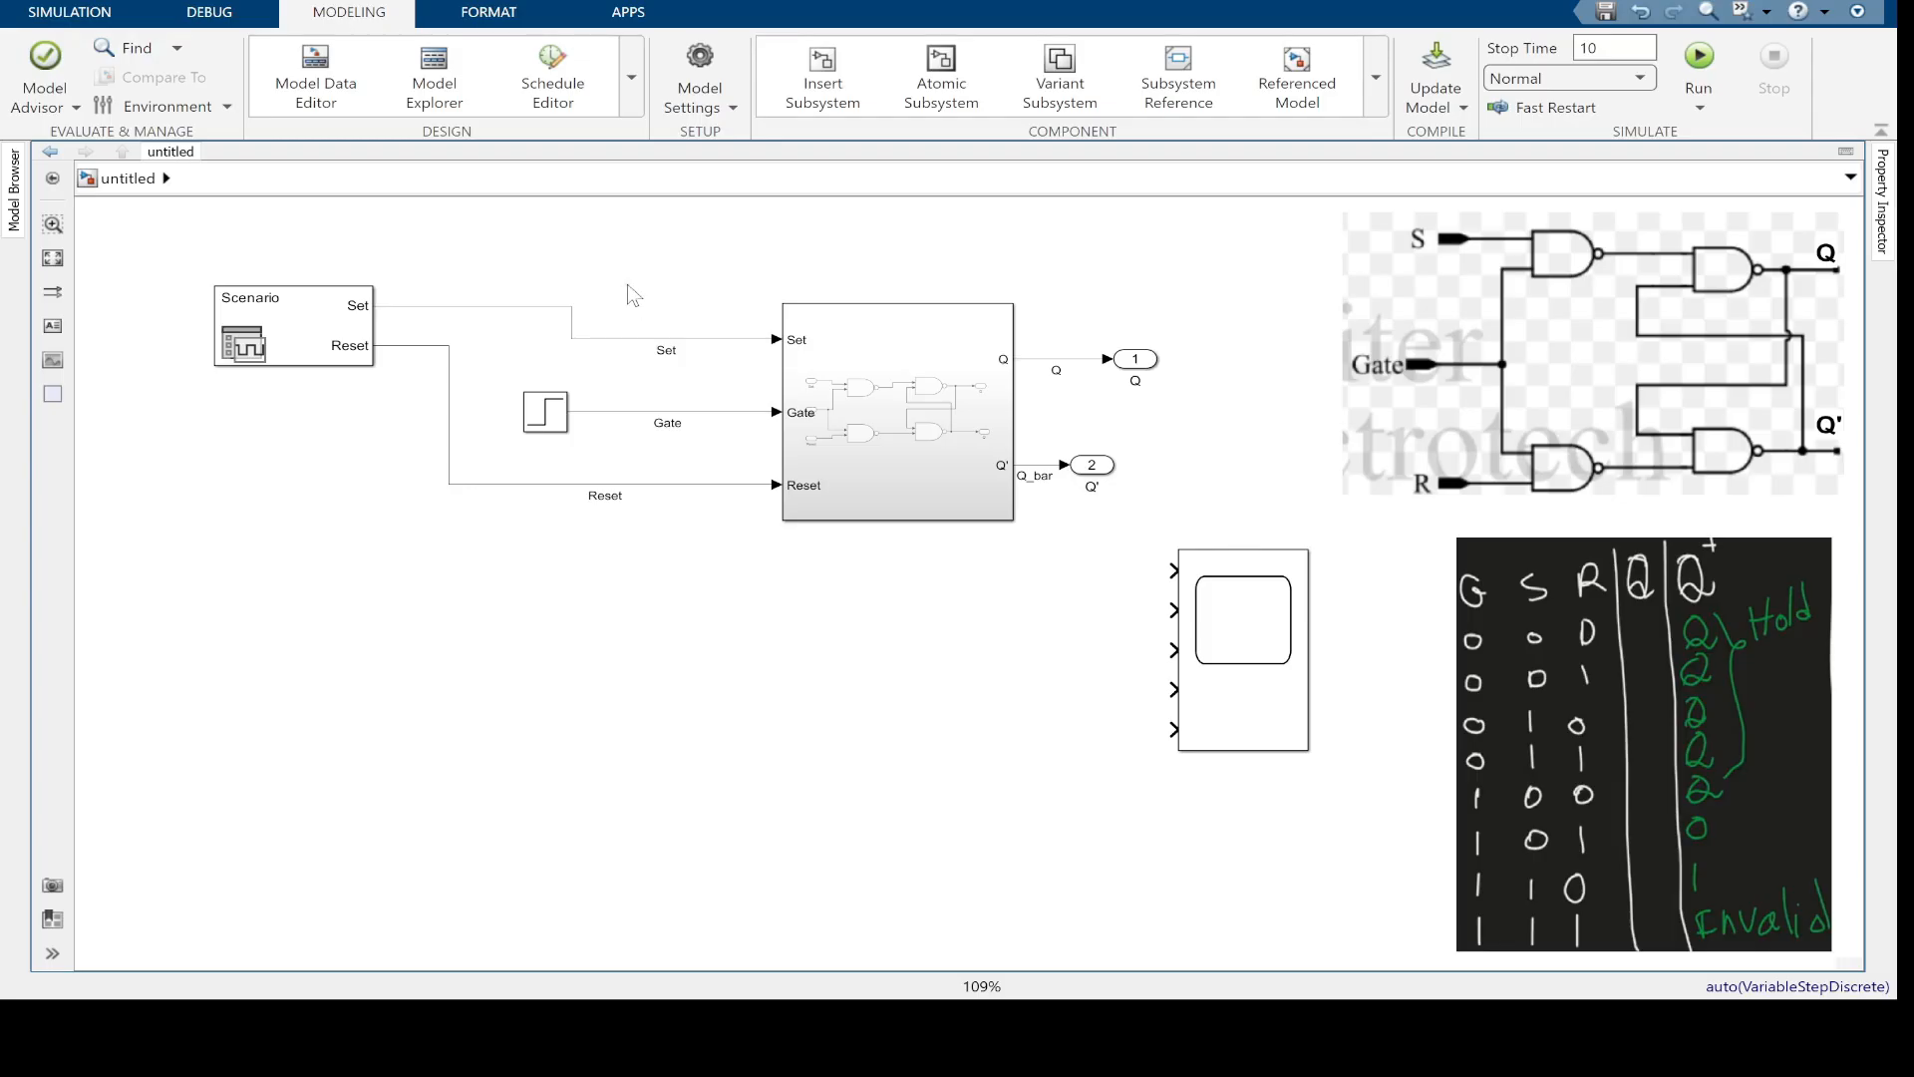
# Add a Goto block above the subsystem and connect it to the Set signal line
pyautogui.doubleClick(627, 286)
pyautogui.write('got')
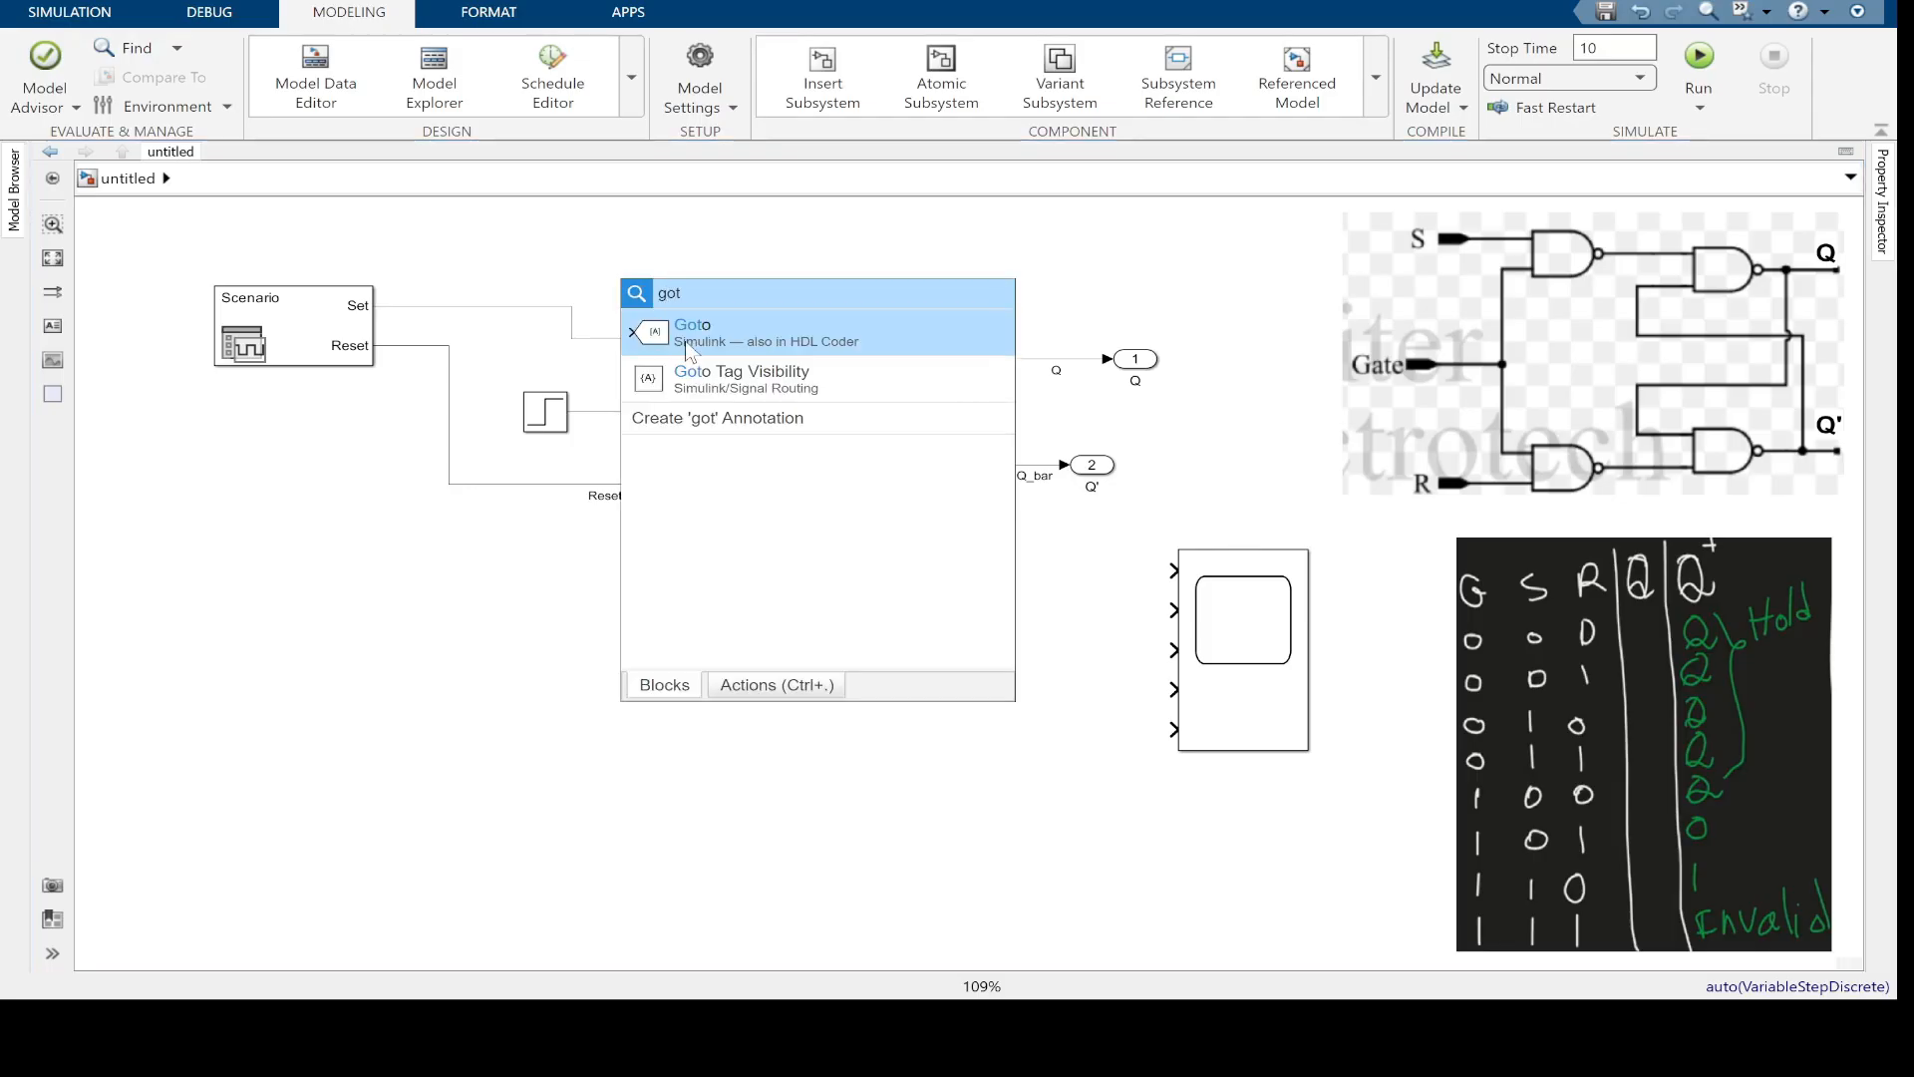
pyautogui.click(687, 339)
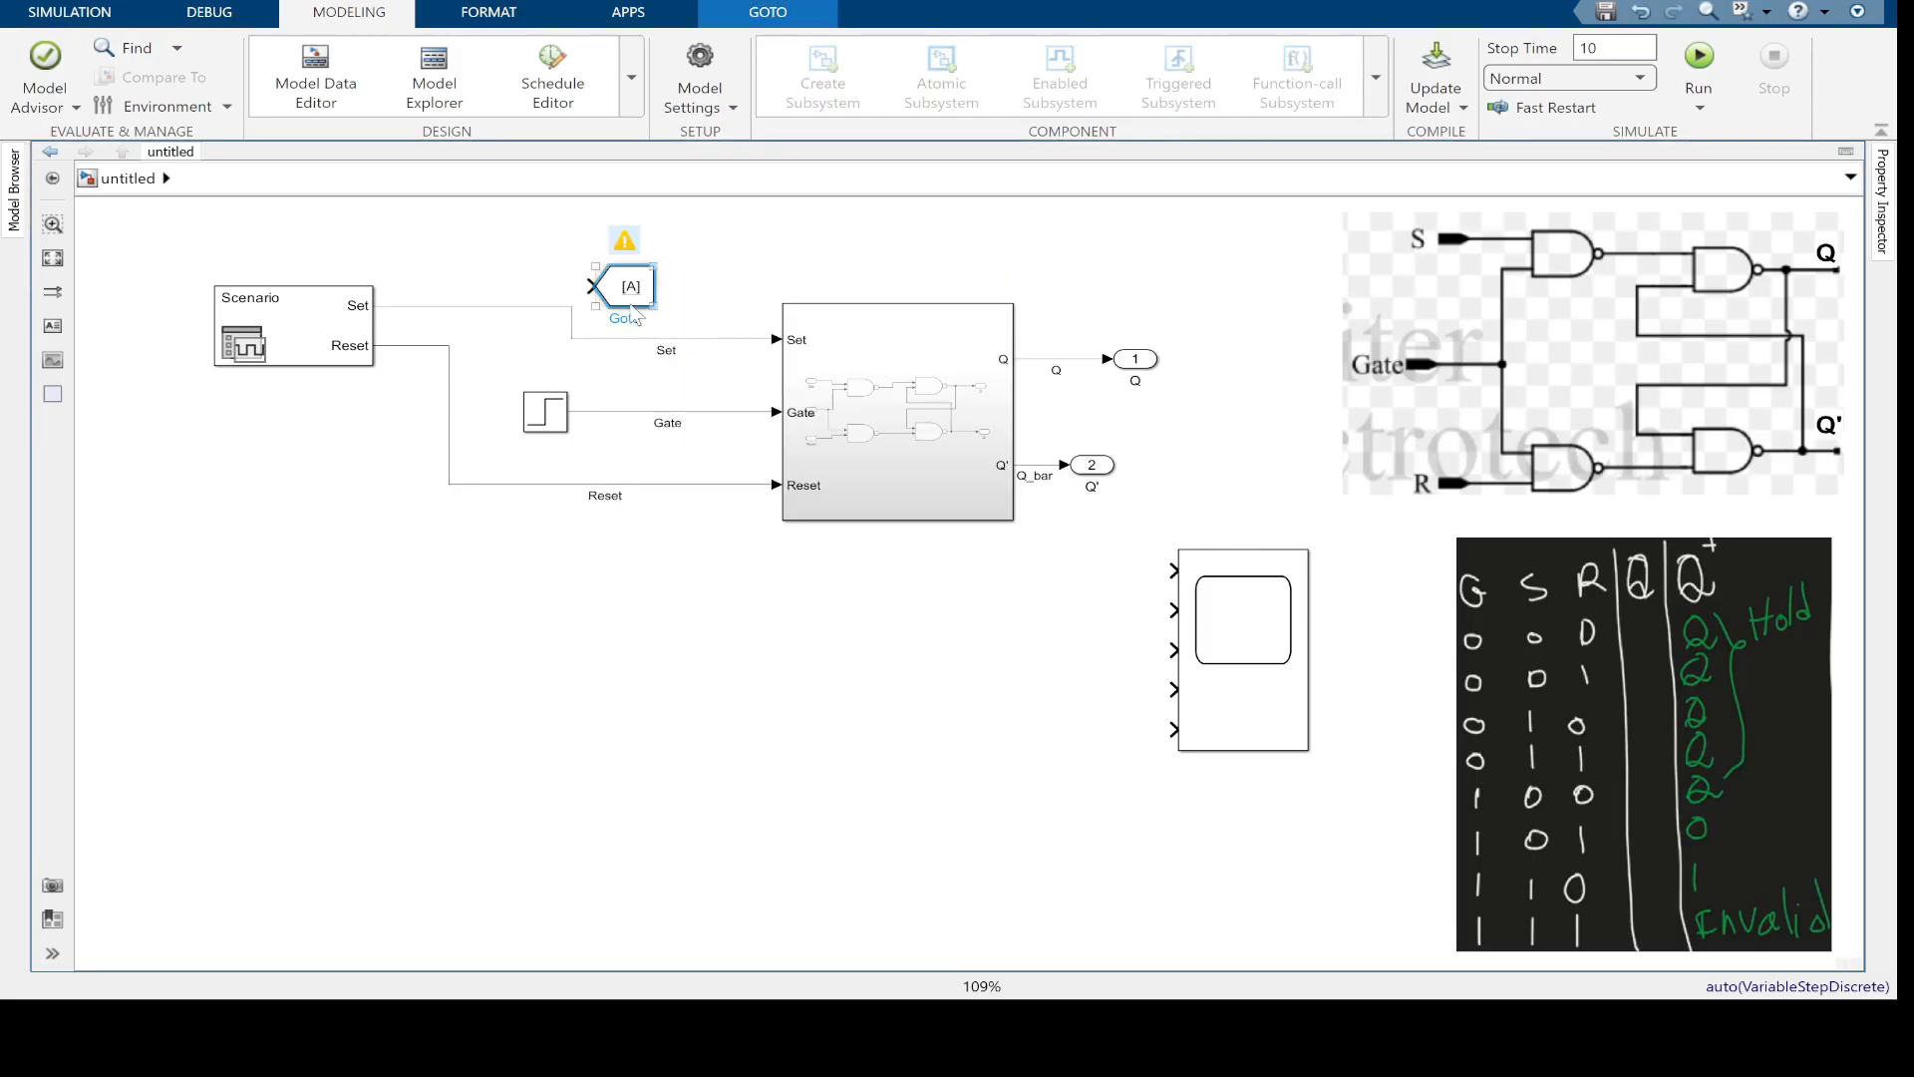
pyautogui.moveTo(596, 310)
pyautogui.mouseDown()
pyautogui.moveTo(678, 278)
pyautogui.moveTo(606, 338)
pyautogui.mouseUp()
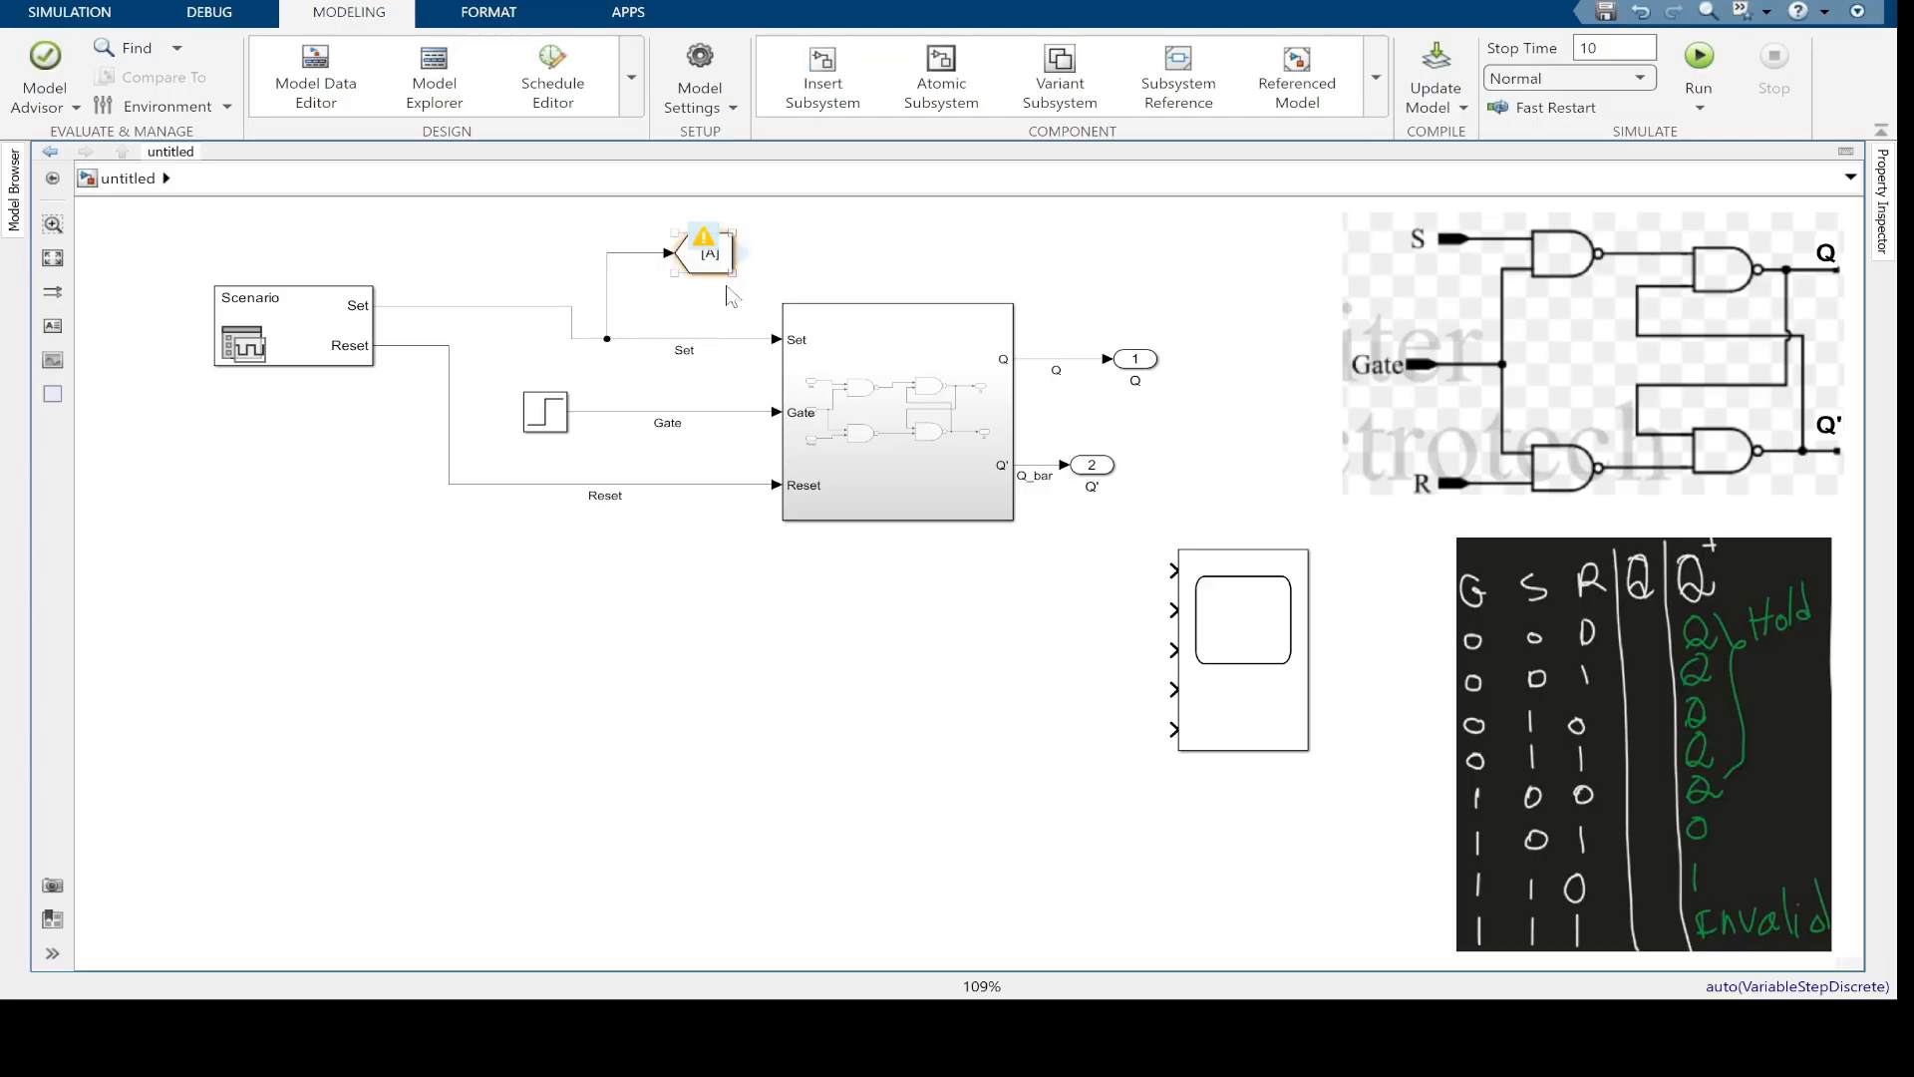
# Change the Goto block's tag to "set"
pyautogui.click(712, 259)
pyautogui.doubleClick(711, 260)
pyautogui.doubleClick(905, 231)
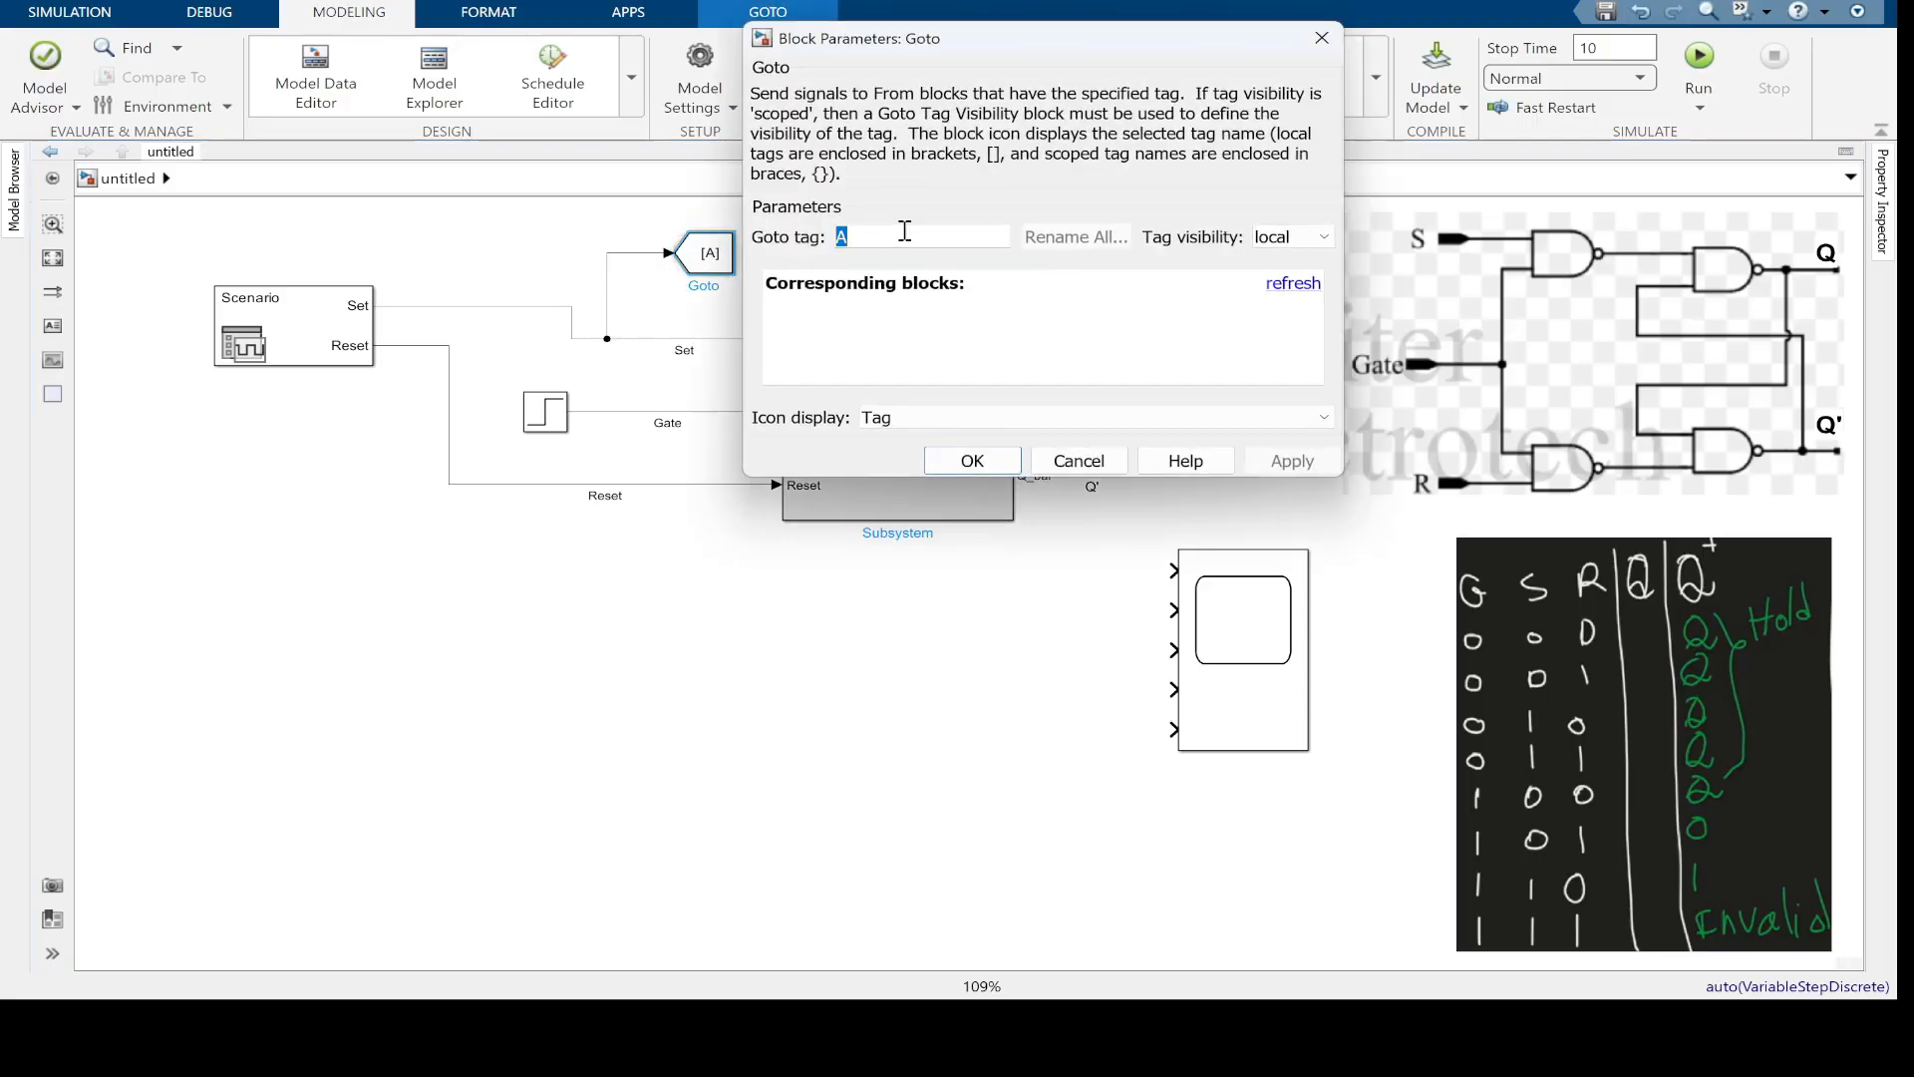
pyautogui.write('set')
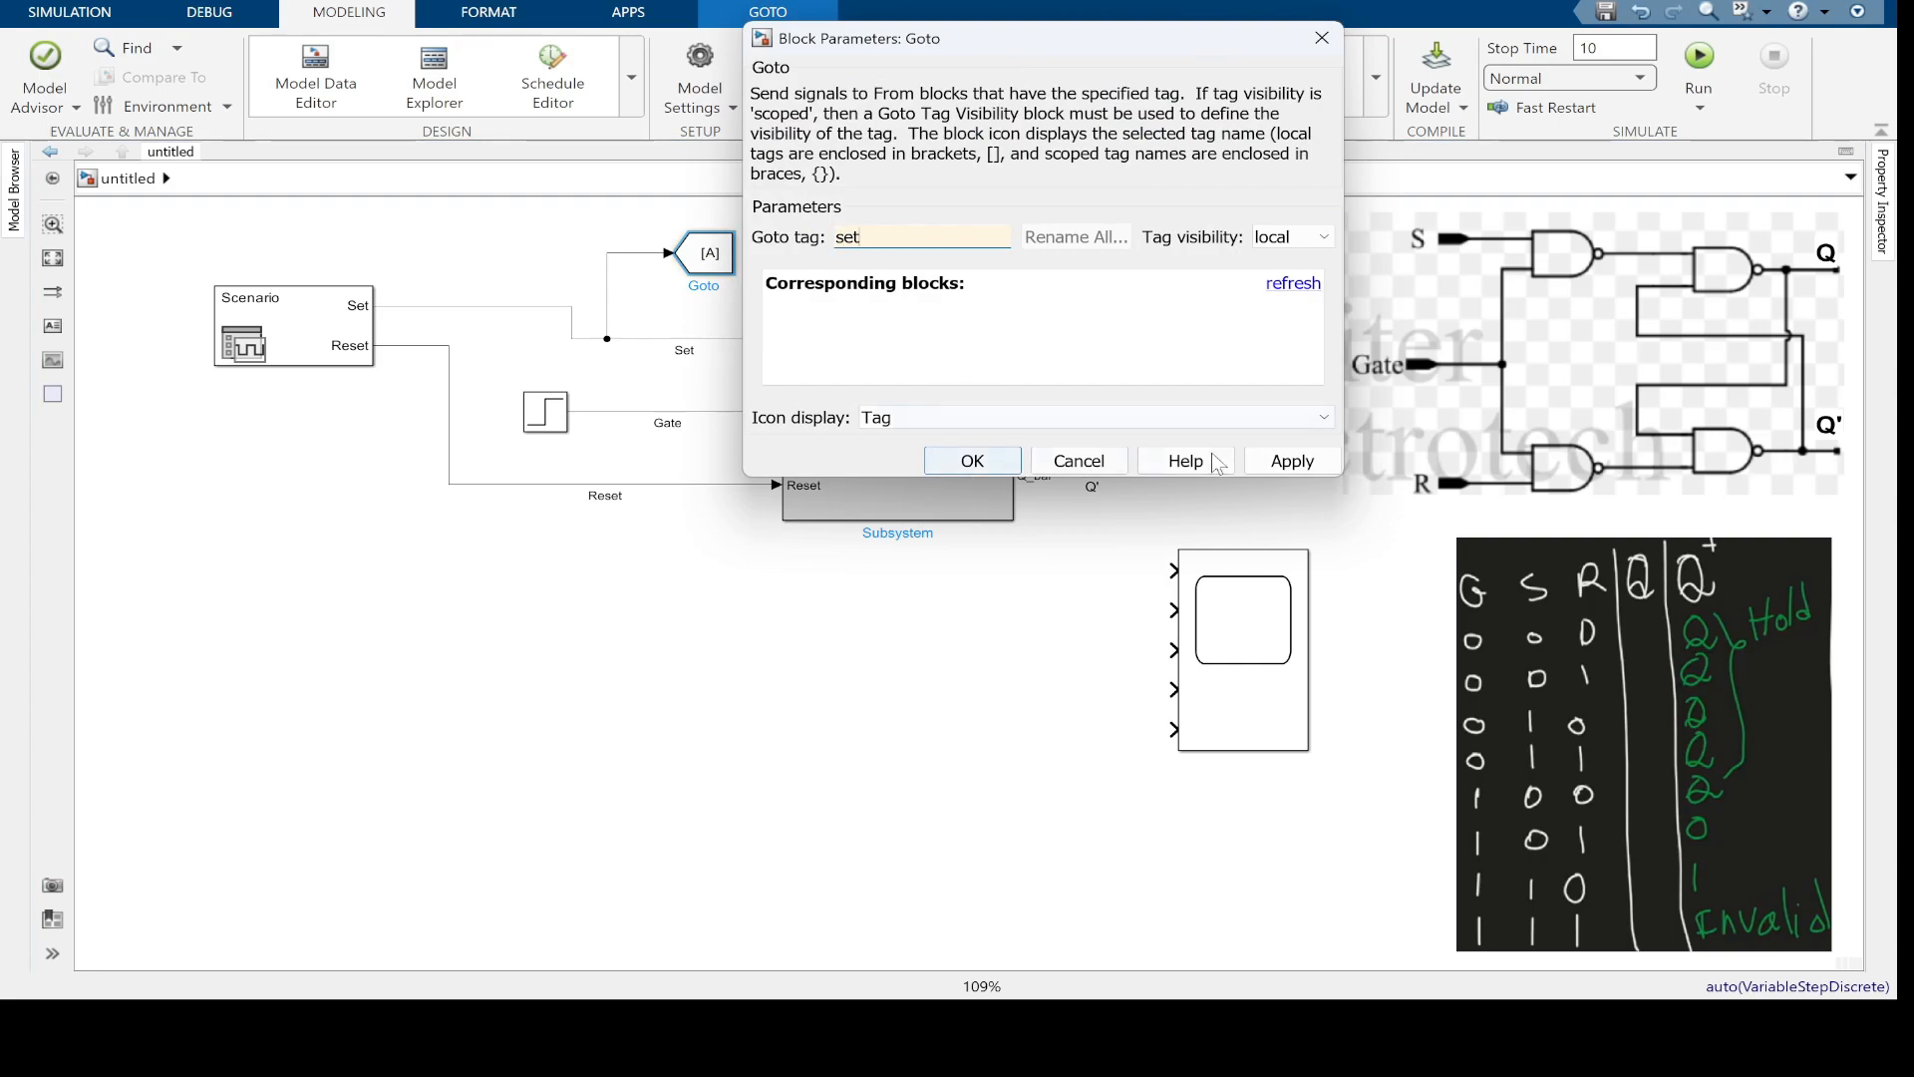
pyautogui.click(949, 457)
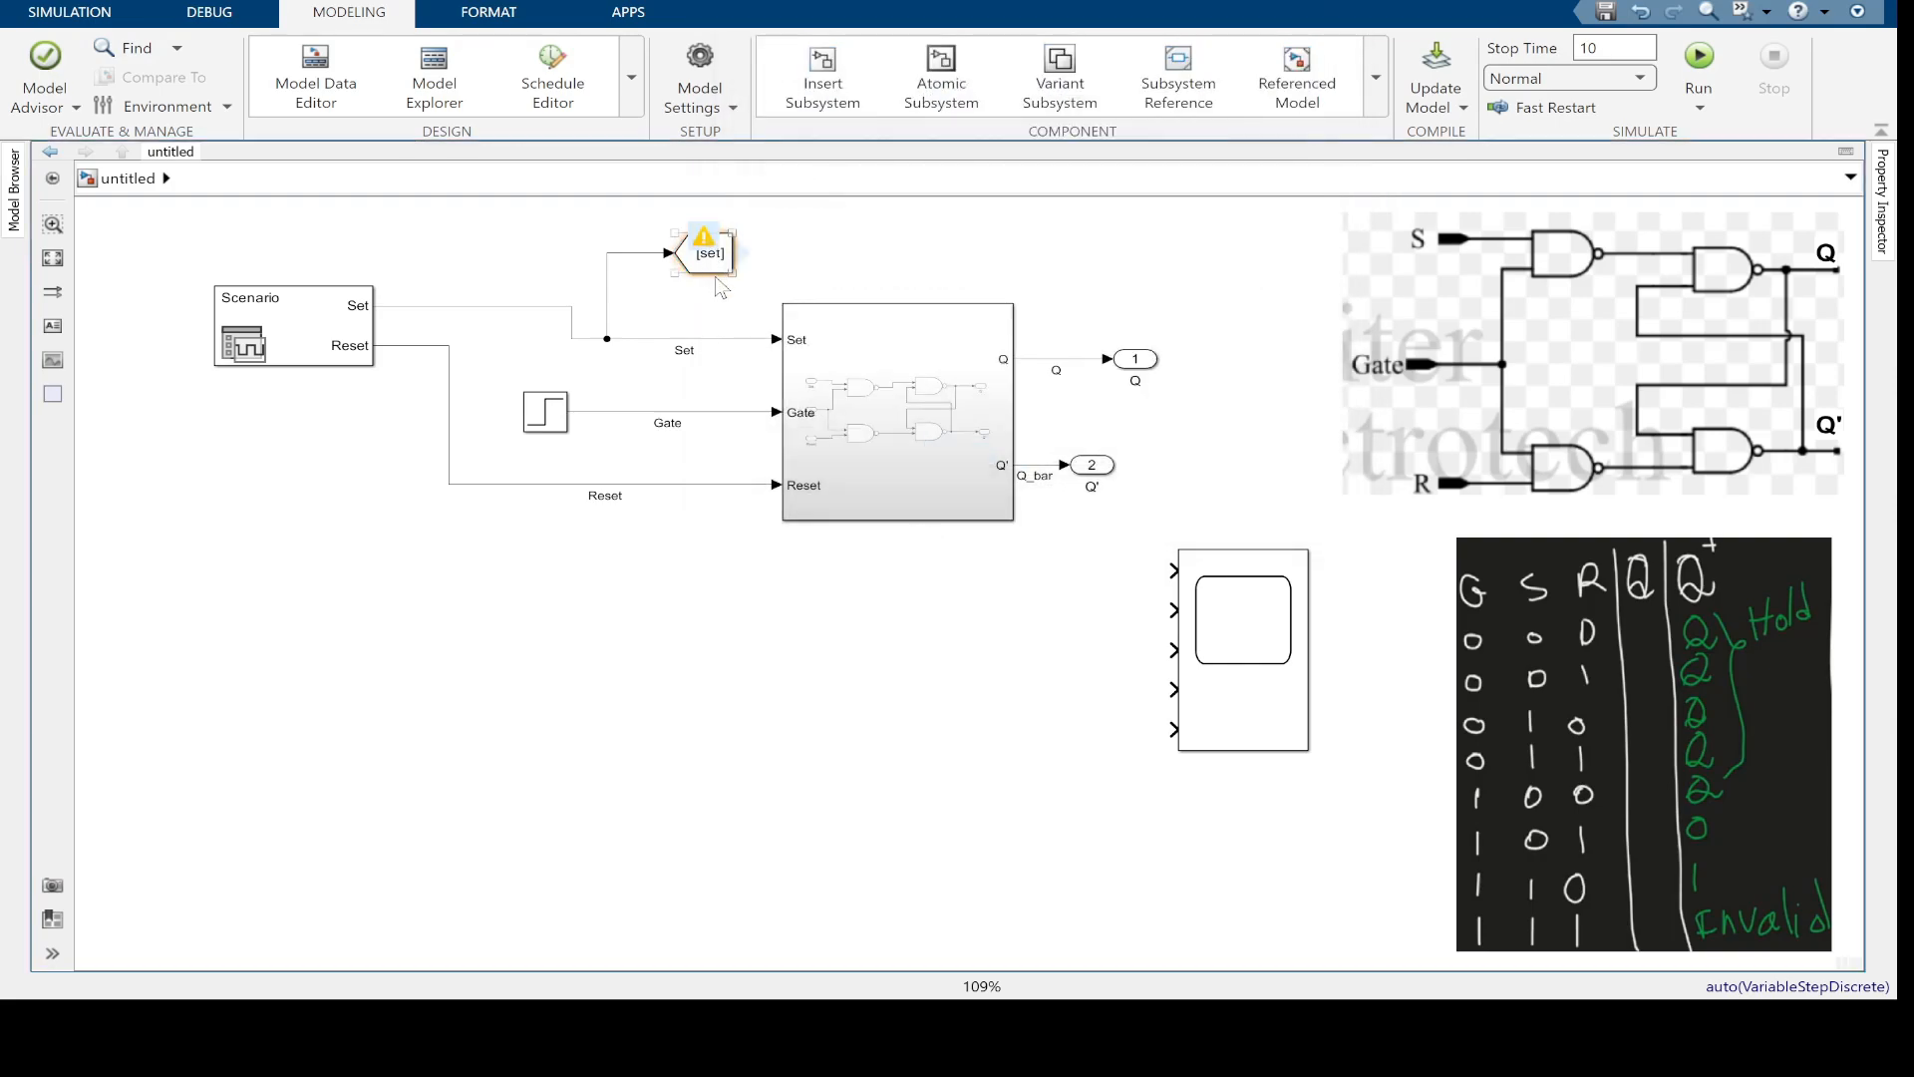
# Add a Goto block beside the subsystem's Gate input, connect it to the Gate signal line, and set its tag to "gate"
pyautogui.doubleClick(658, 608)
pyautogui.write('go')
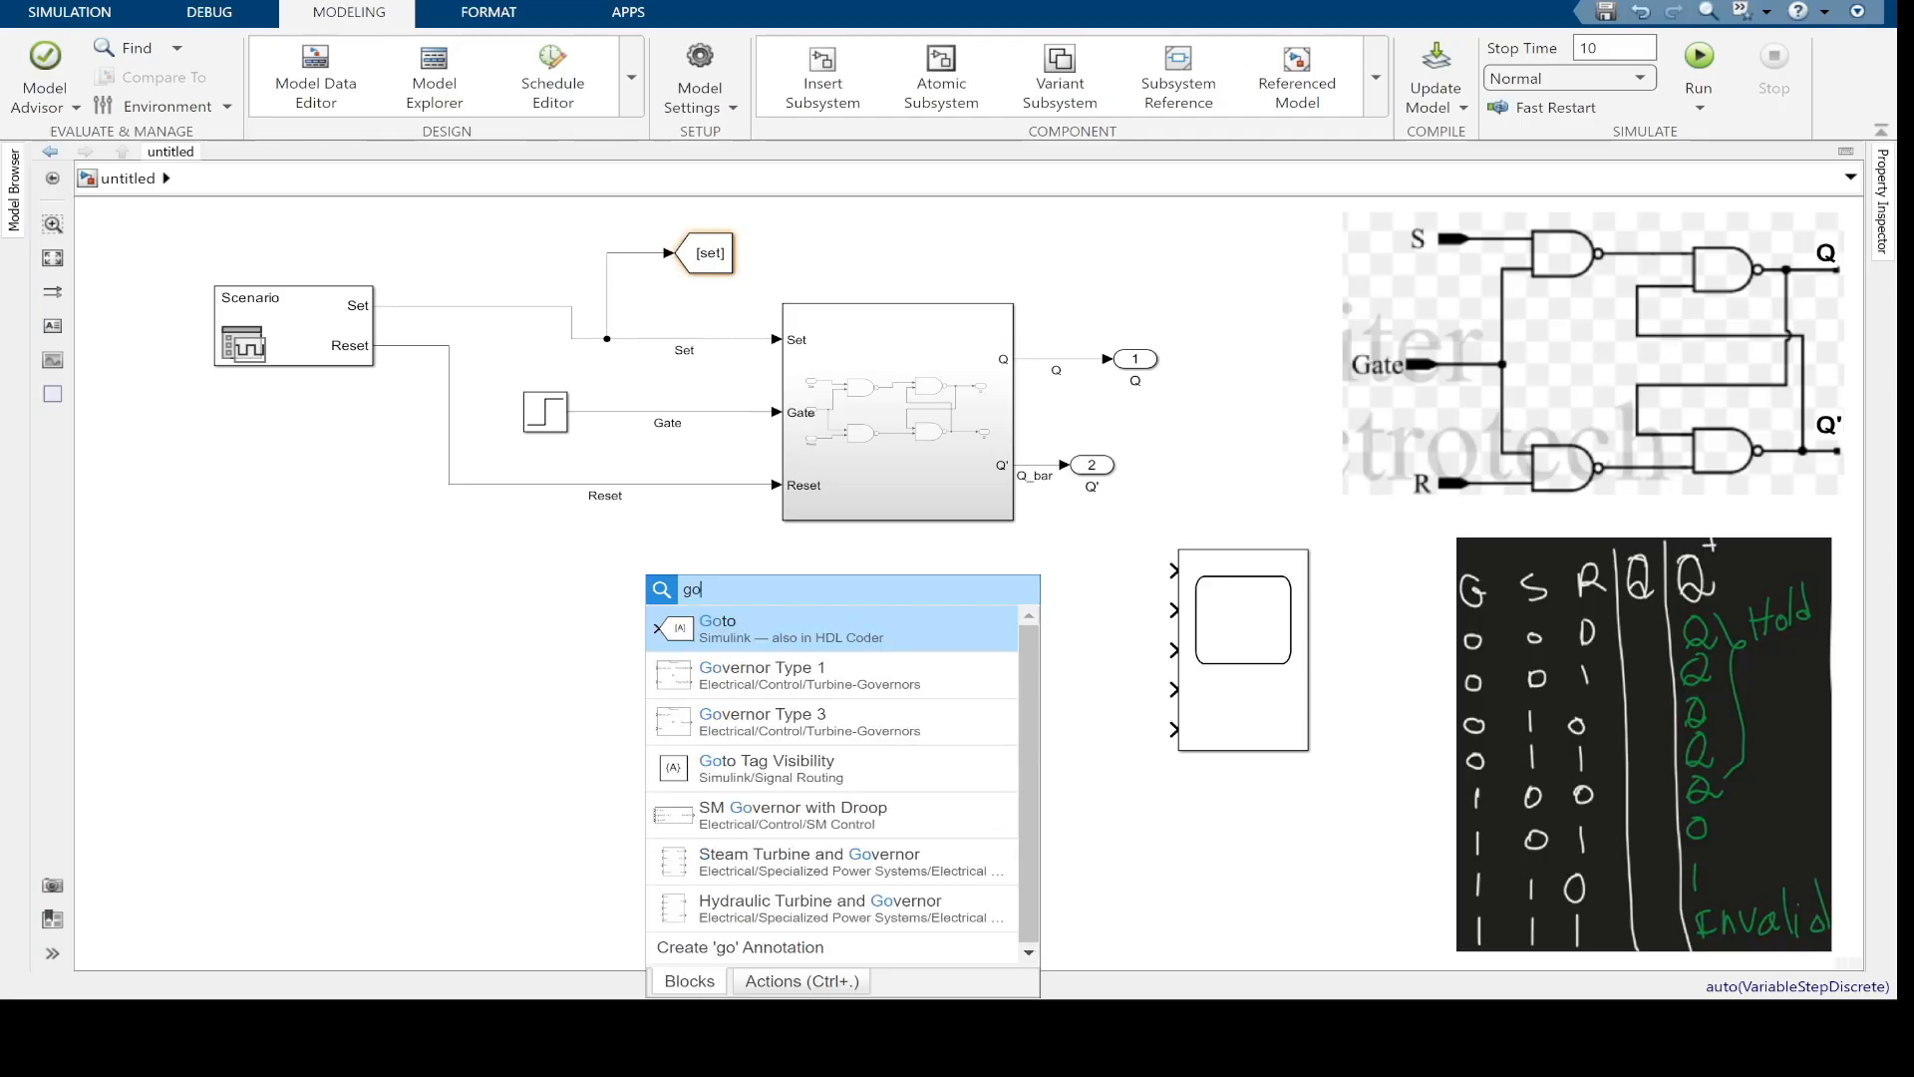
pyautogui.click(666, 628)
pyautogui.moveTo(665, 613); pyautogui.dragTo(618, 411)
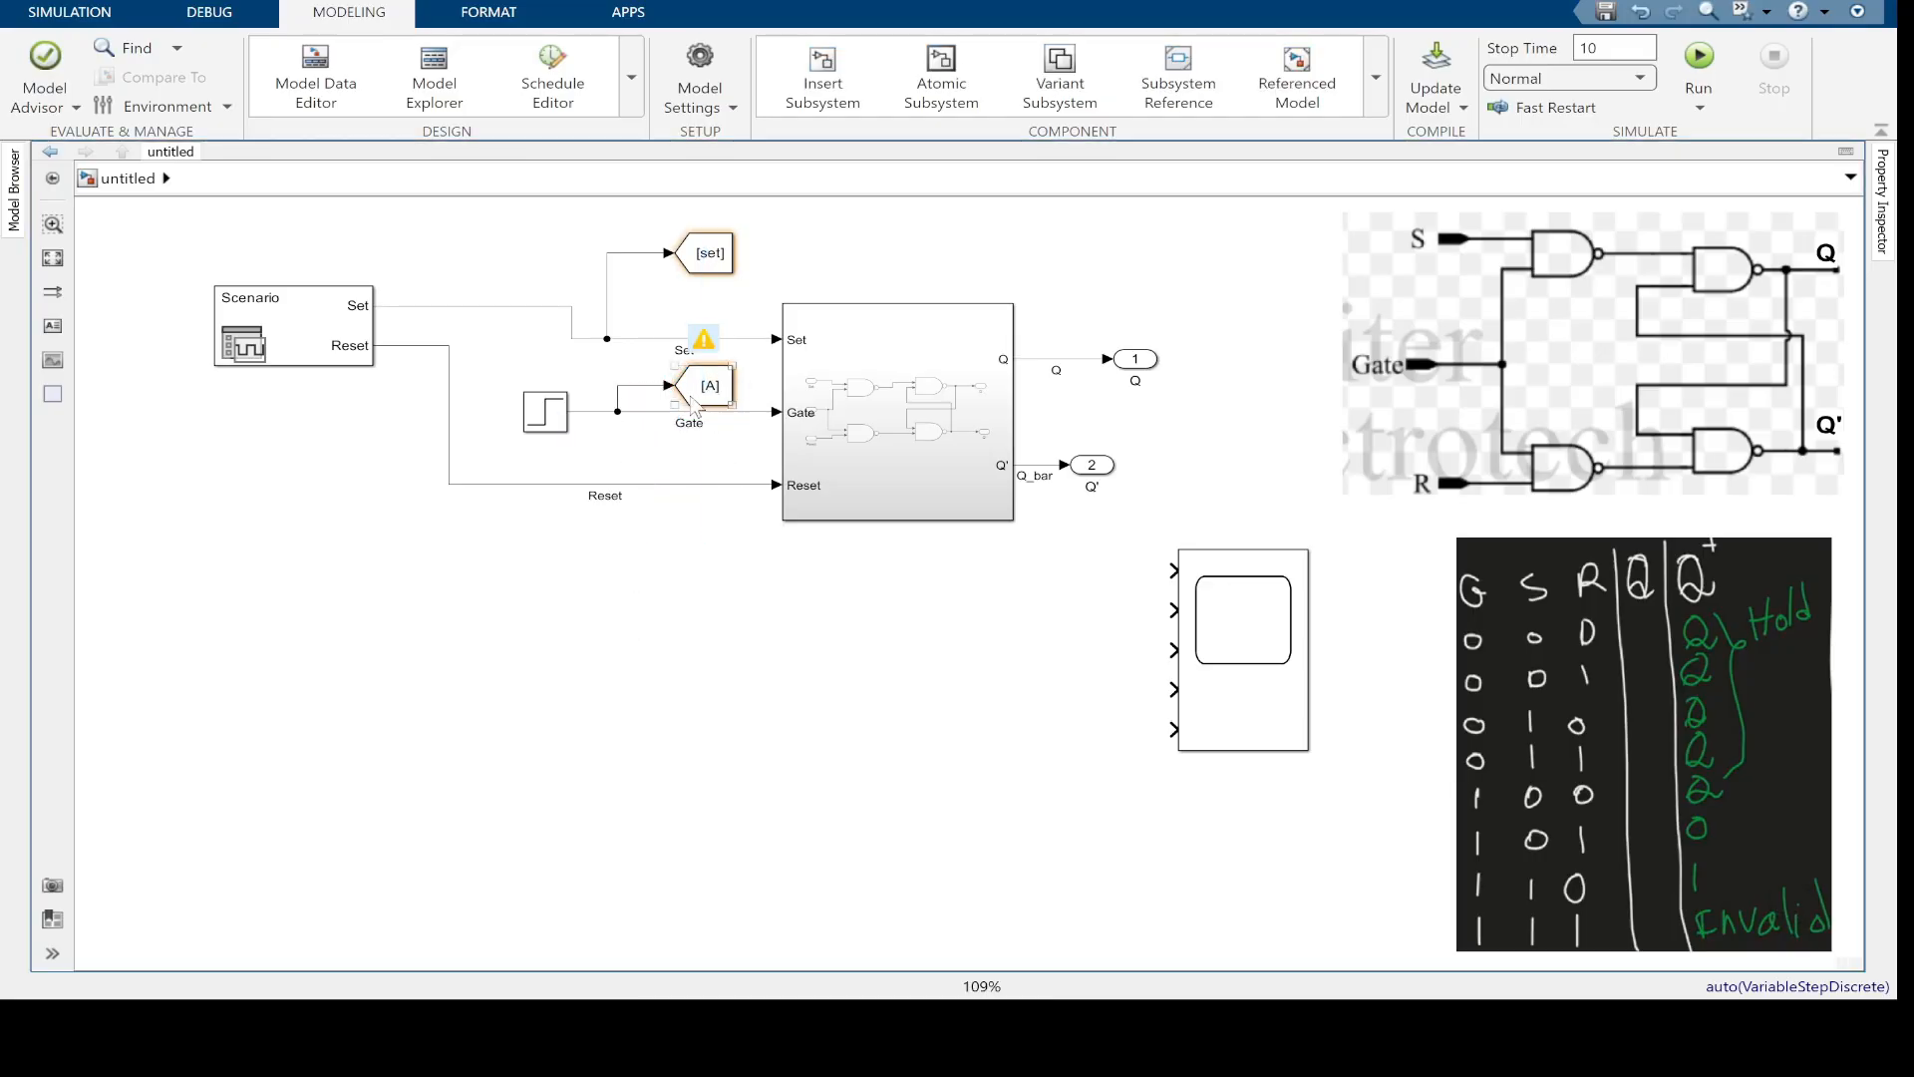
pyautogui.doubleClick(709, 389)
pyautogui.write('gate')
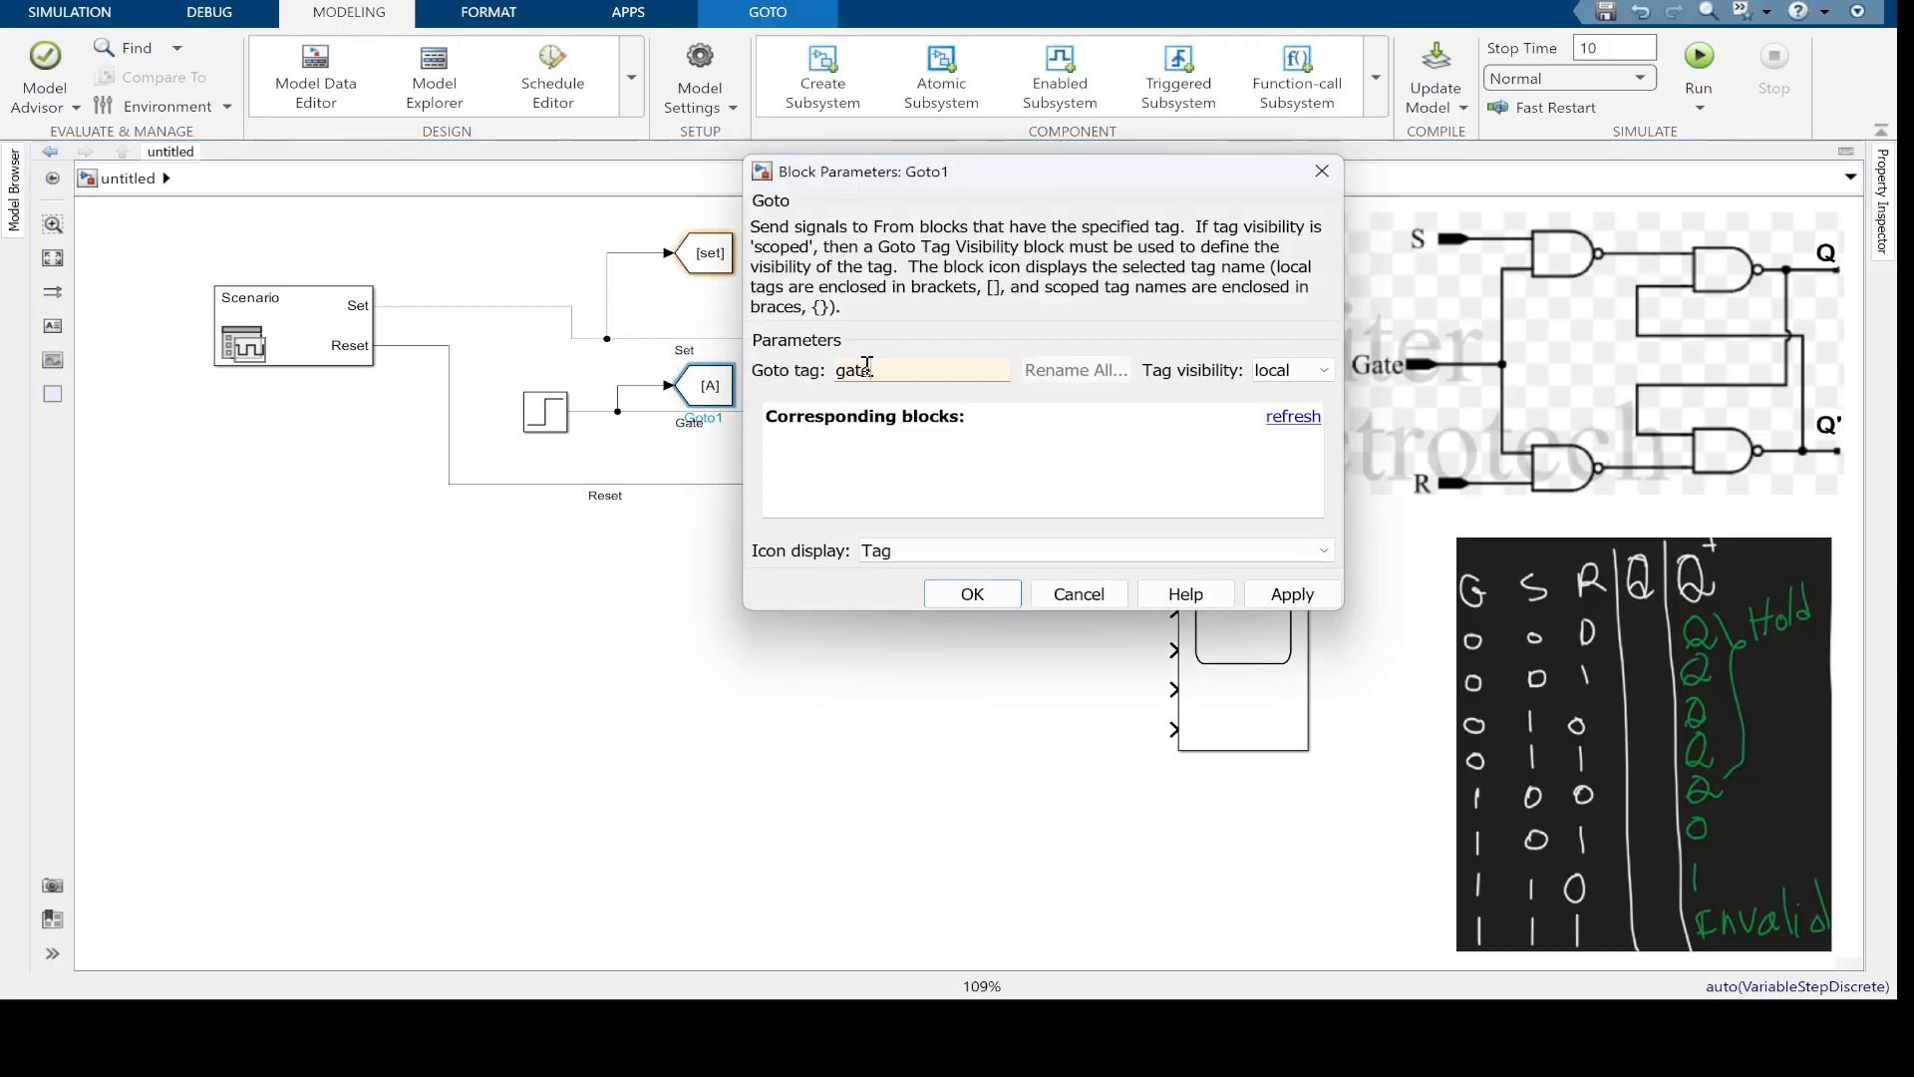
pyautogui.press('Return')
# Paste a Goto block copy below the Reset signal line, connect it to that line, and set its tag to "reset"
pyautogui.click(668, 571)
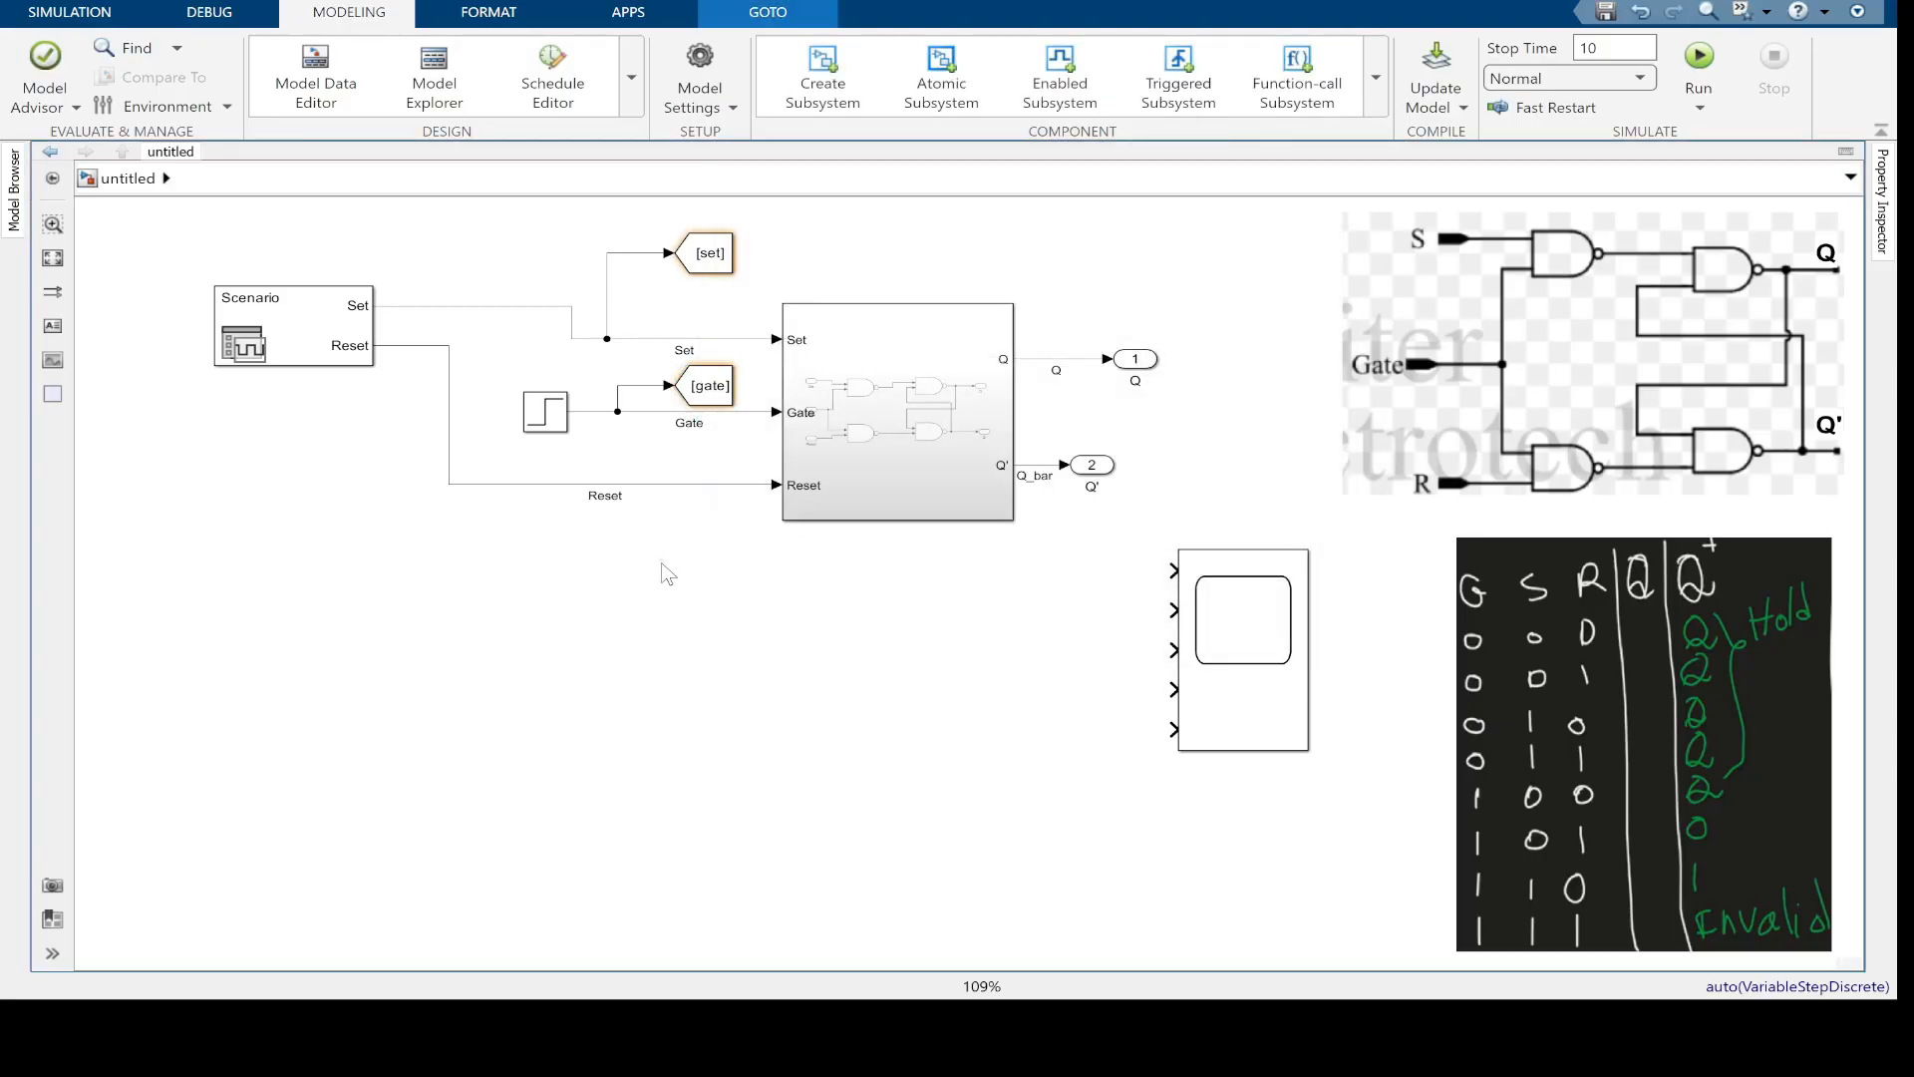
pyautogui.hotkey('ctrl', 'v')
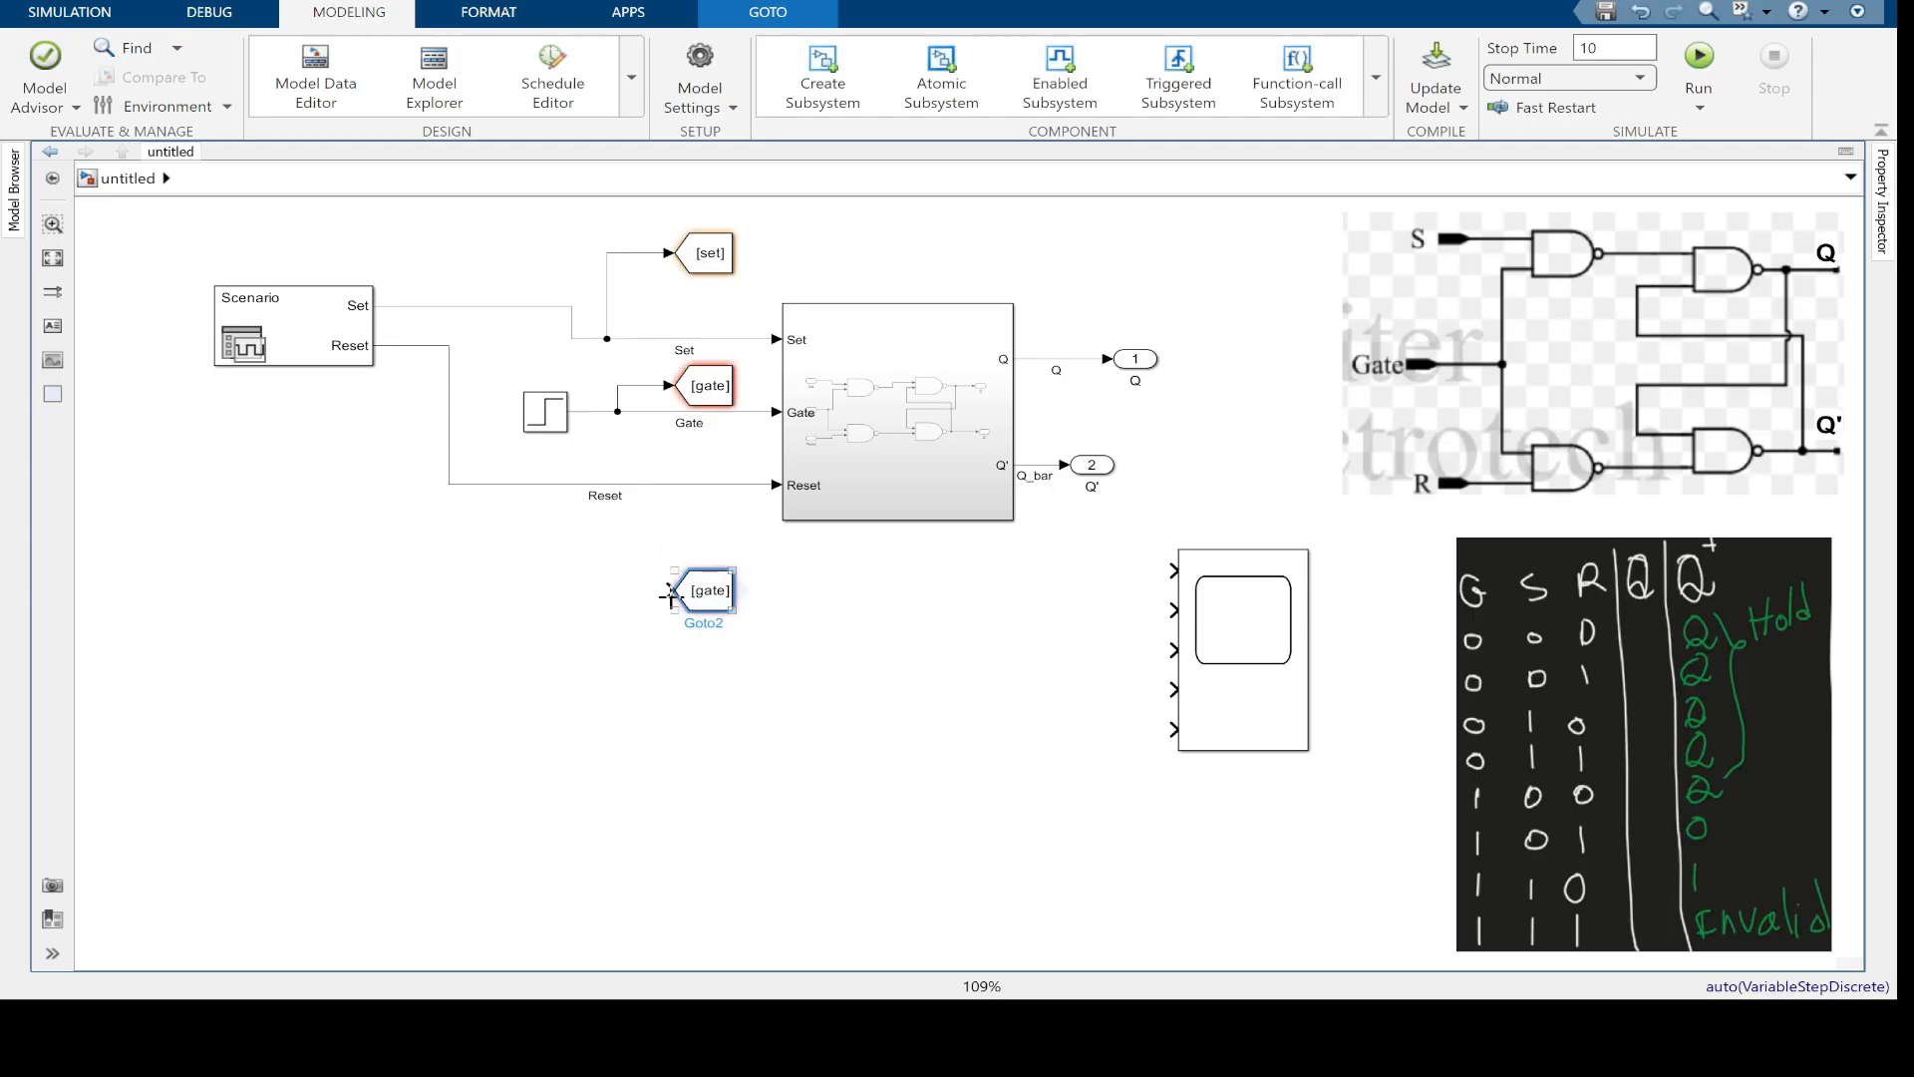
pyautogui.moveTo(670, 591); pyautogui.dragTo(642, 483)
pyautogui.doubleClick(704, 594)
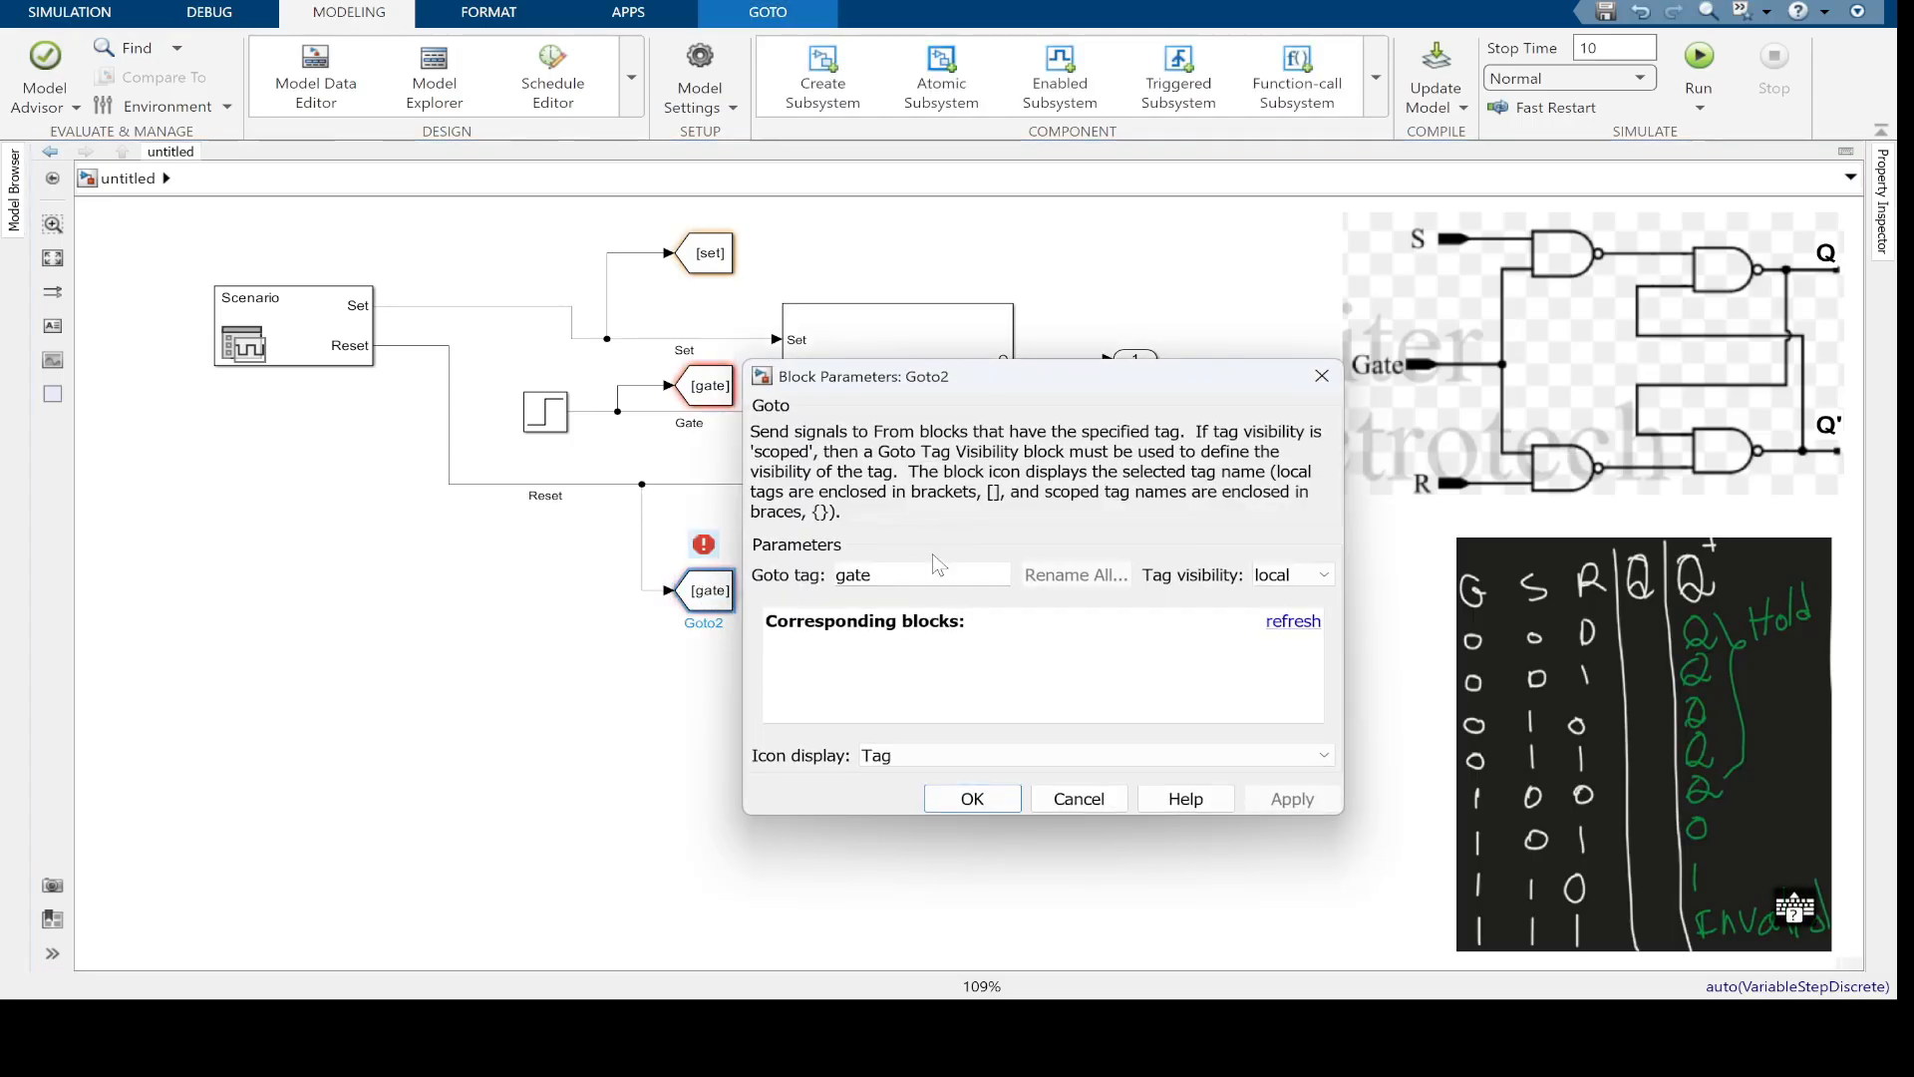
pyautogui.doubleClick(910, 570)
pyautogui.write('reset')
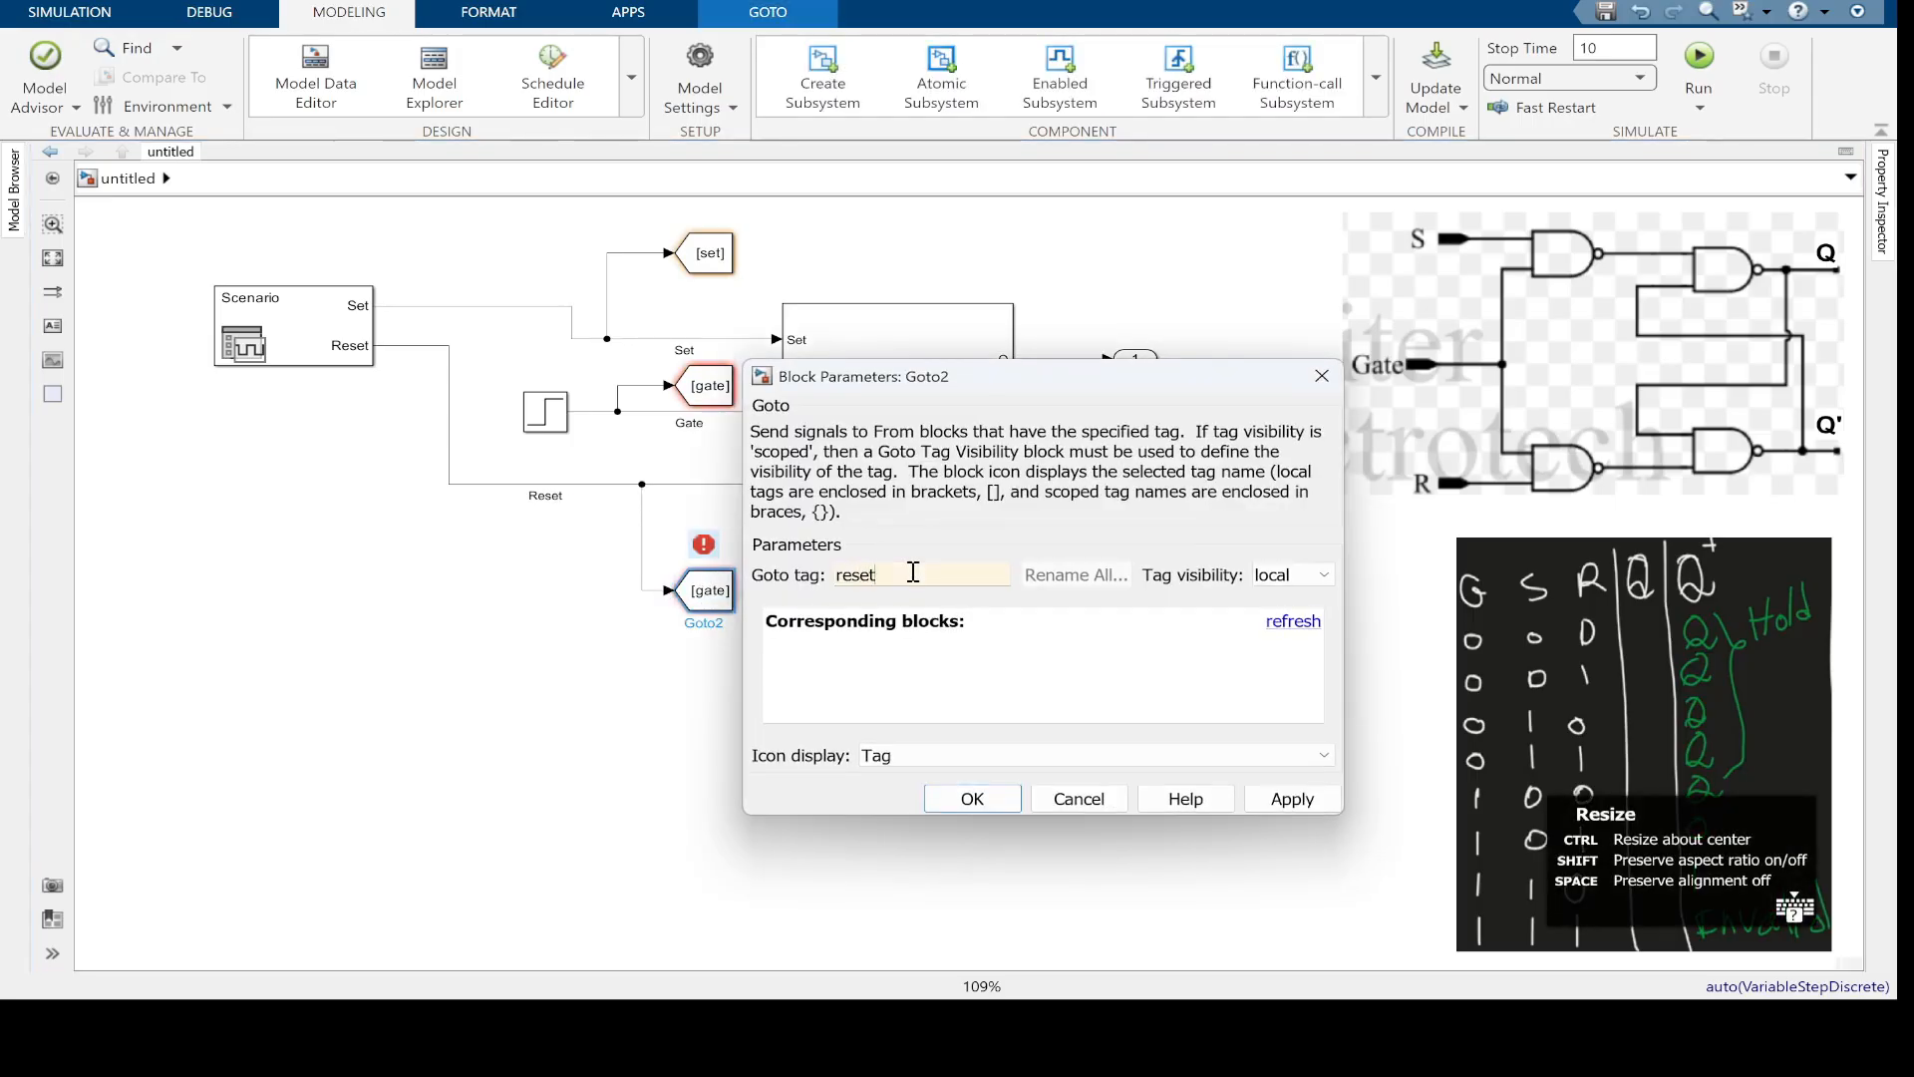
pyautogui.press('Return')
# Place a copy of the Goto block above the Q outport, connect it to the Q line, and set its tag to "Q"
pyautogui.click(1116, 275)
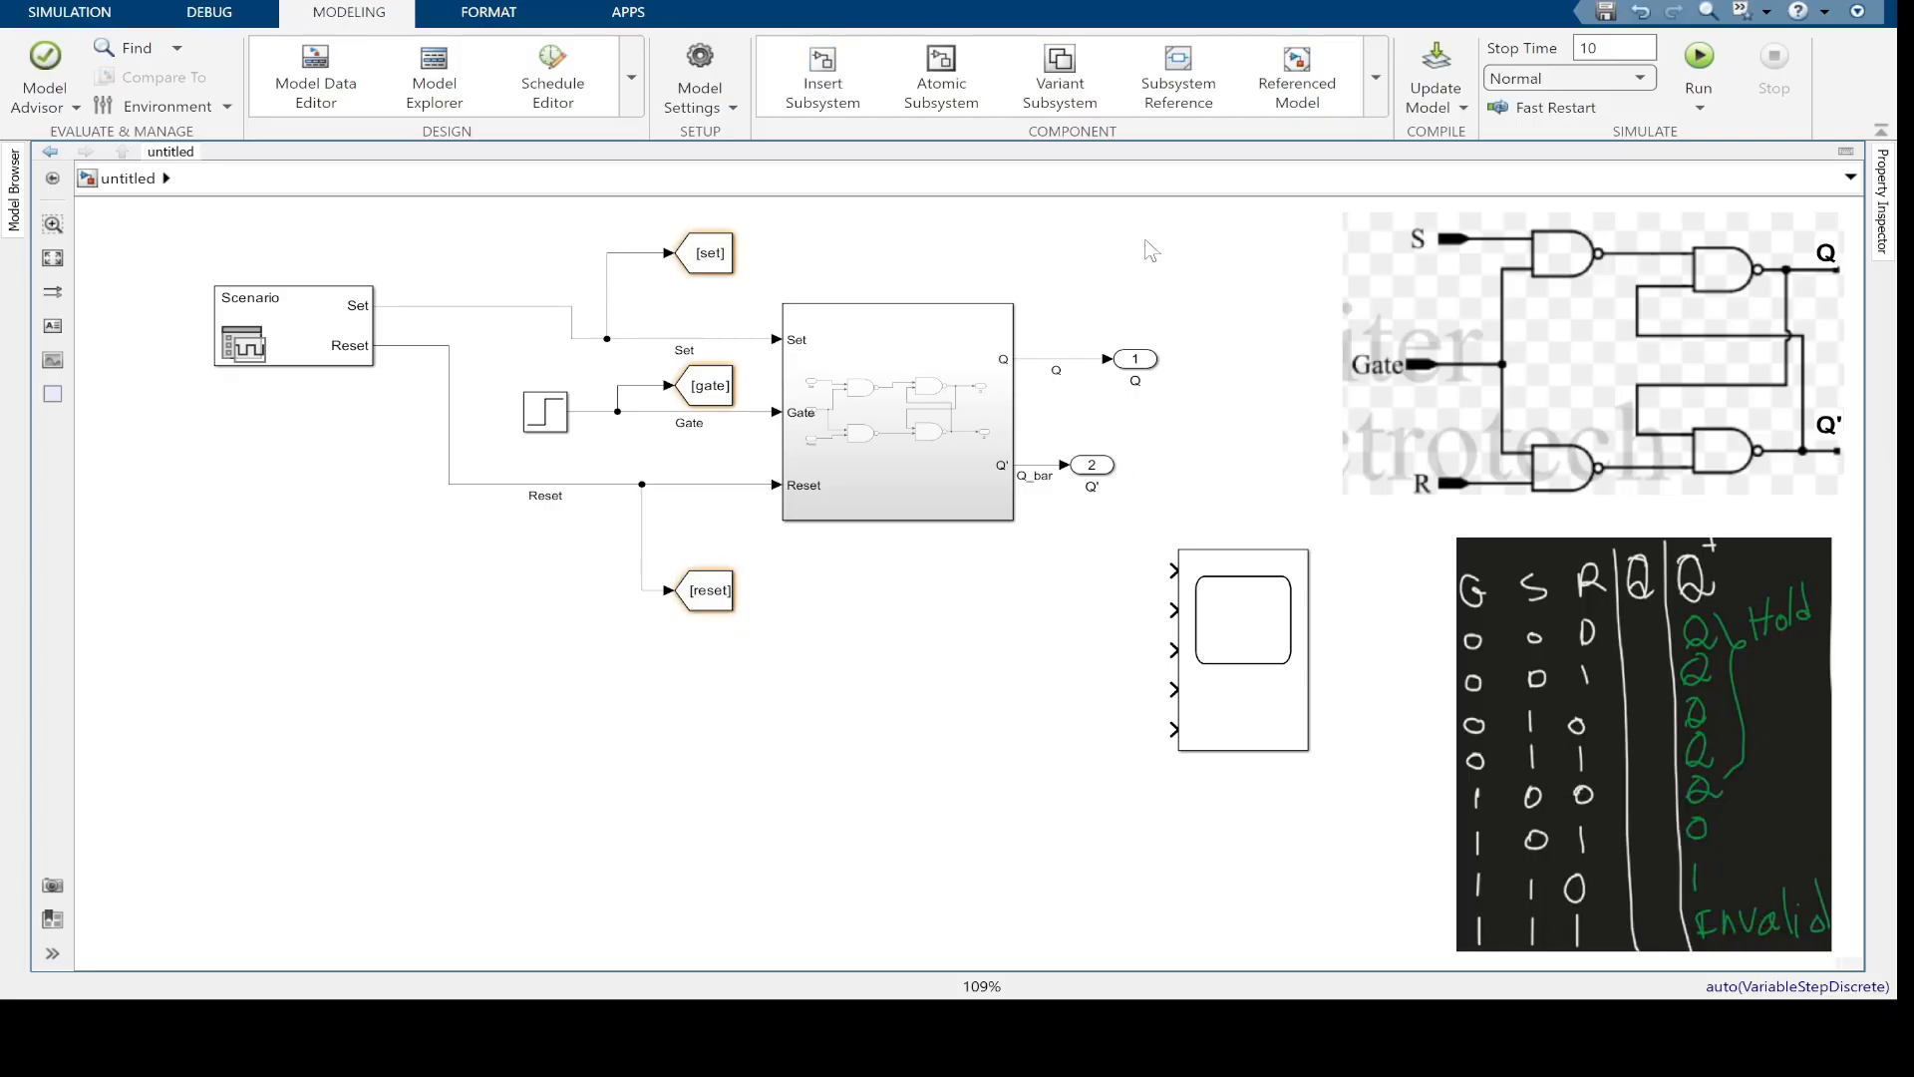
pyautogui.moveTo(717, 603)
pyautogui.mouseDown()
pyautogui.moveTo(1049, 492)
pyautogui.moveTo(1203, 296)
pyautogui.moveTo(1065, 357)
pyautogui.mouseUp()
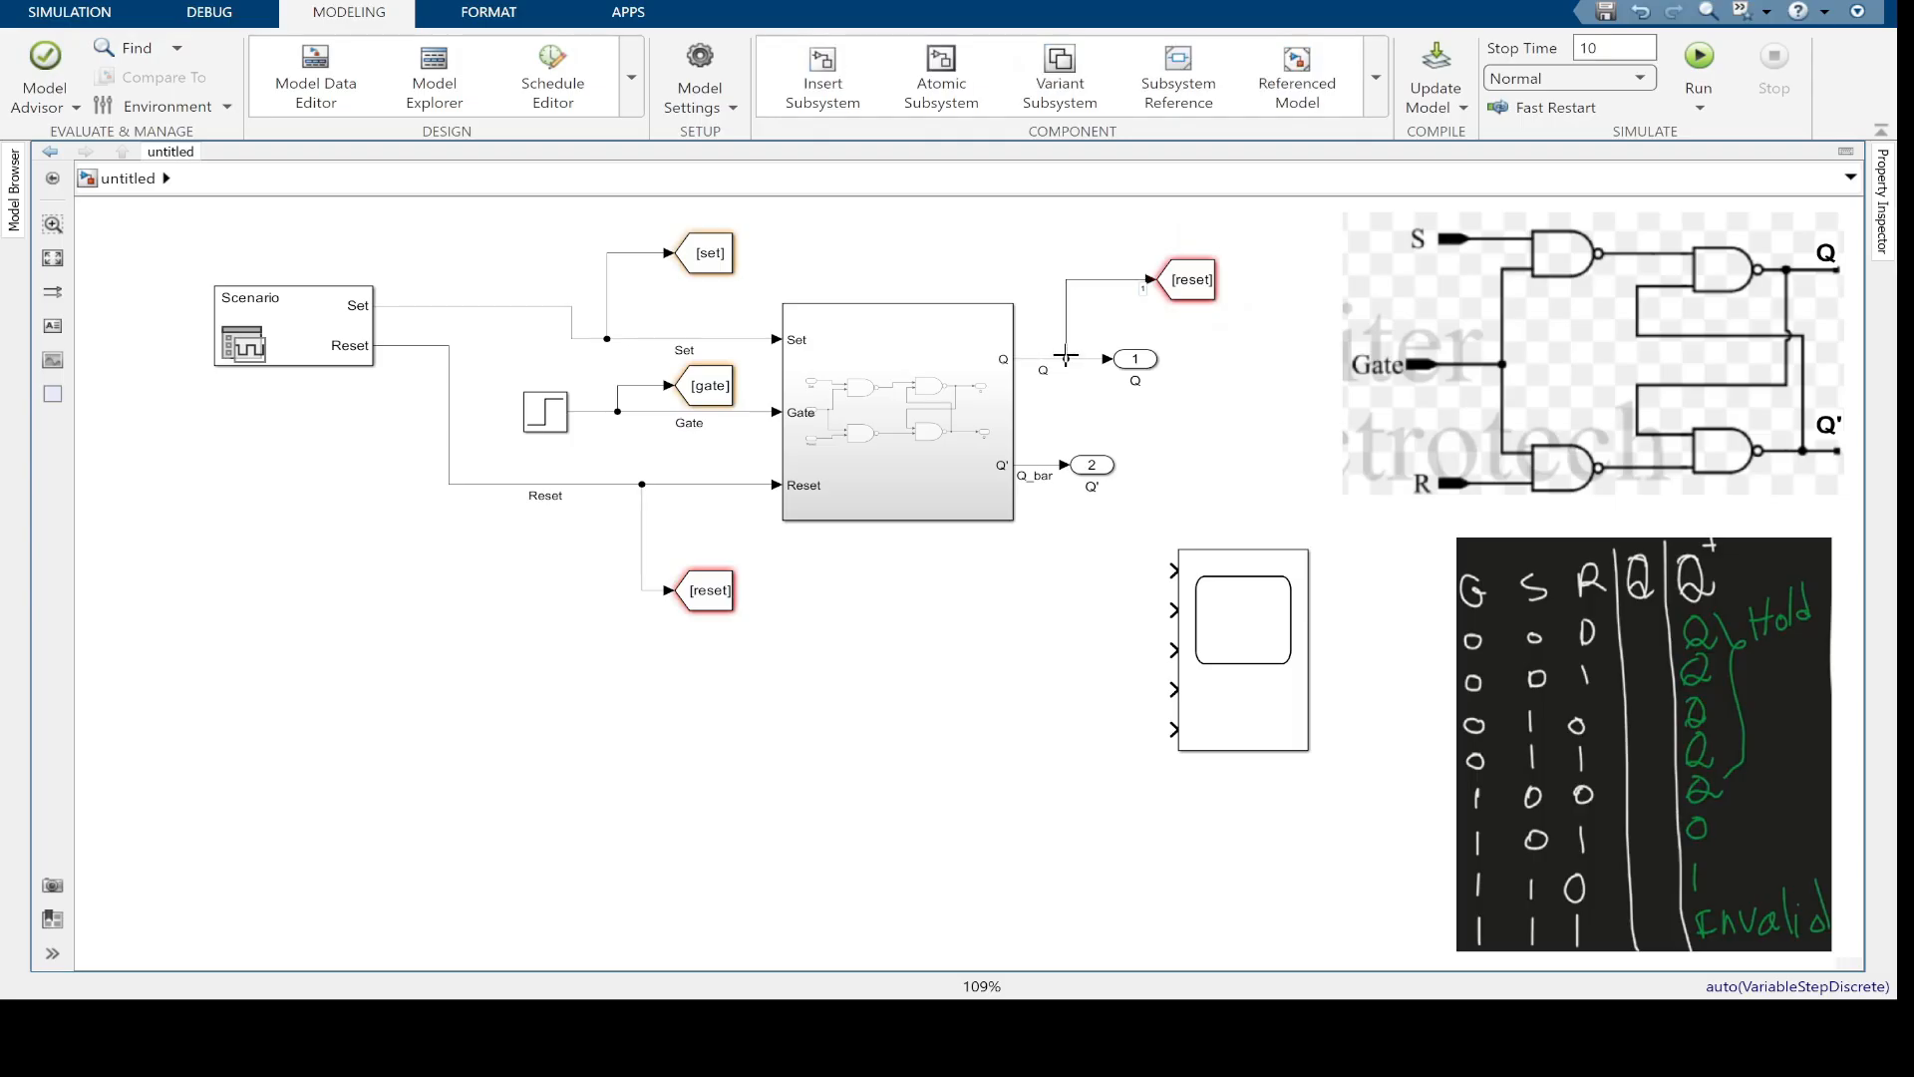
pyautogui.doubleClick(1191, 280)
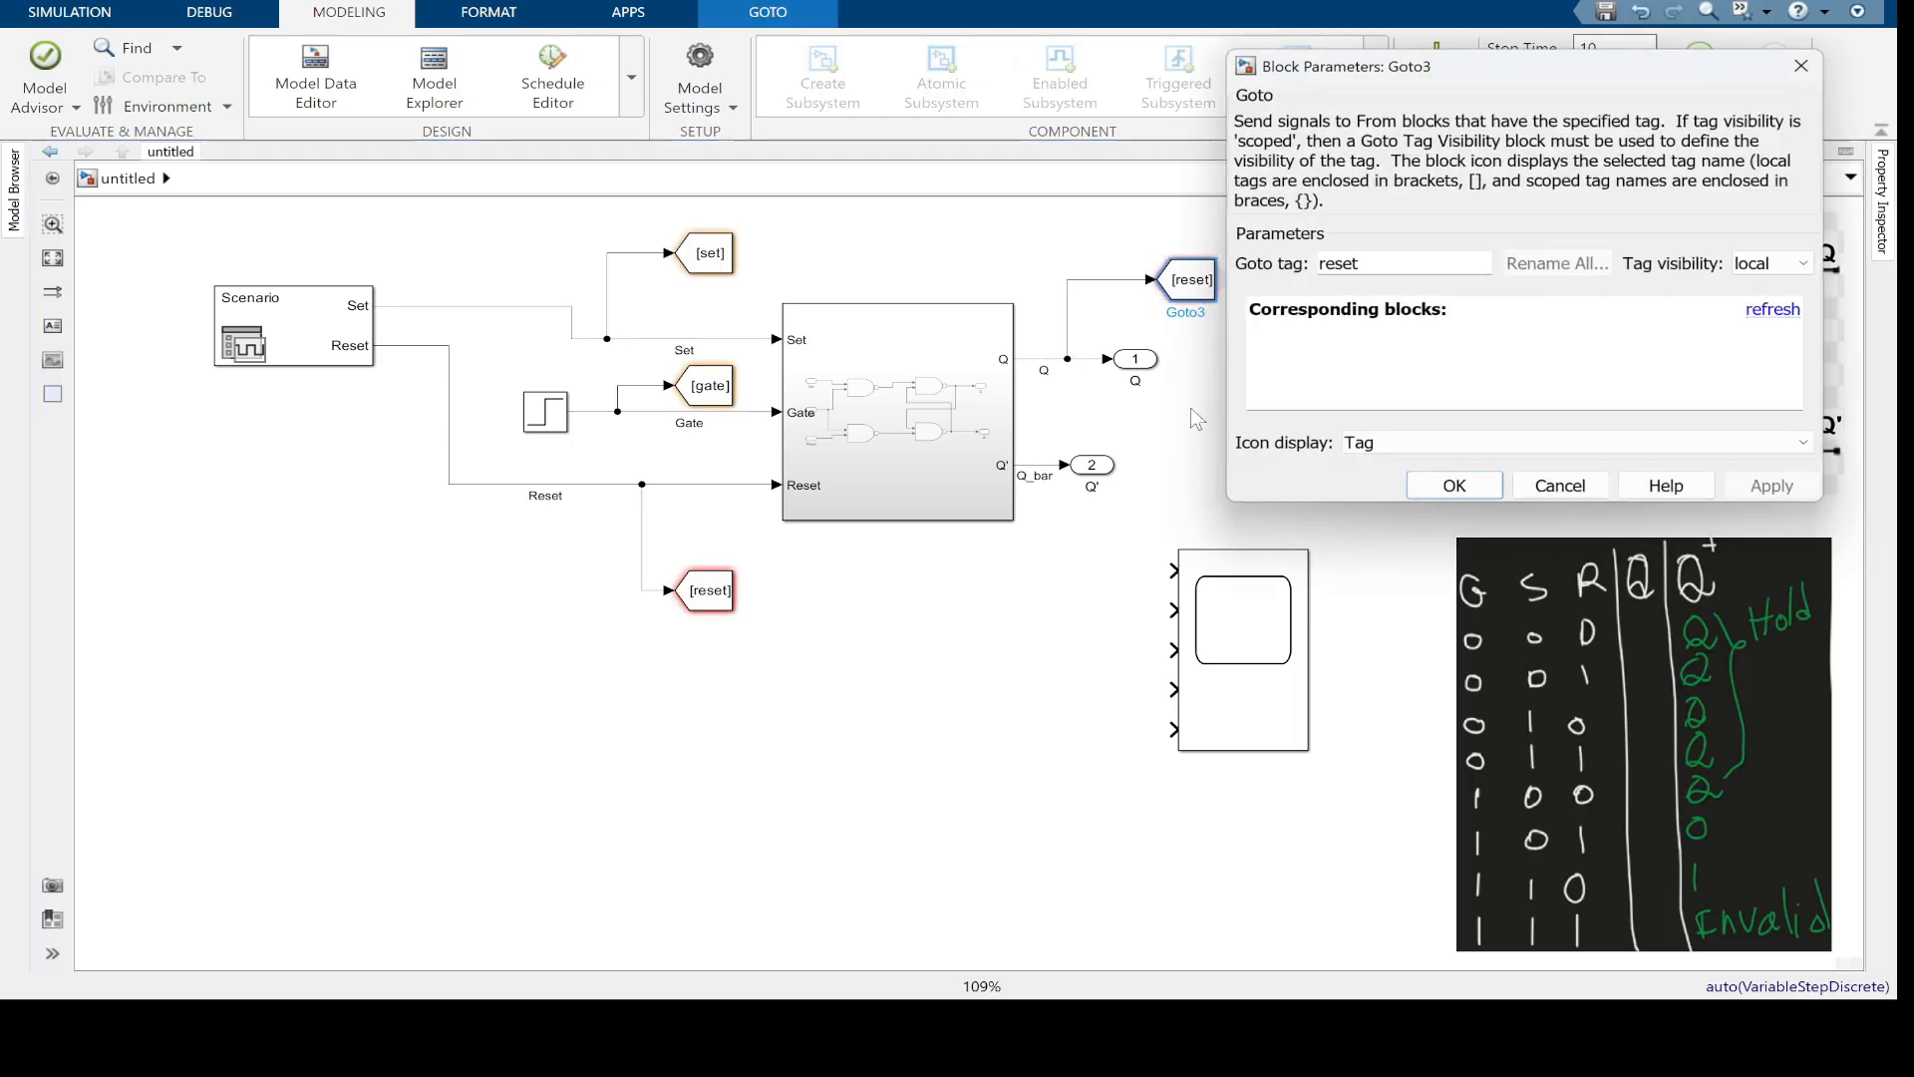
pyautogui.doubleClick(1383, 262)
pyautogui.write('Q')
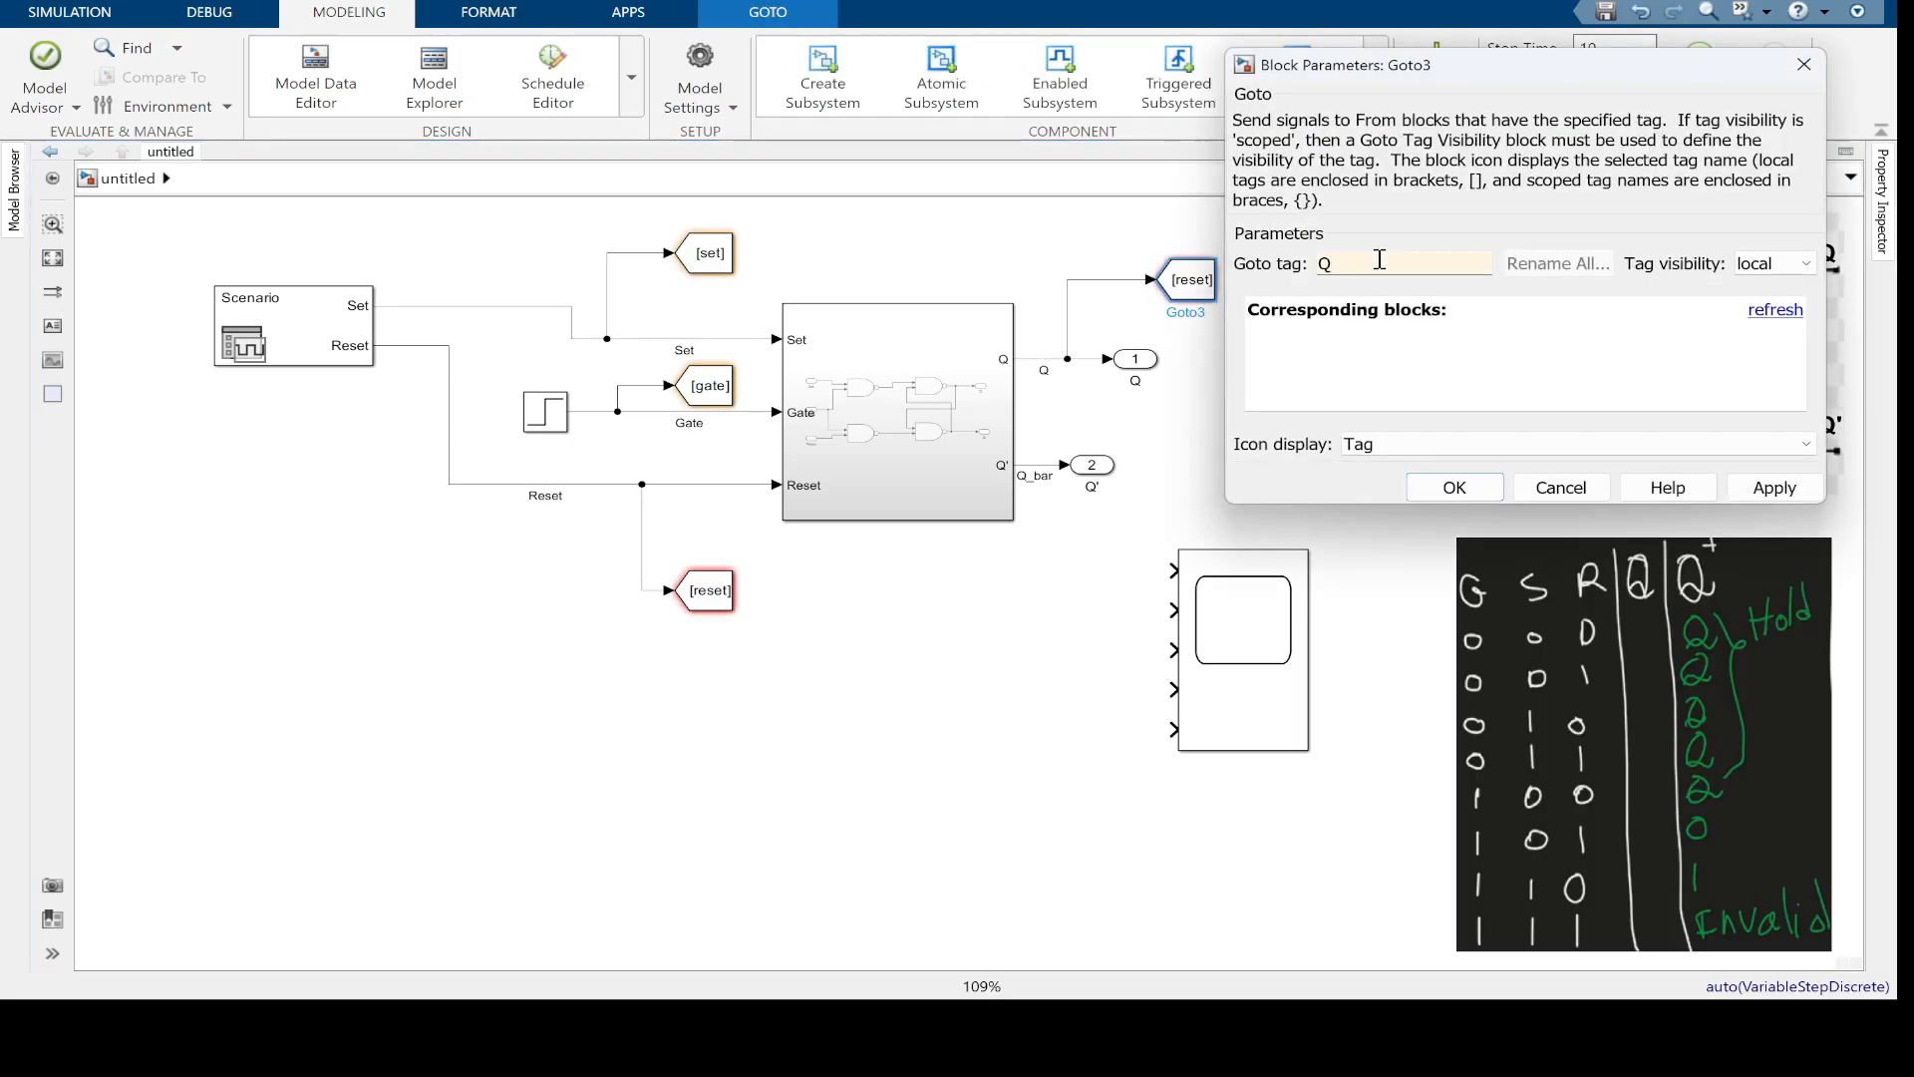
pyautogui.click(1454, 486)
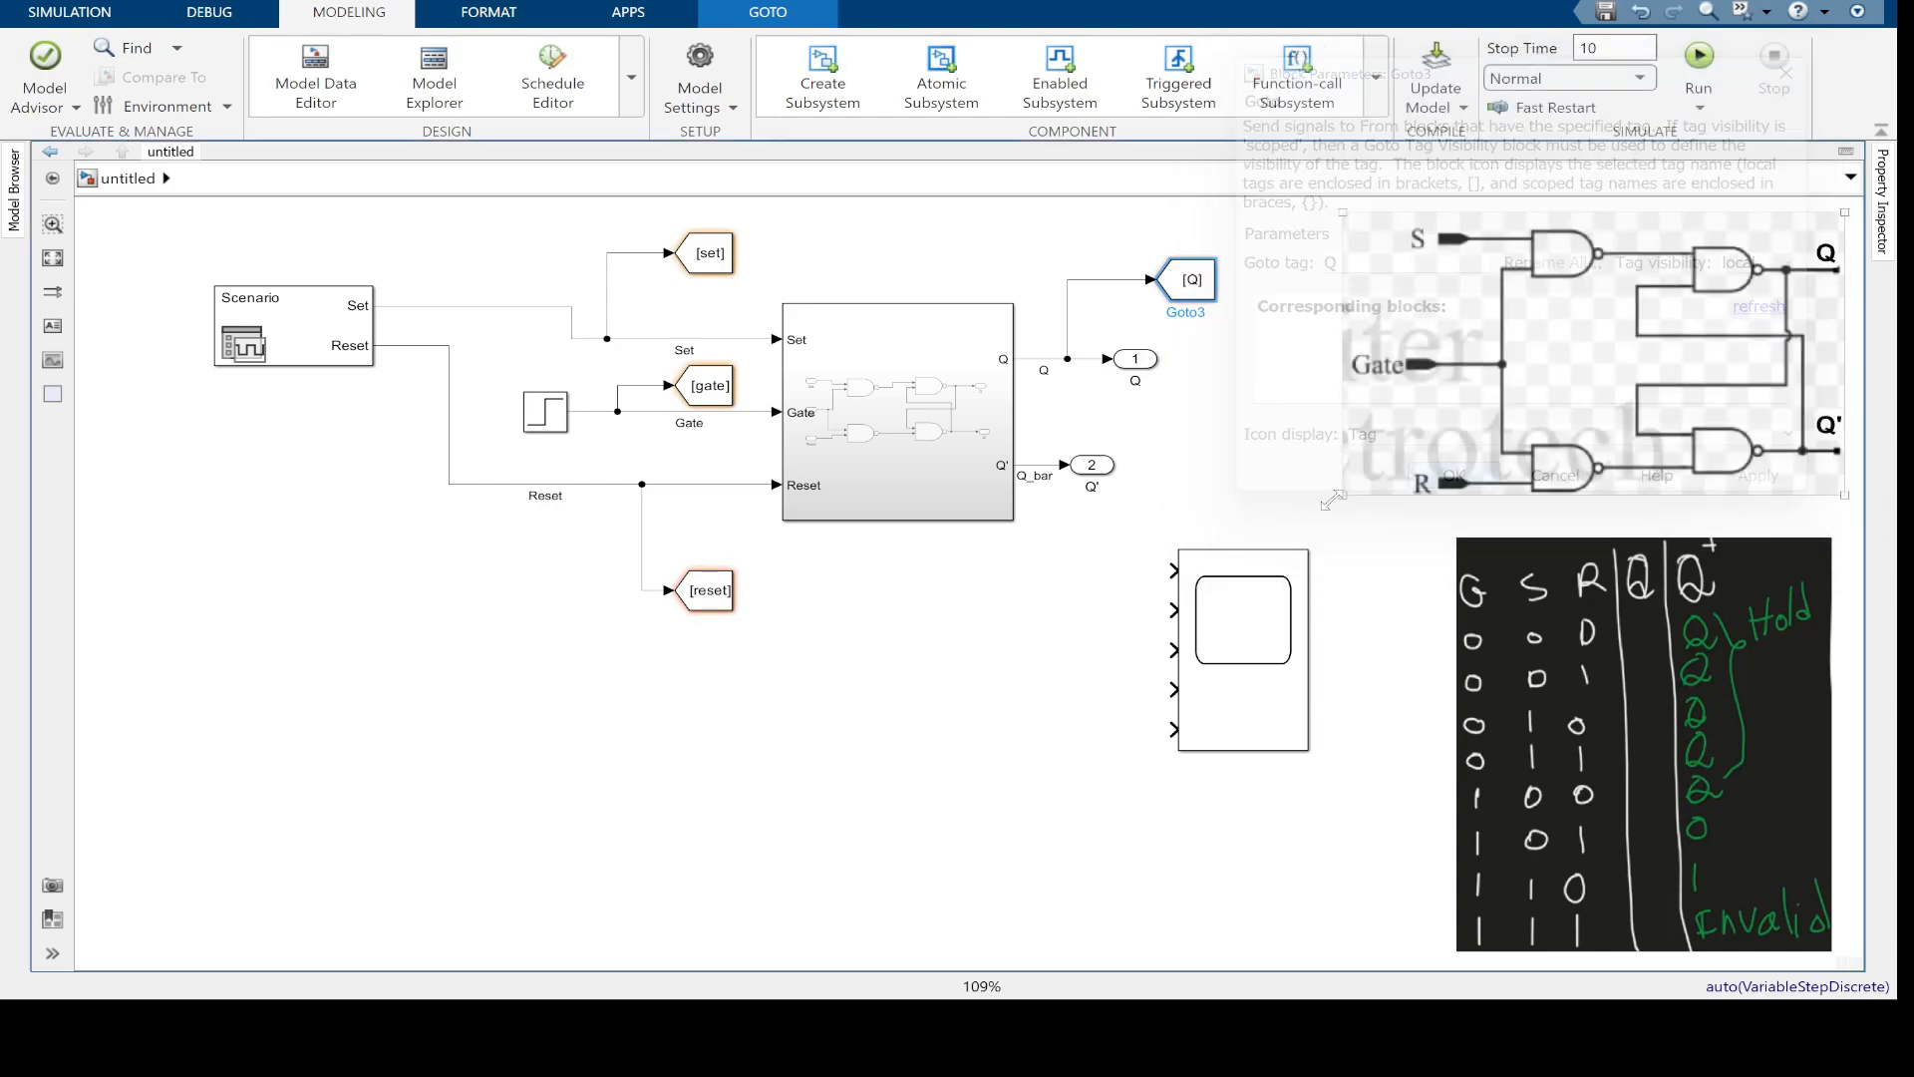
pyautogui.click(987, 657)
# Shift the Q' outport outward and connect a copied Goto block tagged "Q_bar" to the Q_bar line
pyautogui.moveTo(1104, 468); pyautogui.dragTo(1161, 476)
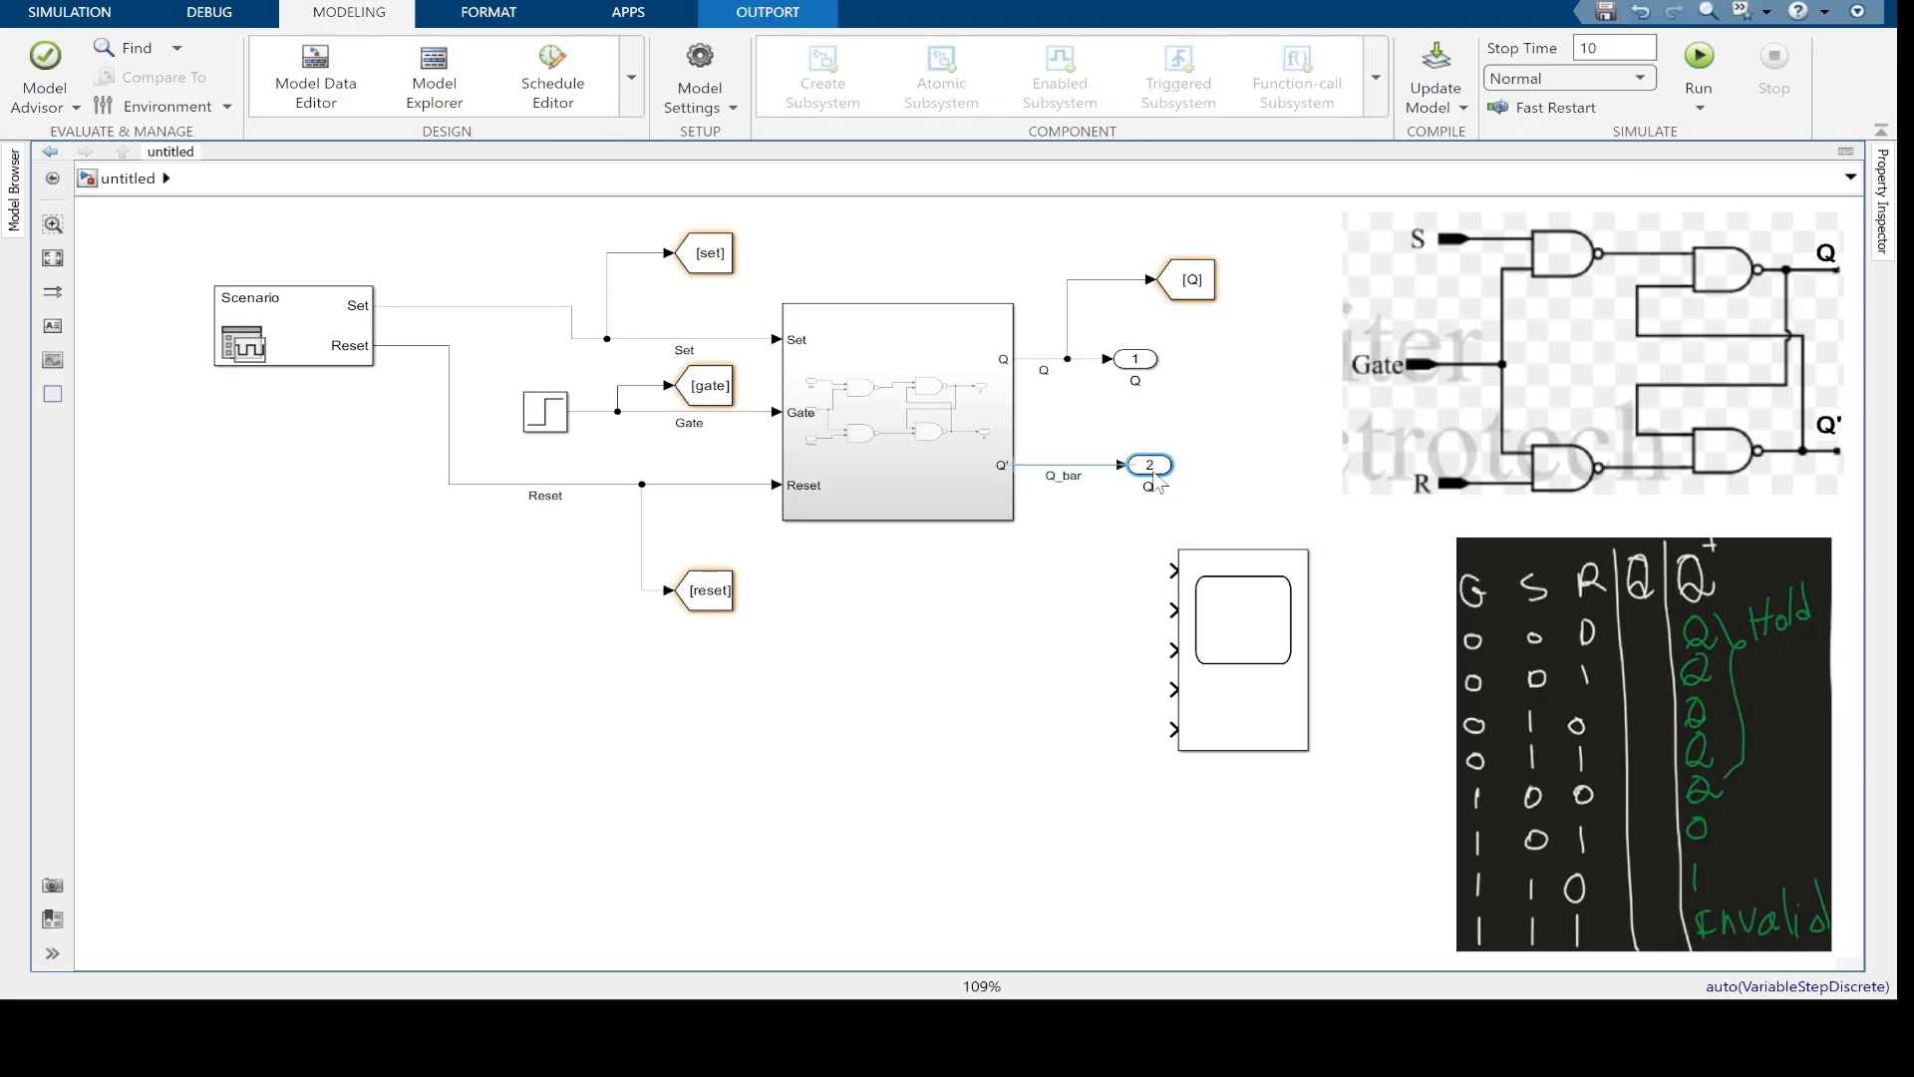
pyautogui.moveTo(1179, 291); pyautogui.dragTo(1060, 464)
pyautogui.doubleClick(1184, 425)
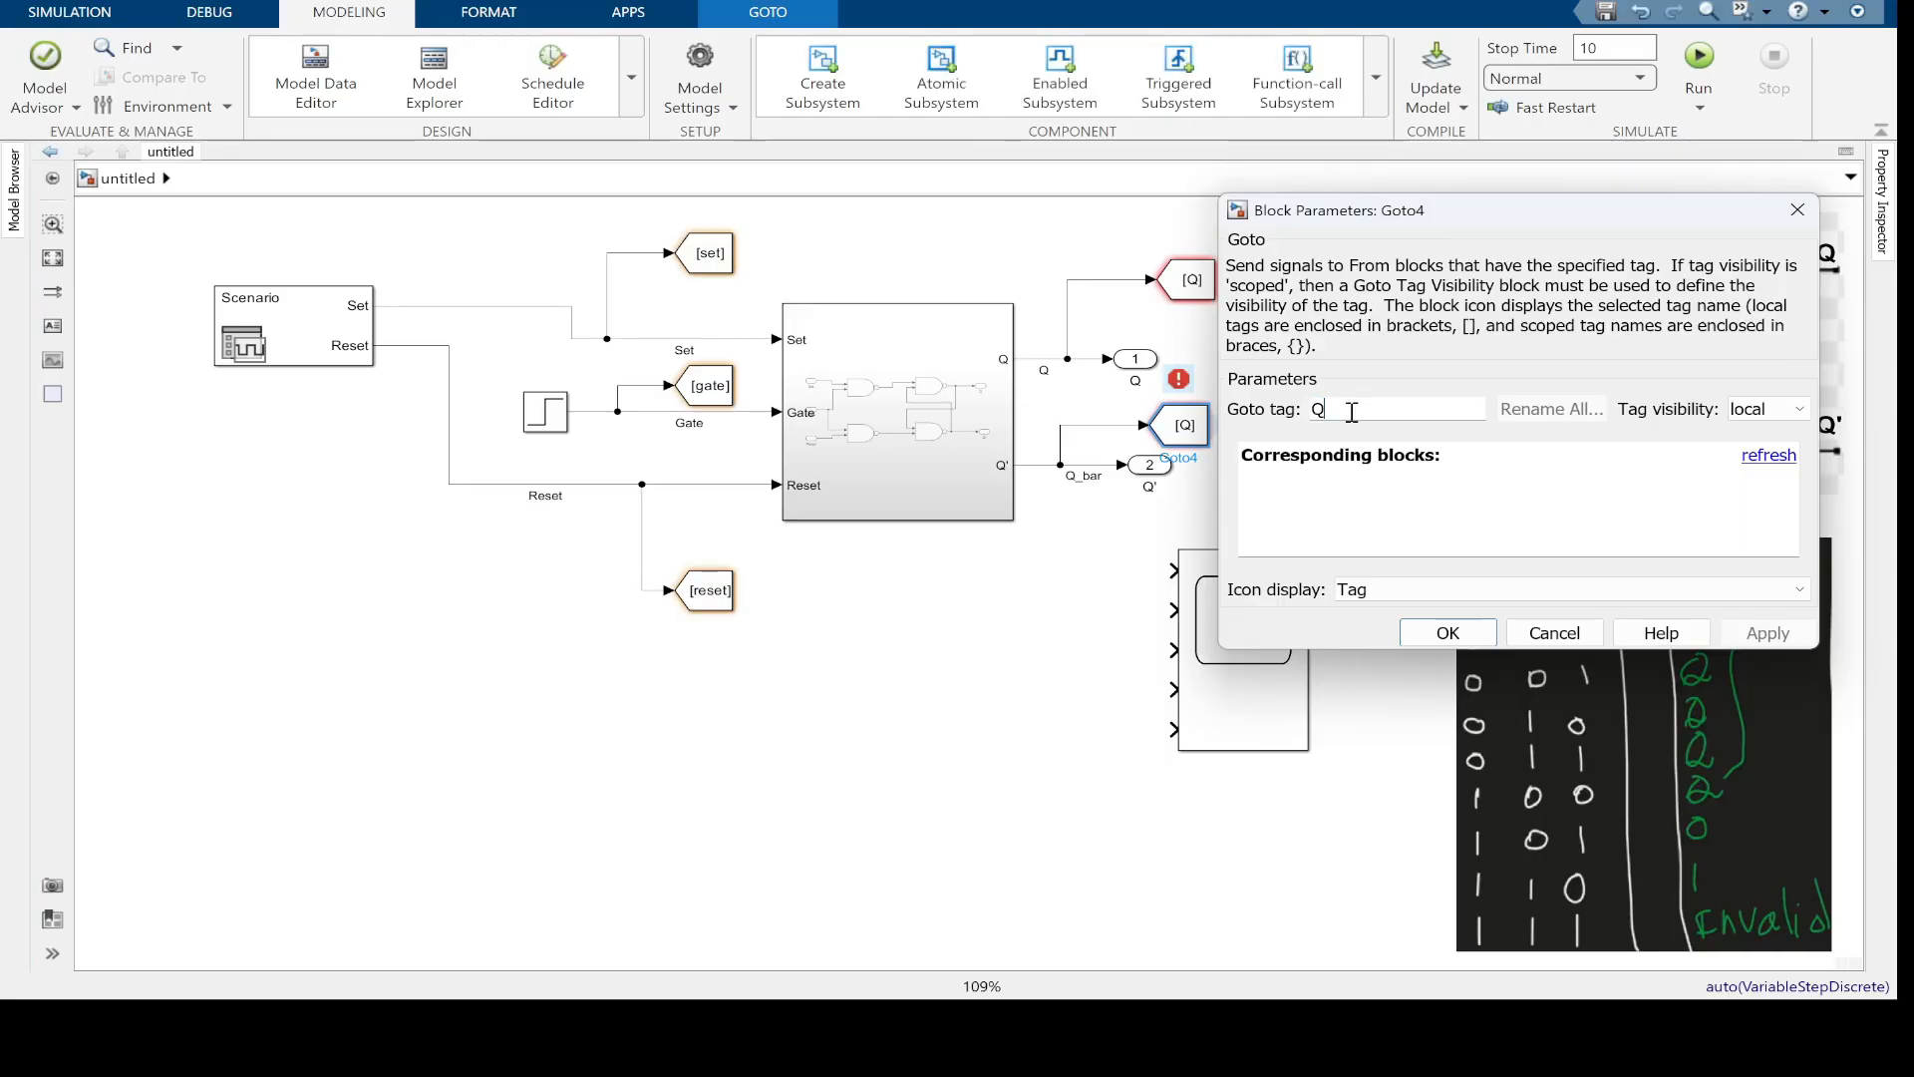
pyautogui.write('_ba')
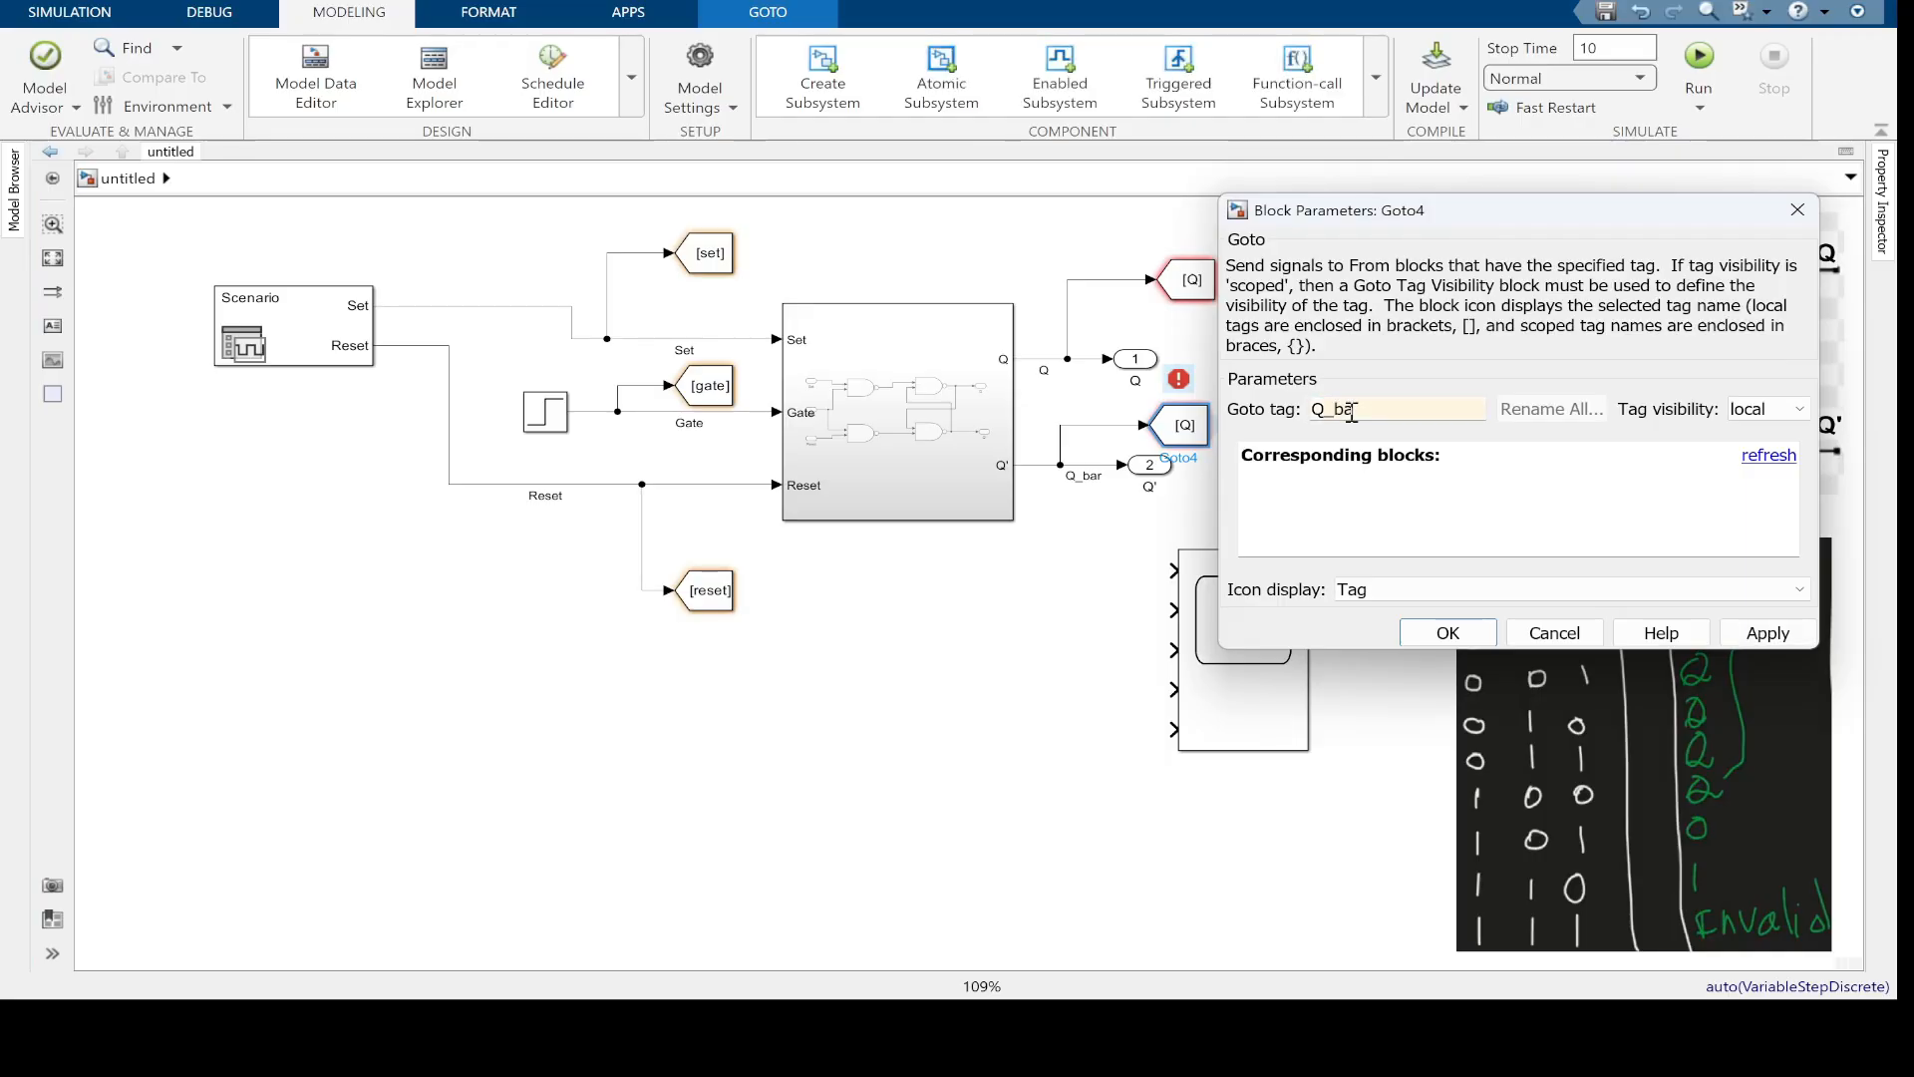
pyautogui.write('_bar')
pyautogui.click(1481, 643)
pyautogui.click(974, 688)
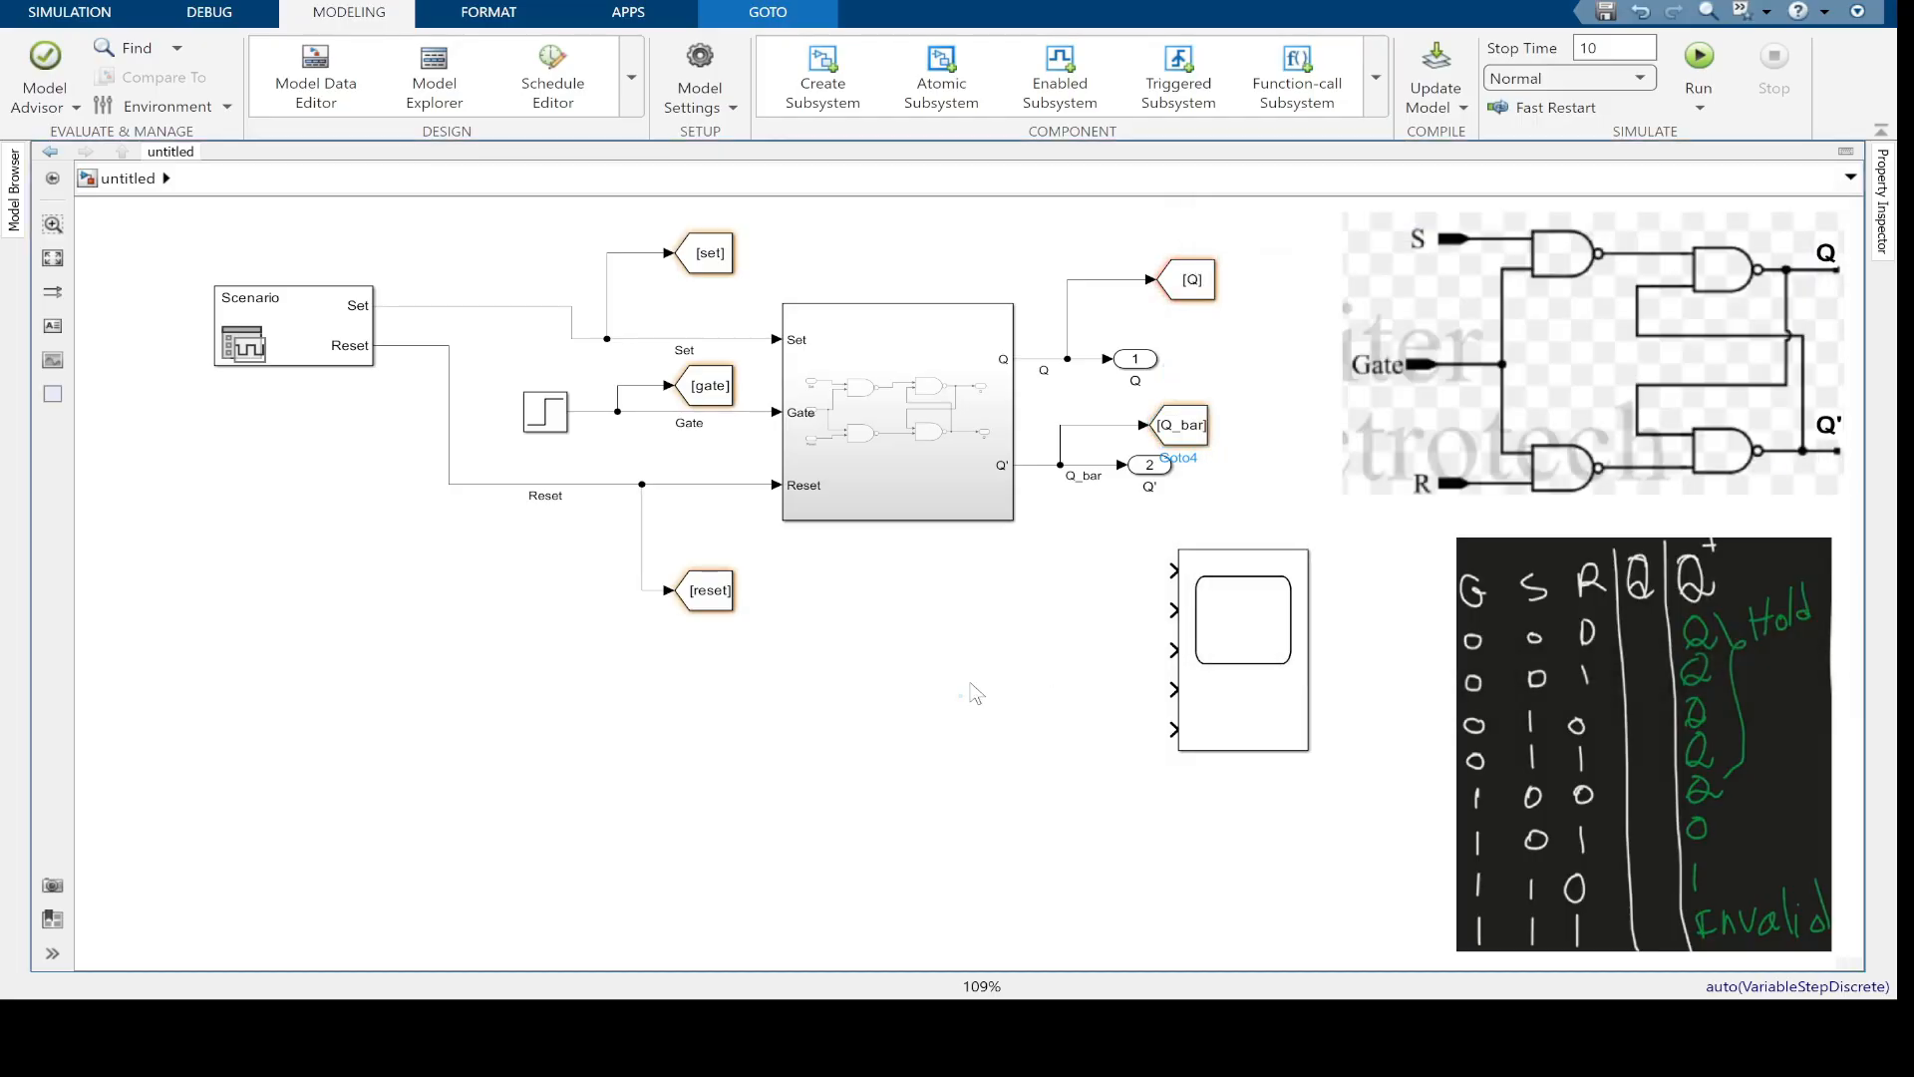
# Move the Scope lower and create a matching From block for the gate Goto block in front of its inputs
pyautogui.moveTo(1286, 638); pyautogui.dragTo(1278, 692)
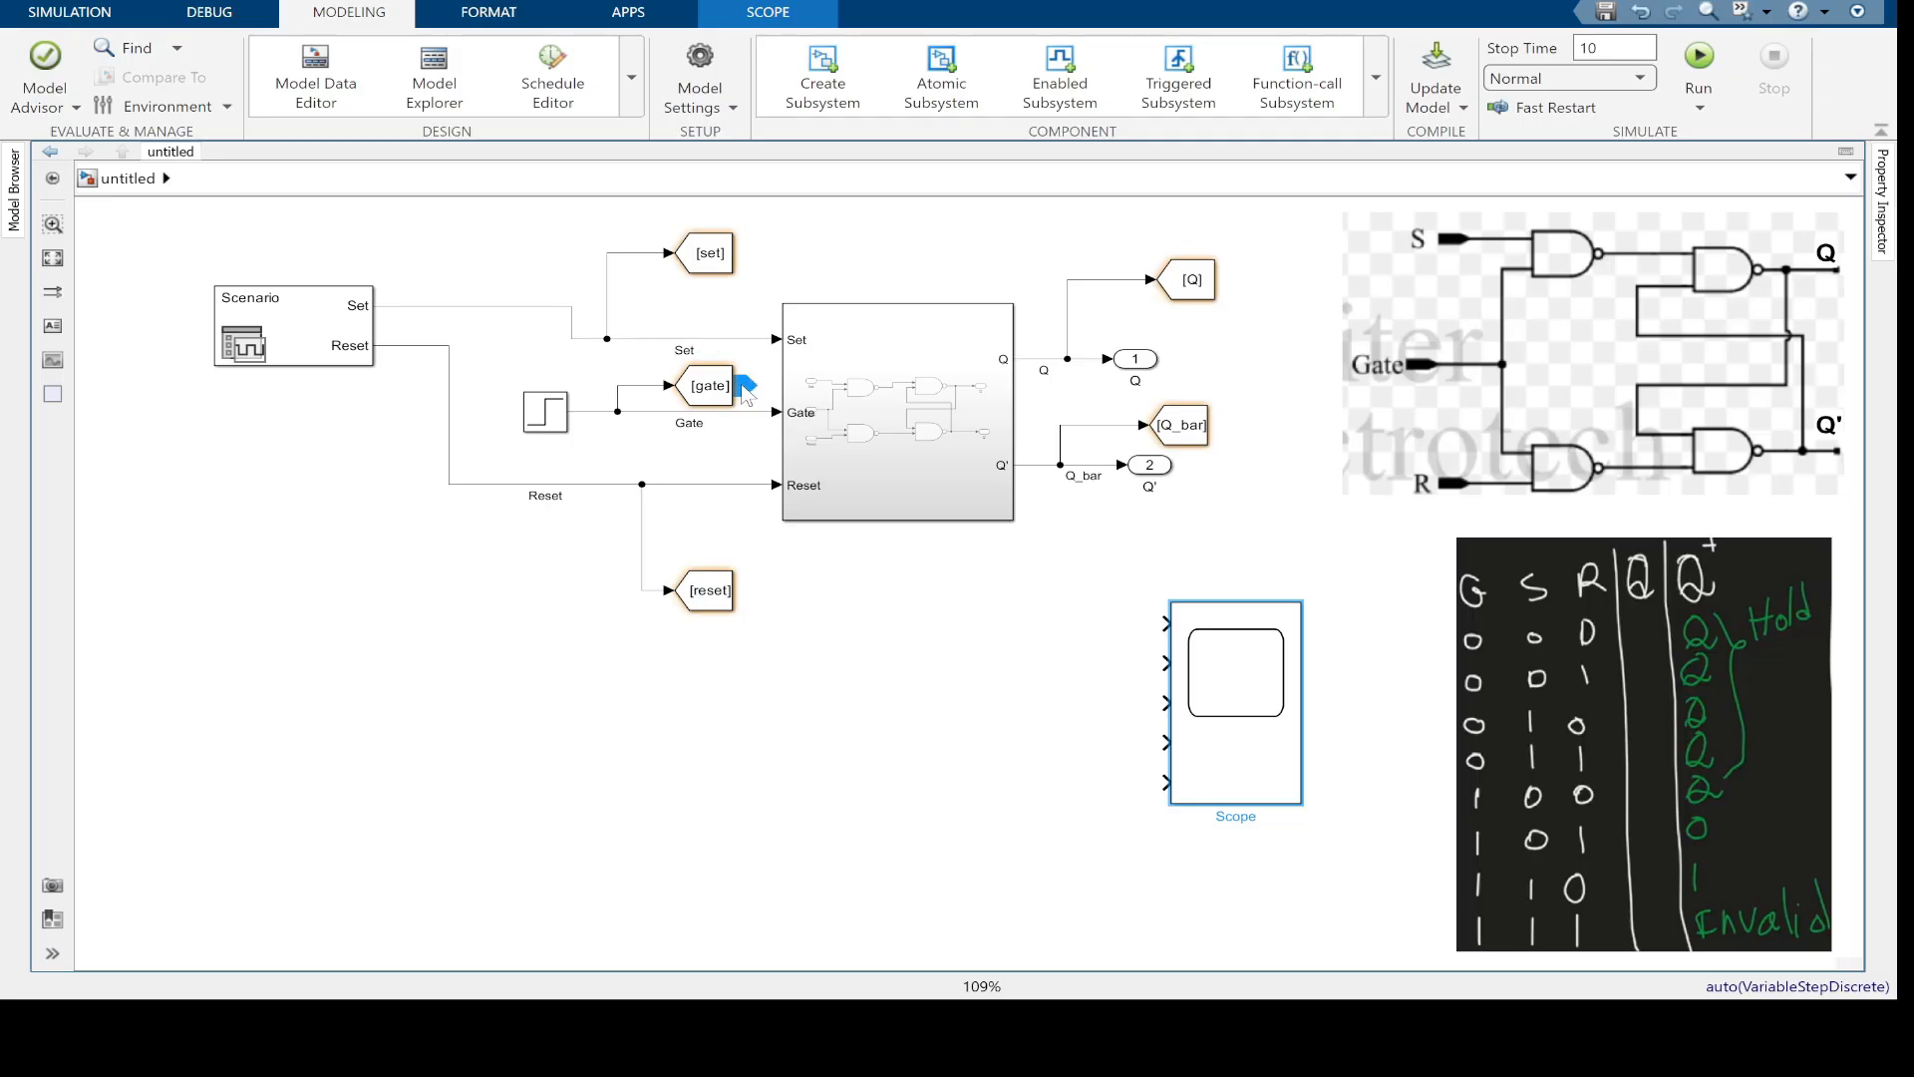
pyautogui.moveTo(735, 396); pyautogui.dragTo(963, 696)
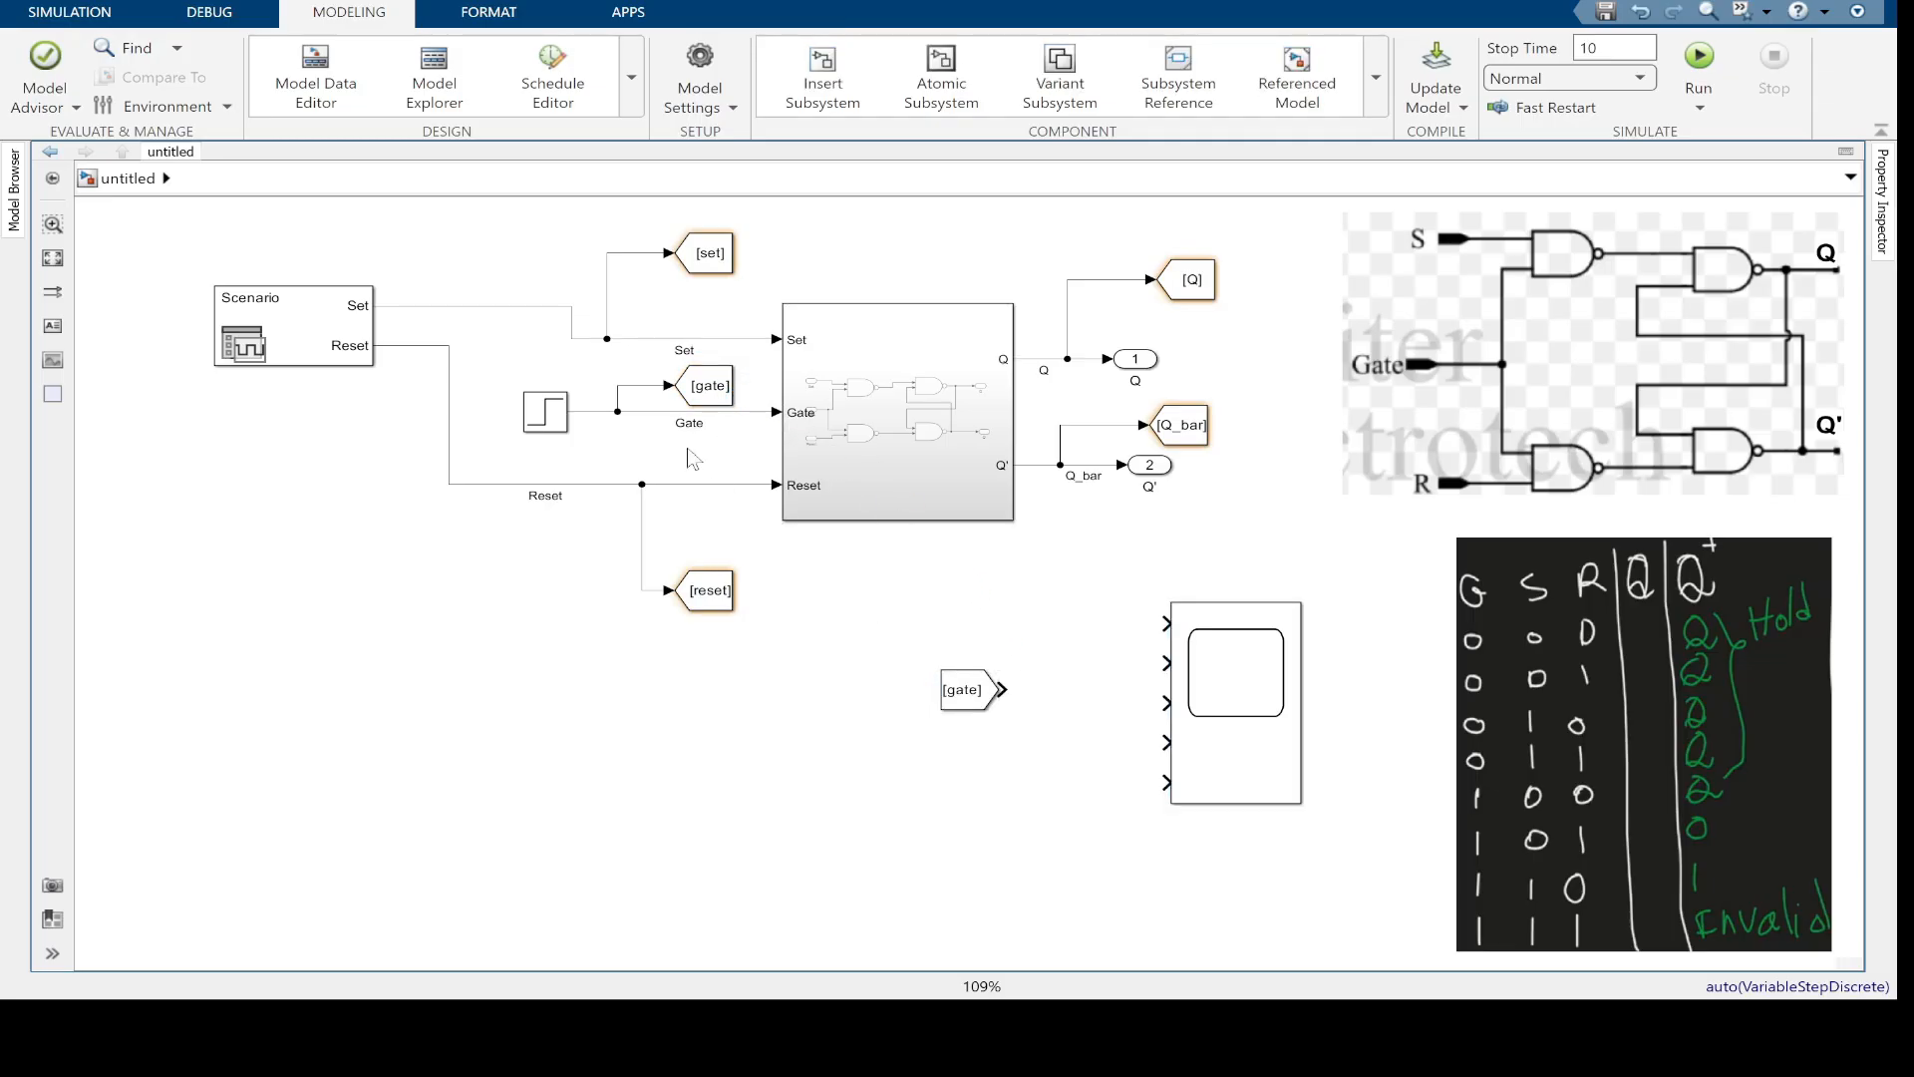
pyautogui.click(963, 698)
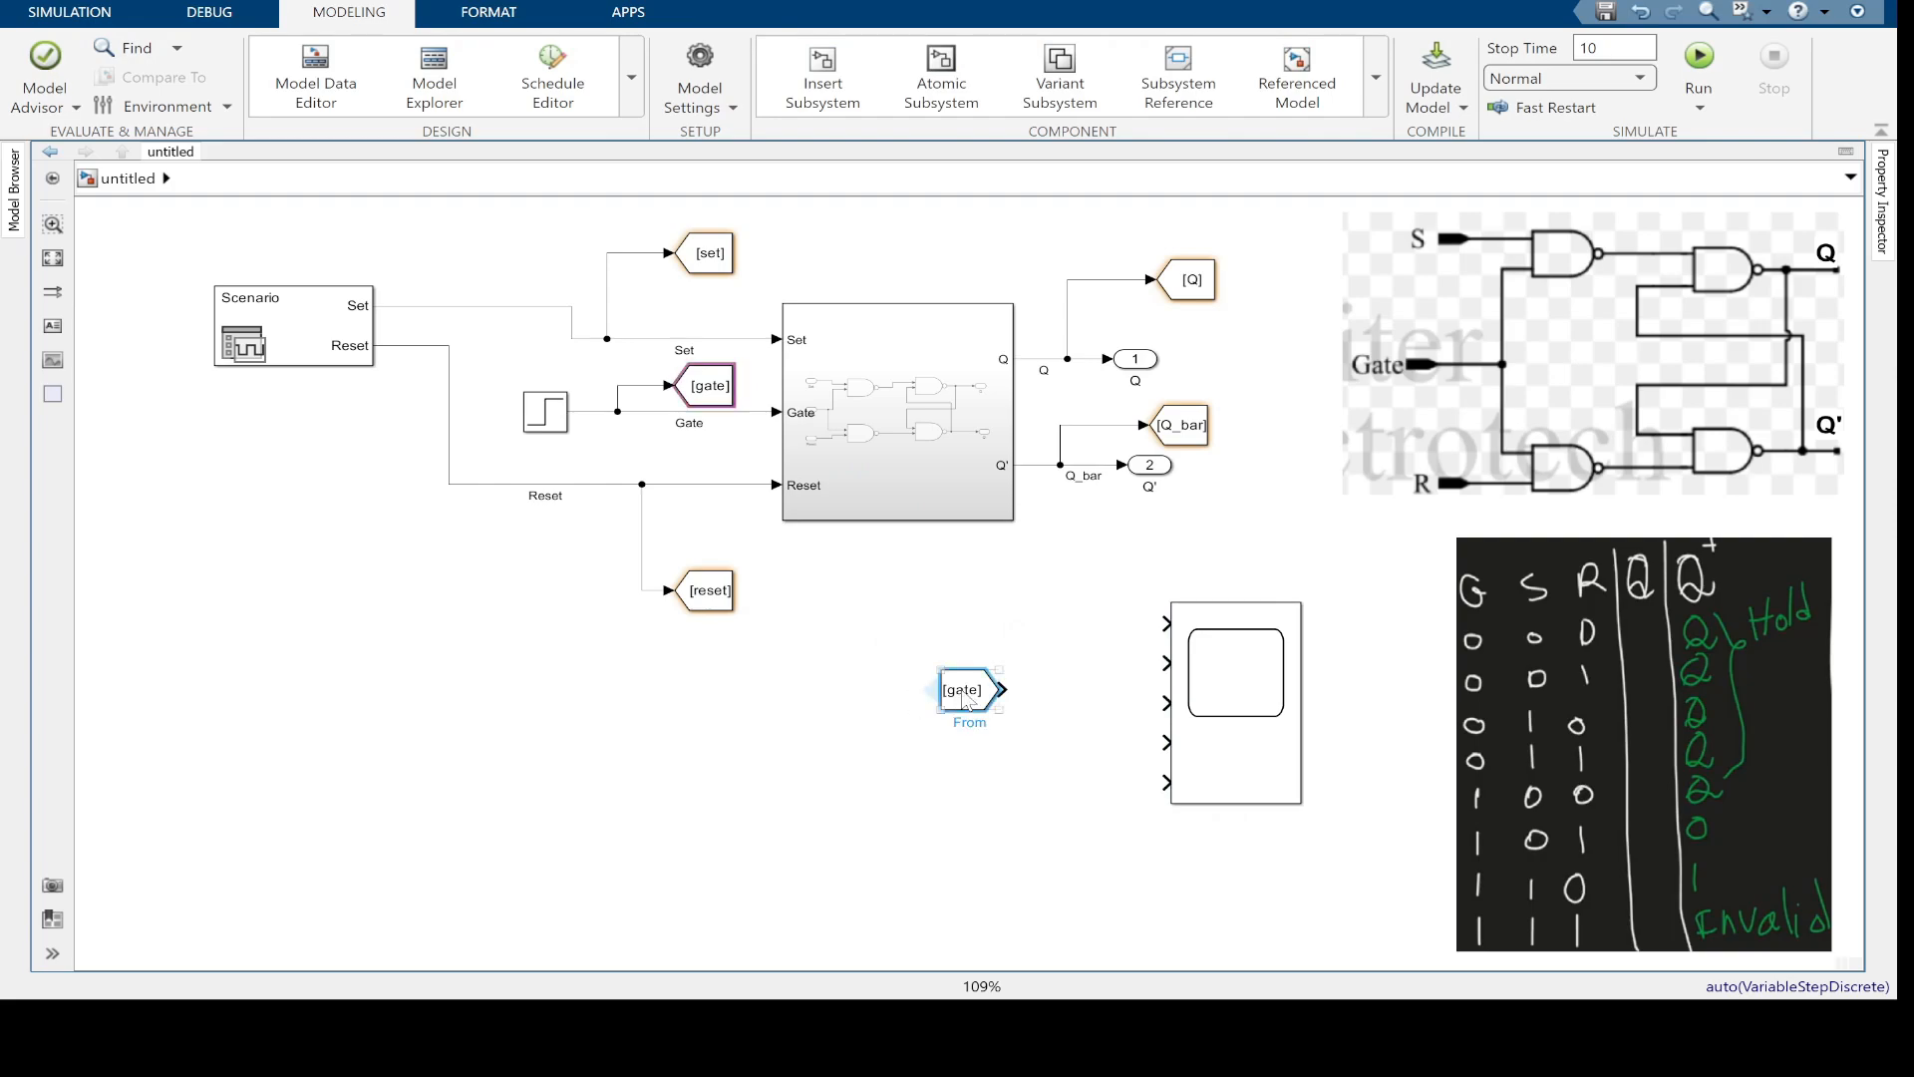
pyautogui.click(873, 697)
pyautogui.doubleClick(837, 620)
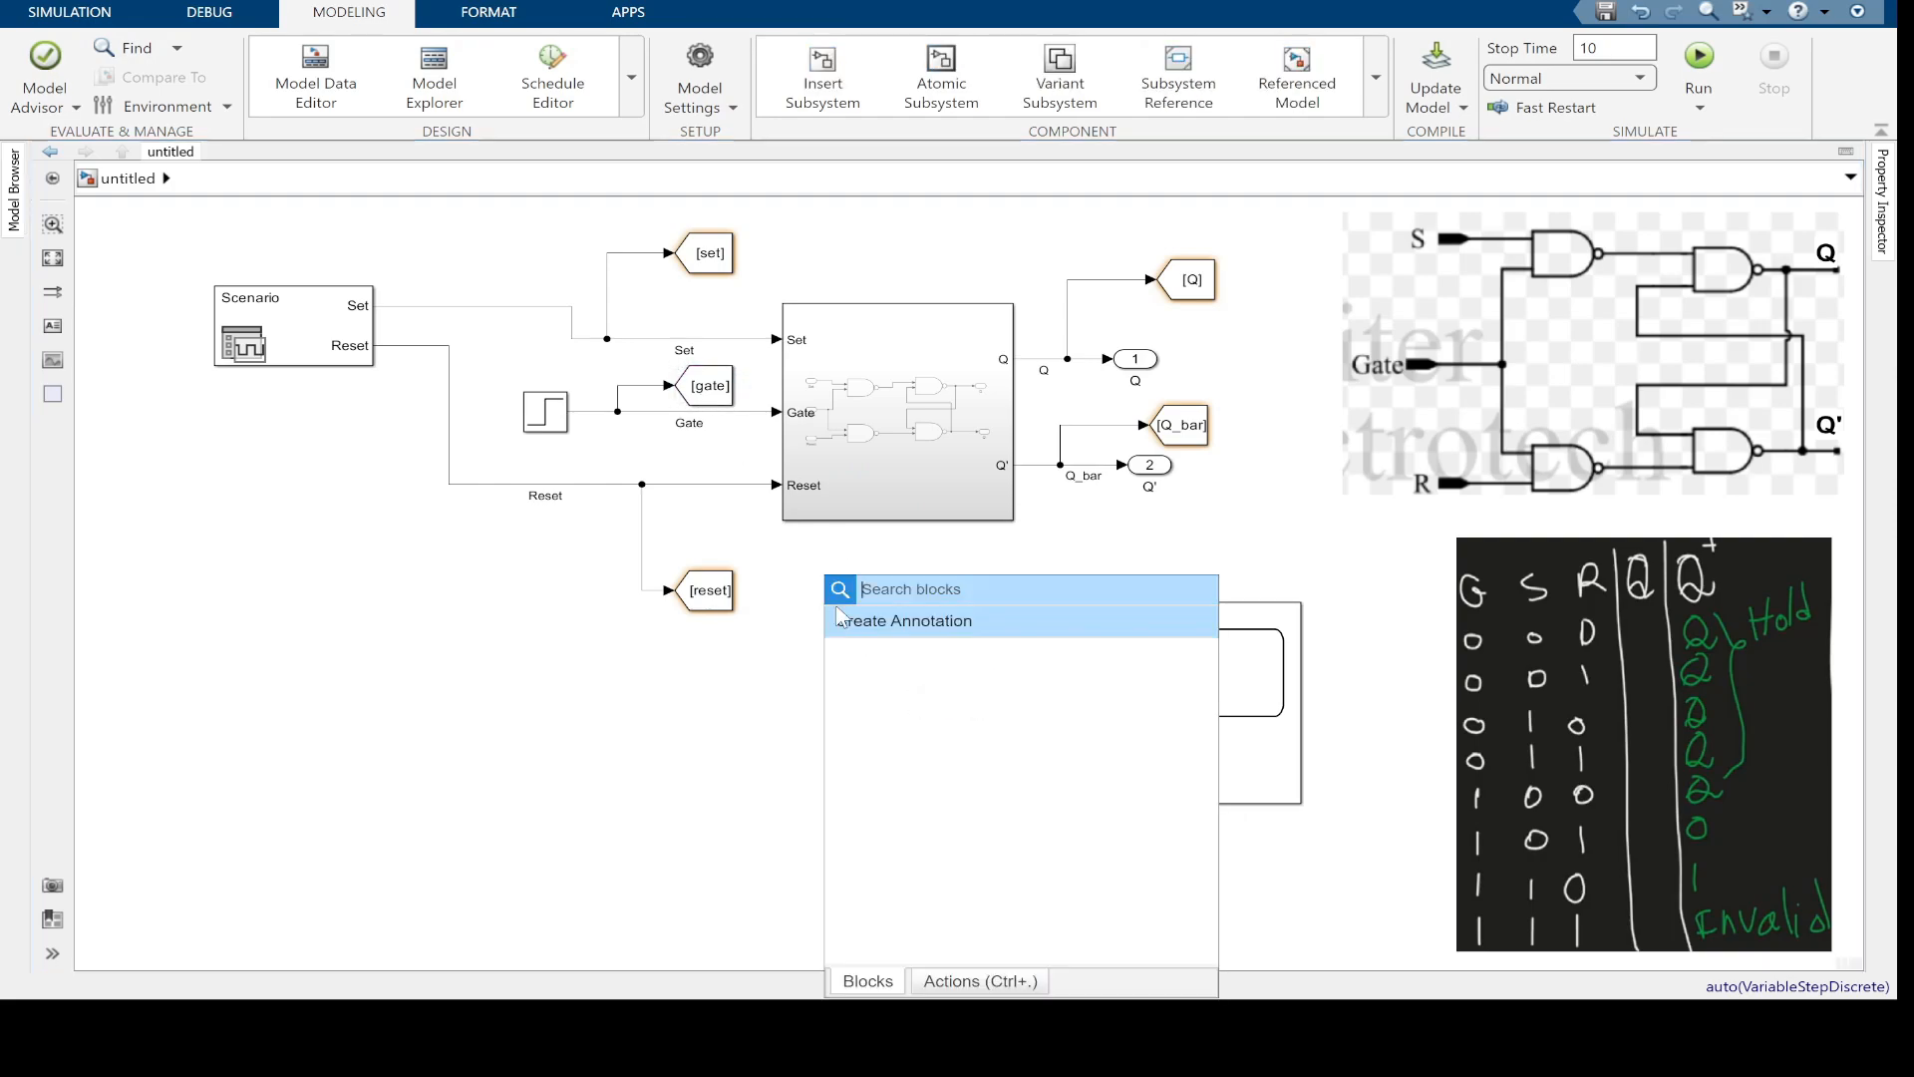
pyautogui.write('from')
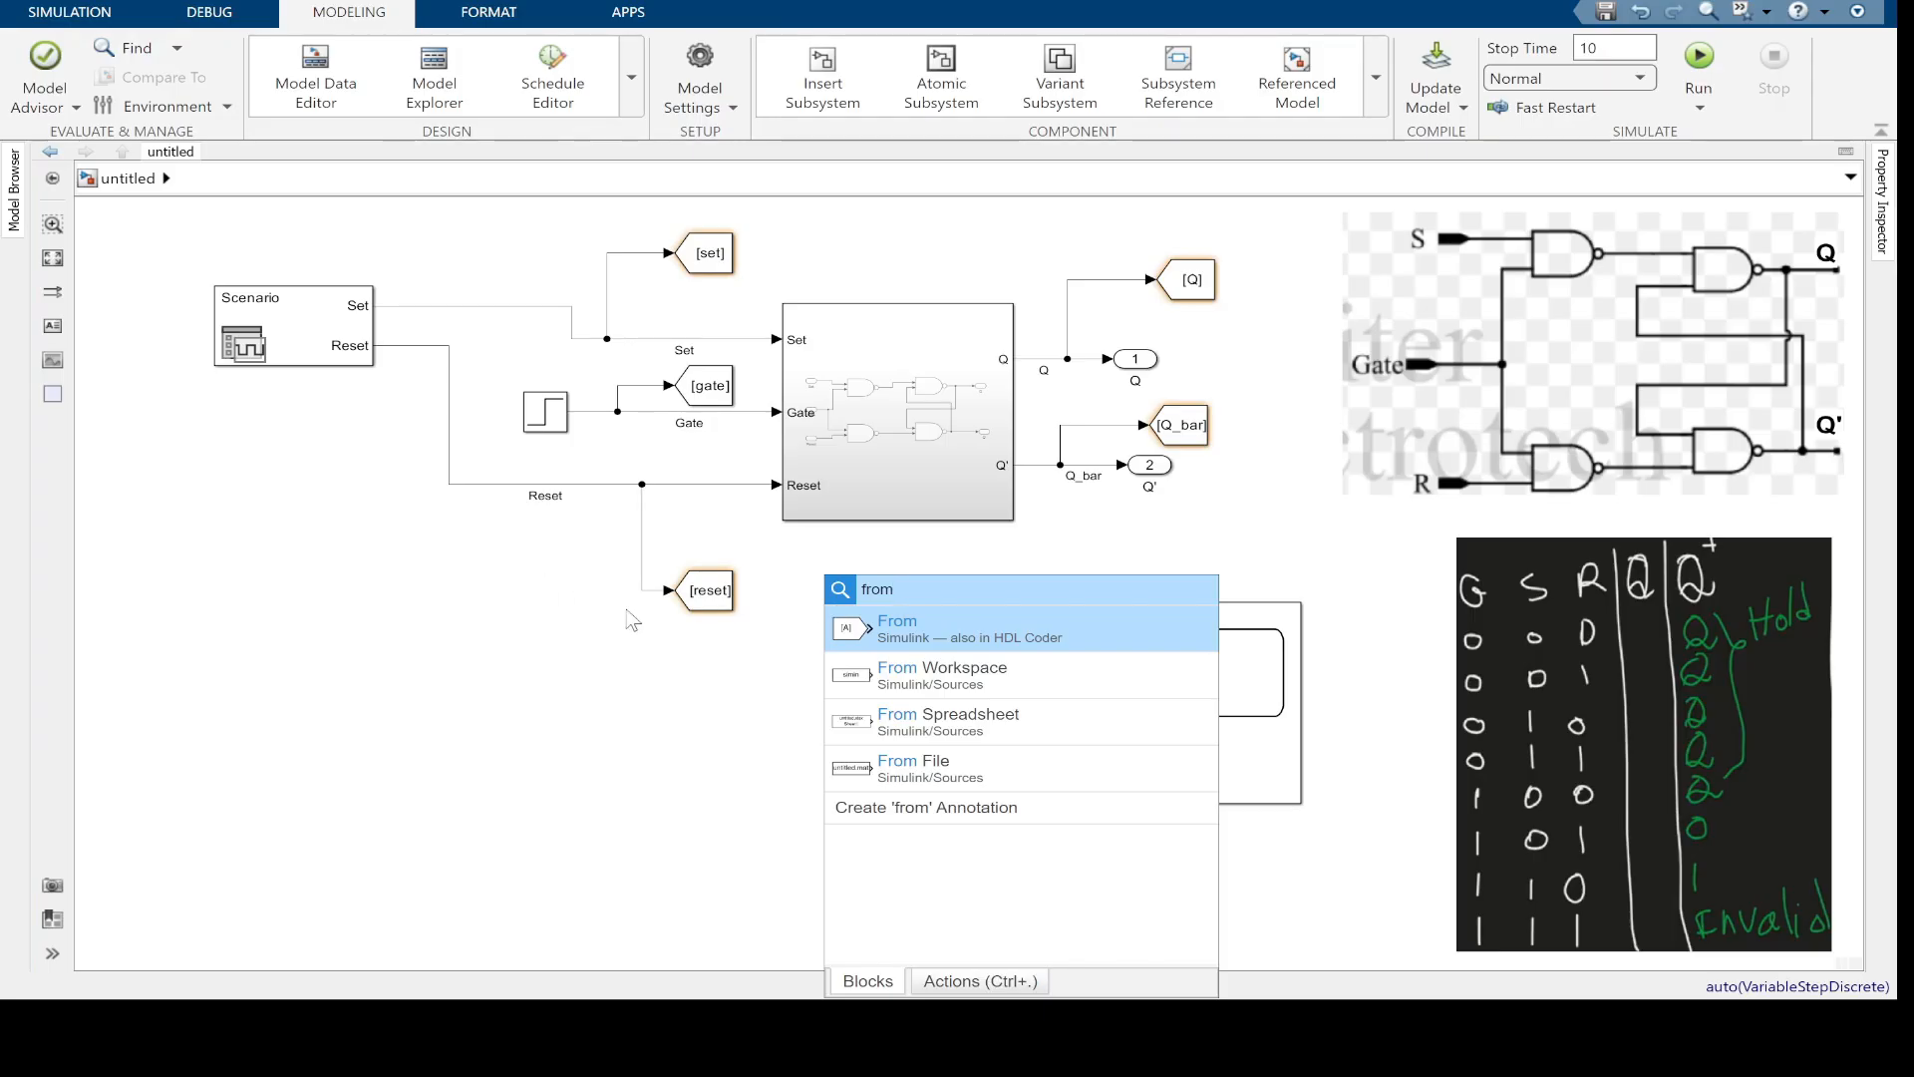
pyautogui.click(868, 638)
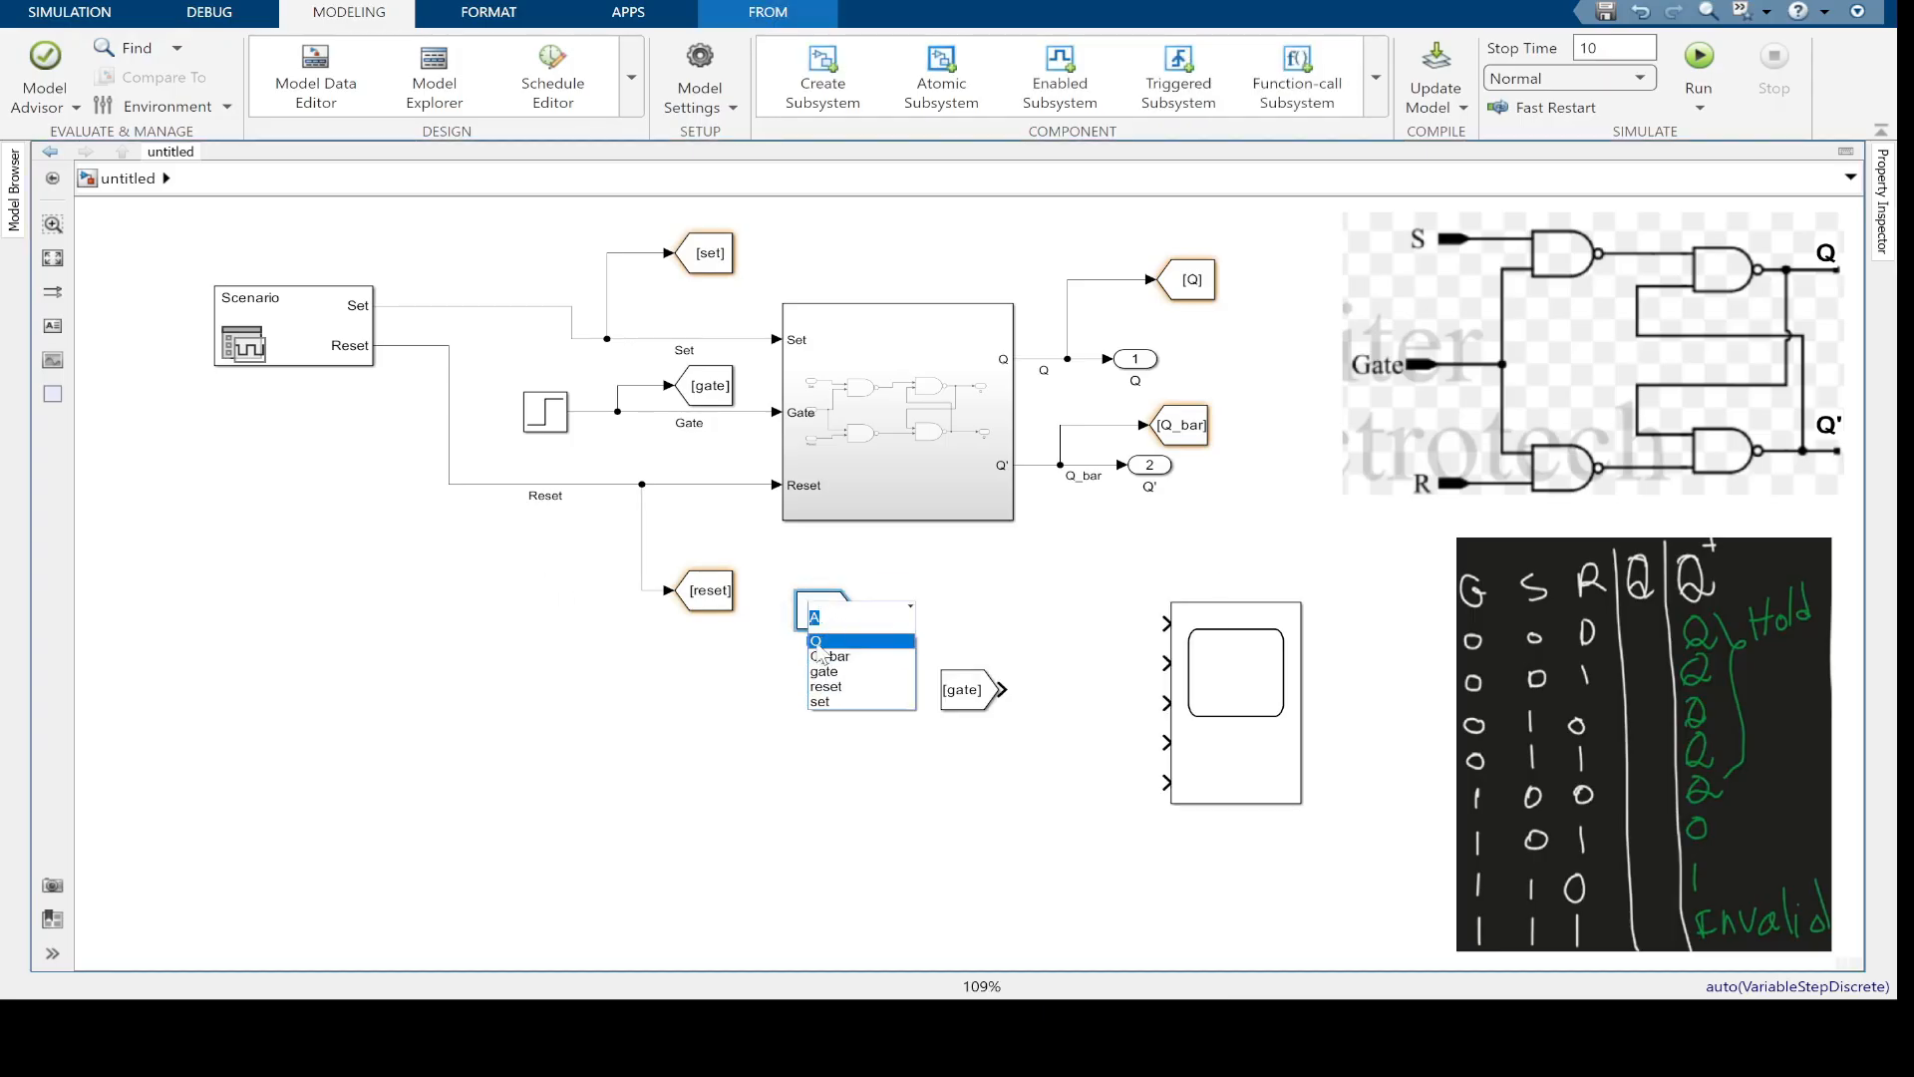
pyautogui.click(785, 658)
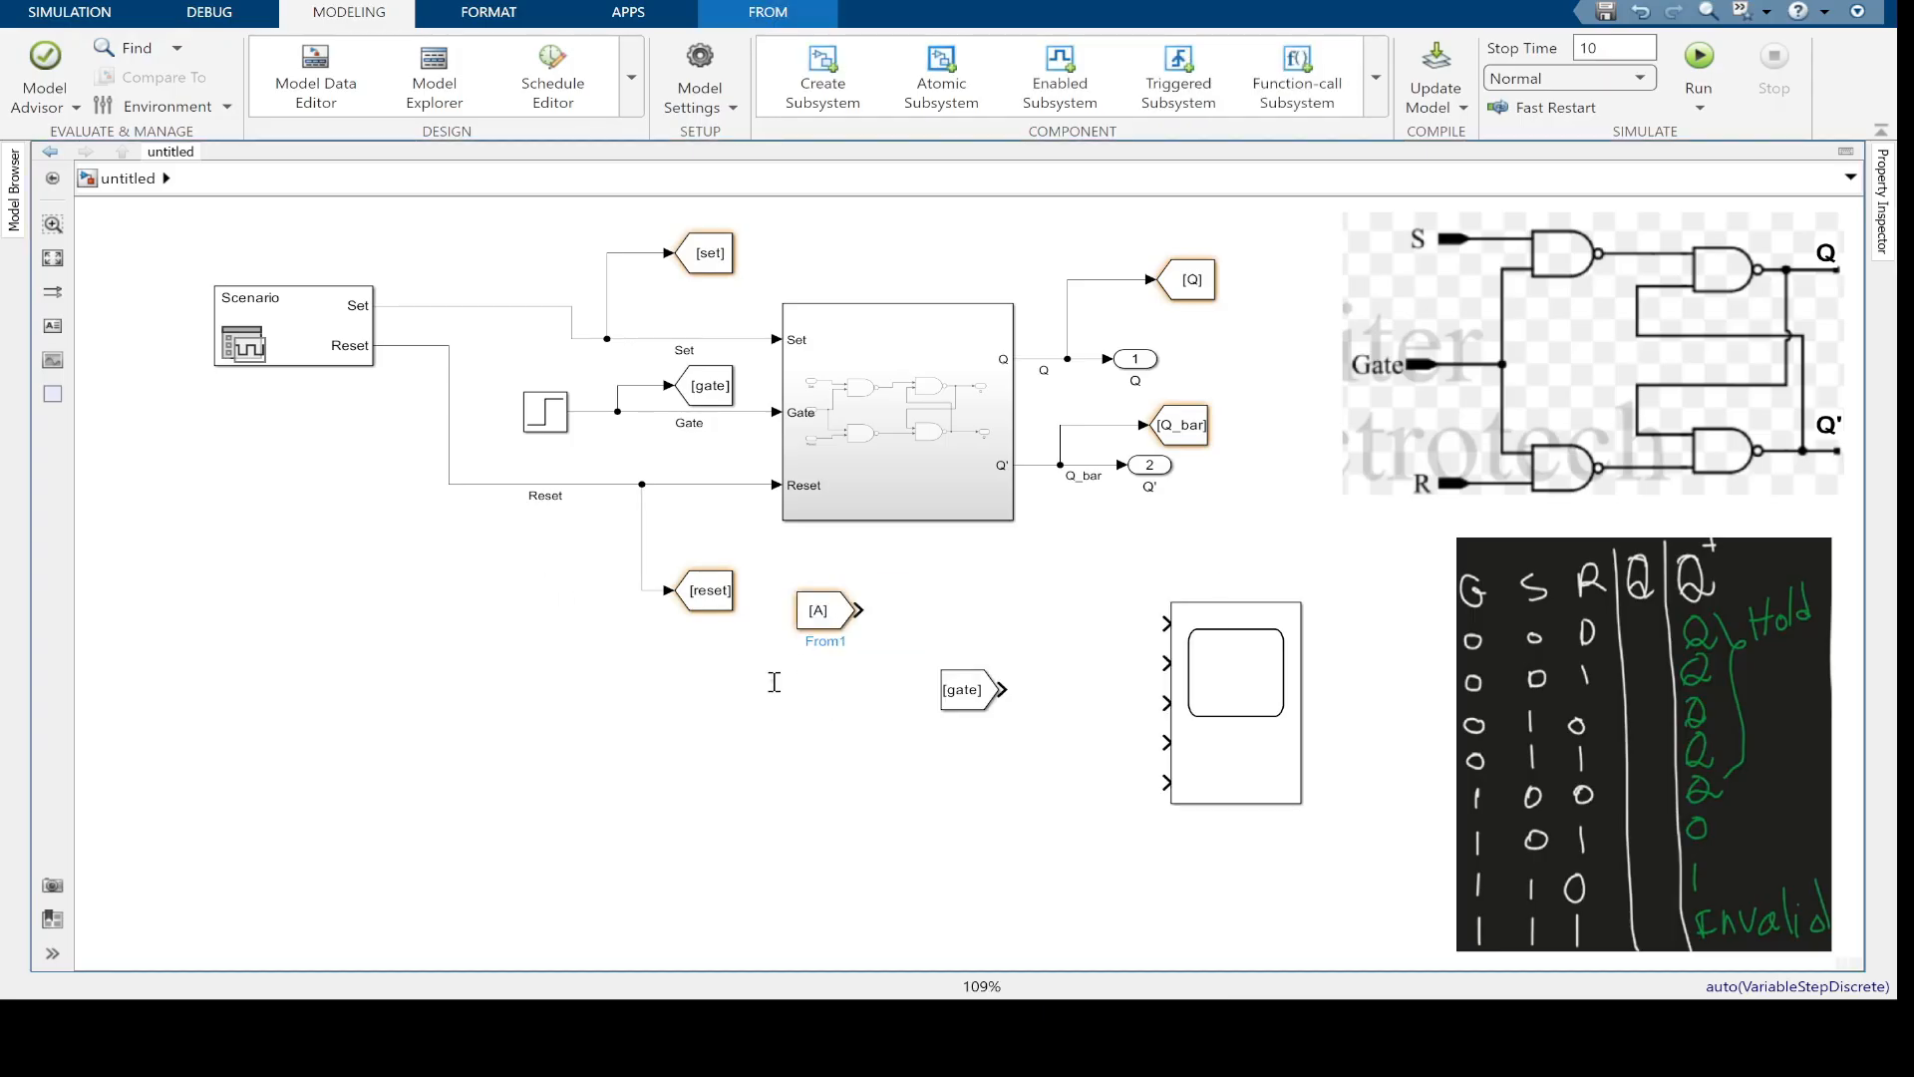
pyautogui.doubleClick(823, 612)
pyautogui.write('gate')
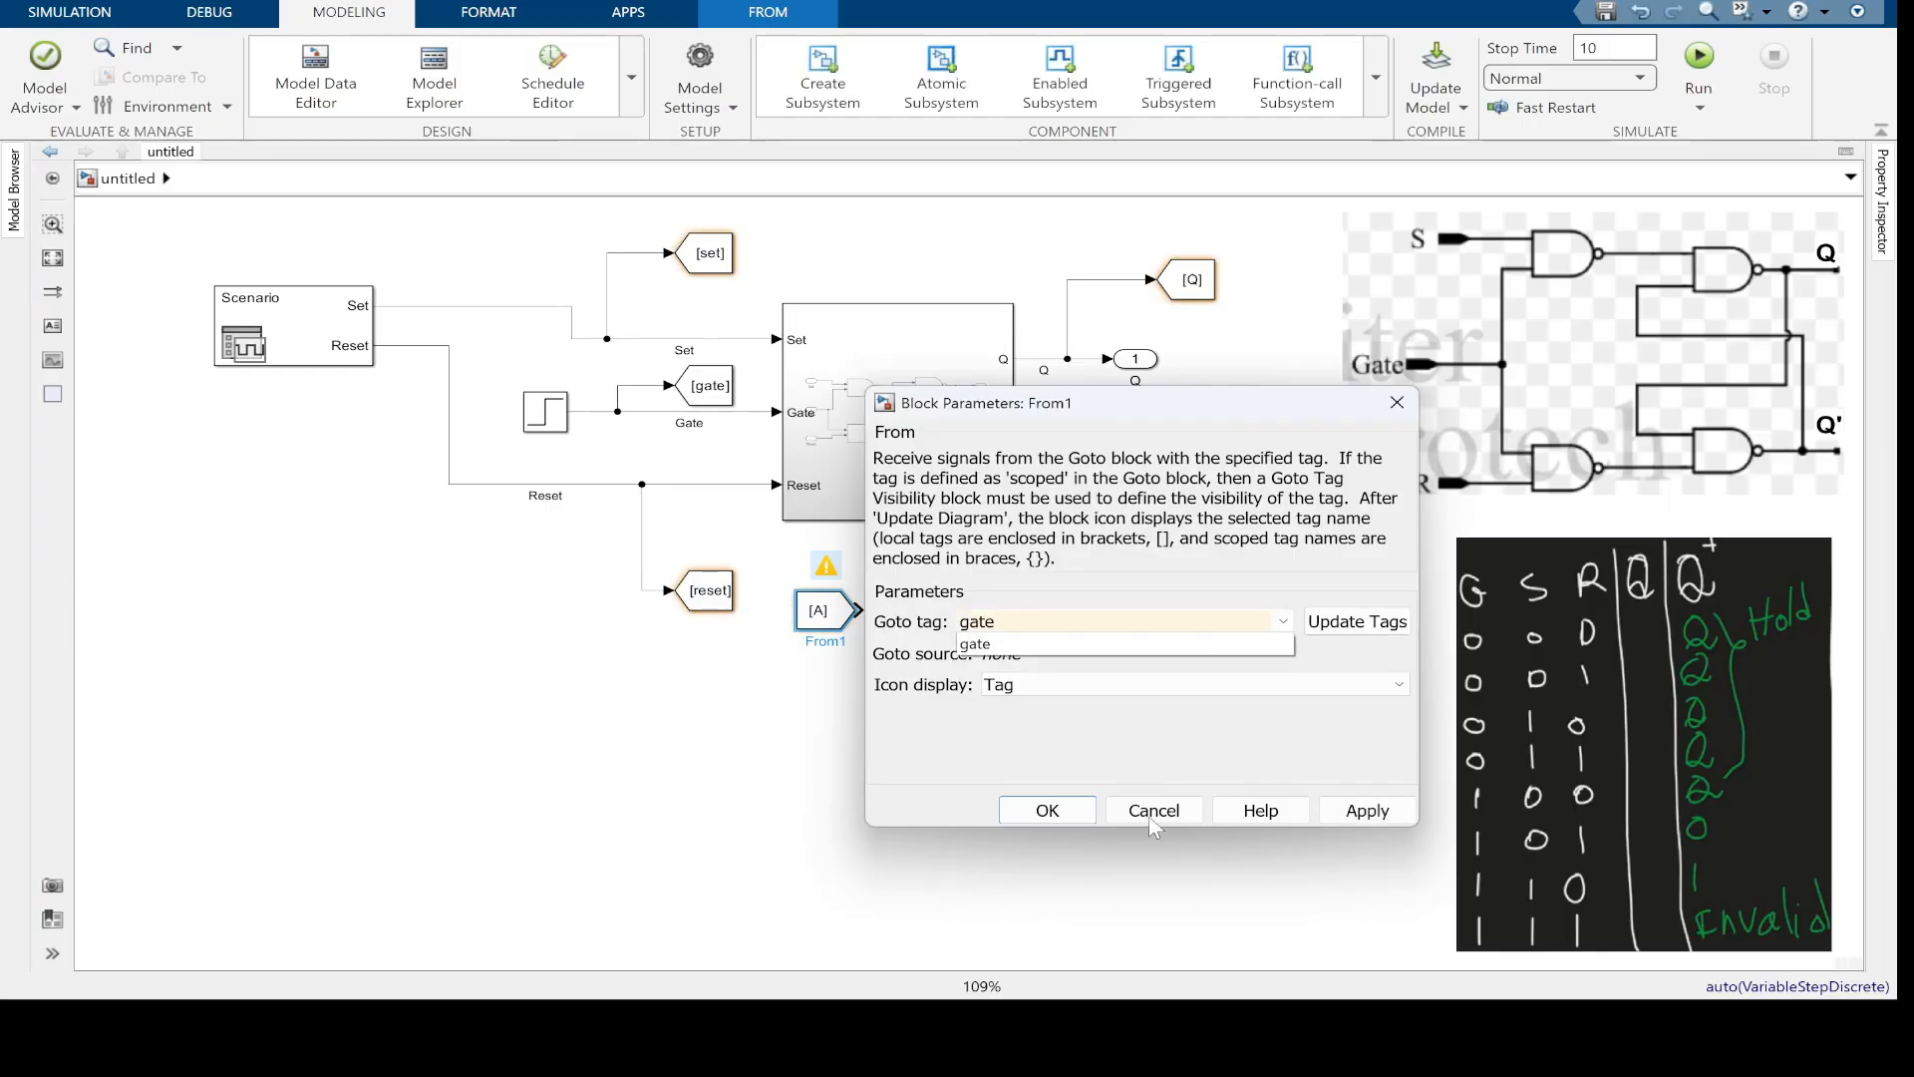
pyautogui.click(1152, 812)
pyautogui.moveTo(784, 531); pyautogui.dragTo(1038, 627)
pyautogui.press('Delete')
# Wire the gate From block to the Scope's first input and a new From block for the set tag to its second
pyautogui.click(1106, 626)
pyautogui.click(942, 697)
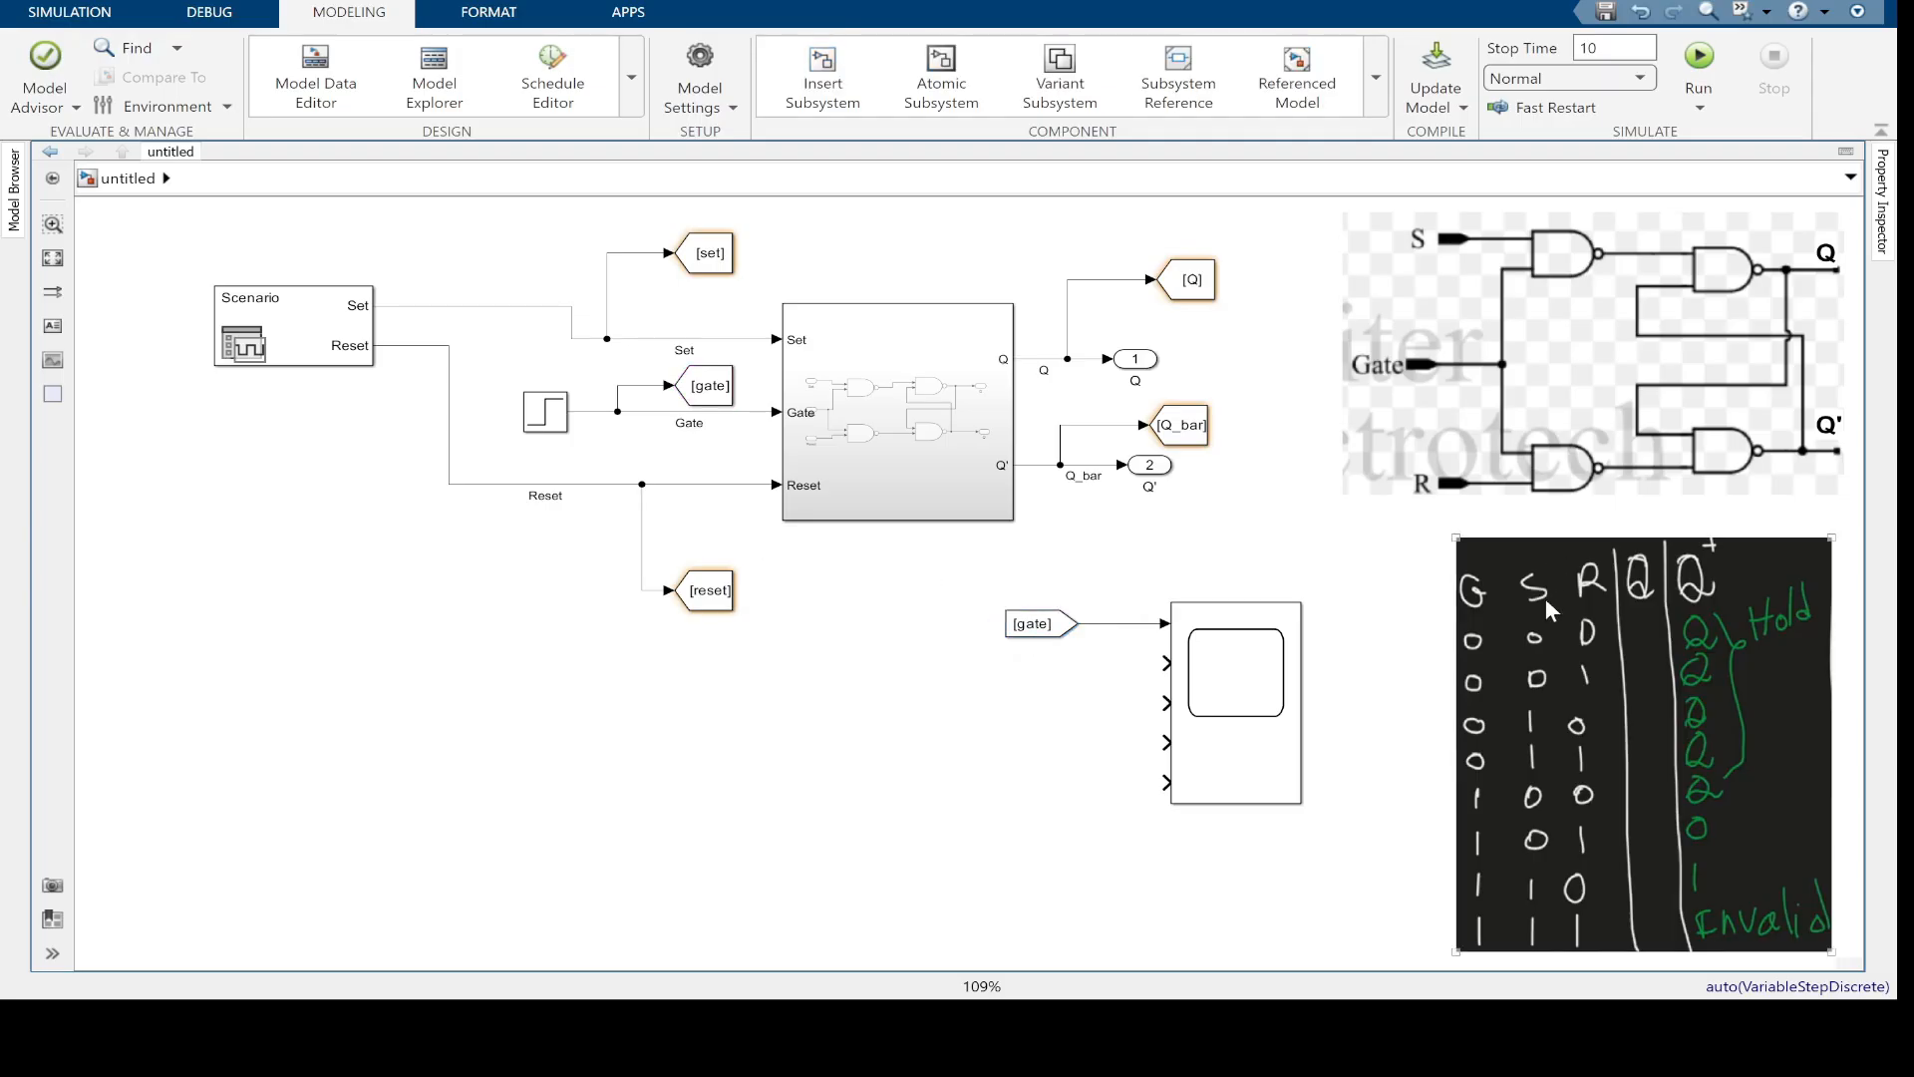
pyautogui.click(706, 249)
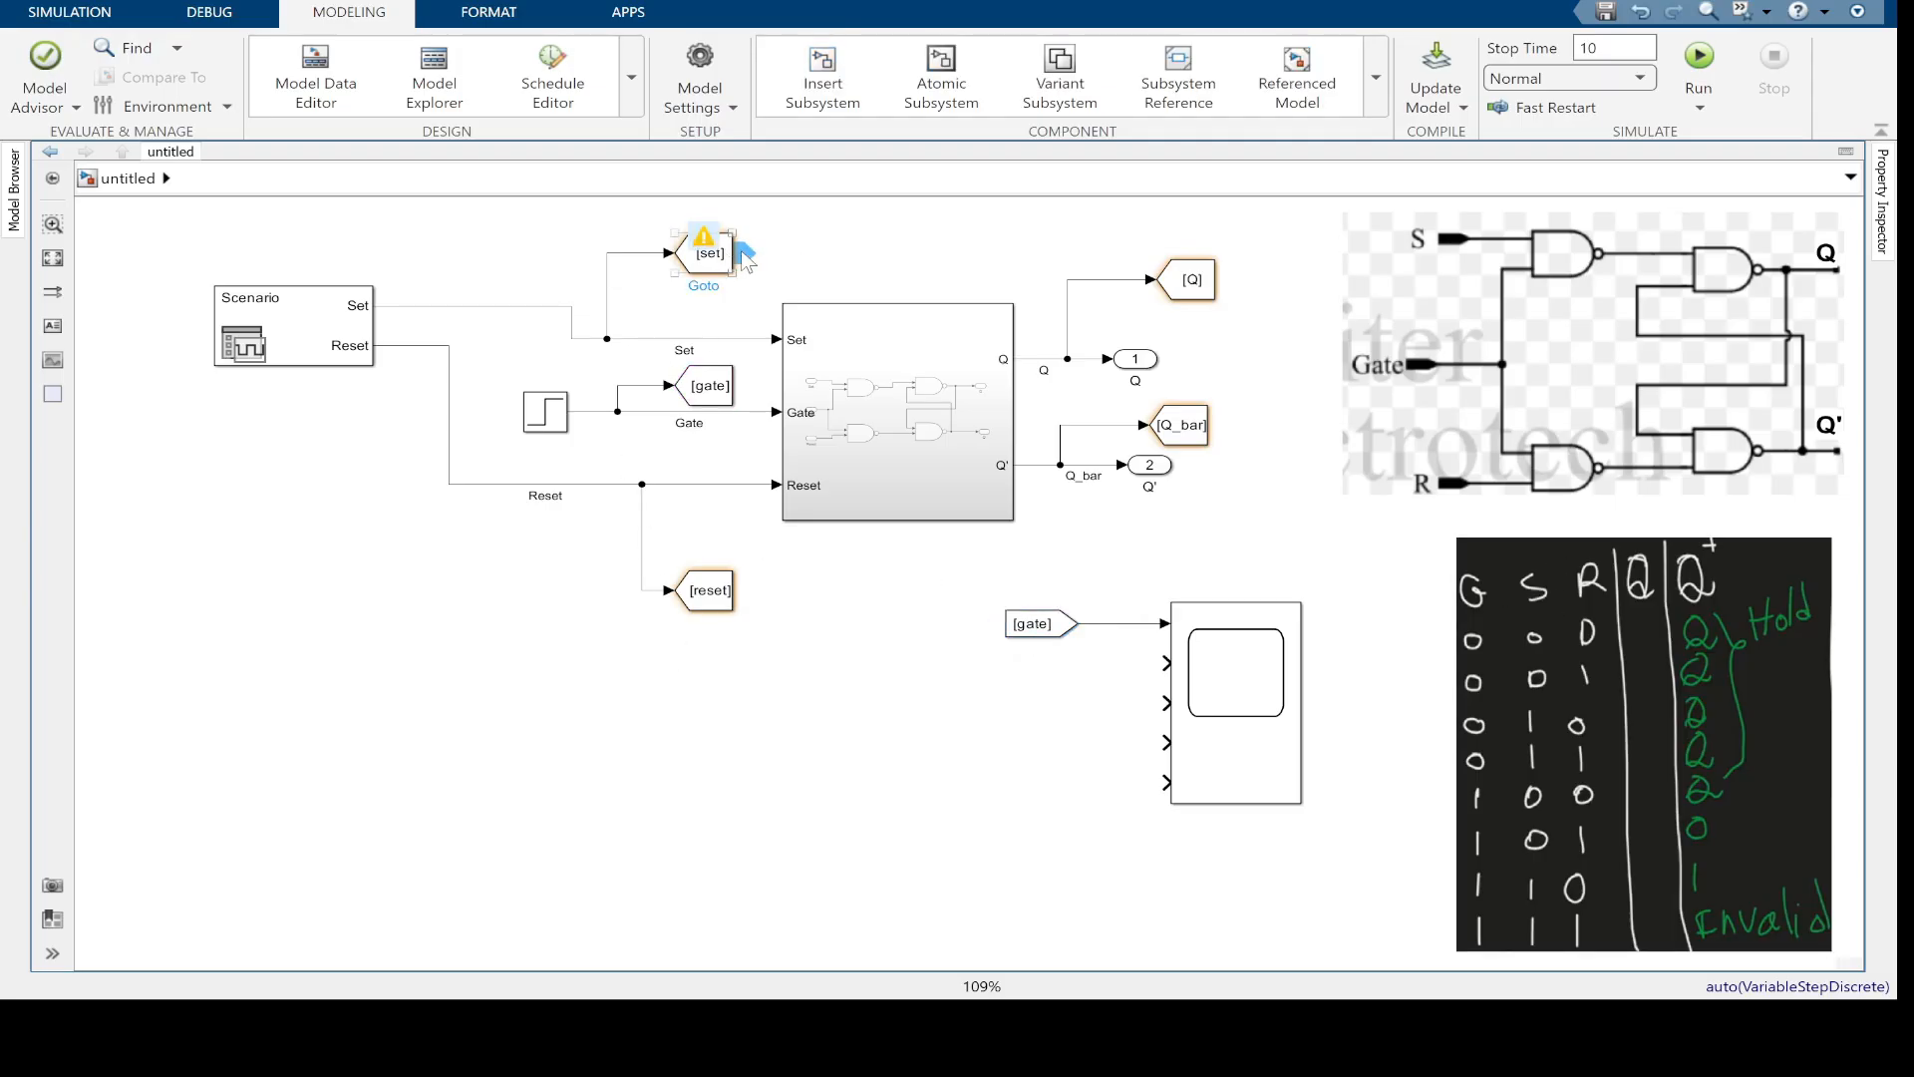
pyautogui.click(750, 252)
pyautogui.moveTo(743, 256); pyautogui.dragTo(1162, 663)
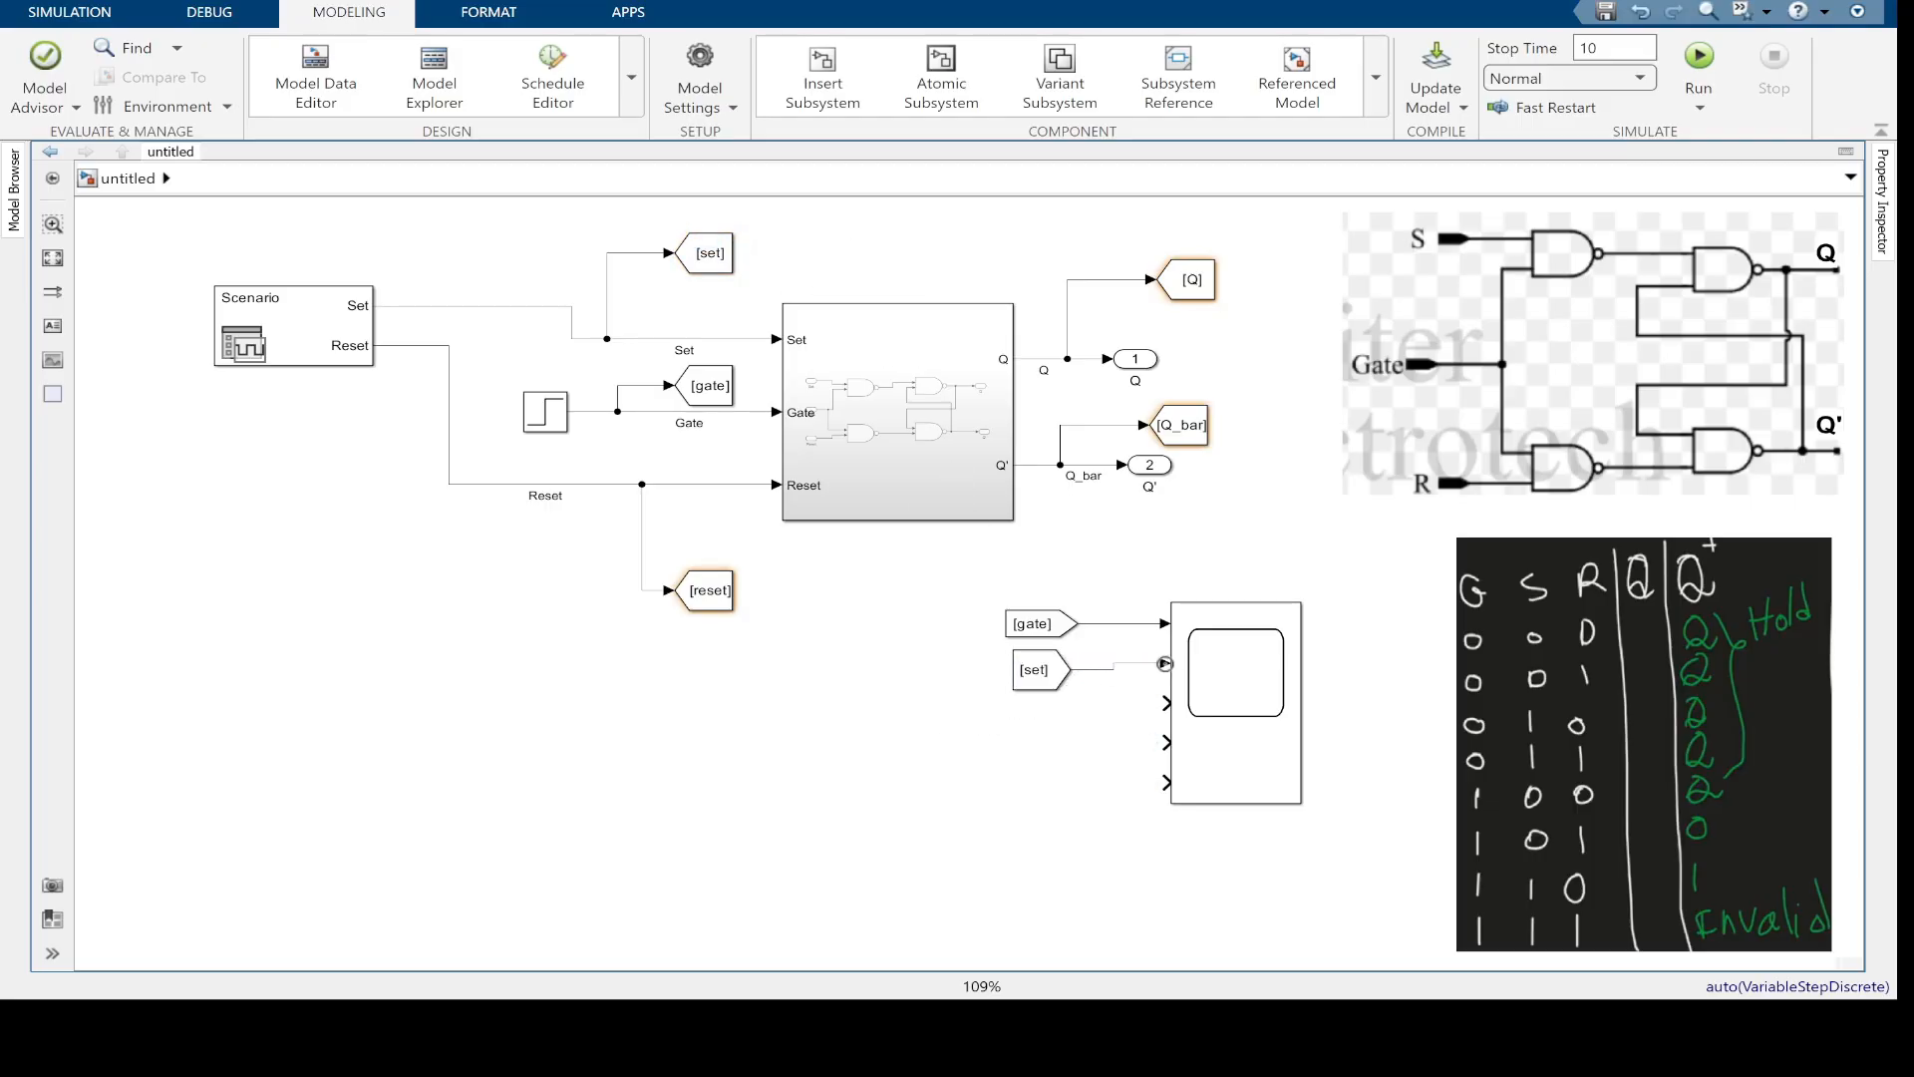
pyautogui.click(1036, 666)
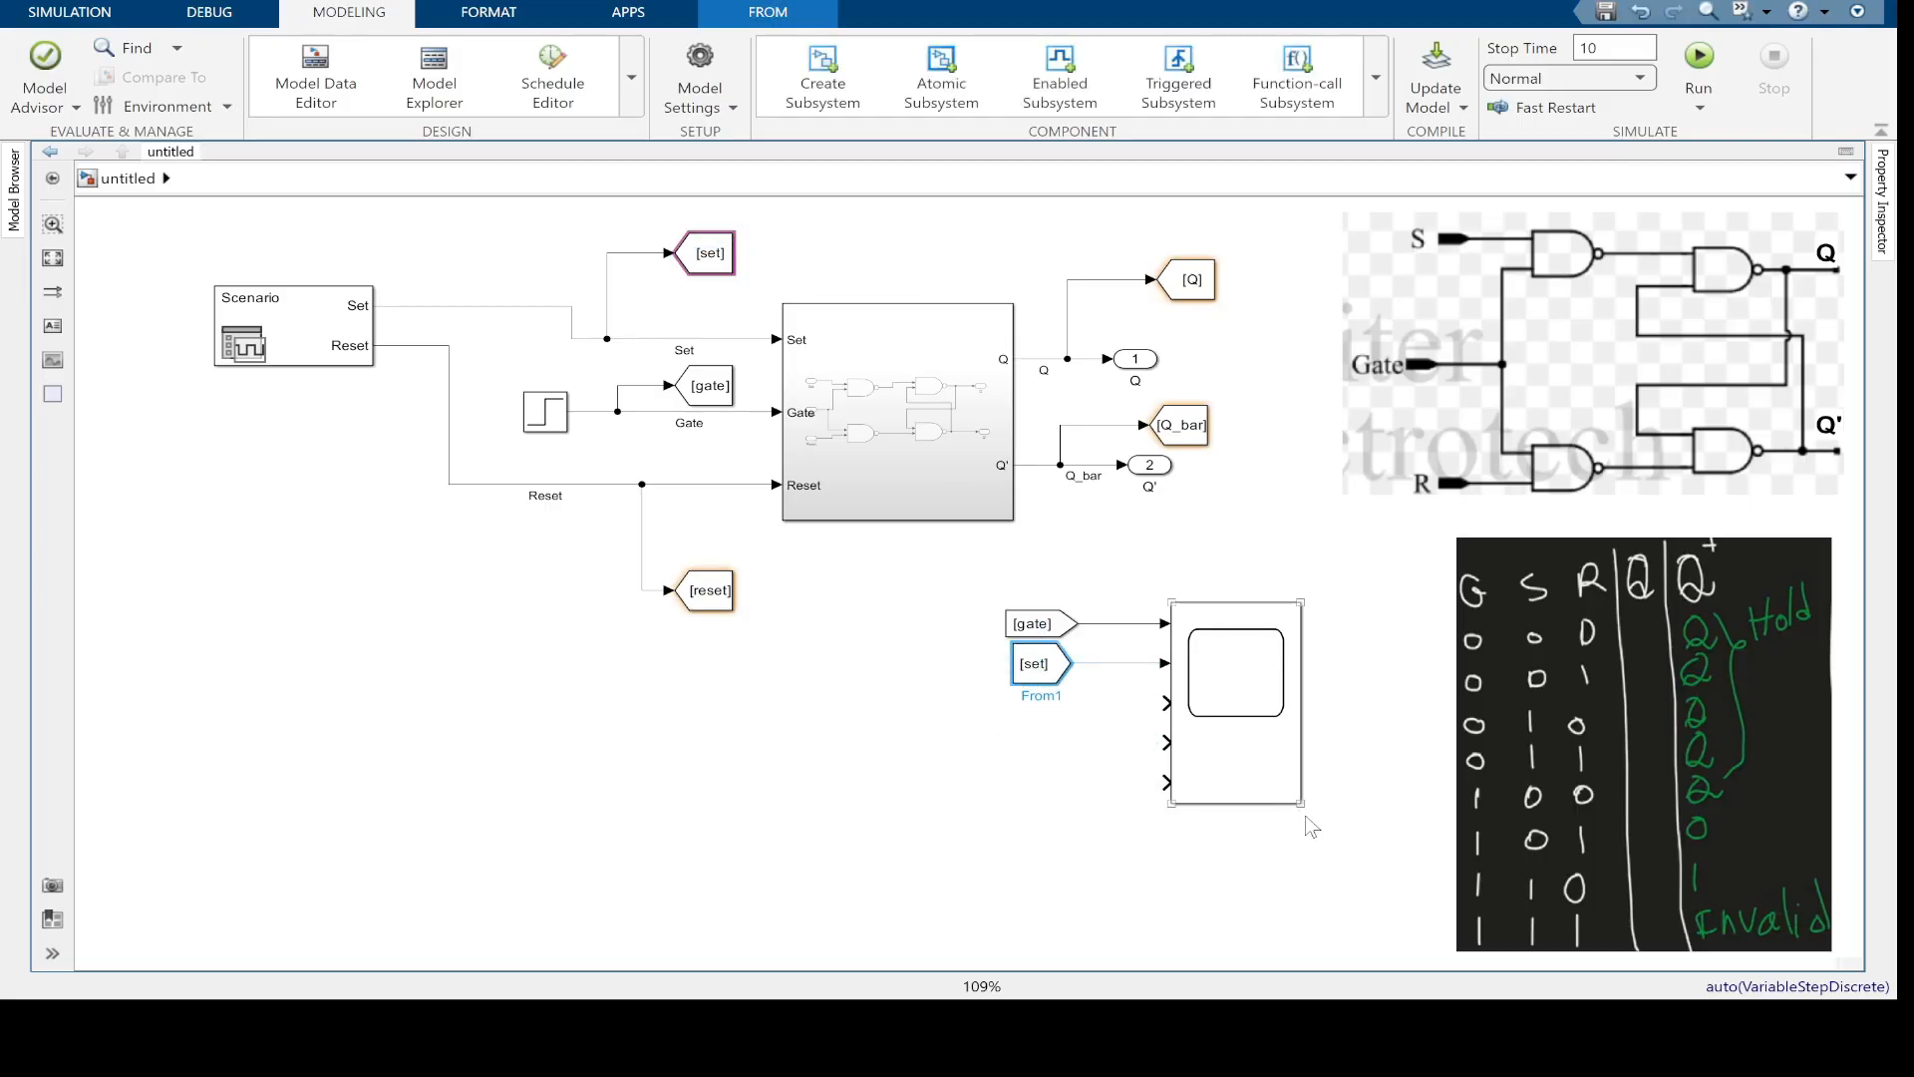
# Enlarge the Scope block downward and connect a new From block for the reset tag to its third input
pyautogui.moveTo(1300, 802); pyautogui.dragTo(1316, 920)
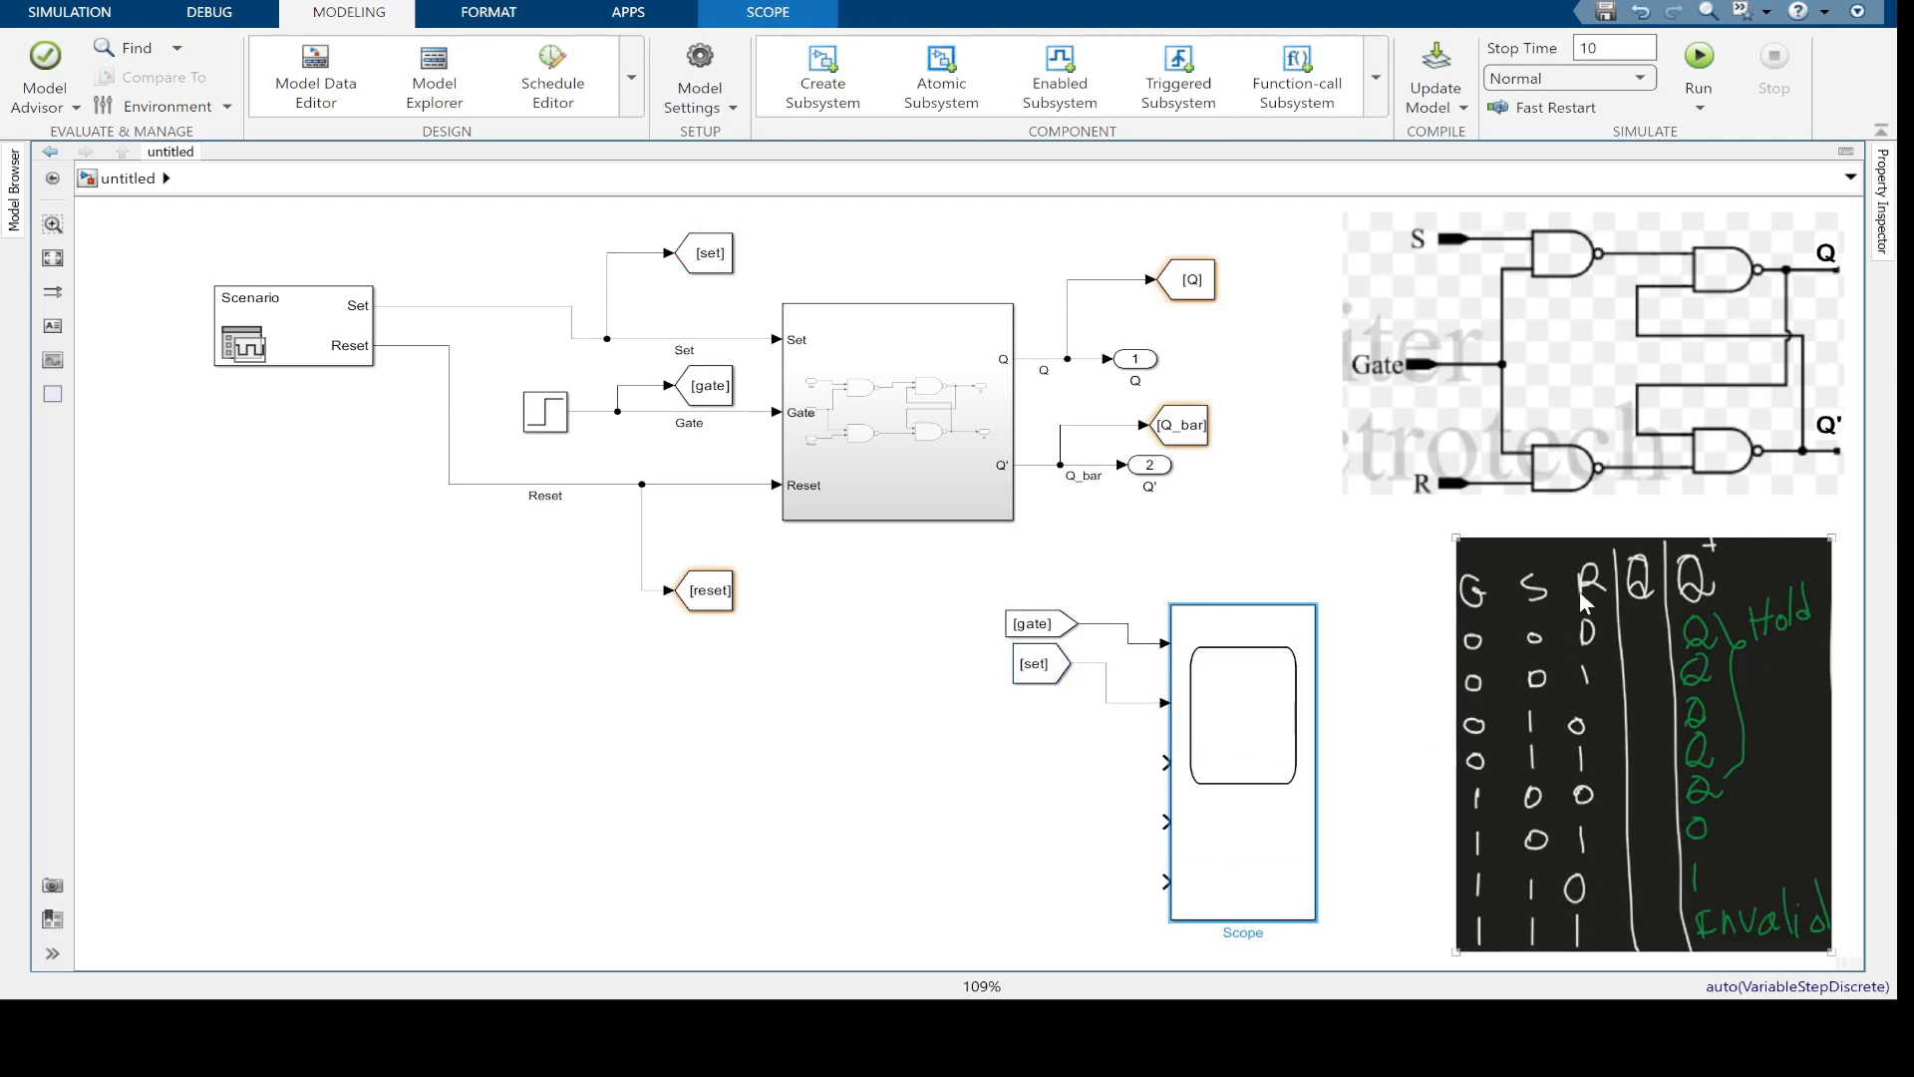
pyautogui.click(726, 593)
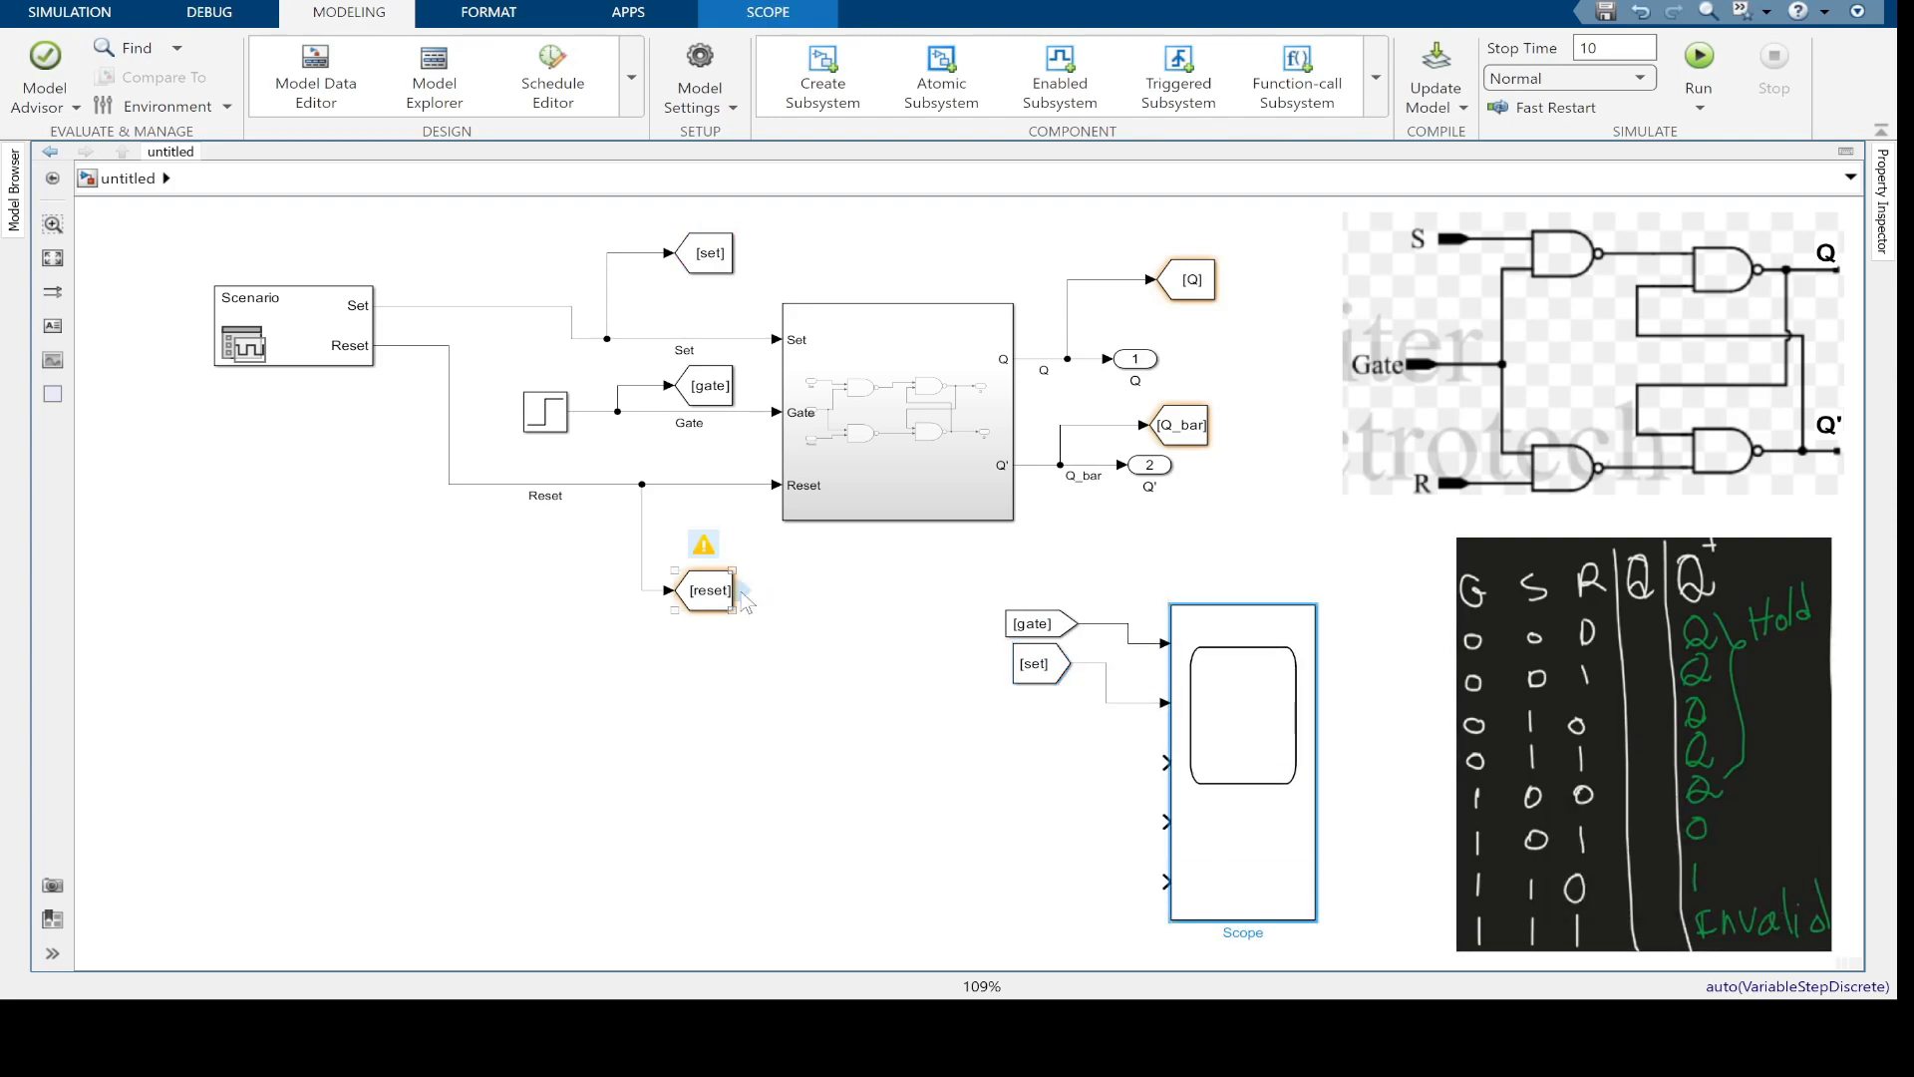
pyautogui.moveTo(743, 592); pyautogui.dragTo(1184, 767)
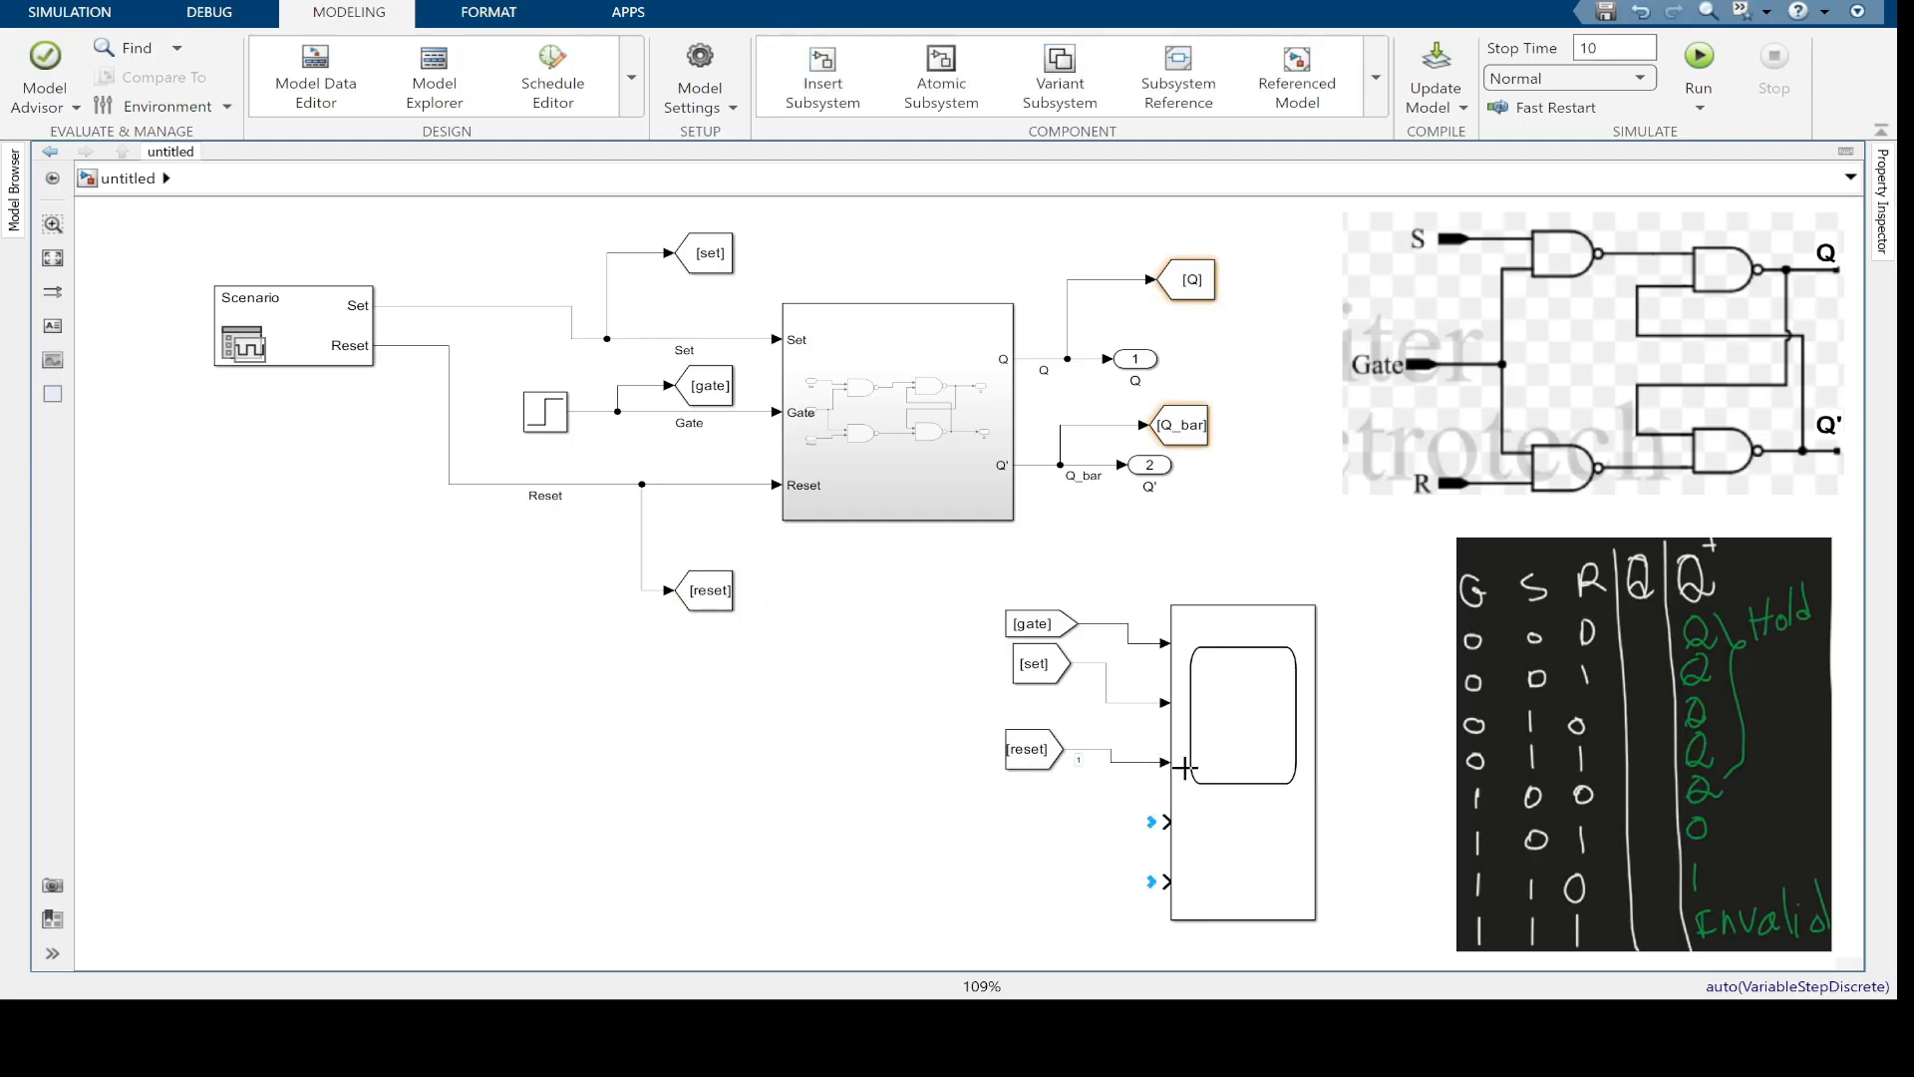
# Create From blocks for the Q and Q_bar tags and connect them to the Scope's fourth and fifth inputs
pyautogui.click(1192, 282)
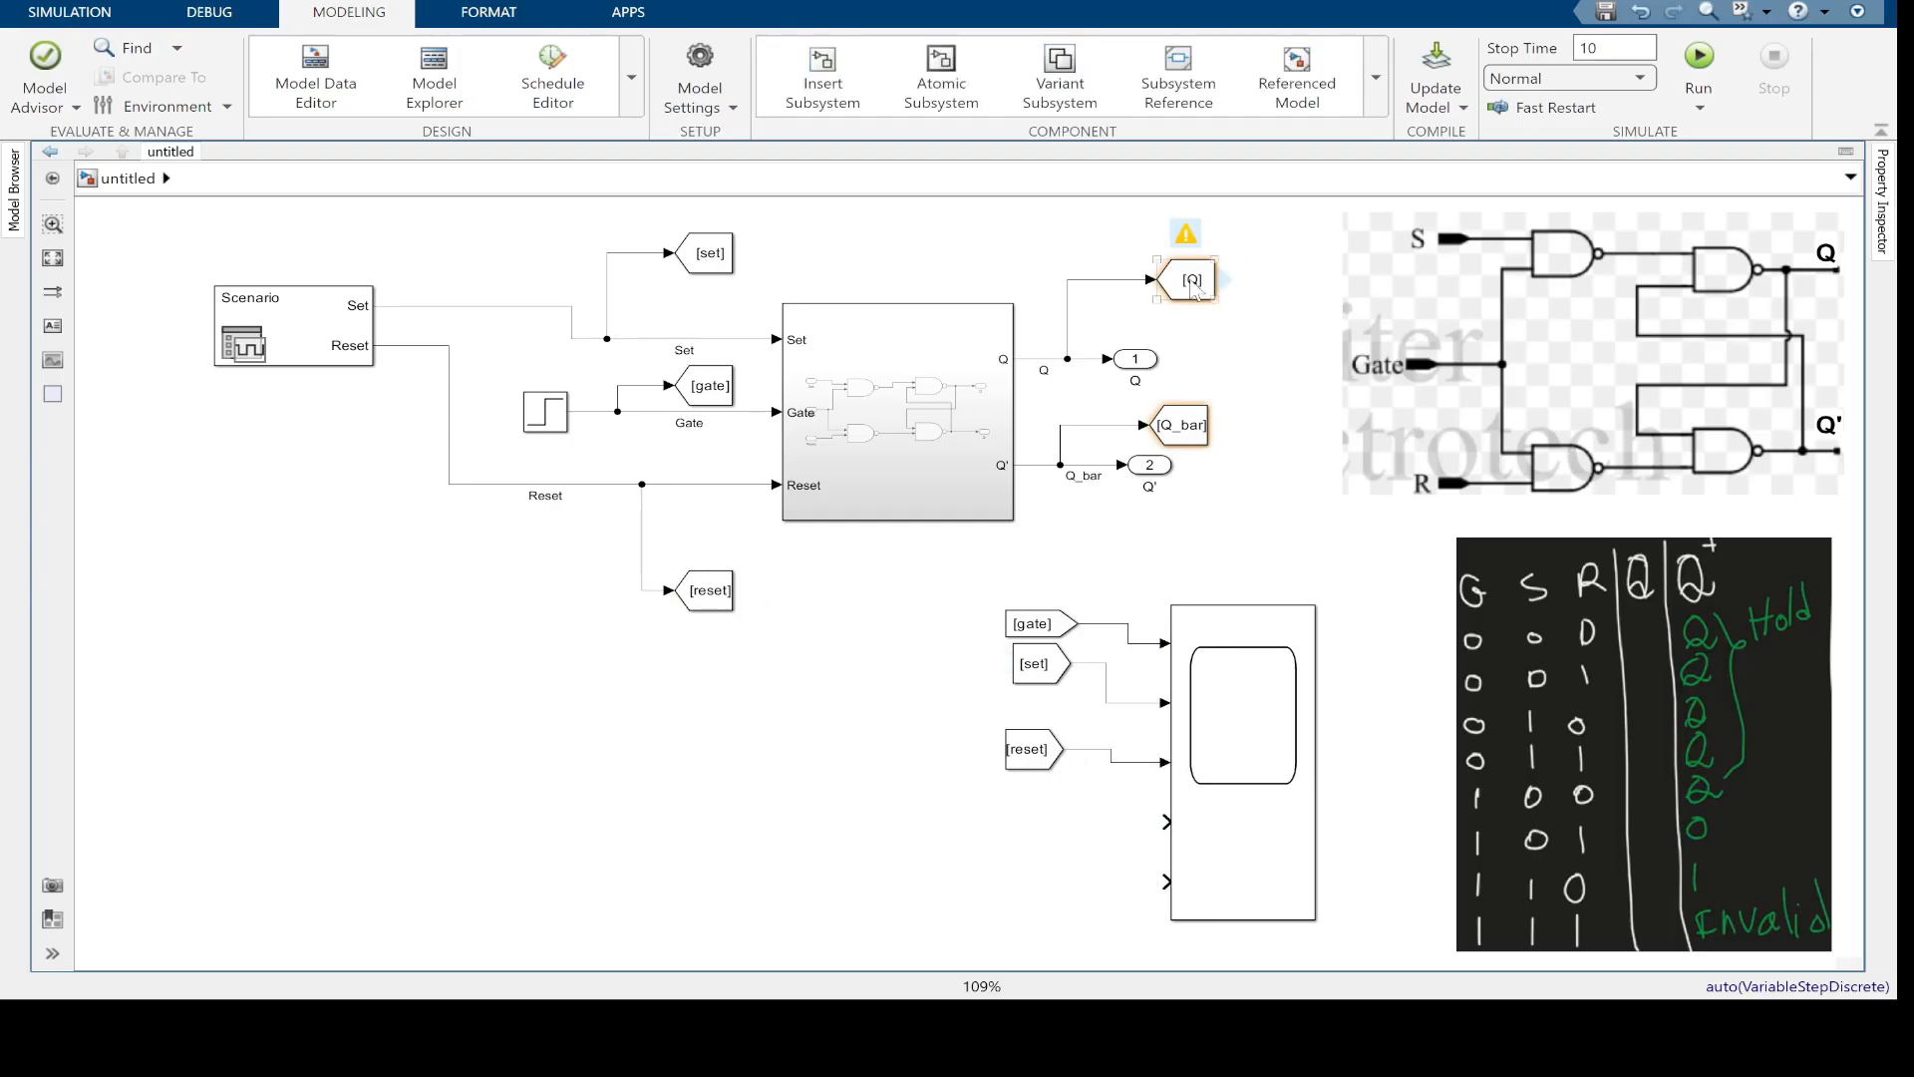
pyautogui.moveTo(1232, 282); pyautogui.dragTo(1191, 823)
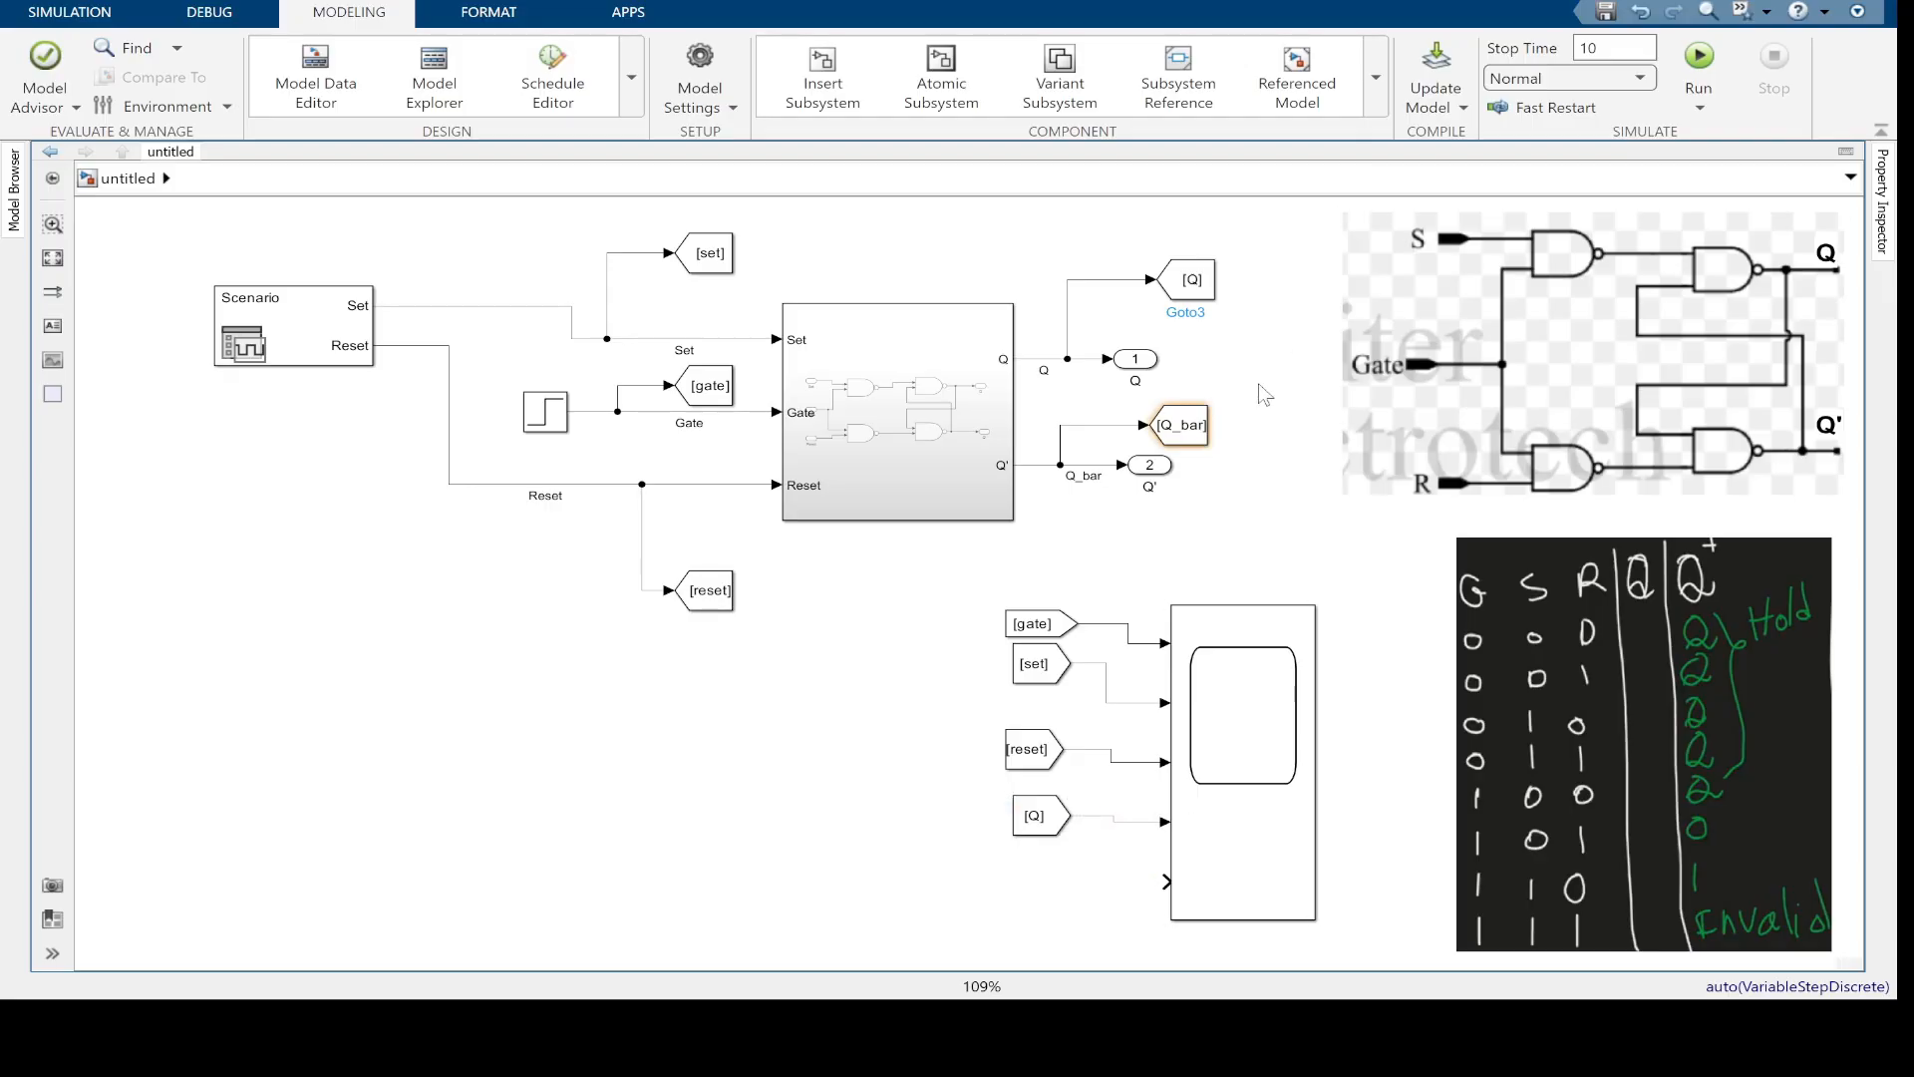
pyautogui.click(1181, 425)
pyautogui.moveTo(1224, 424); pyautogui.dragTo(1164, 882)
# Align the set, reset and Q_bar From blocks with their corresponding Scope inputs
pyautogui.moveTo(1020, 883); pyautogui.dragTo(1032, 897)
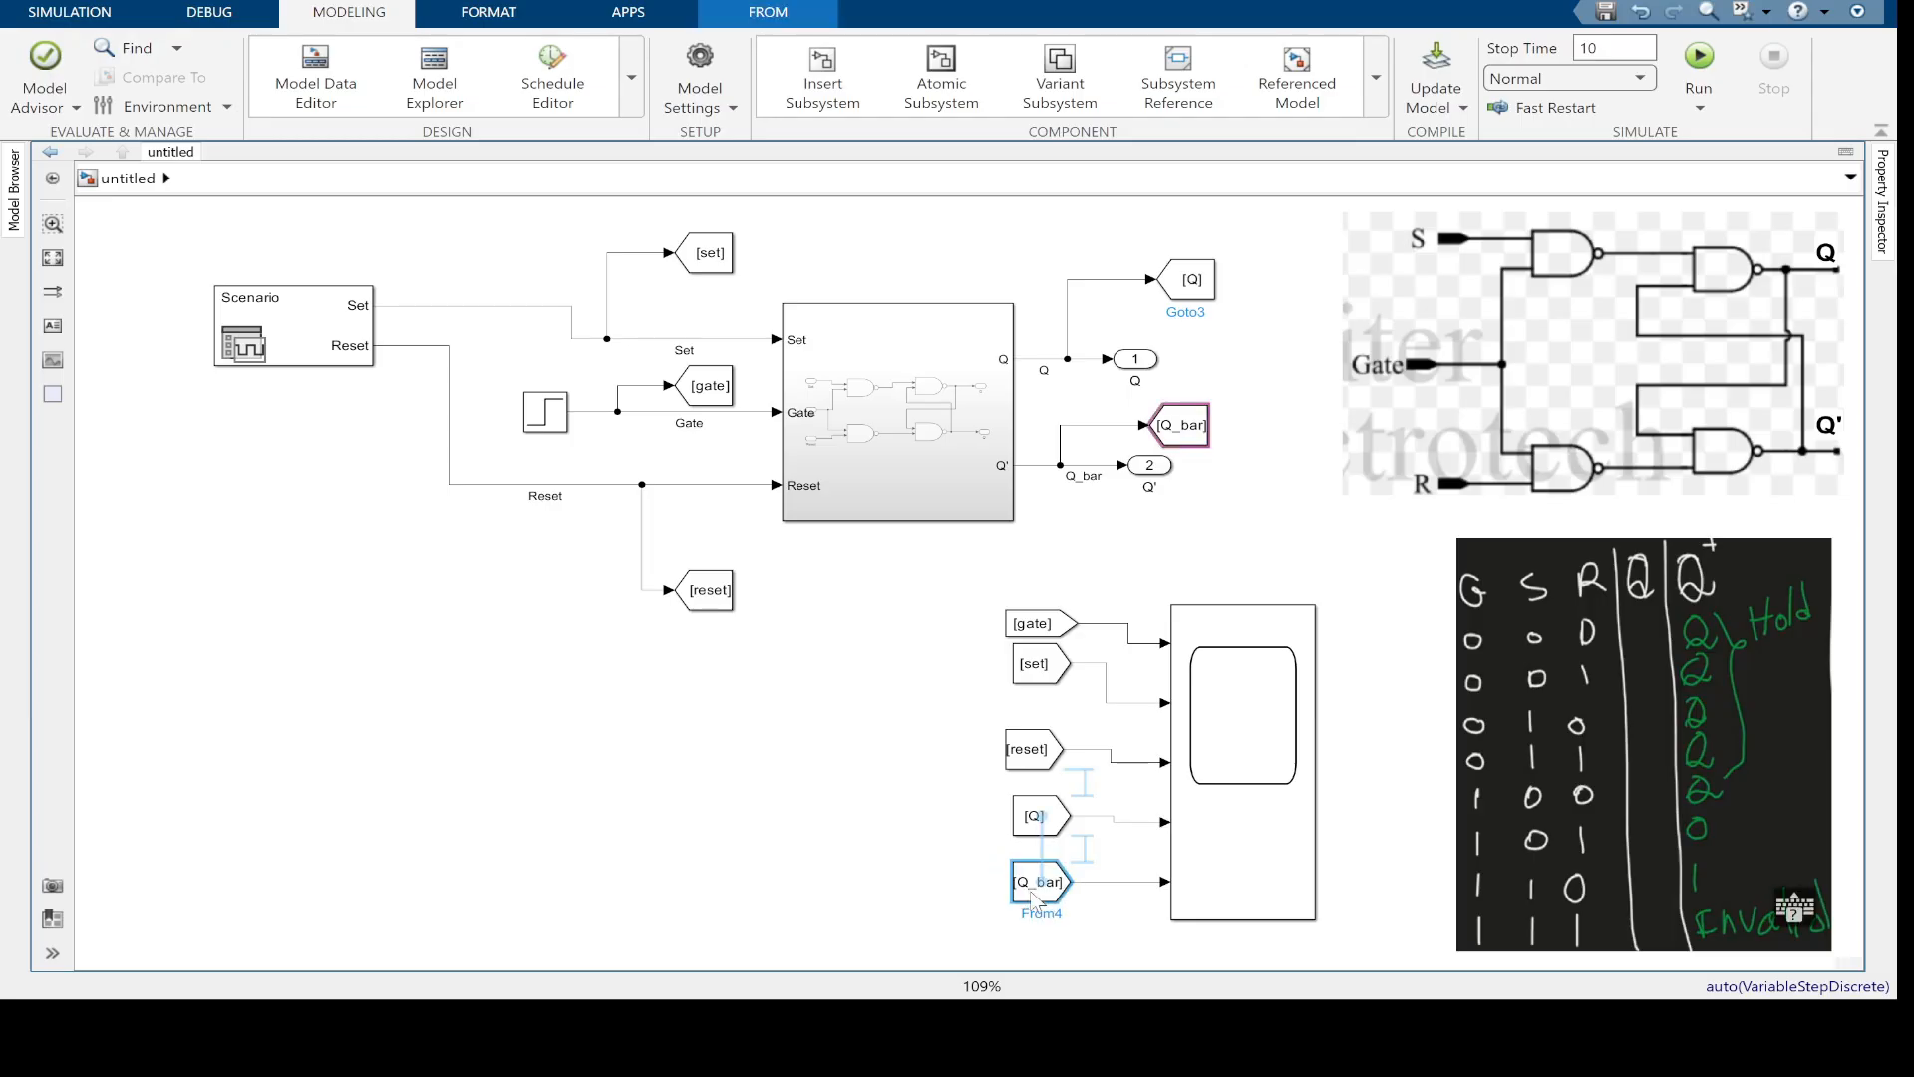
pyautogui.moveTo(1033, 663); pyautogui.dragTo(1044, 762)
pyautogui.click(911, 833)
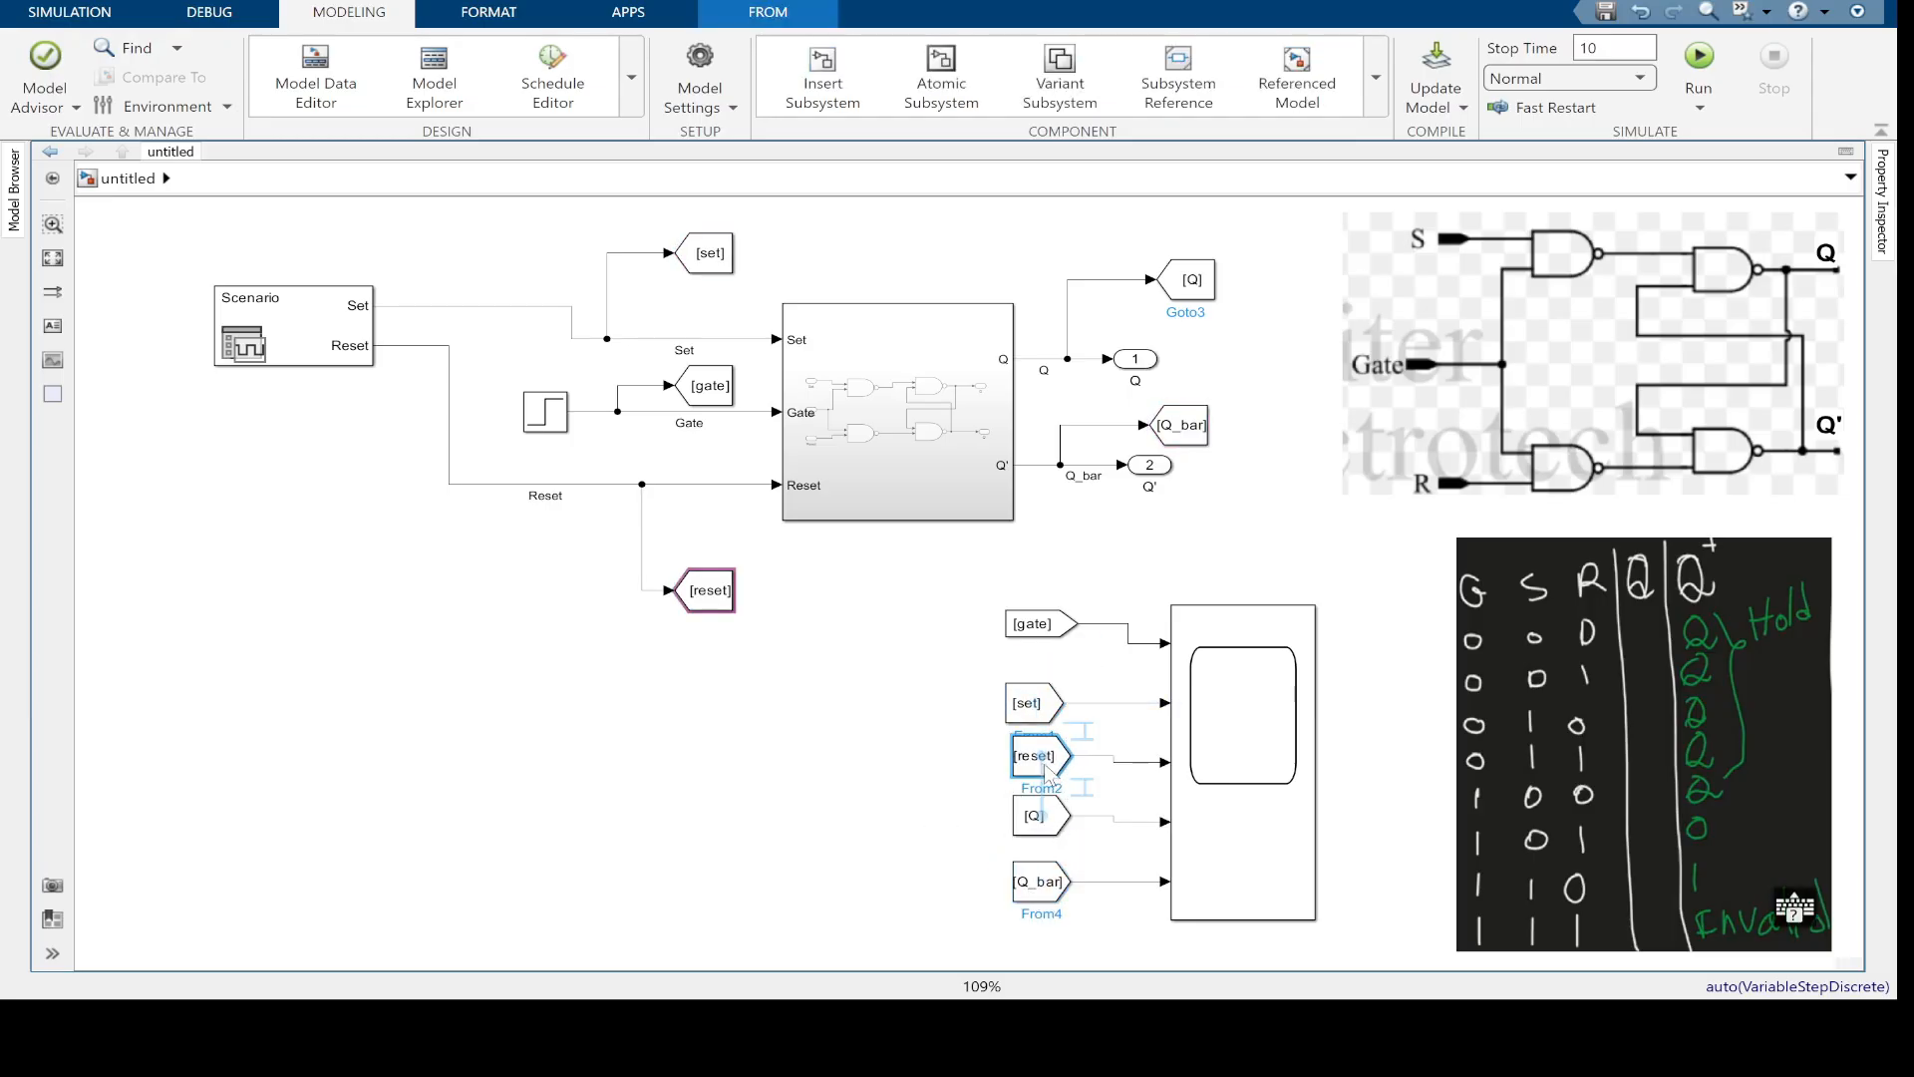
# Name the signals entering the Scope's first three inputs G, Set and Reset
pyautogui.click(1029, 664)
pyautogui.click(1117, 626)
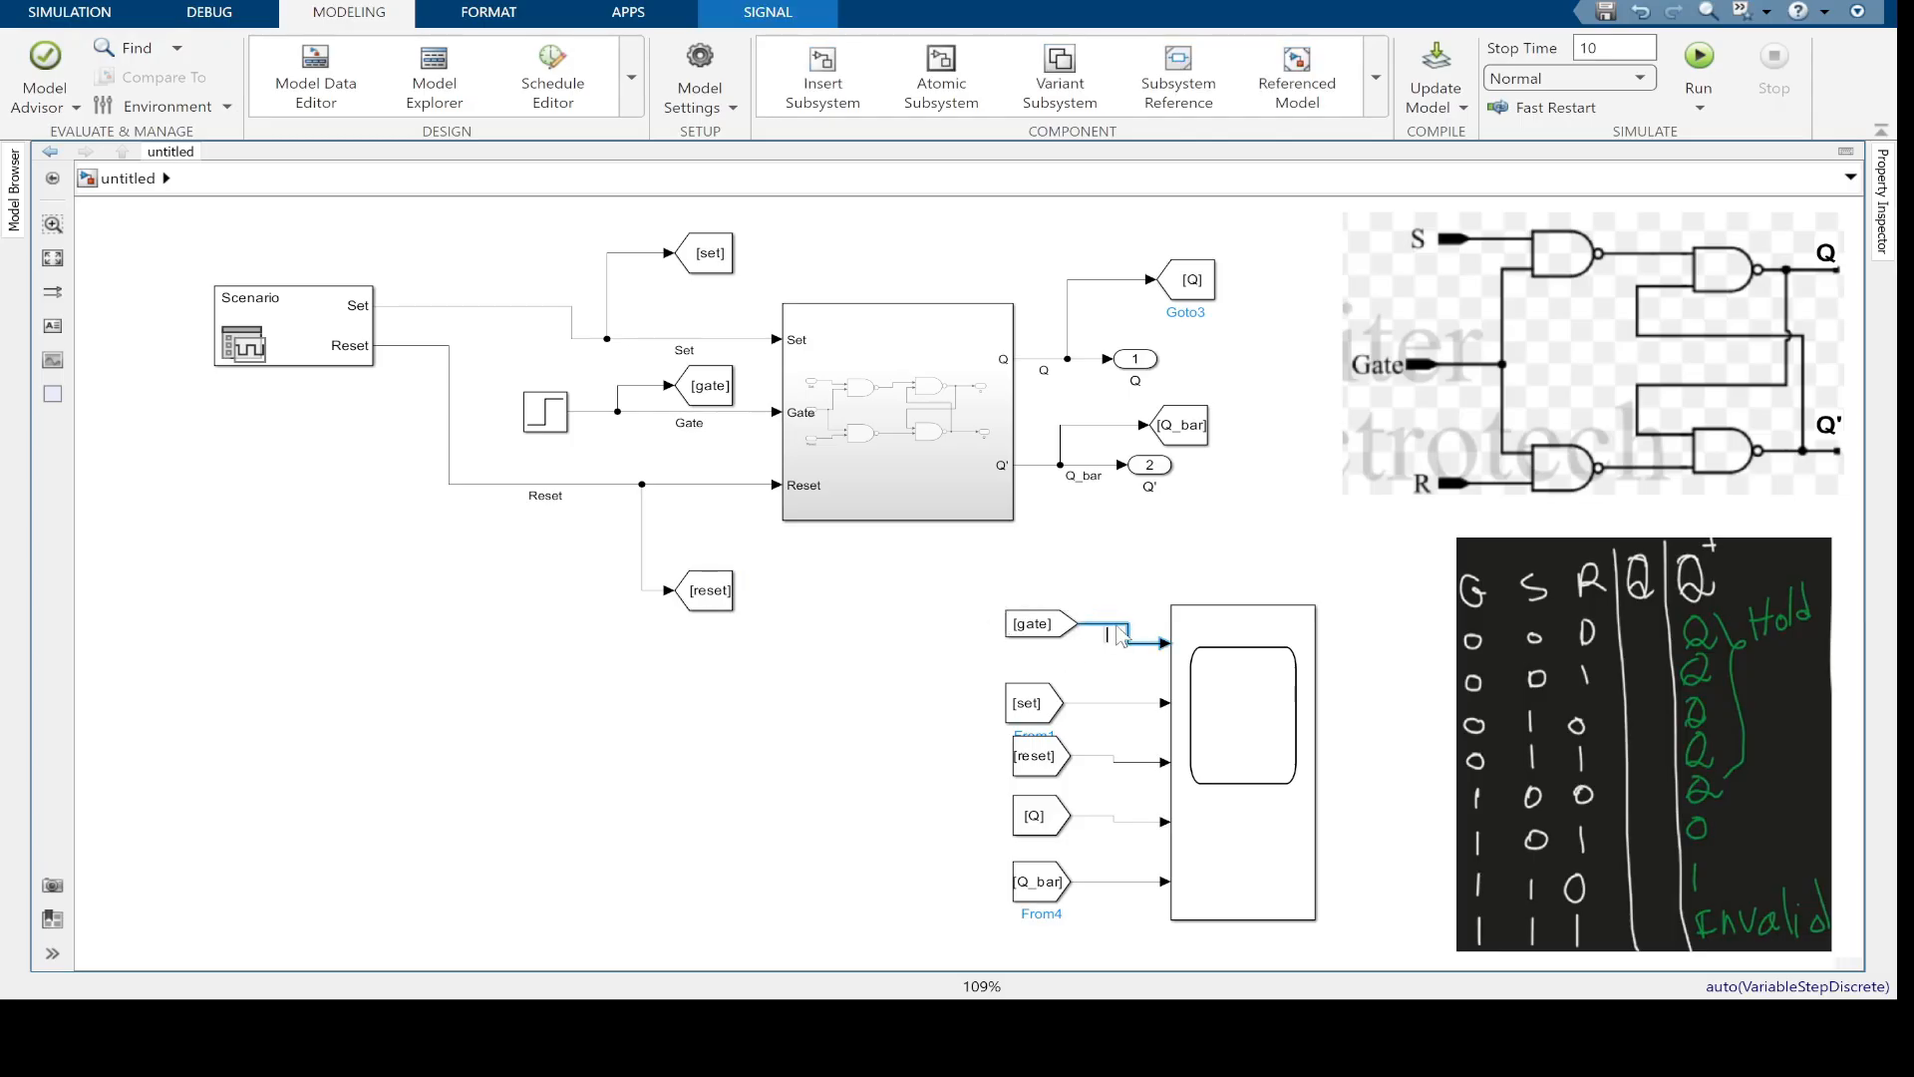
pyautogui.click(921, 686)
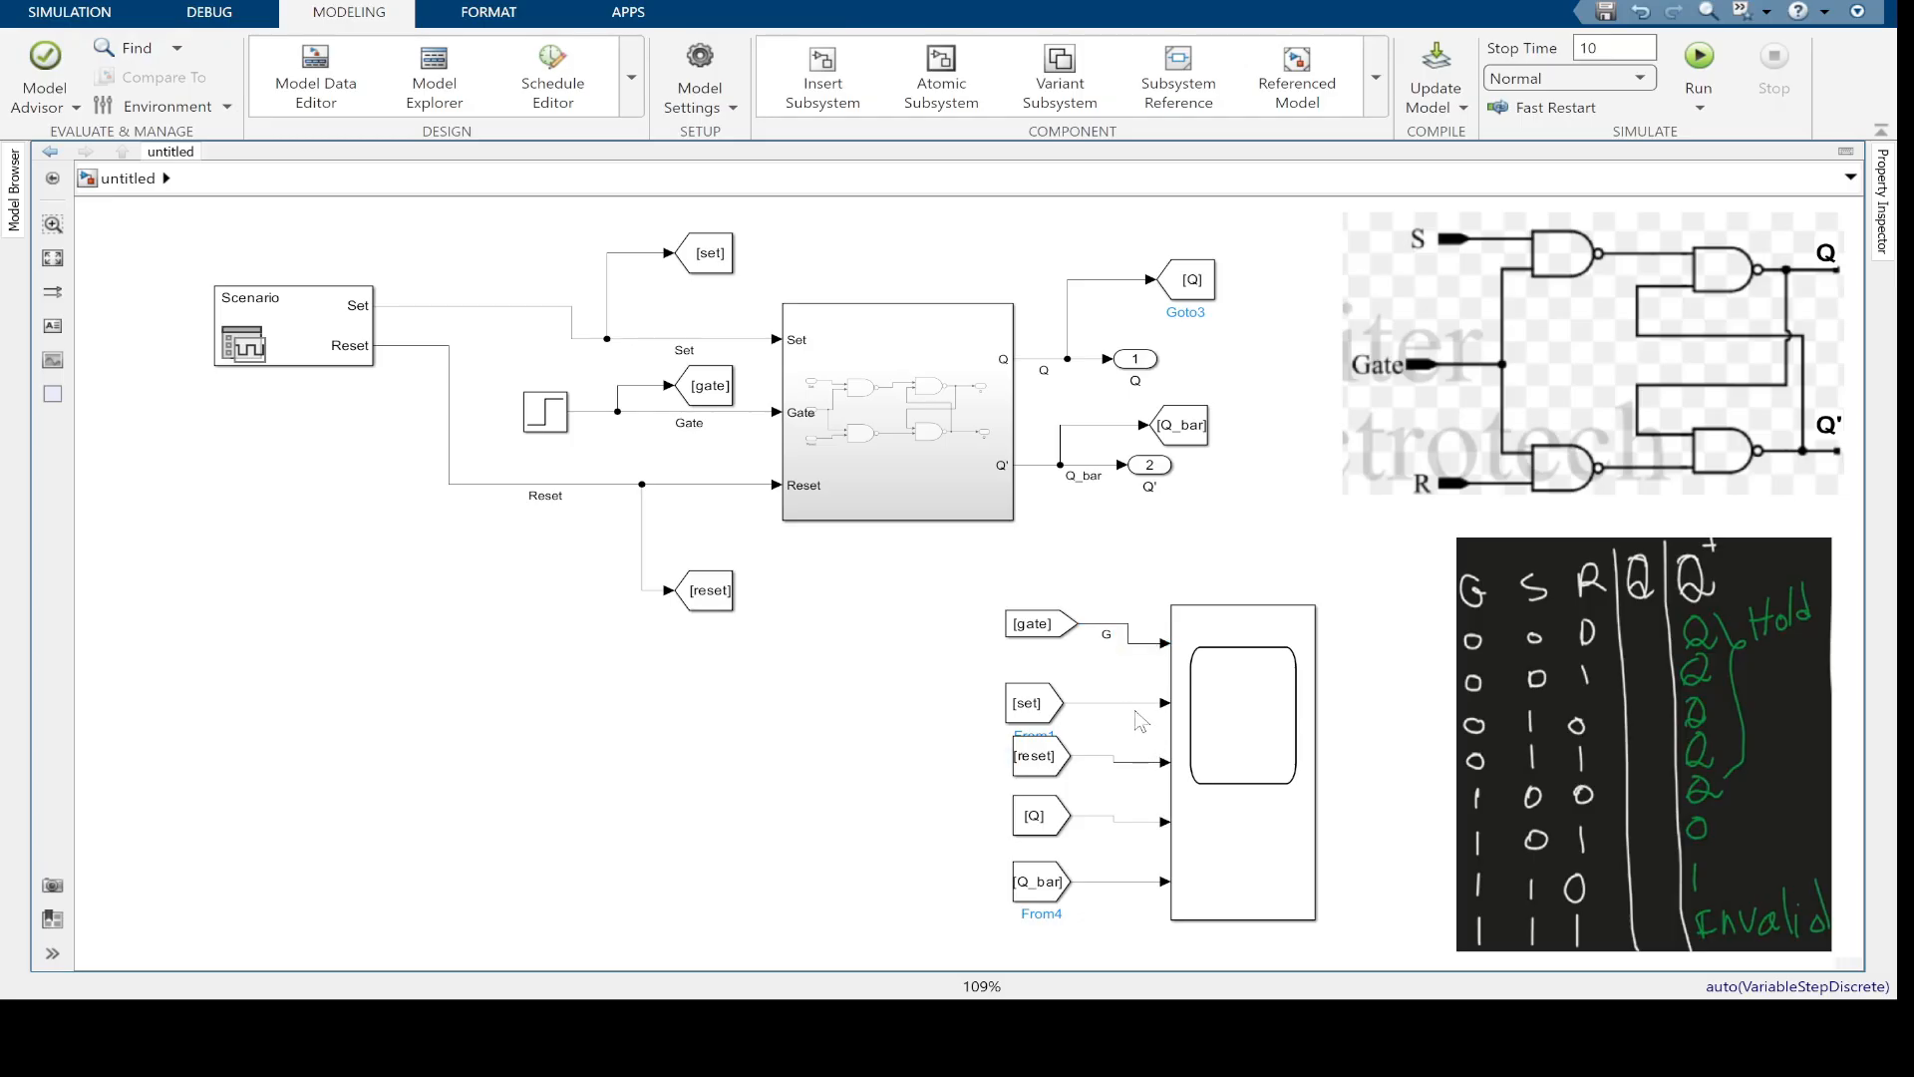
pyautogui.click(1116, 703)
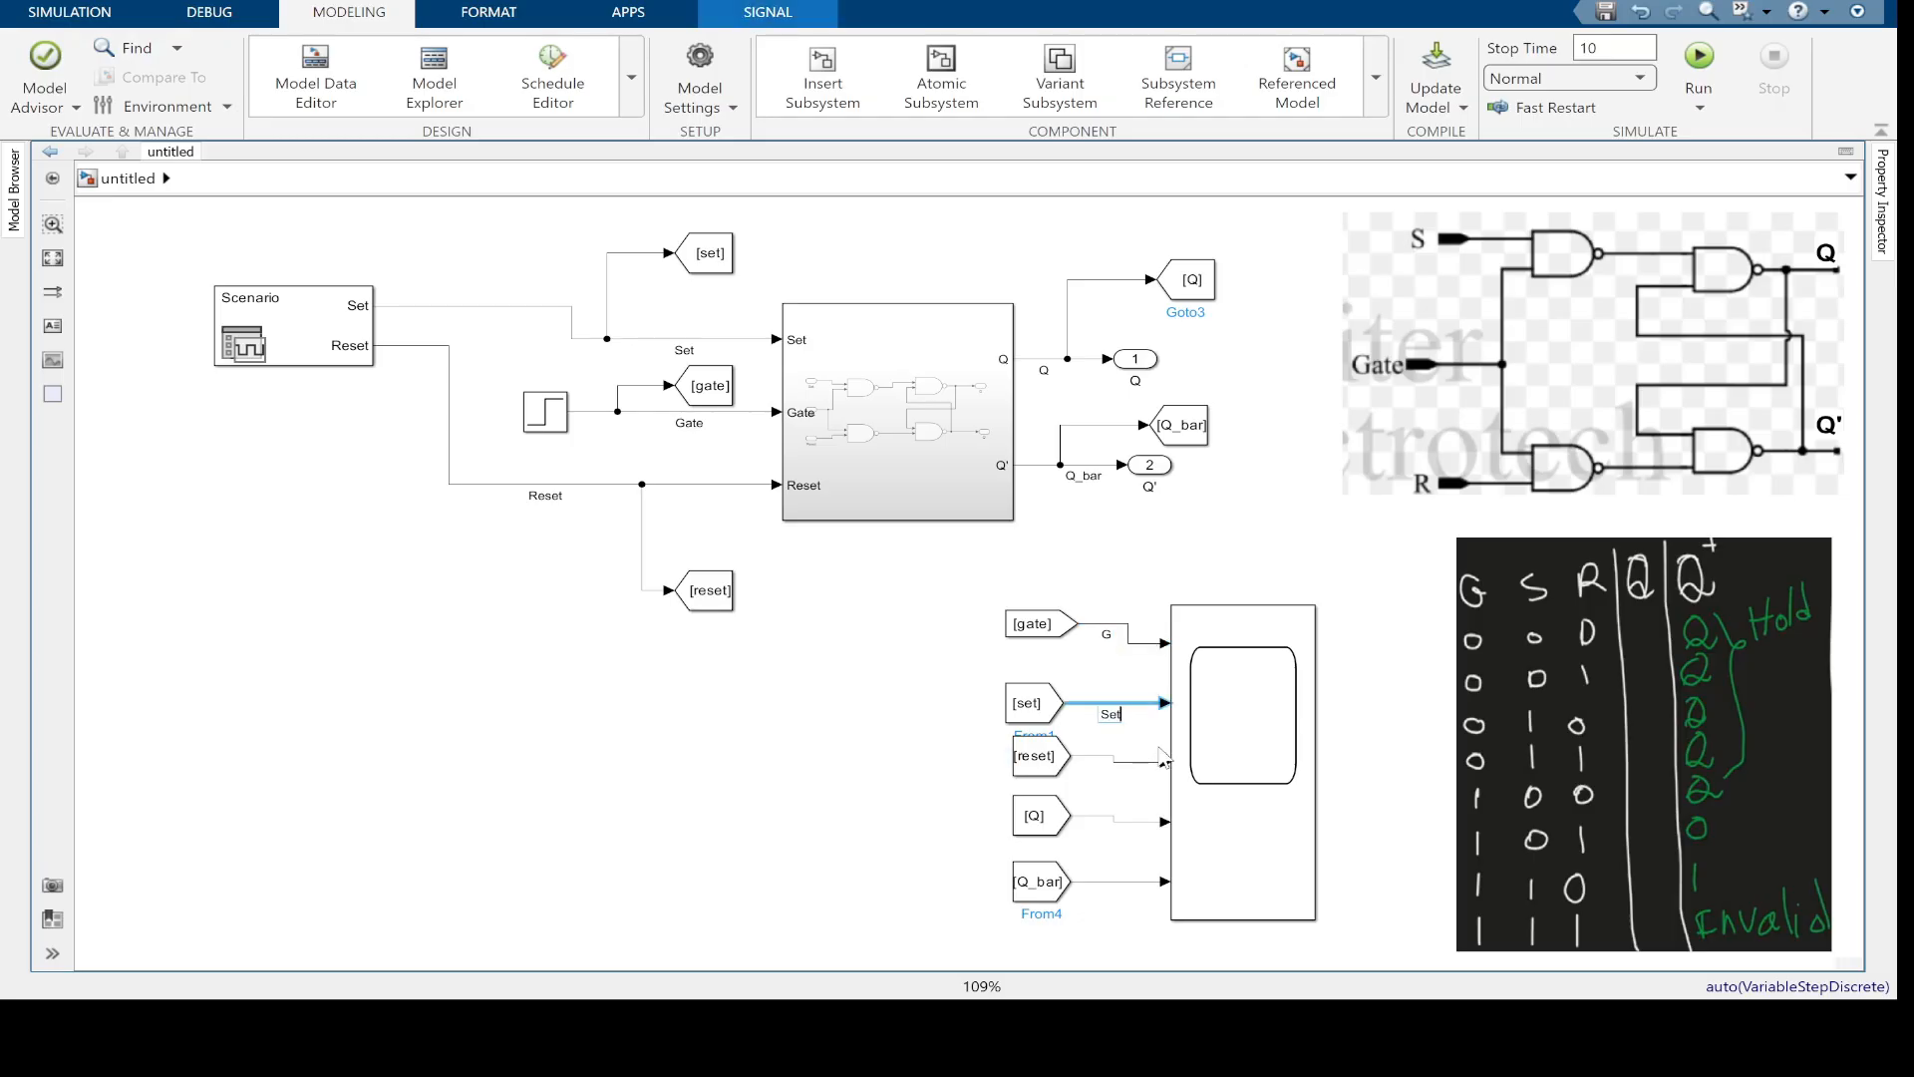
pyautogui.click(782, 750)
pyautogui.click(1129, 761)
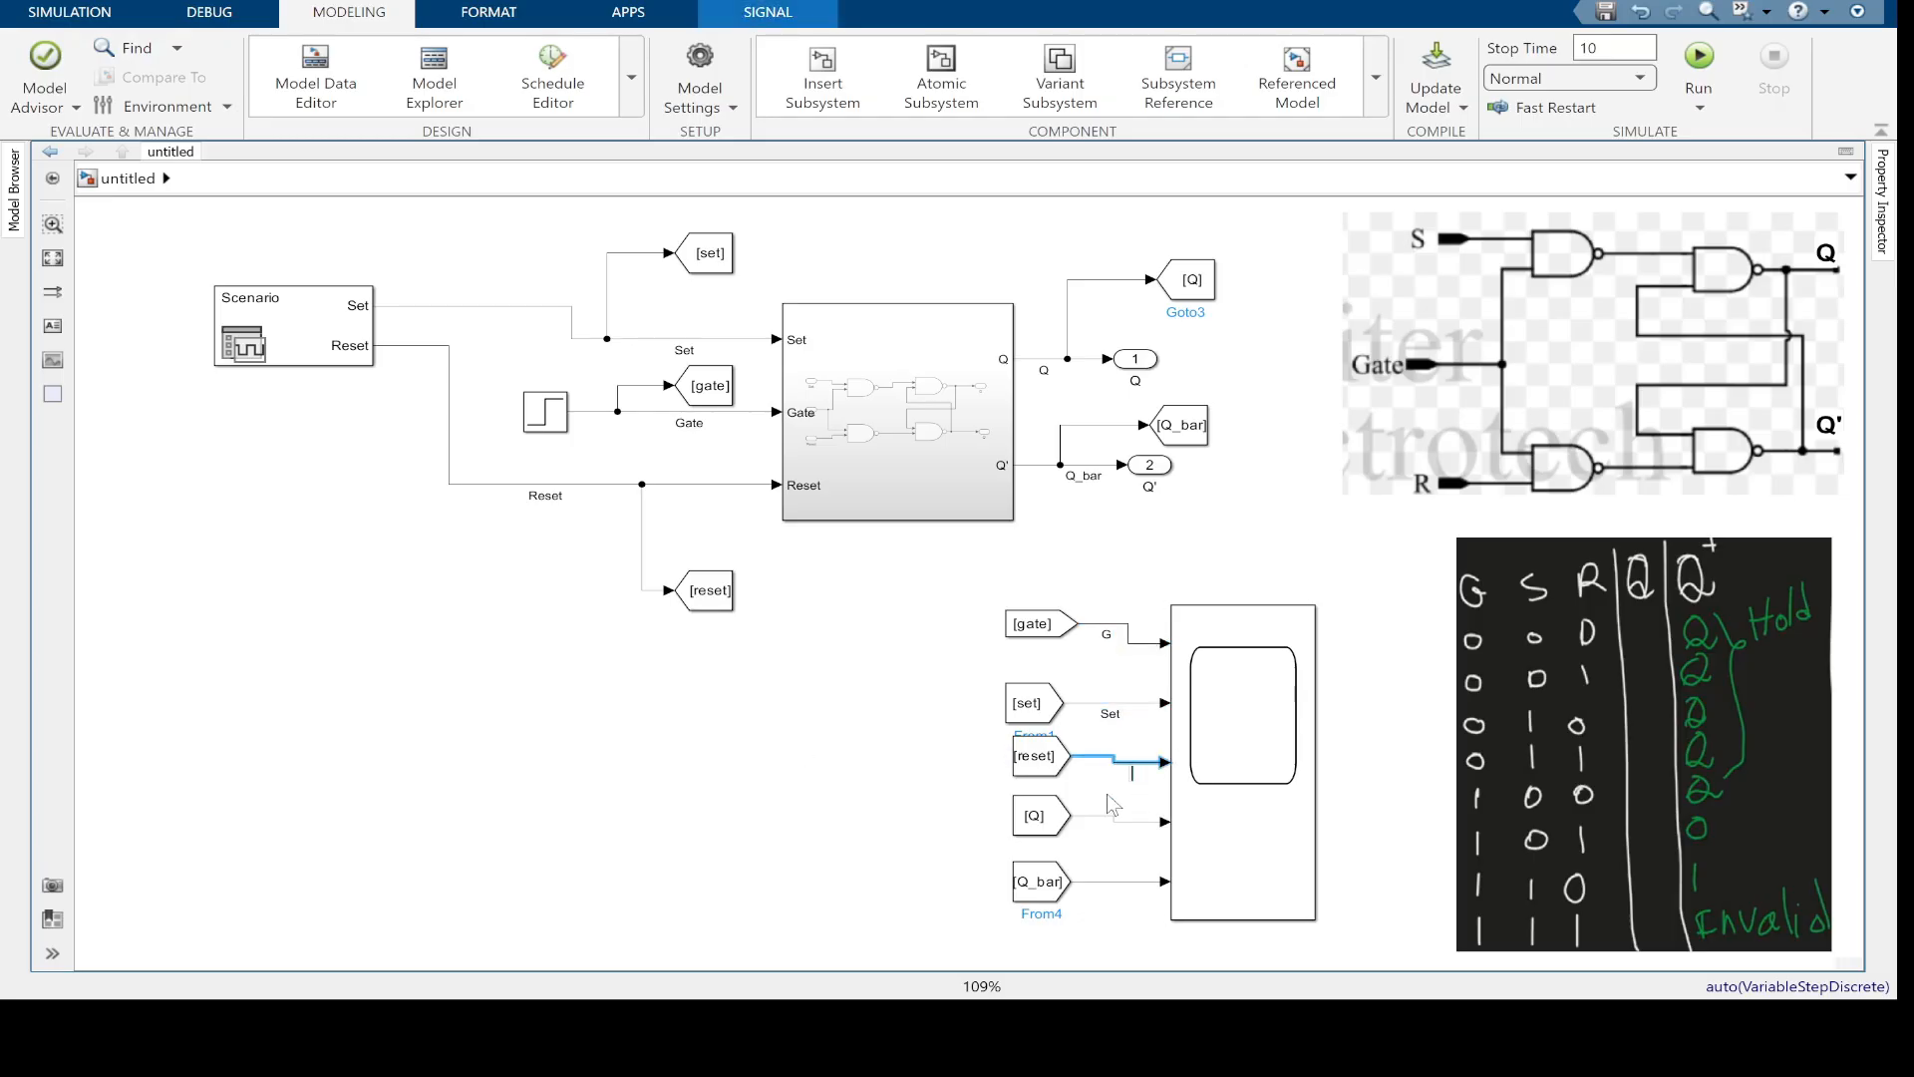
pyautogui.click(914, 759)
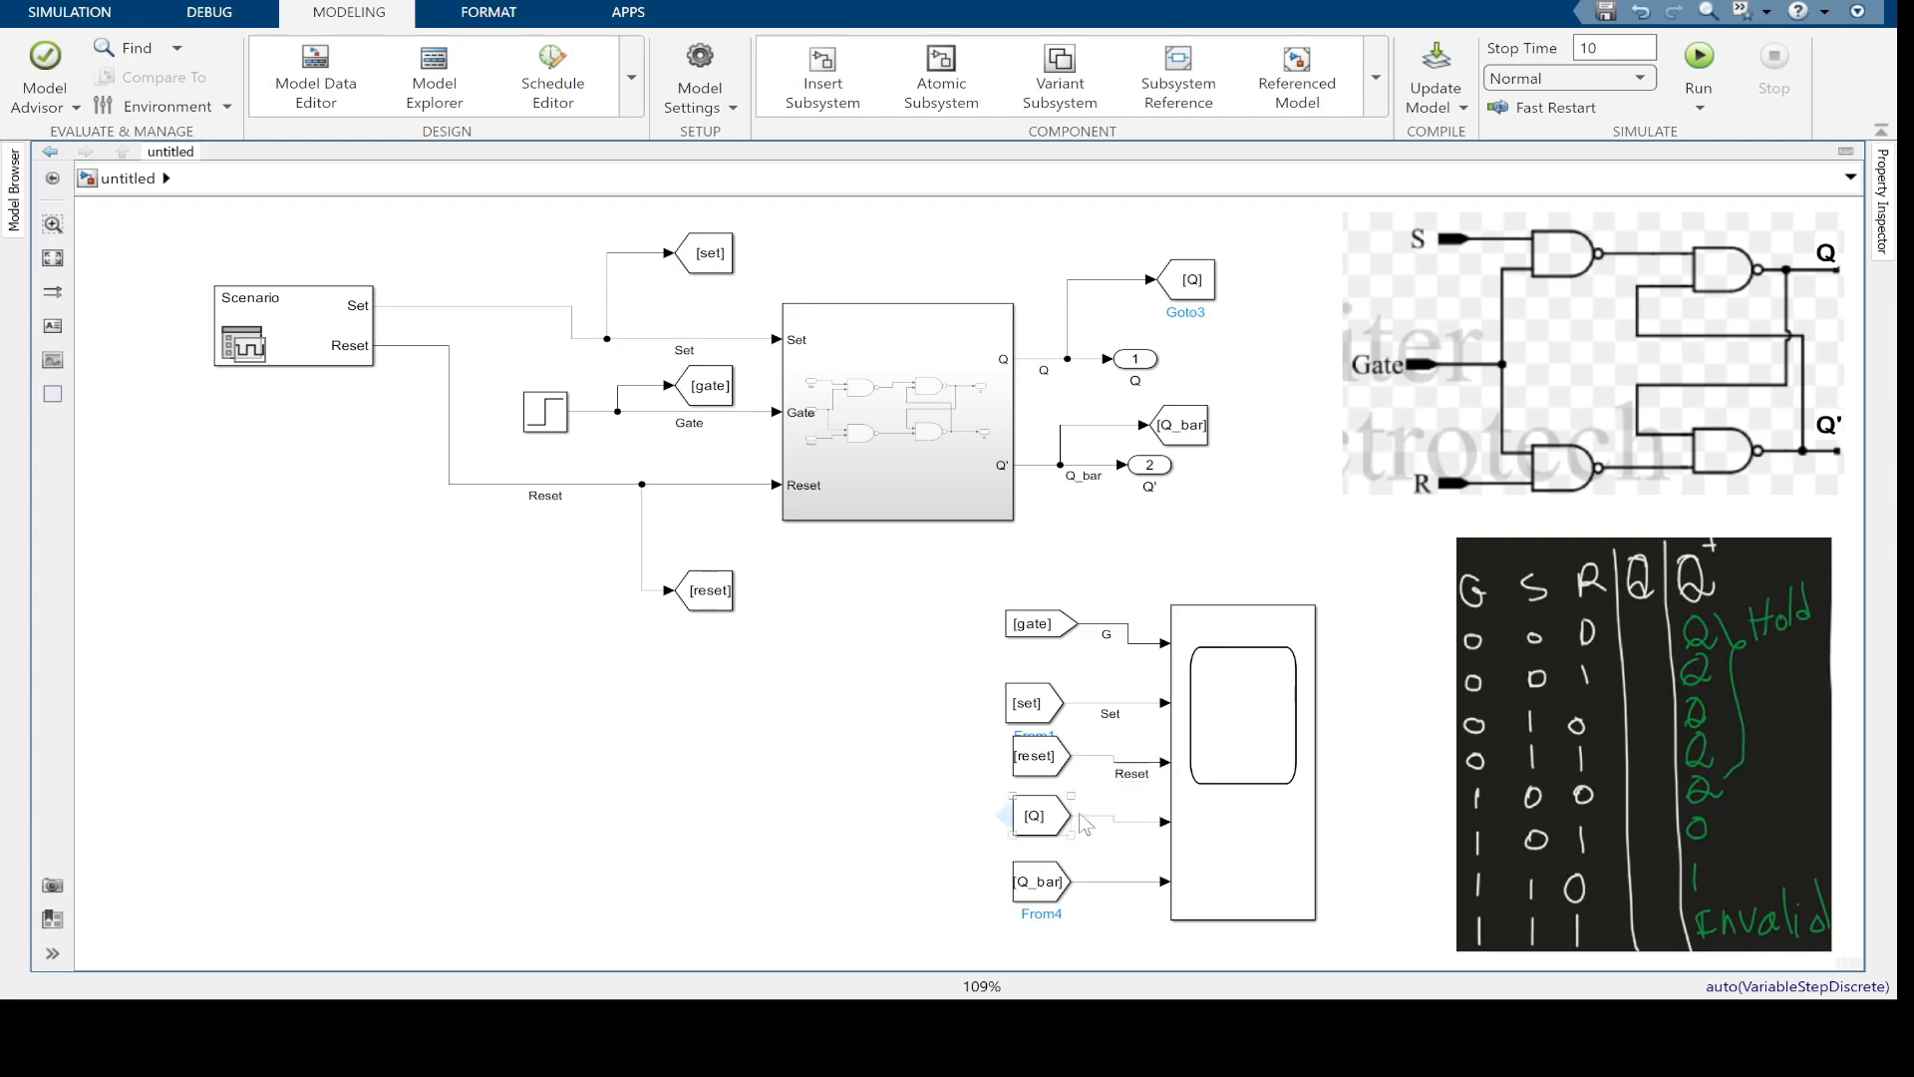
# Name the signals entering the Scope's fourth and fifth inputs Q and Q_bar
pyautogui.doubleClick(1131, 821)
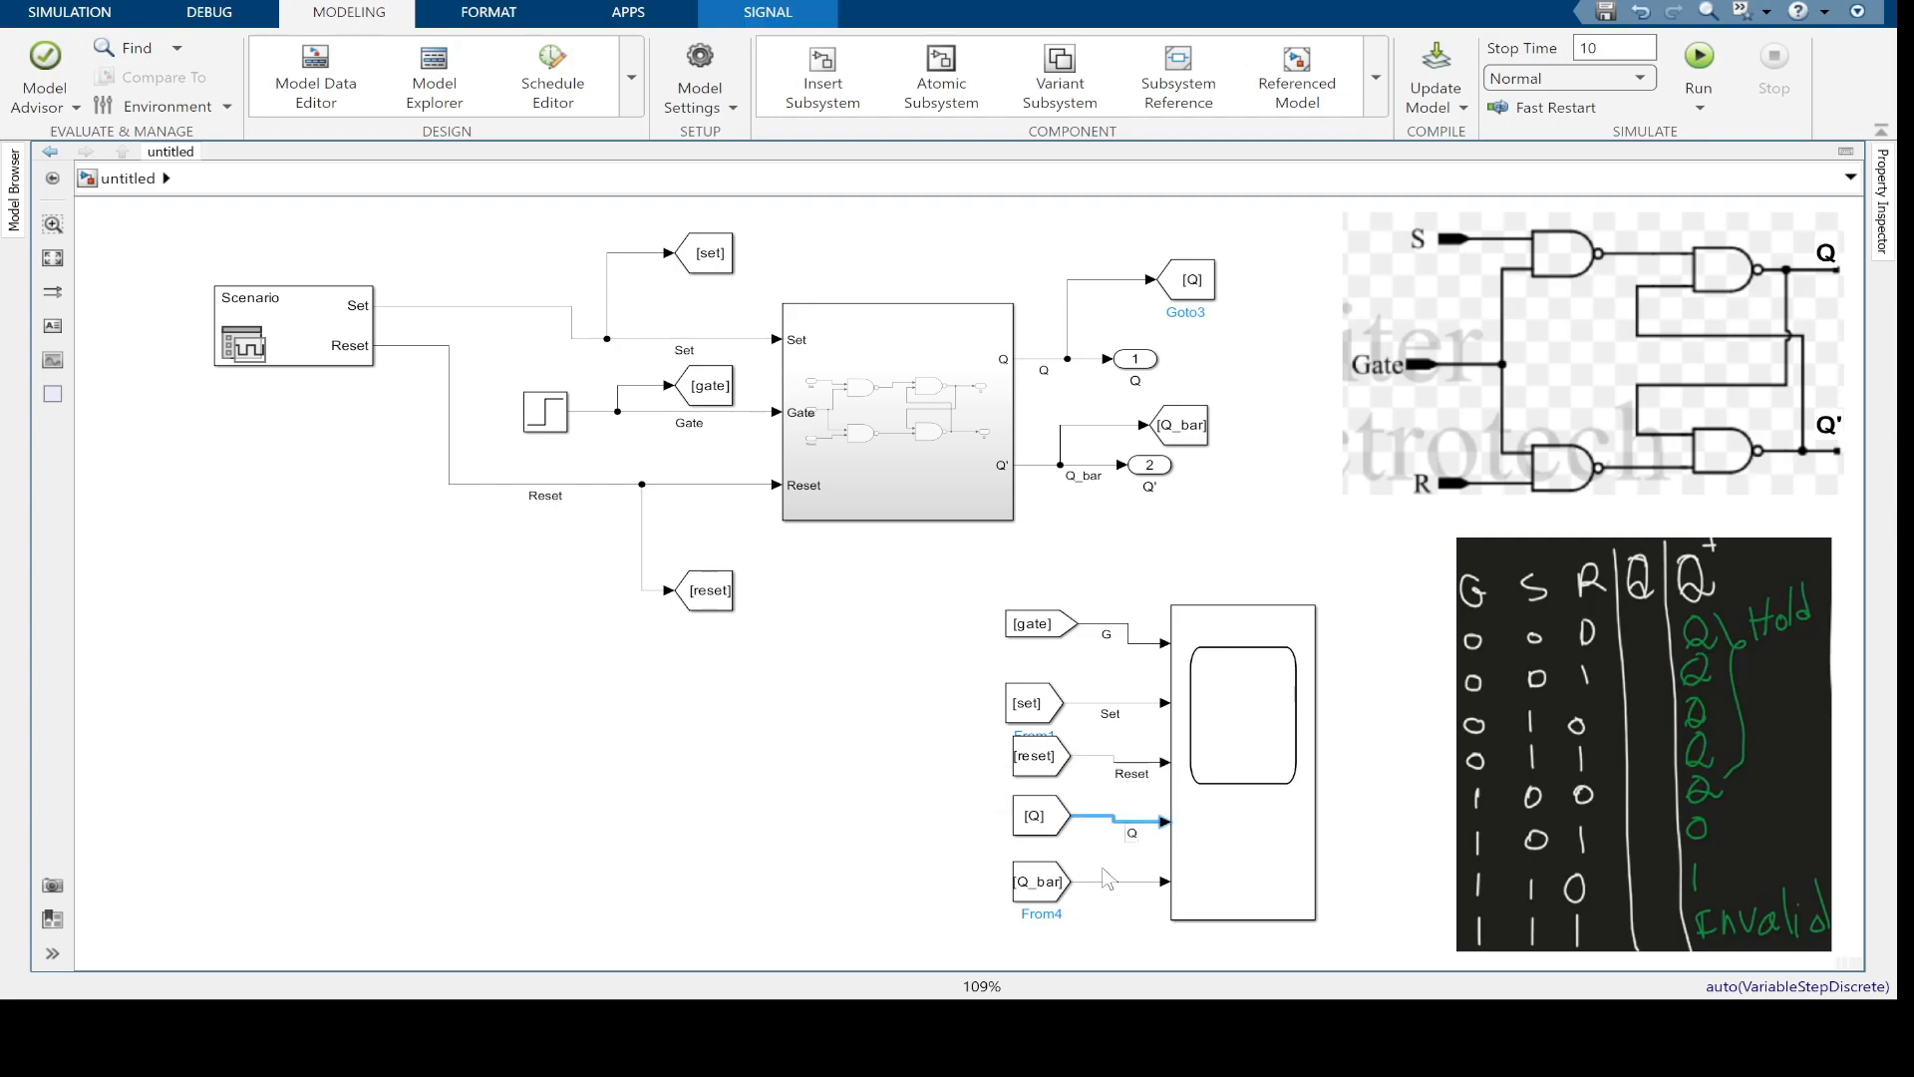
pyautogui.click(823, 820)
pyautogui.doubleClick(1114, 882)
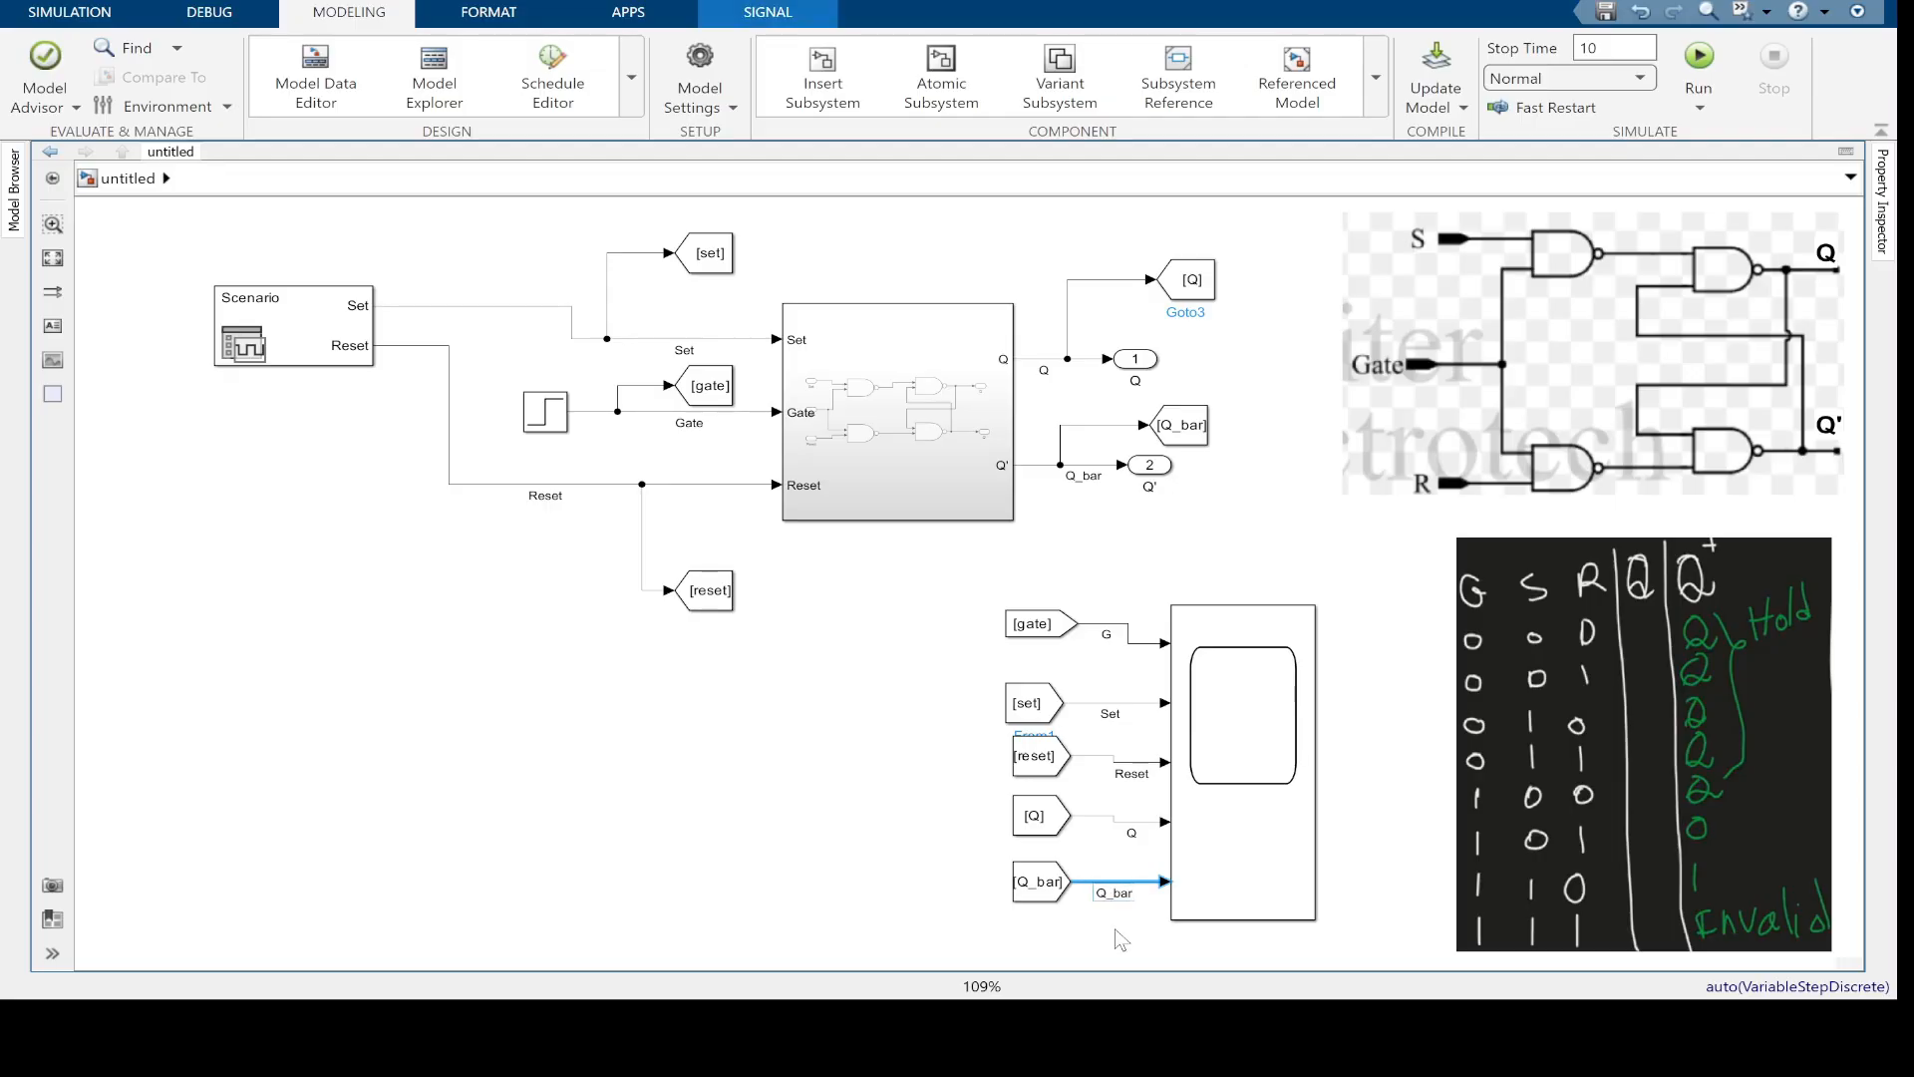
pyautogui.click(826, 779)
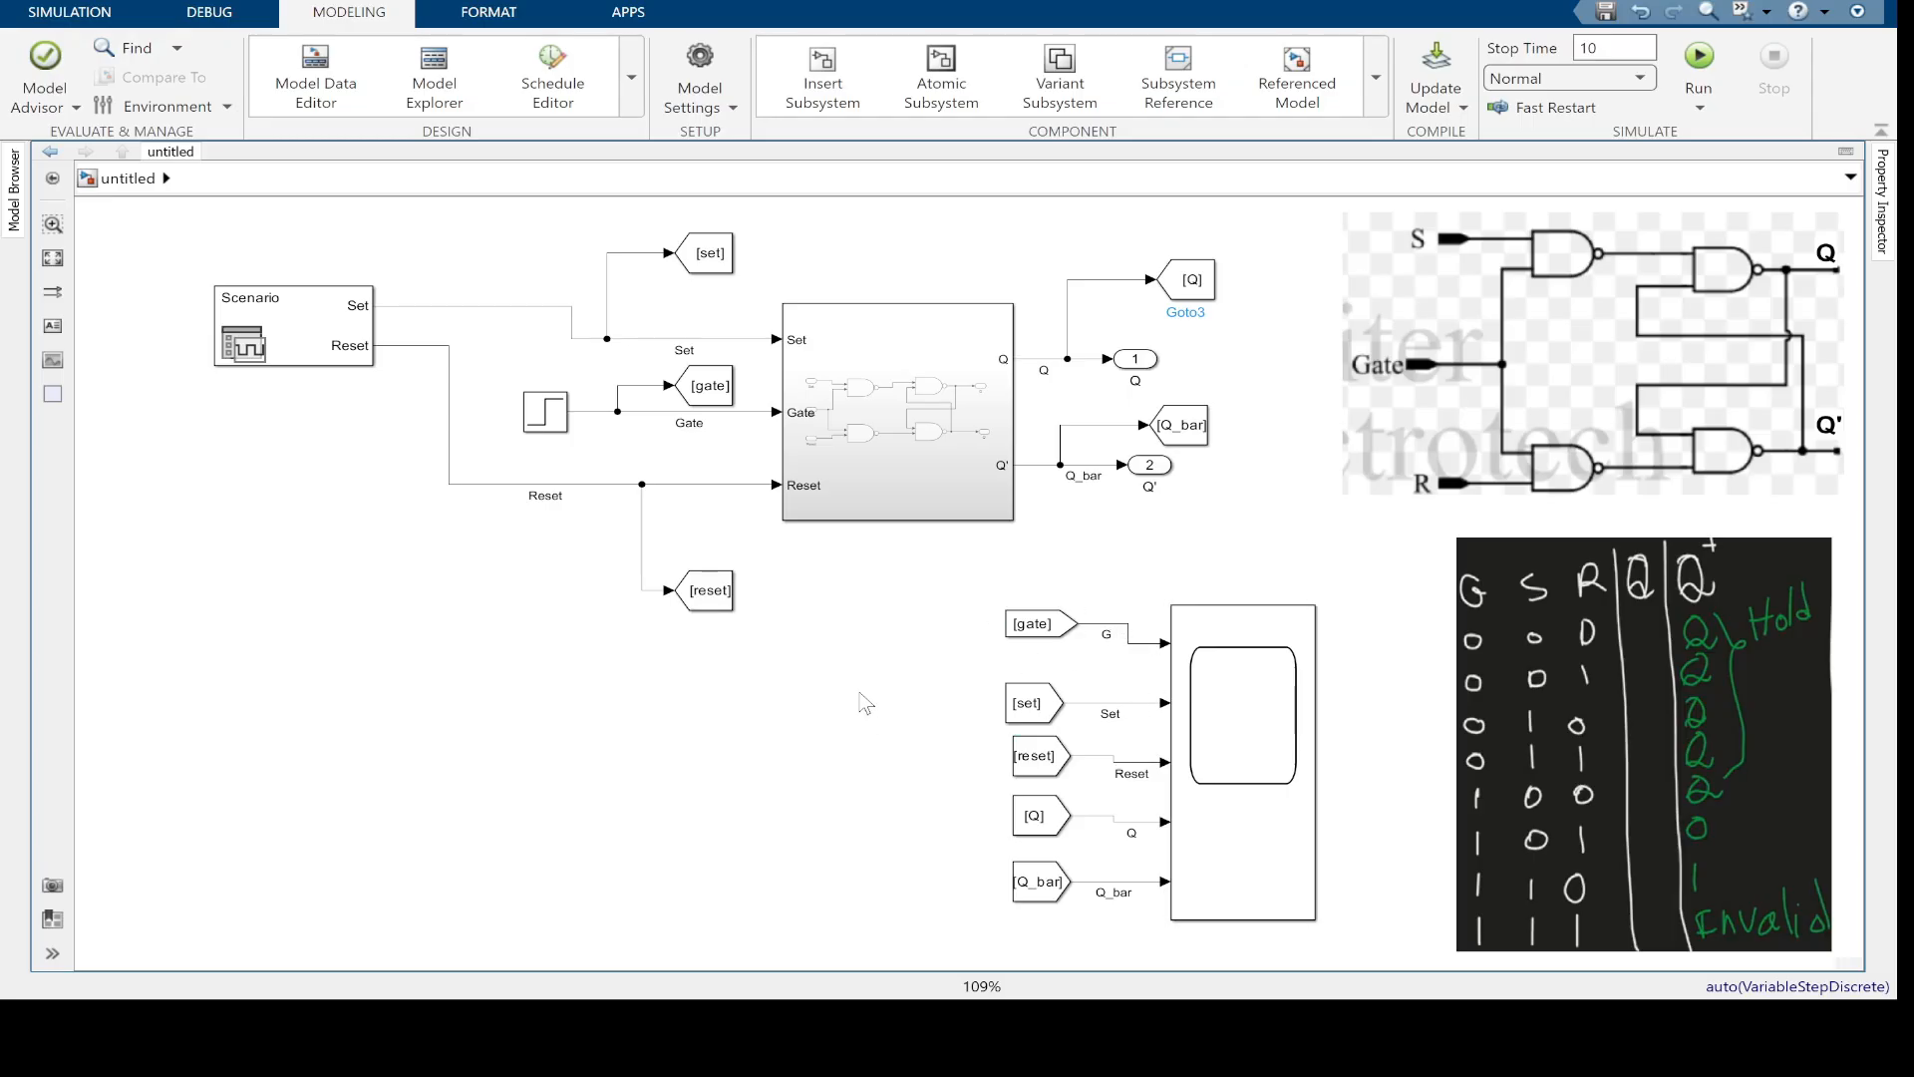
# Set the simulation stop time to 16
pyautogui.click(100, 14)
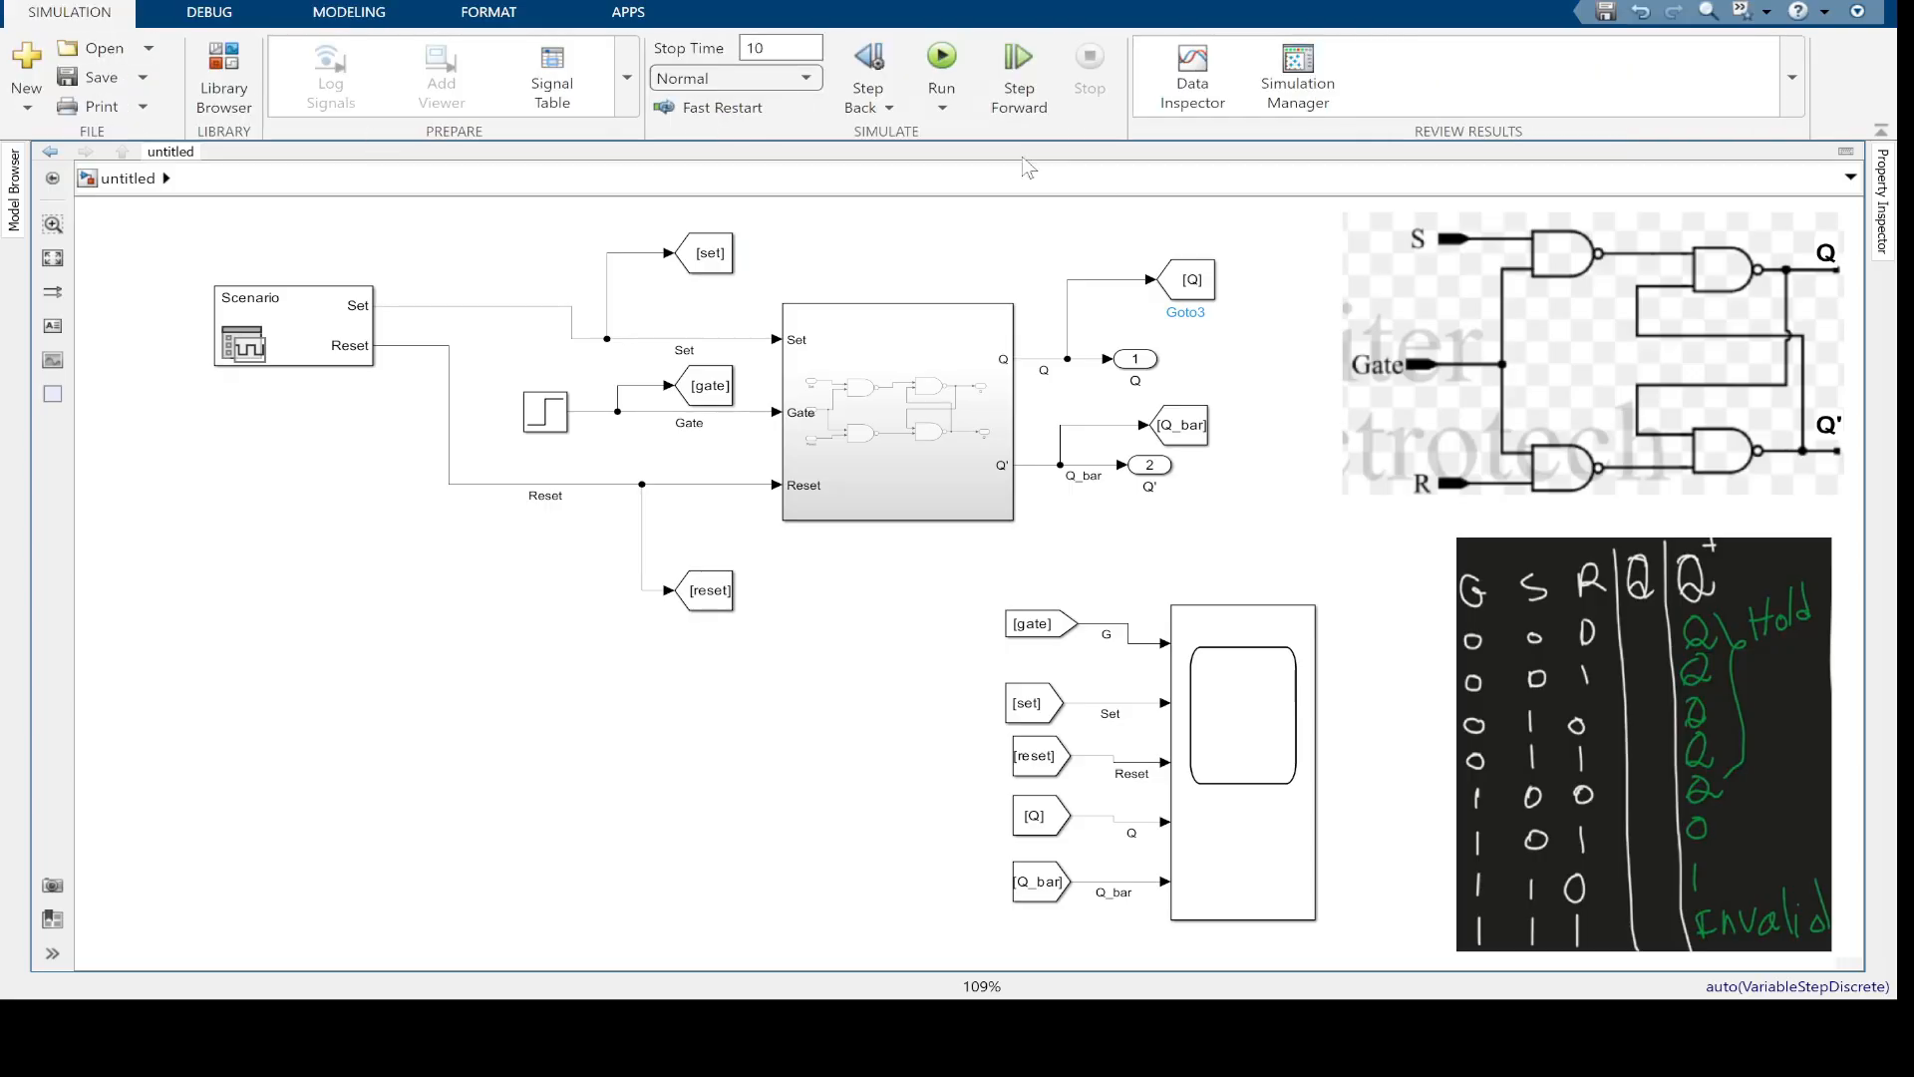
pyautogui.doubleClick(789, 49)
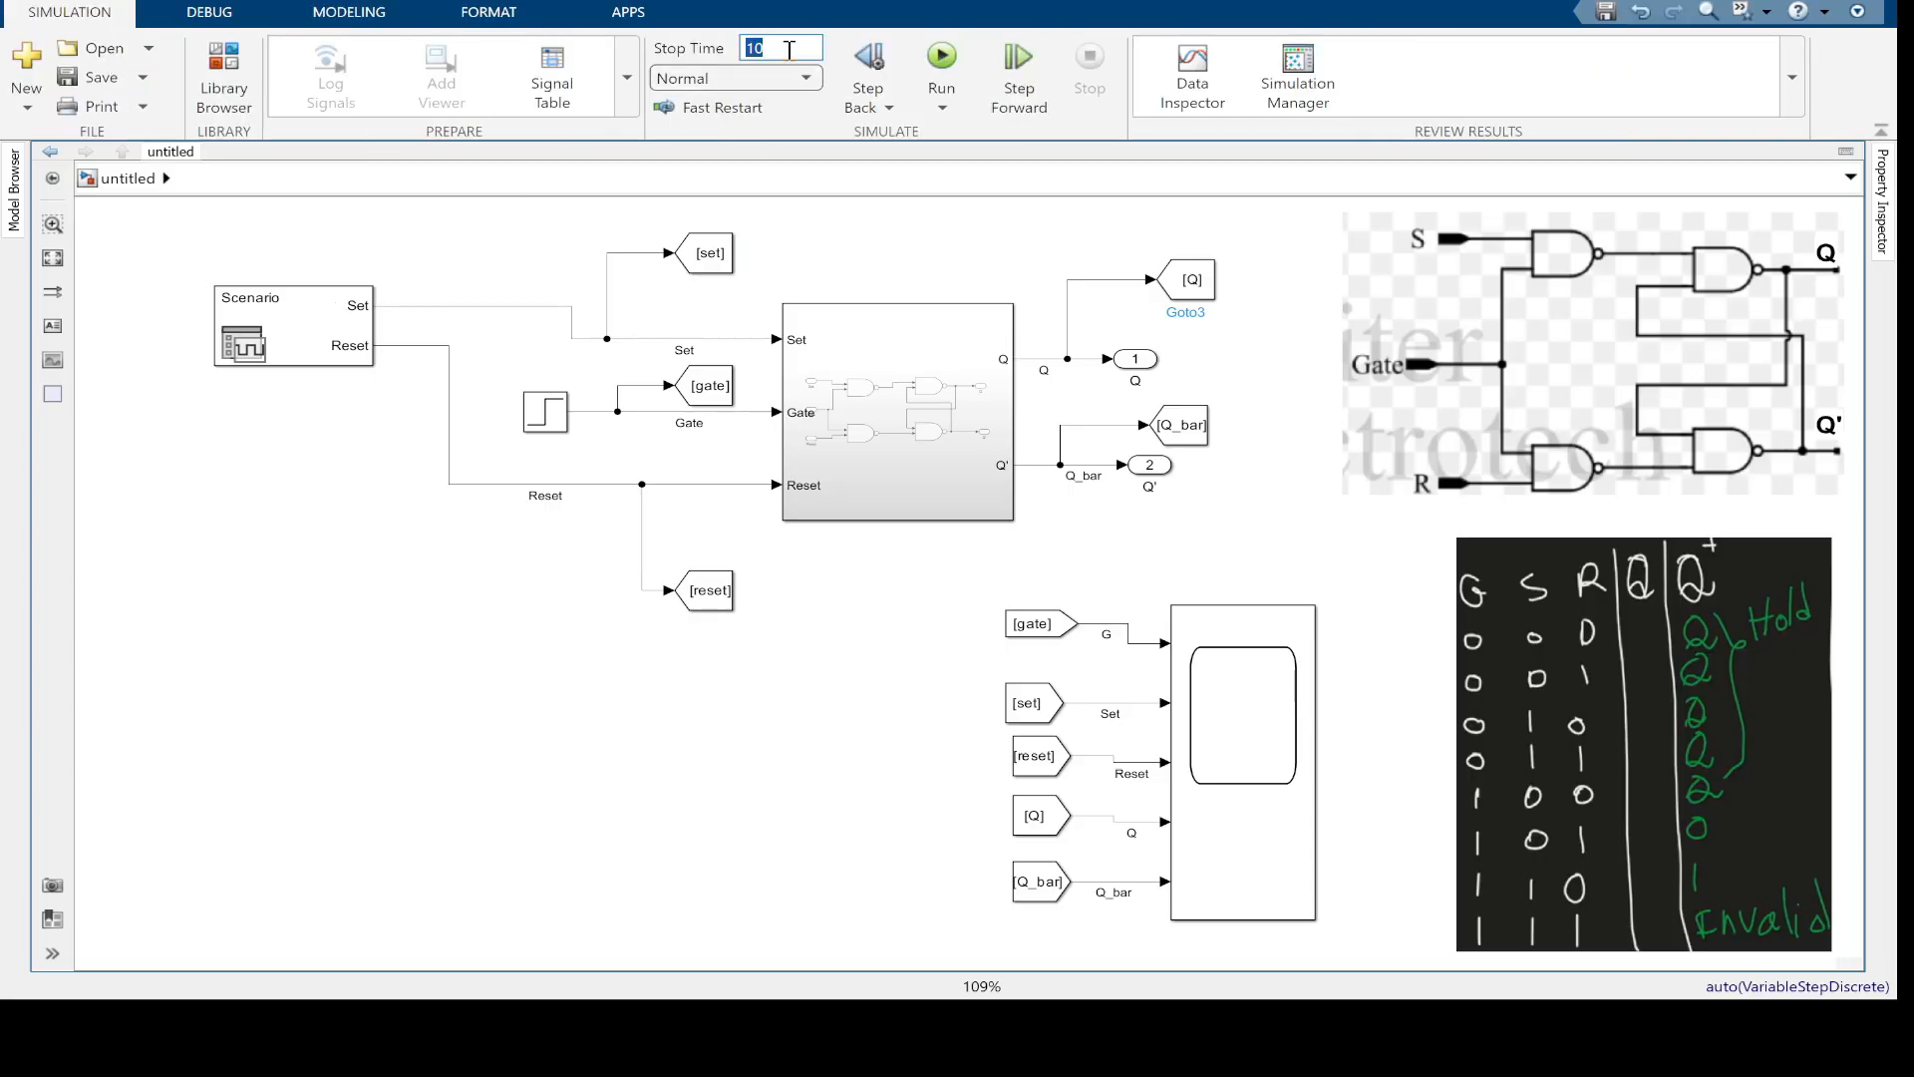
pyautogui.click(788, 369)
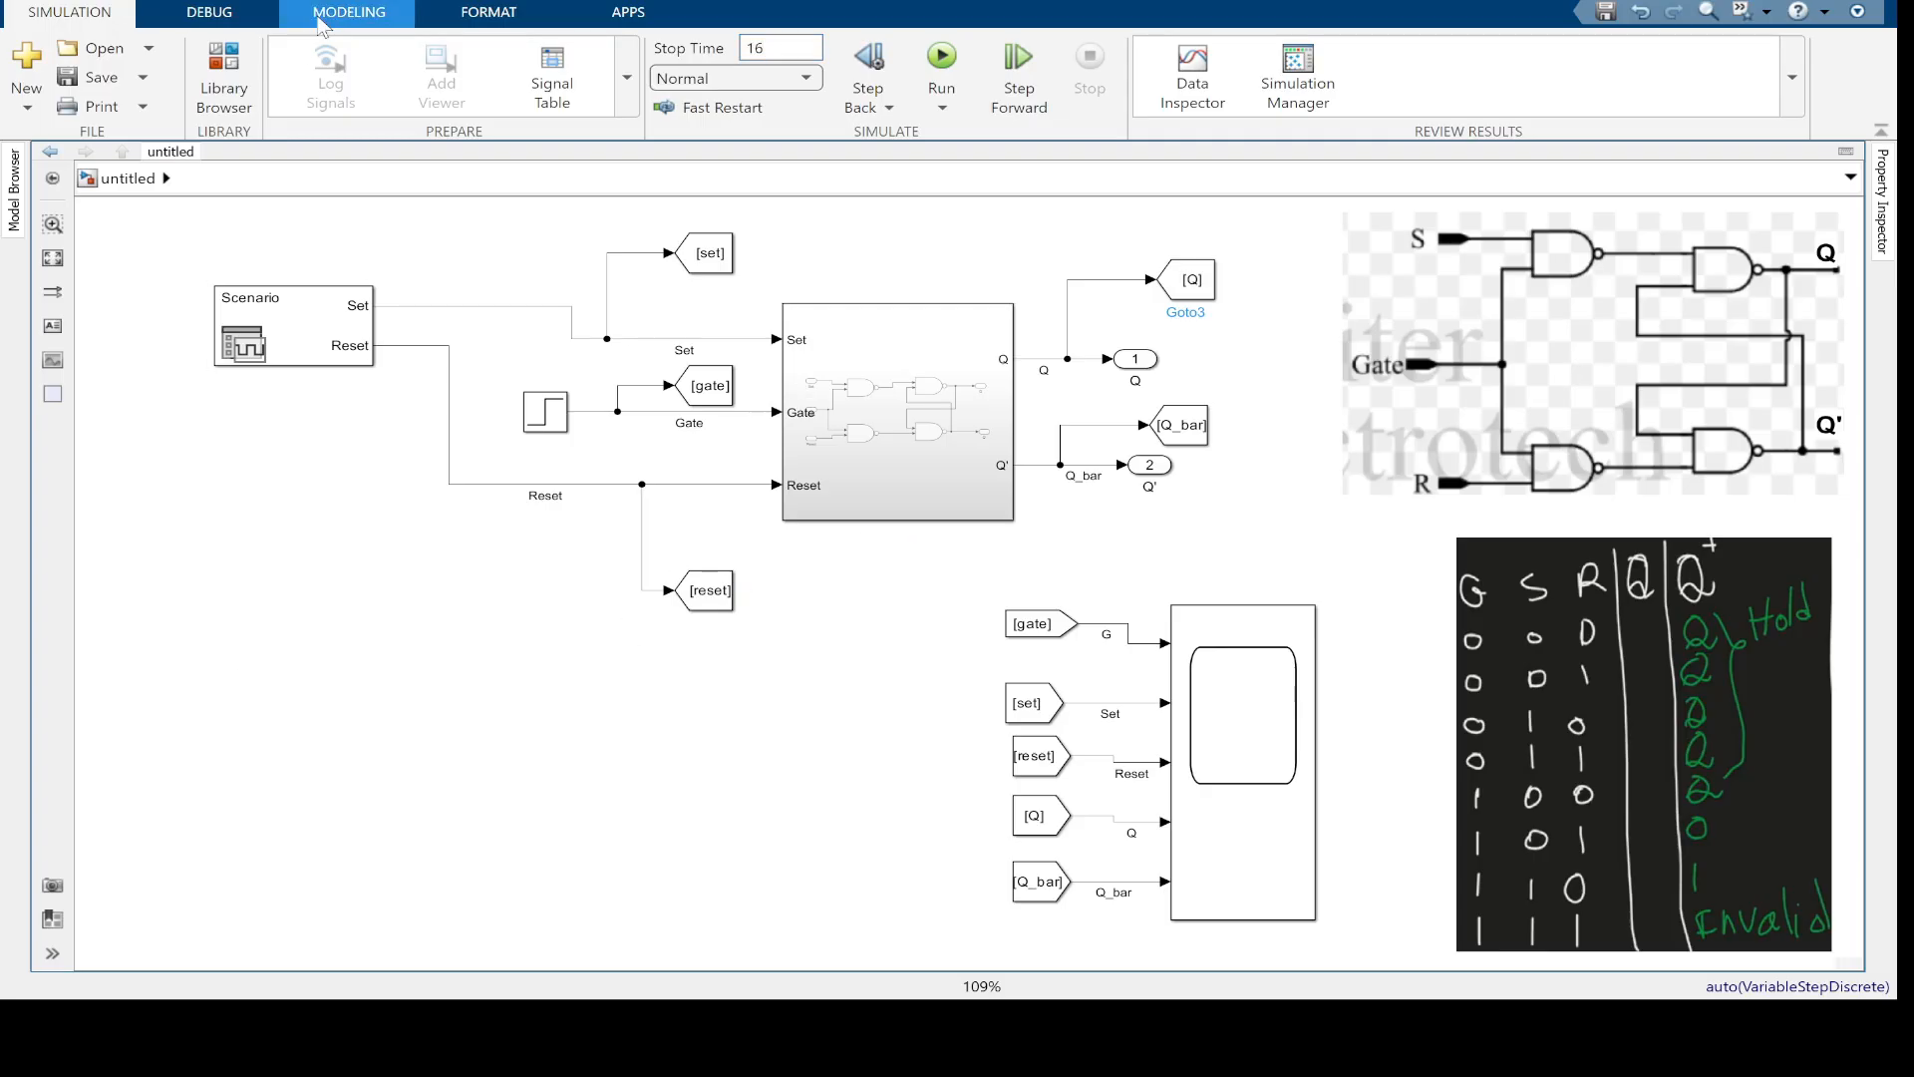
# Configure the model's solver type as Fixed-step with a fixed-step size of 0.002 and apply it
pyautogui.click(349, 12)
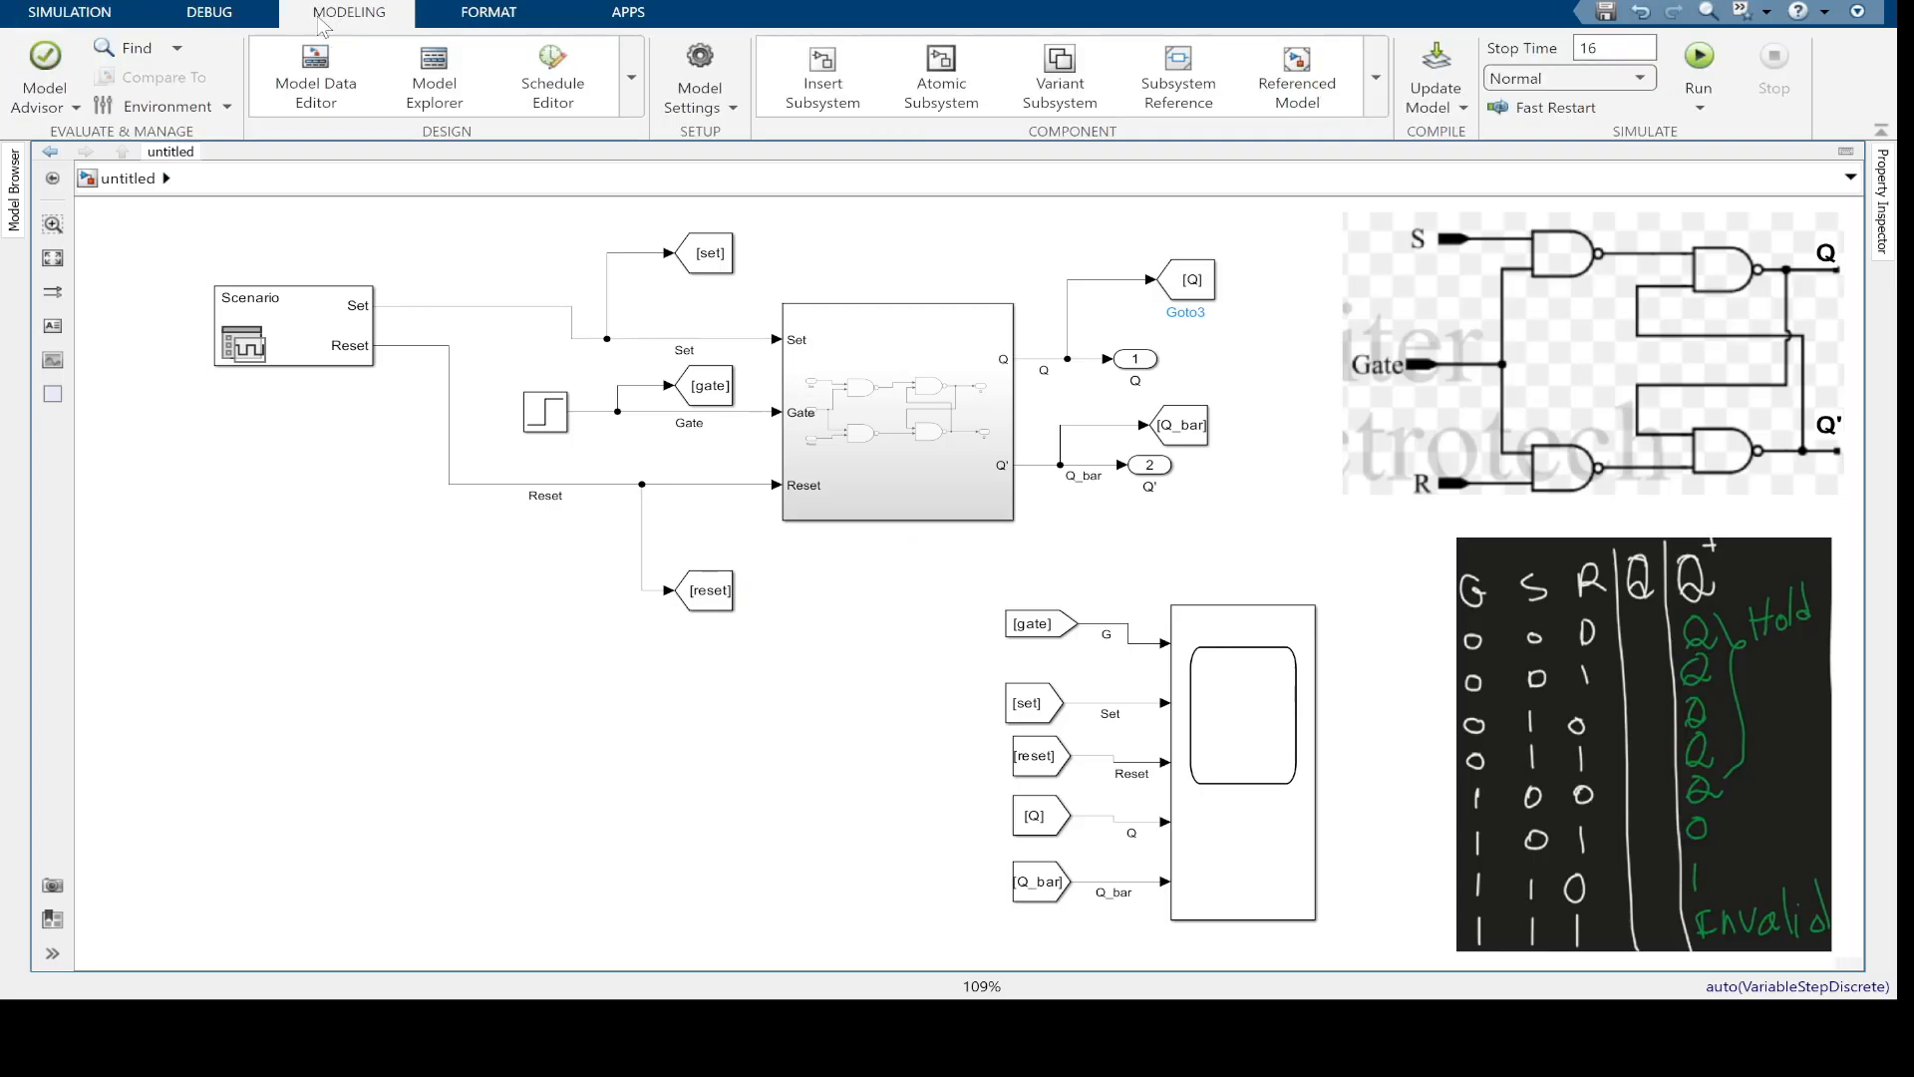
pyautogui.click(703, 68)
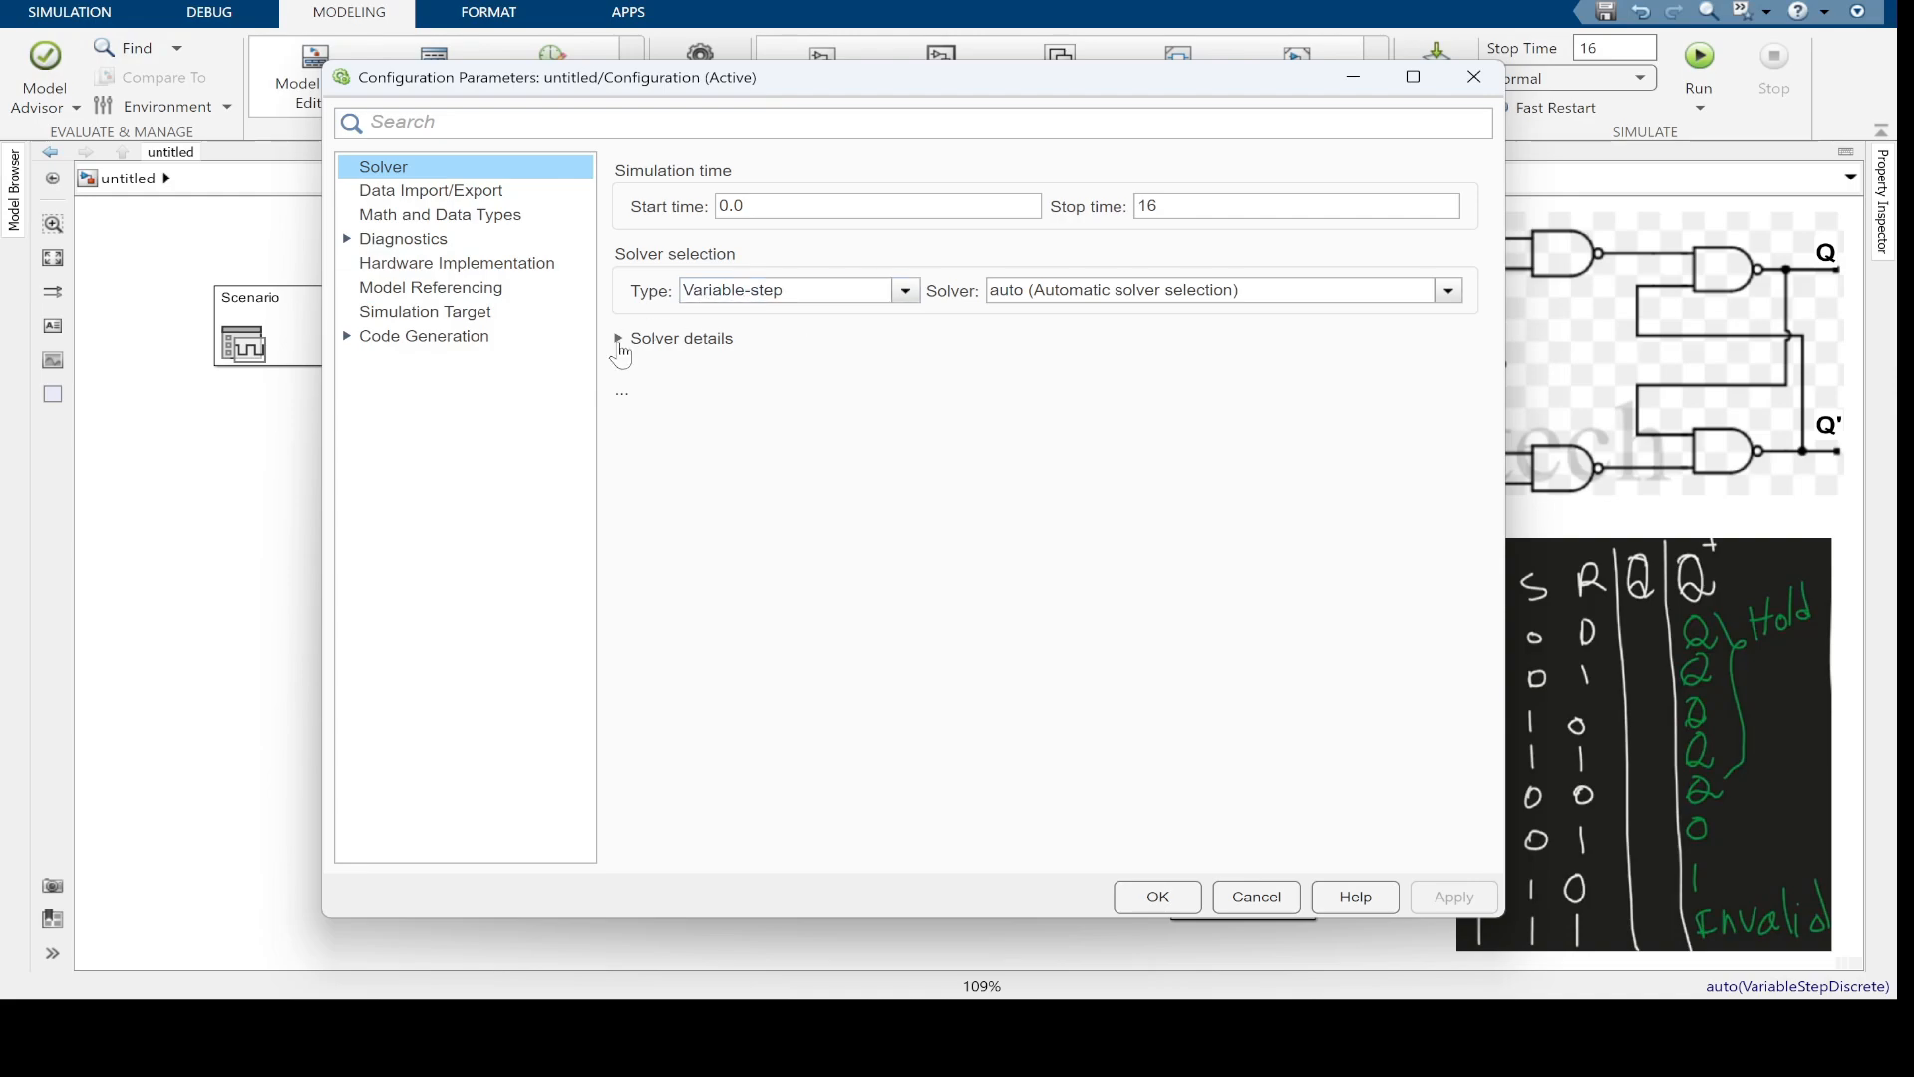
pyautogui.click(619, 341)
pyautogui.click(795, 290)
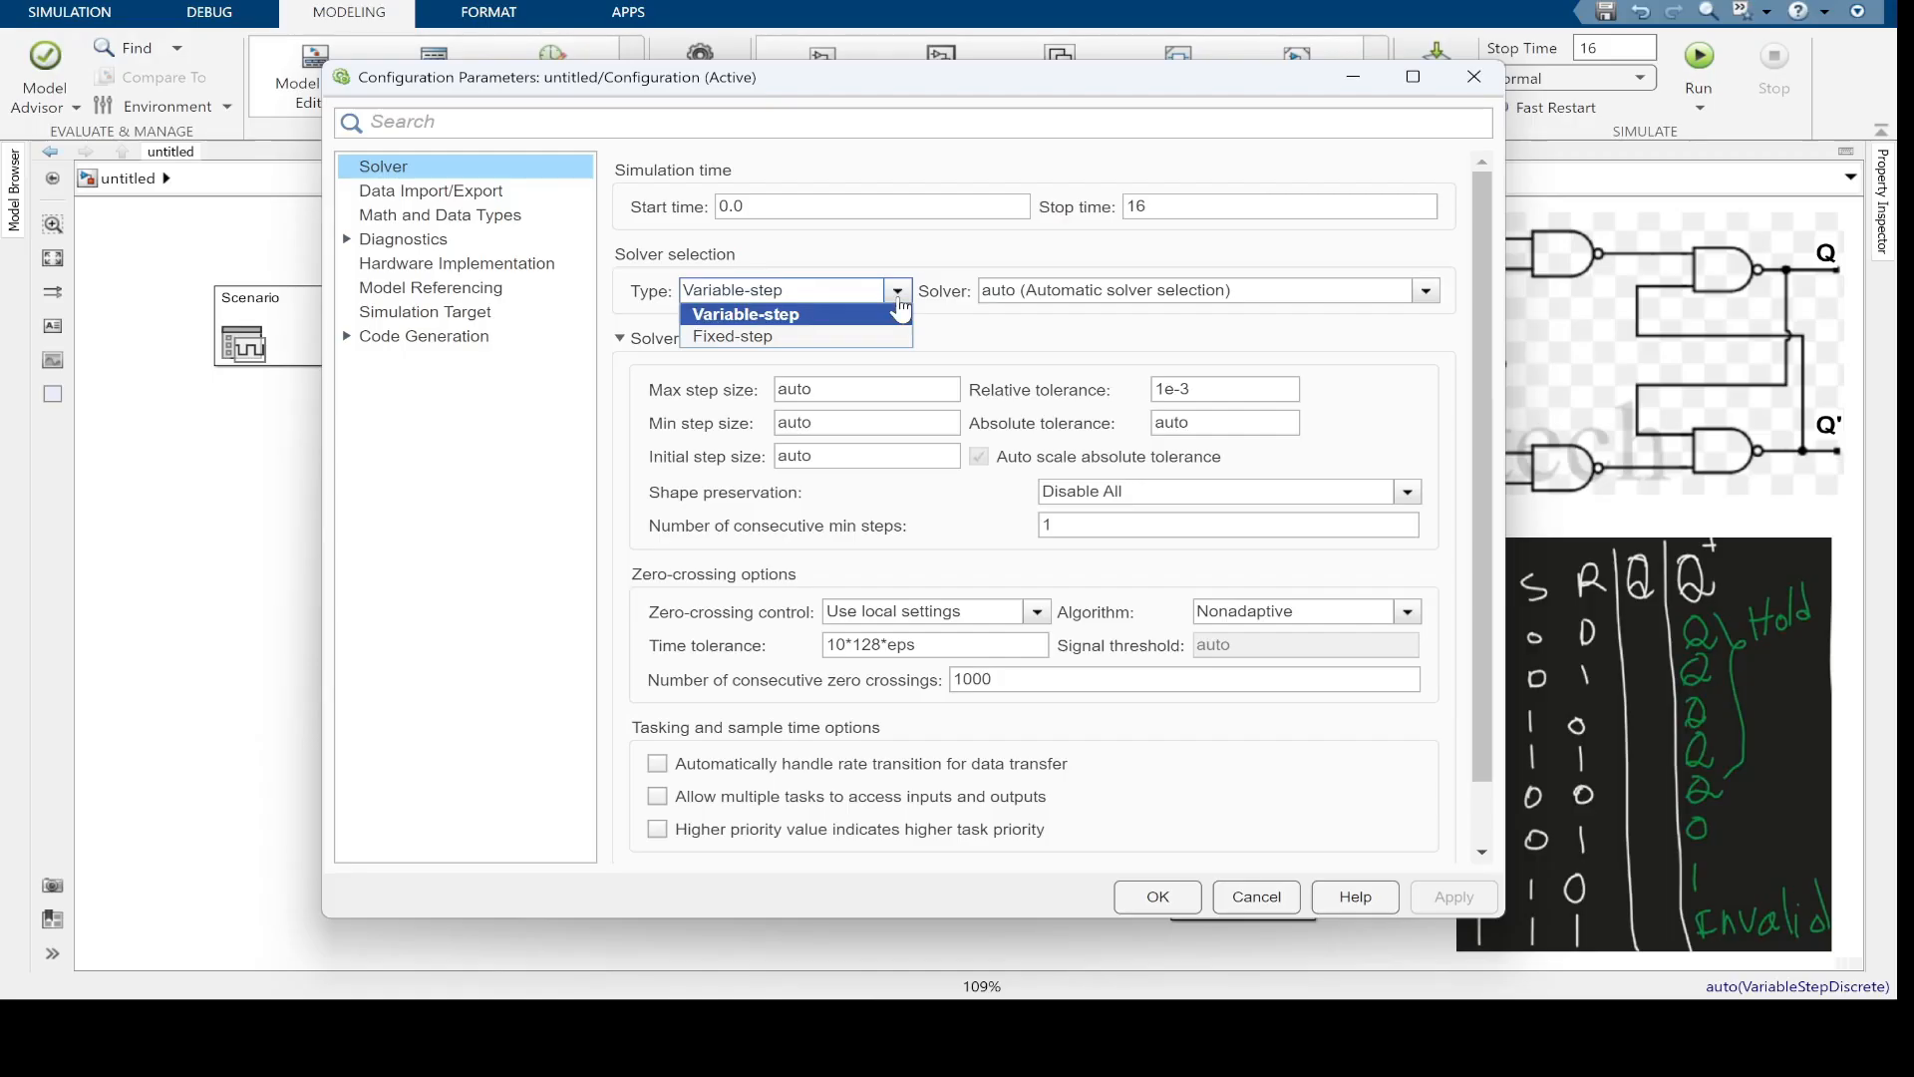
pyautogui.click(748, 337)
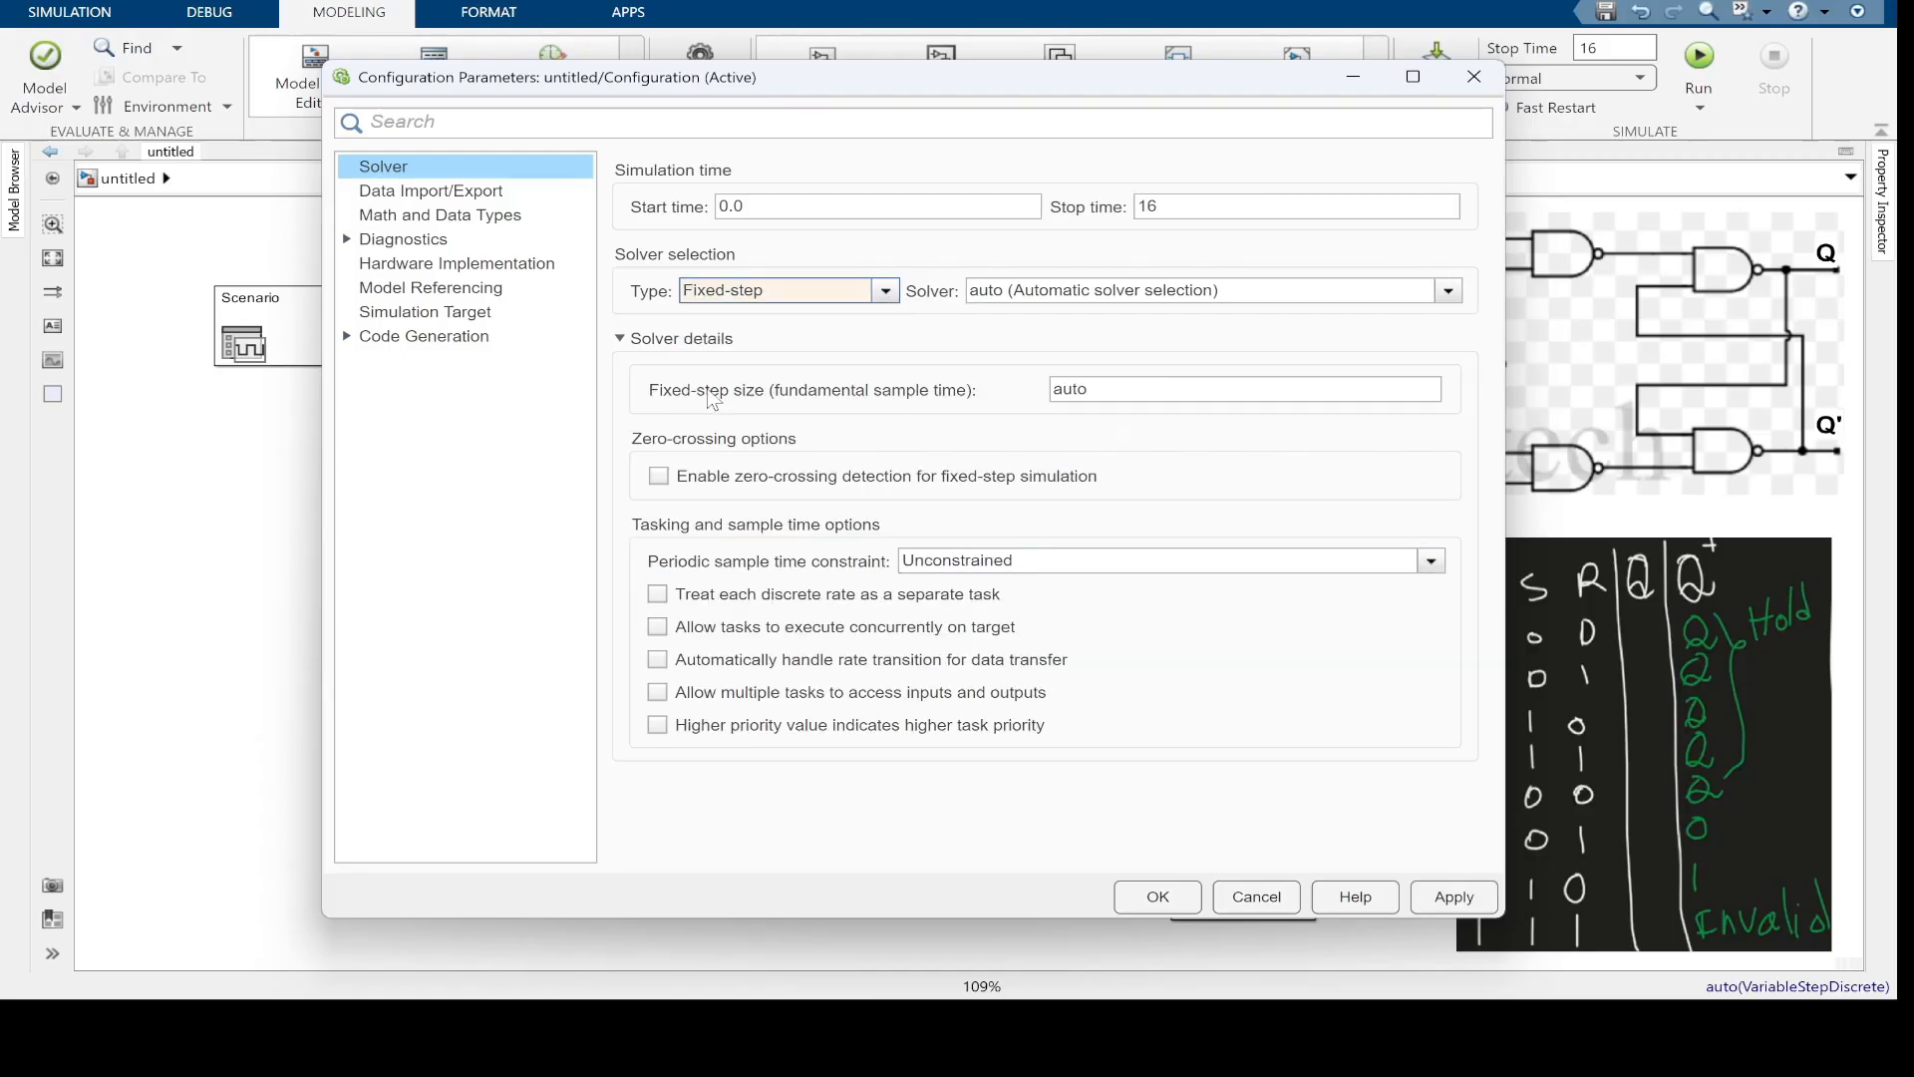
pyautogui.doubleClick(1129, 399)
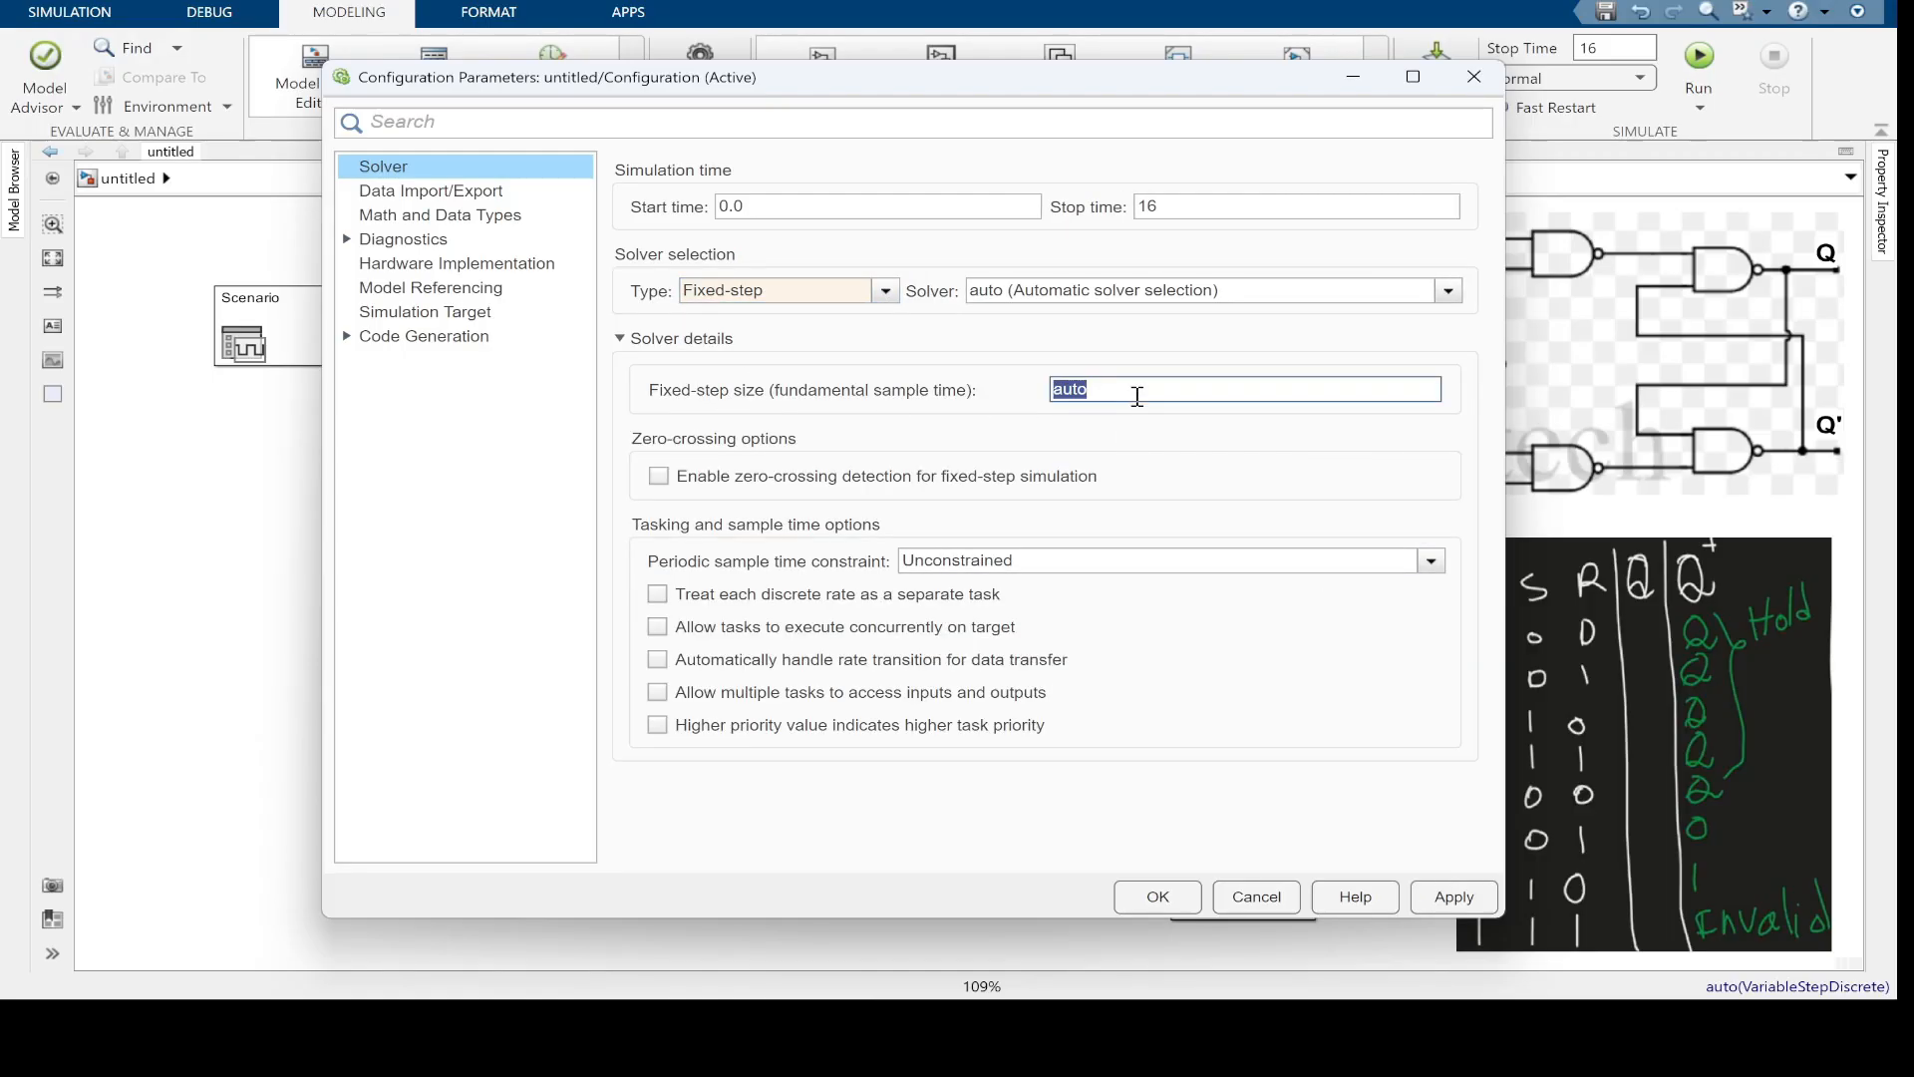
pyautogui.write('0.002')
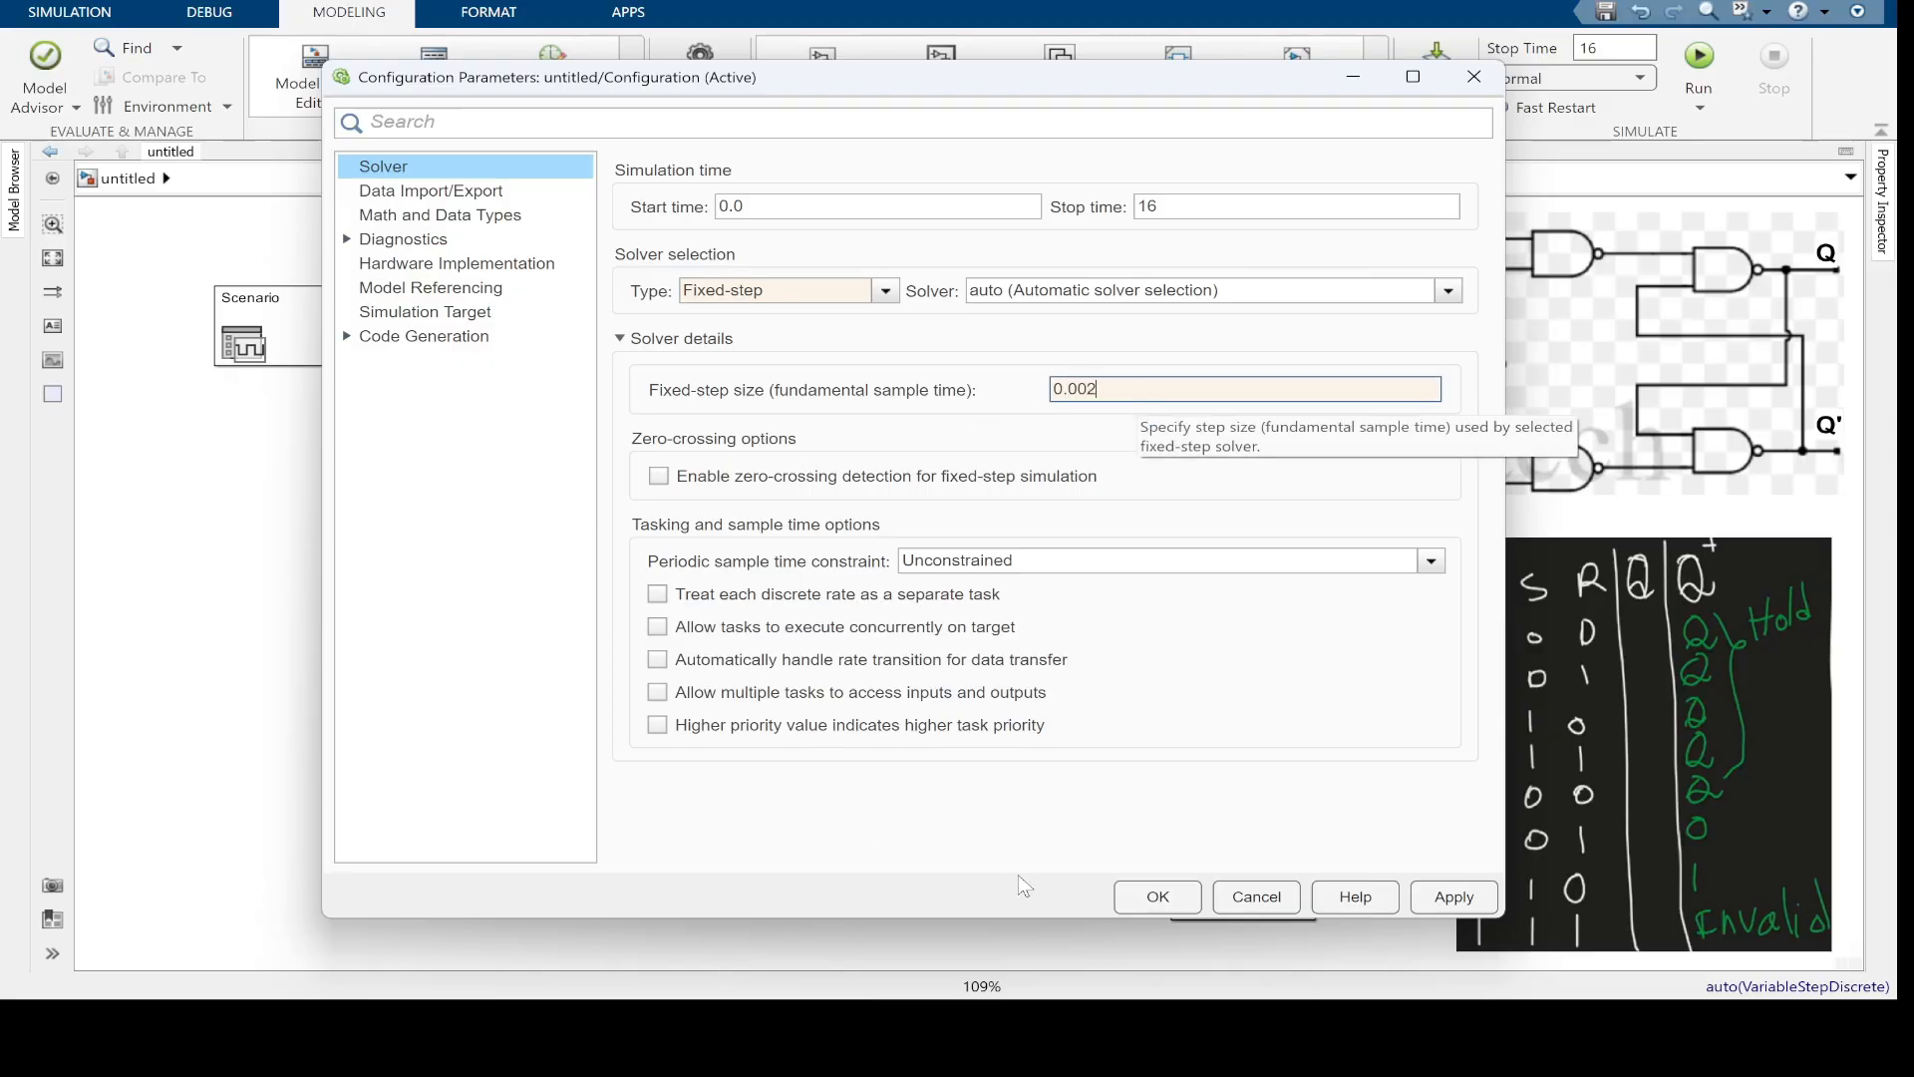
pyautogui.click(1454, 896)
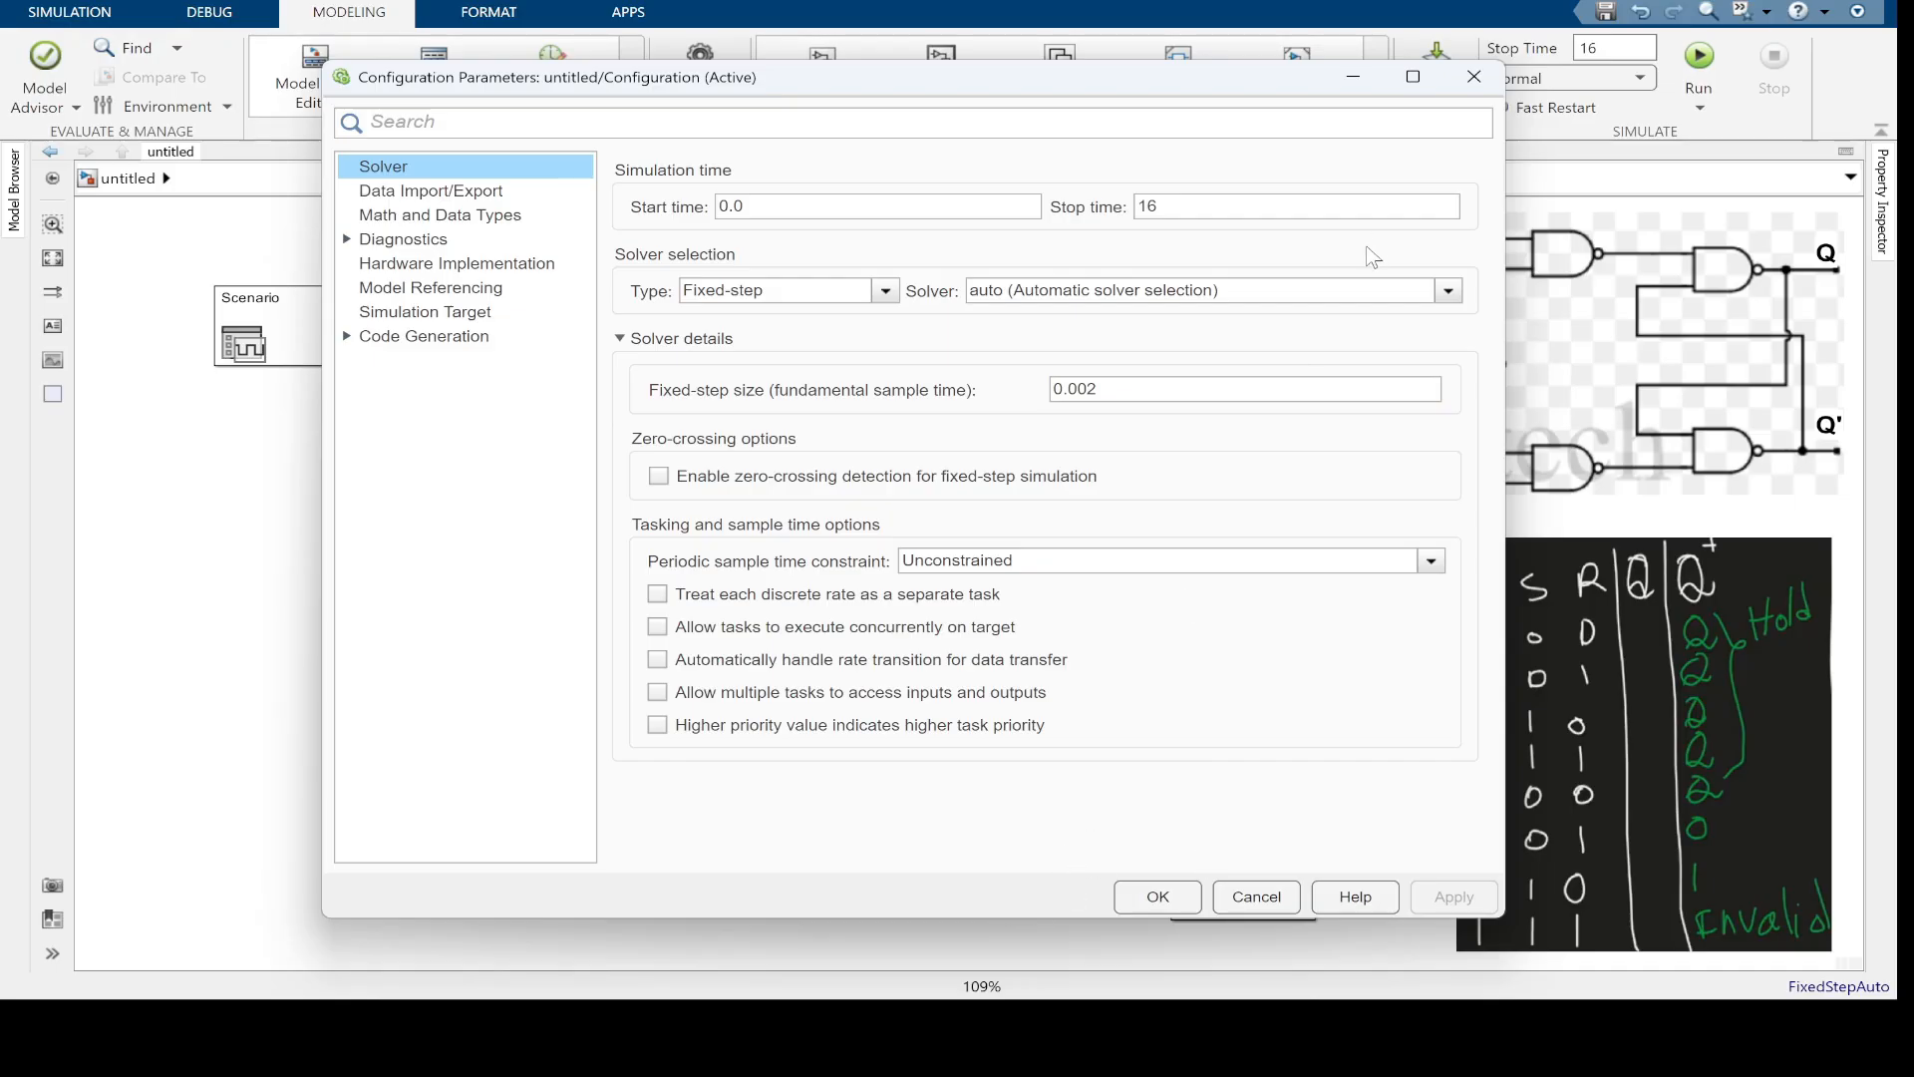
# Apply the ode4 (Runge-Kutta) solver in the model settings and try to run the simulation
pyautogui.click(1449, 291)
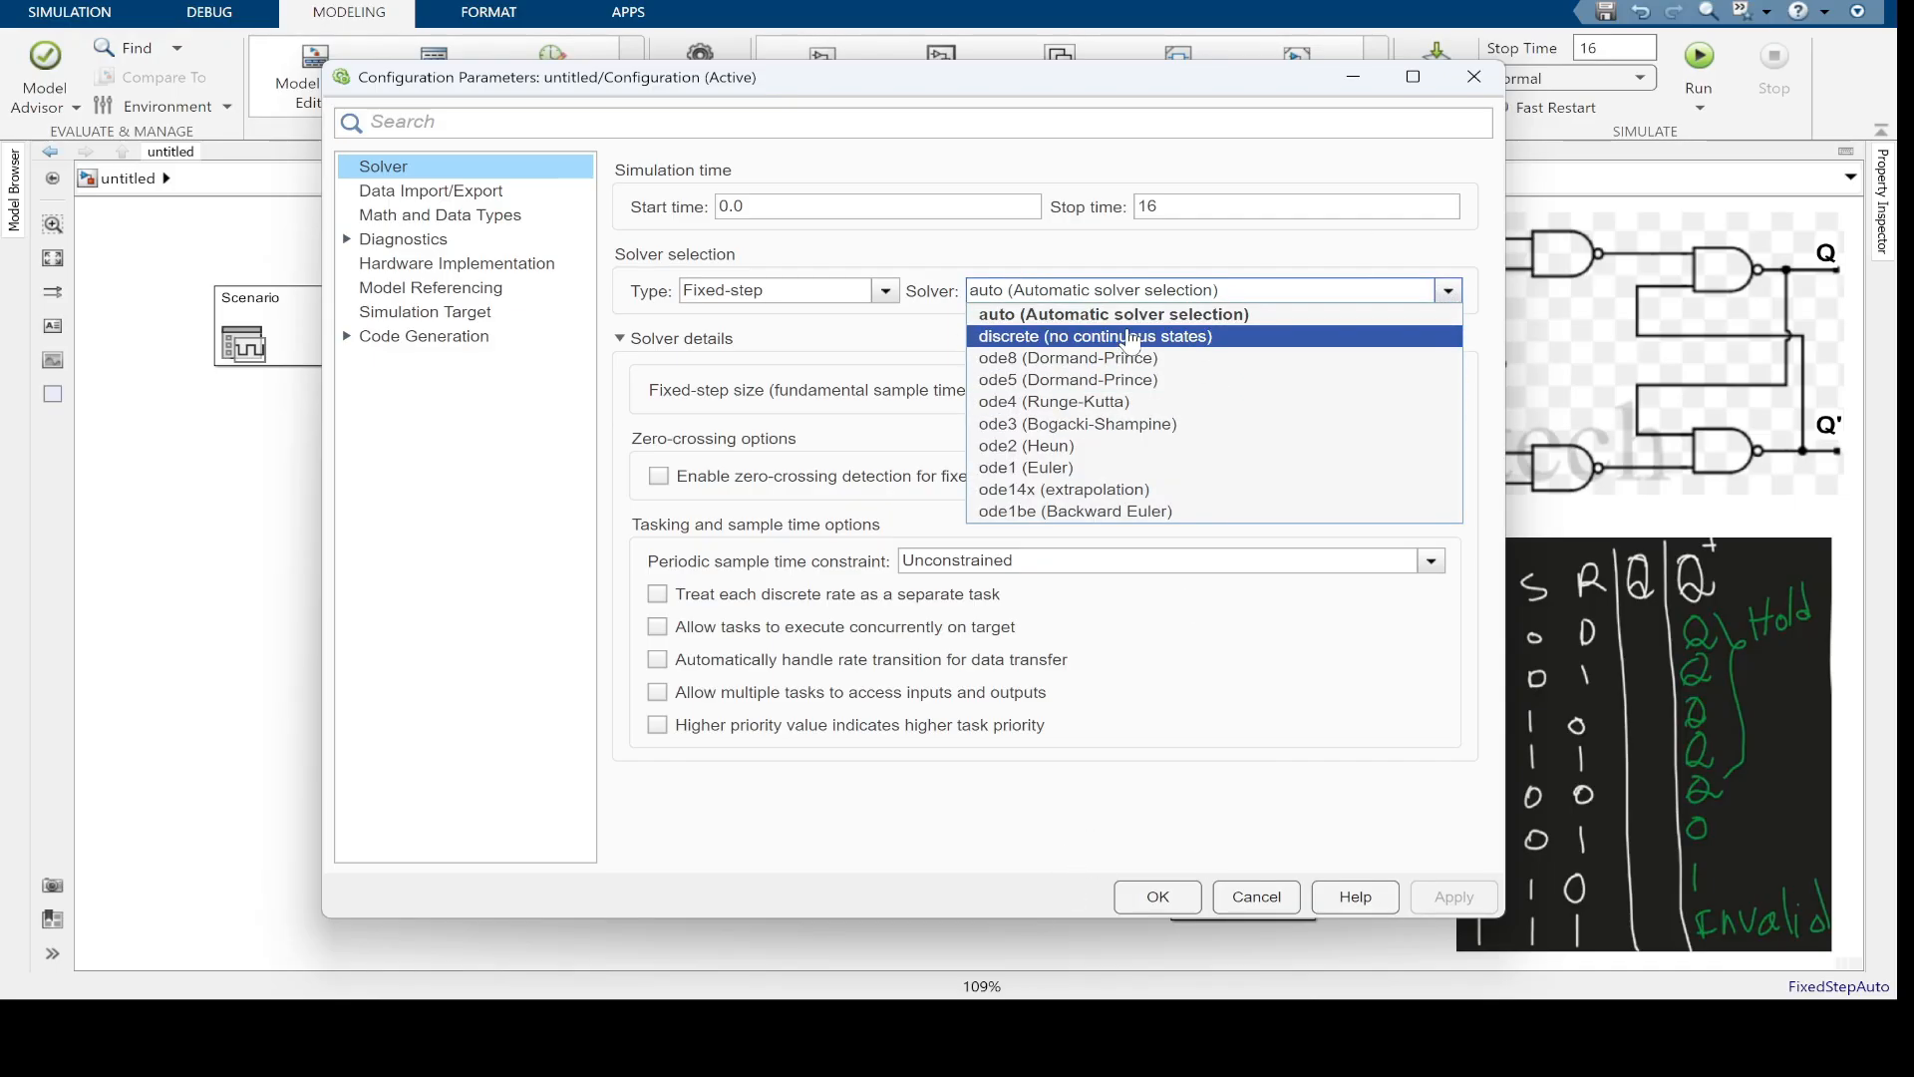
pyautogui.click(1091, 402)
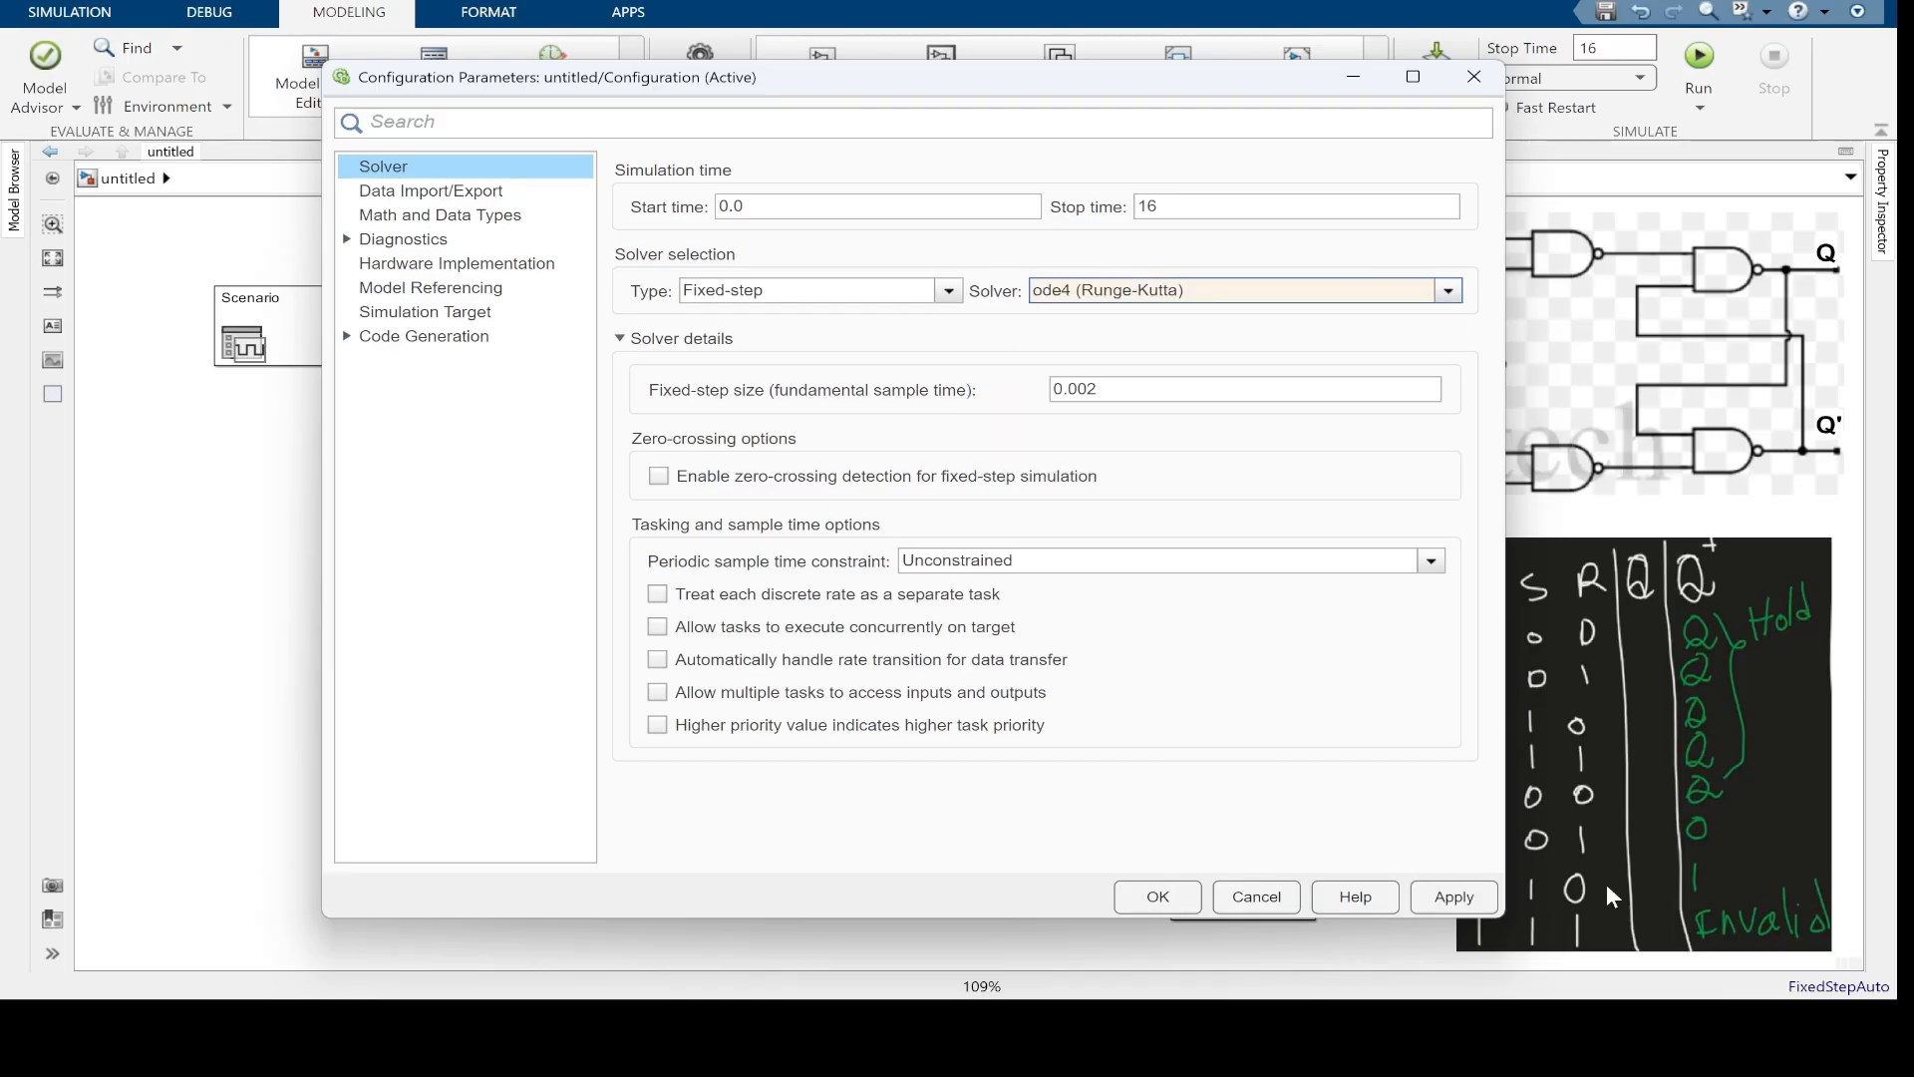
pyautogui.click(1452, 896)
pyautogui.click(1156, 896)
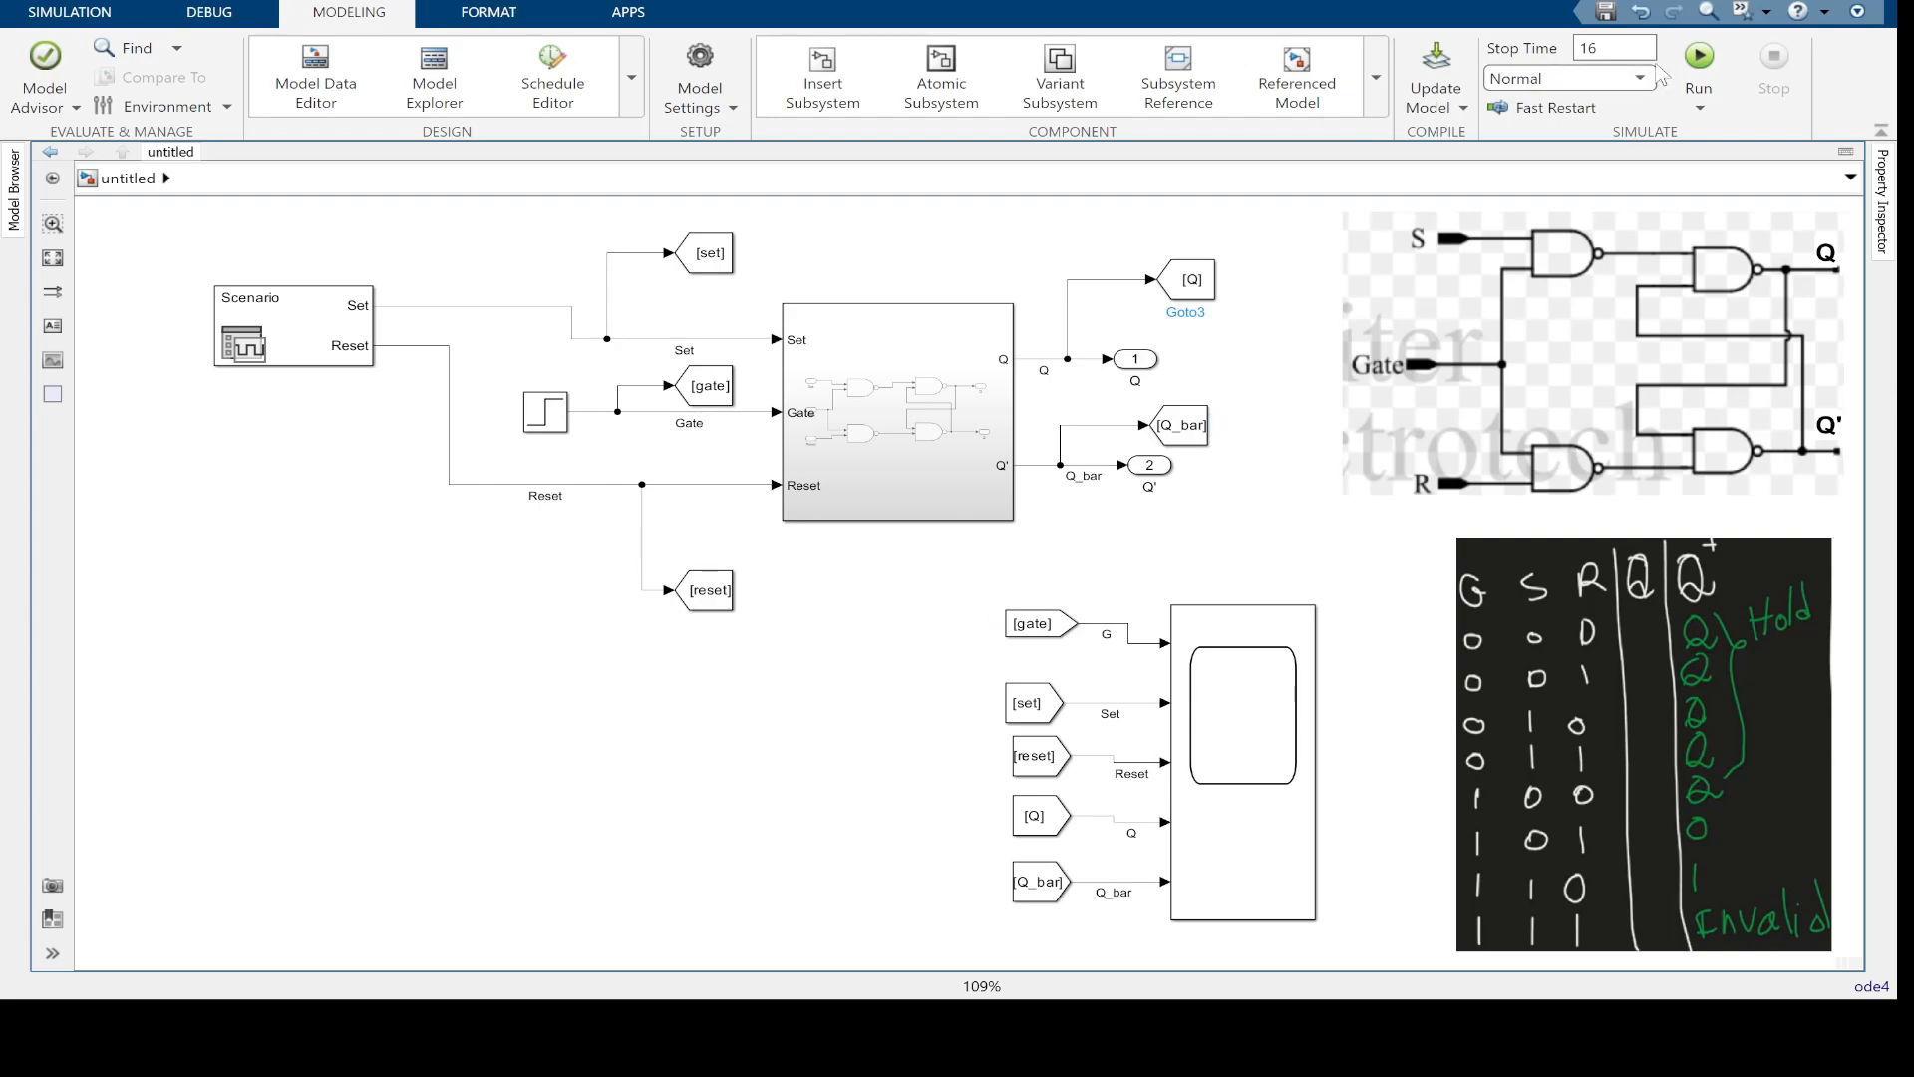
pyautogui.click(1699, 60)
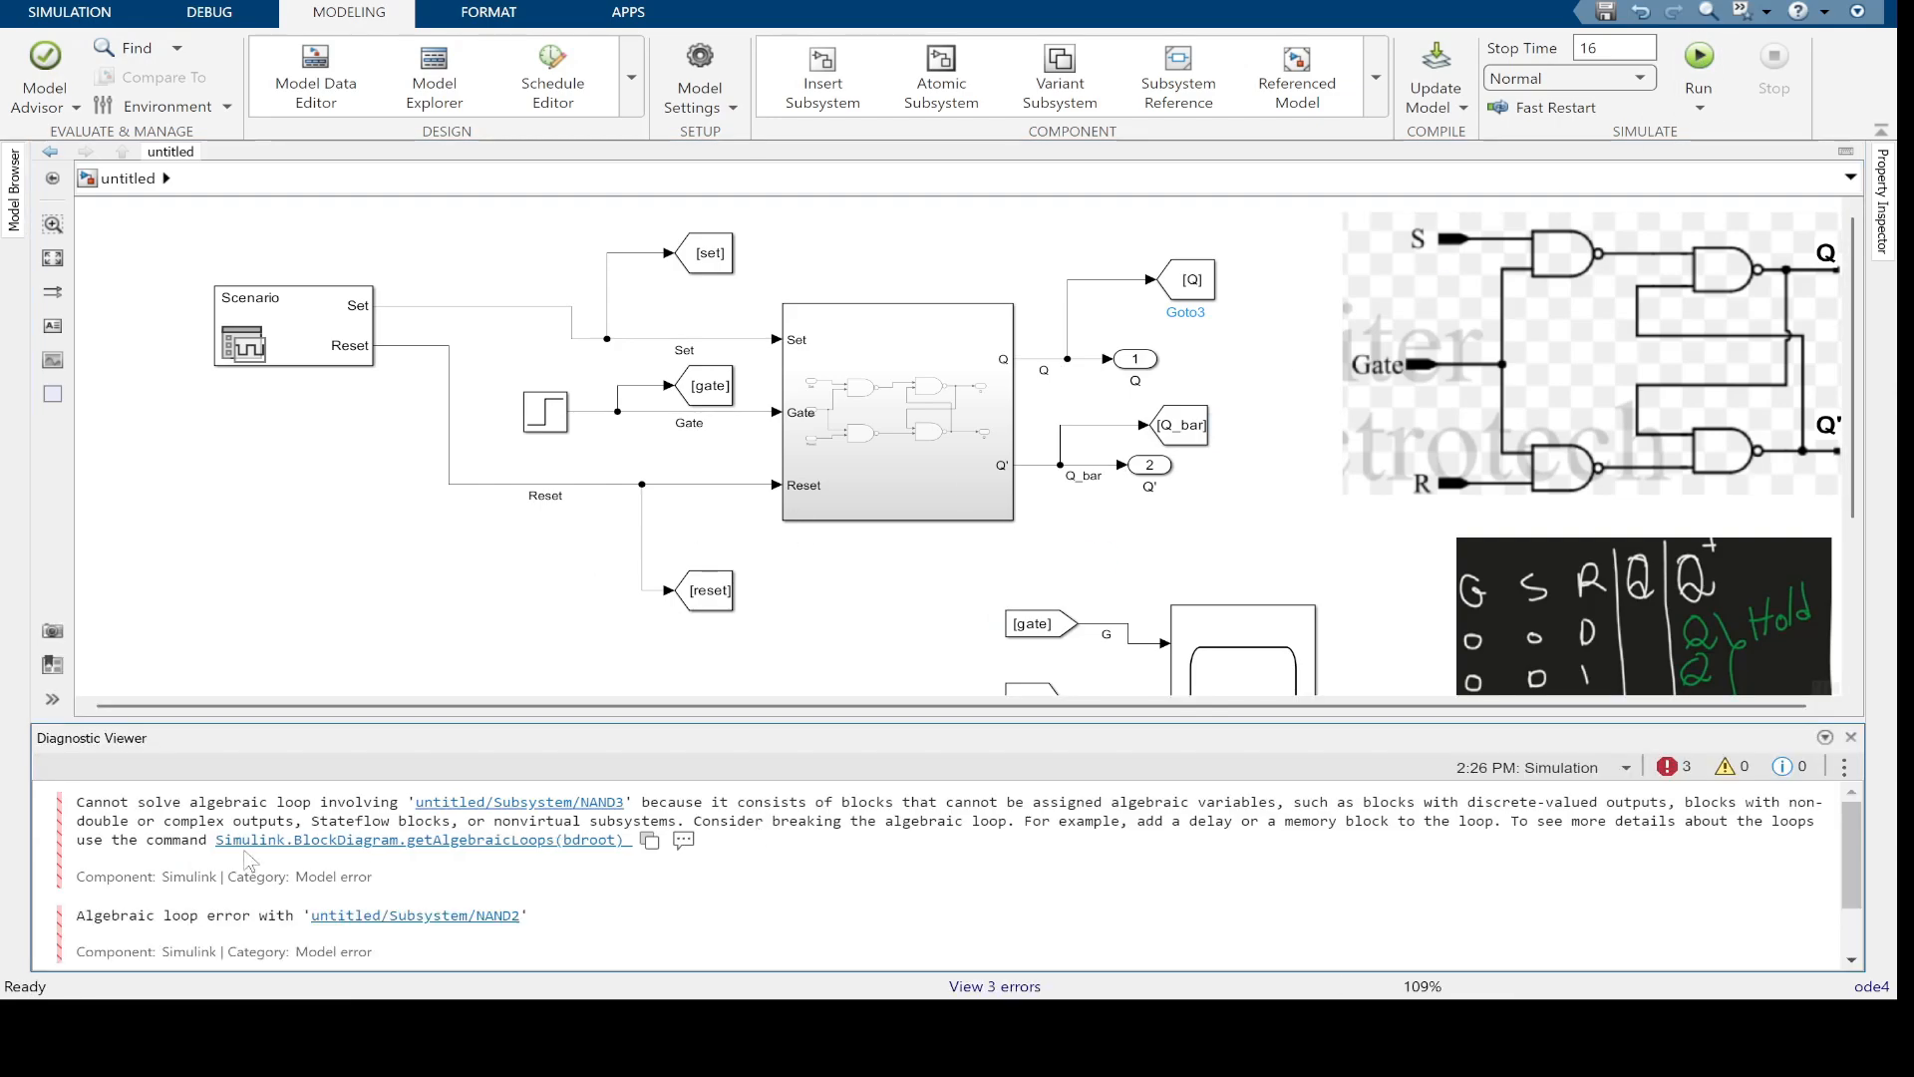
pyautogui.click(1851, 737)
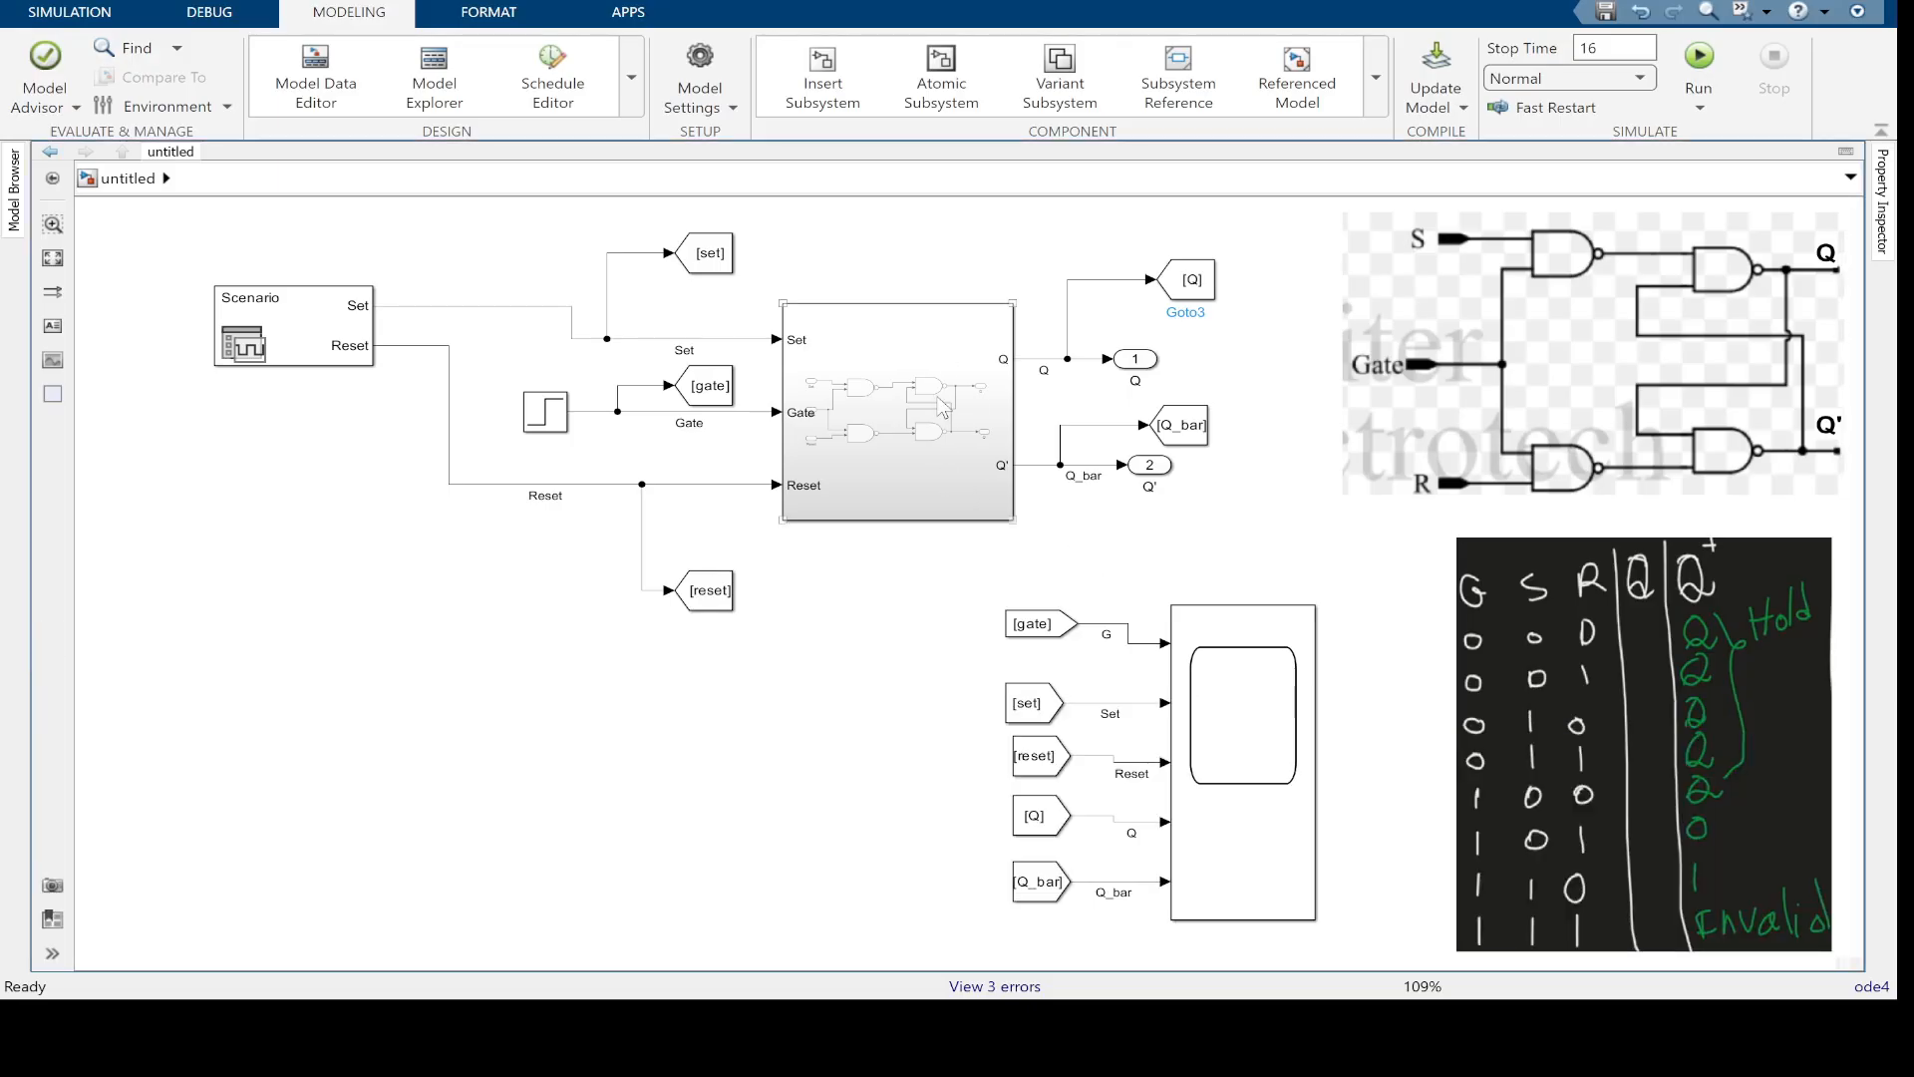
# Inside the latch subsystem, shift the Q feedback branch closer to the Q outport and add a Unit Delay block
pyautogui.doubleClick(919, 473)
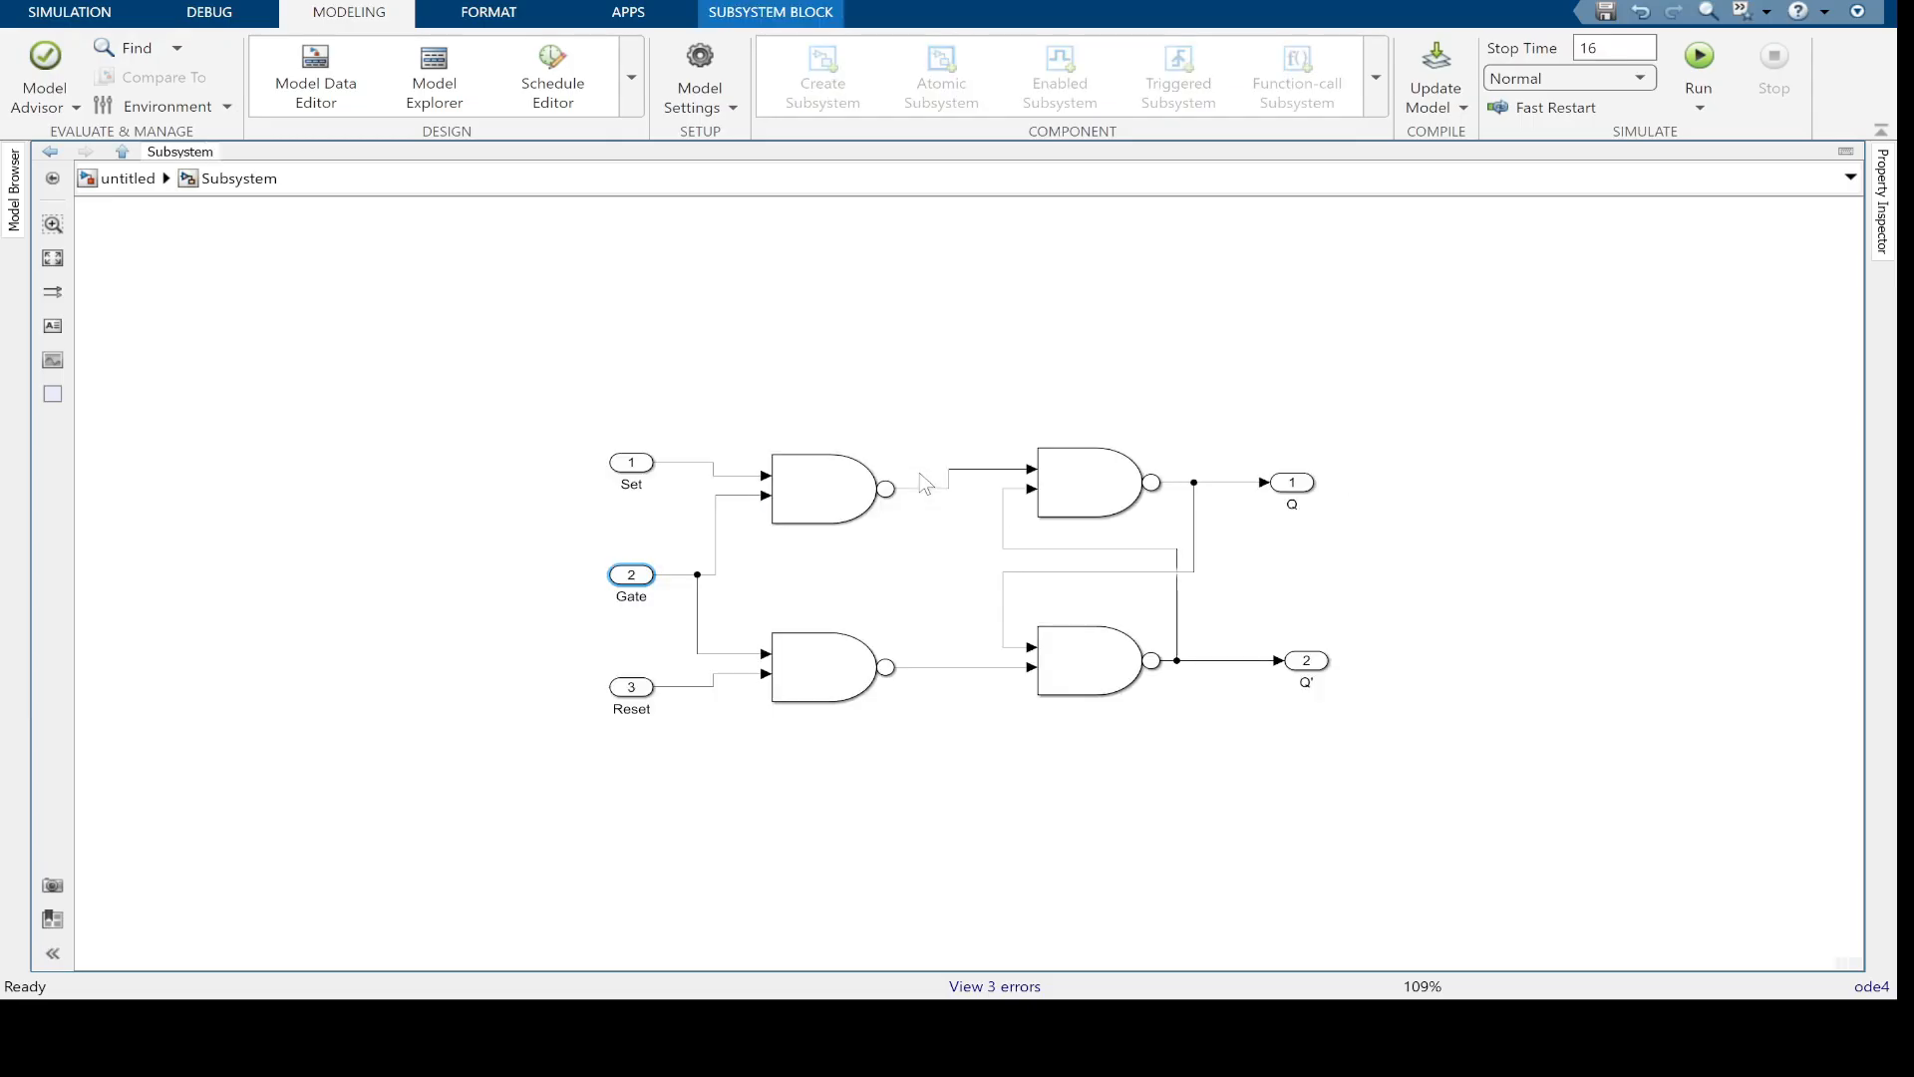
pyautogui.moveTo(1196, 514); pyautogui.dragTo(1240, 502)
pyautogui.doubleClick(1266, 315)
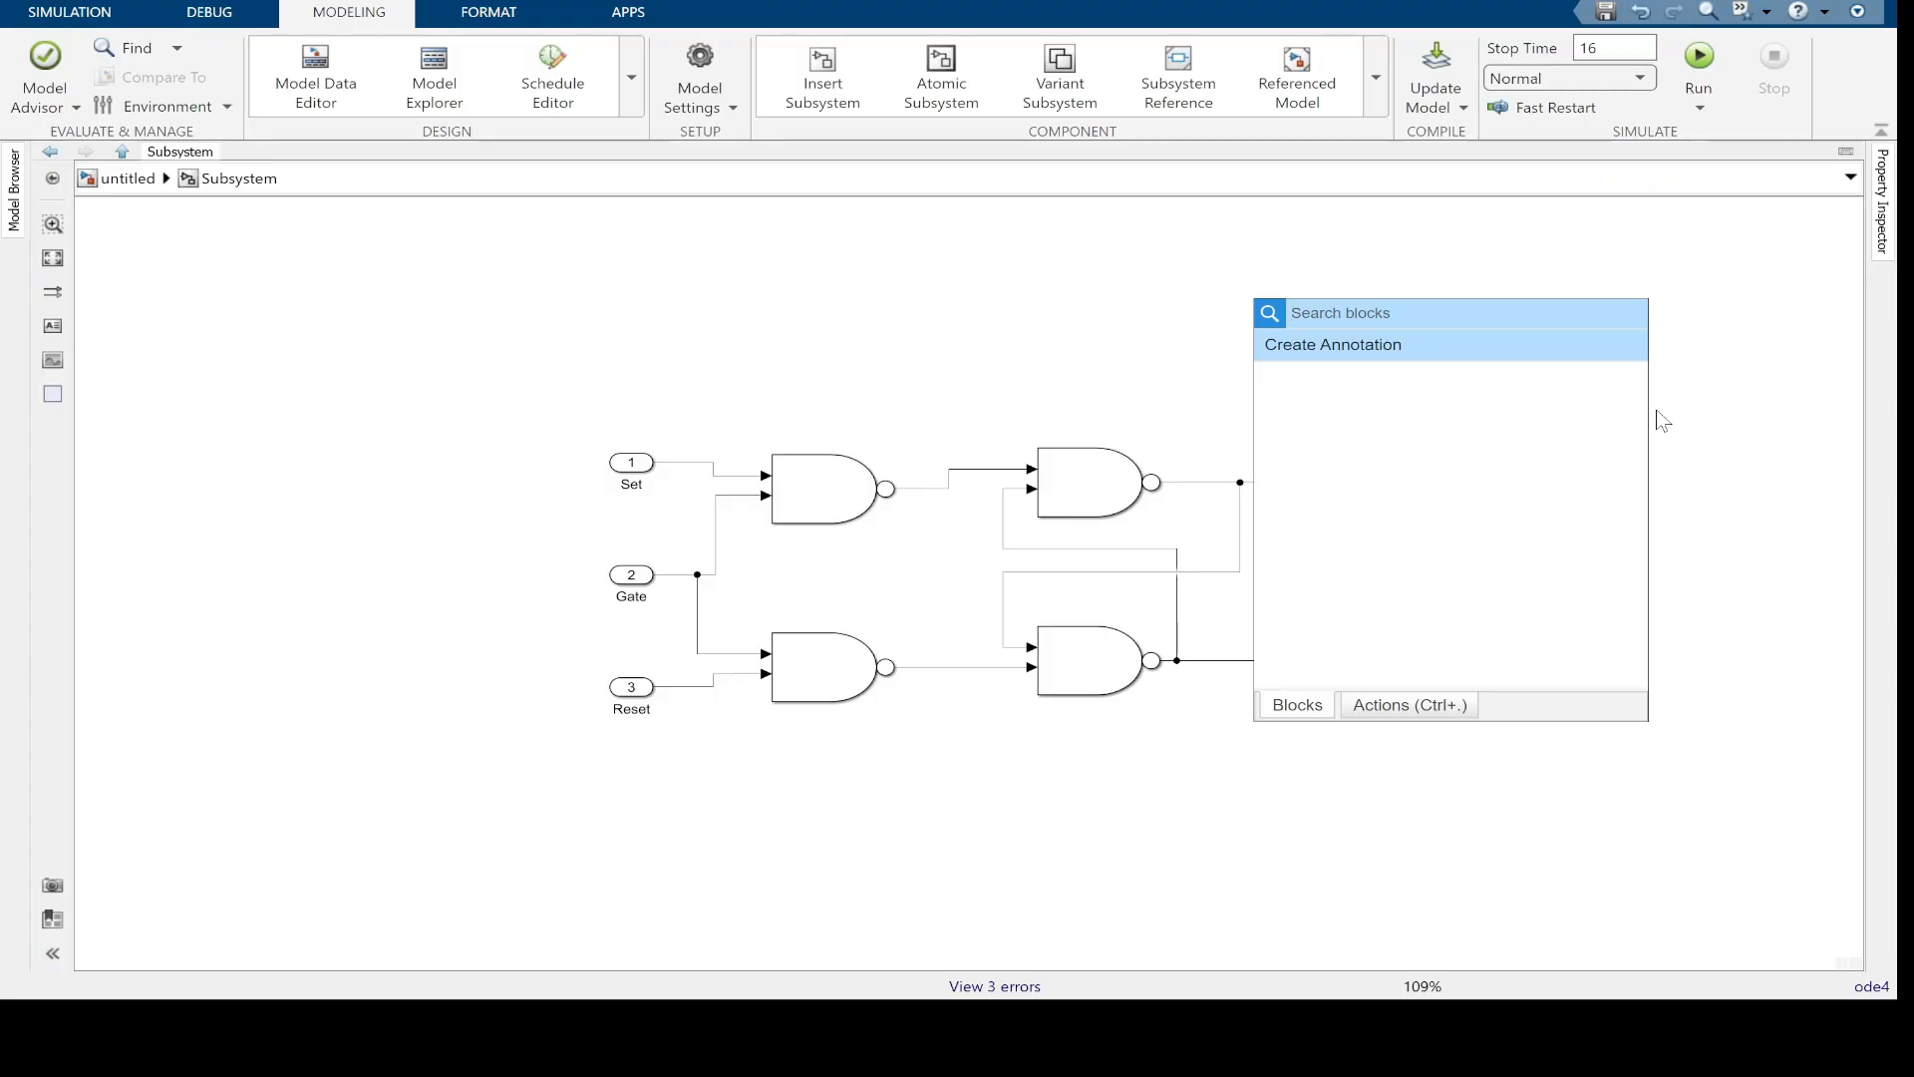
pyautogui.write('delay')
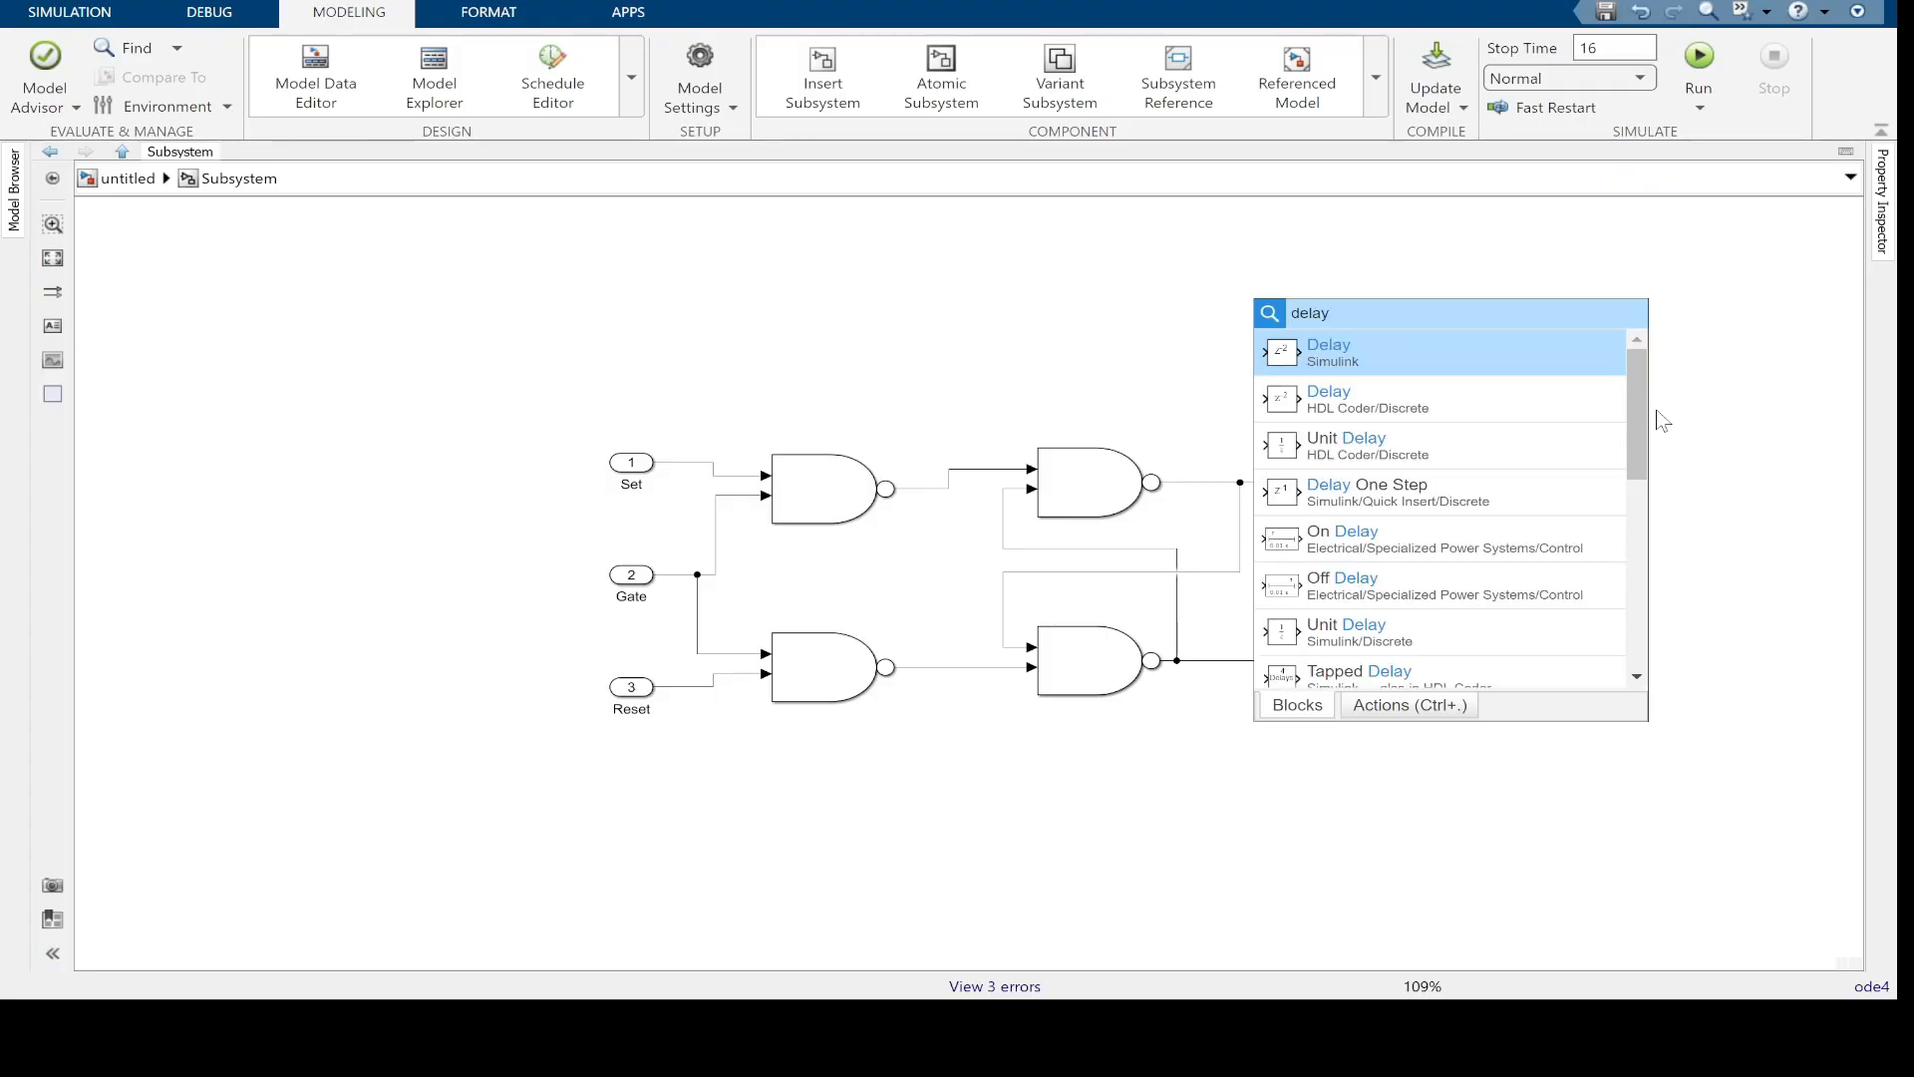
pyautogui.click(1299, 446)
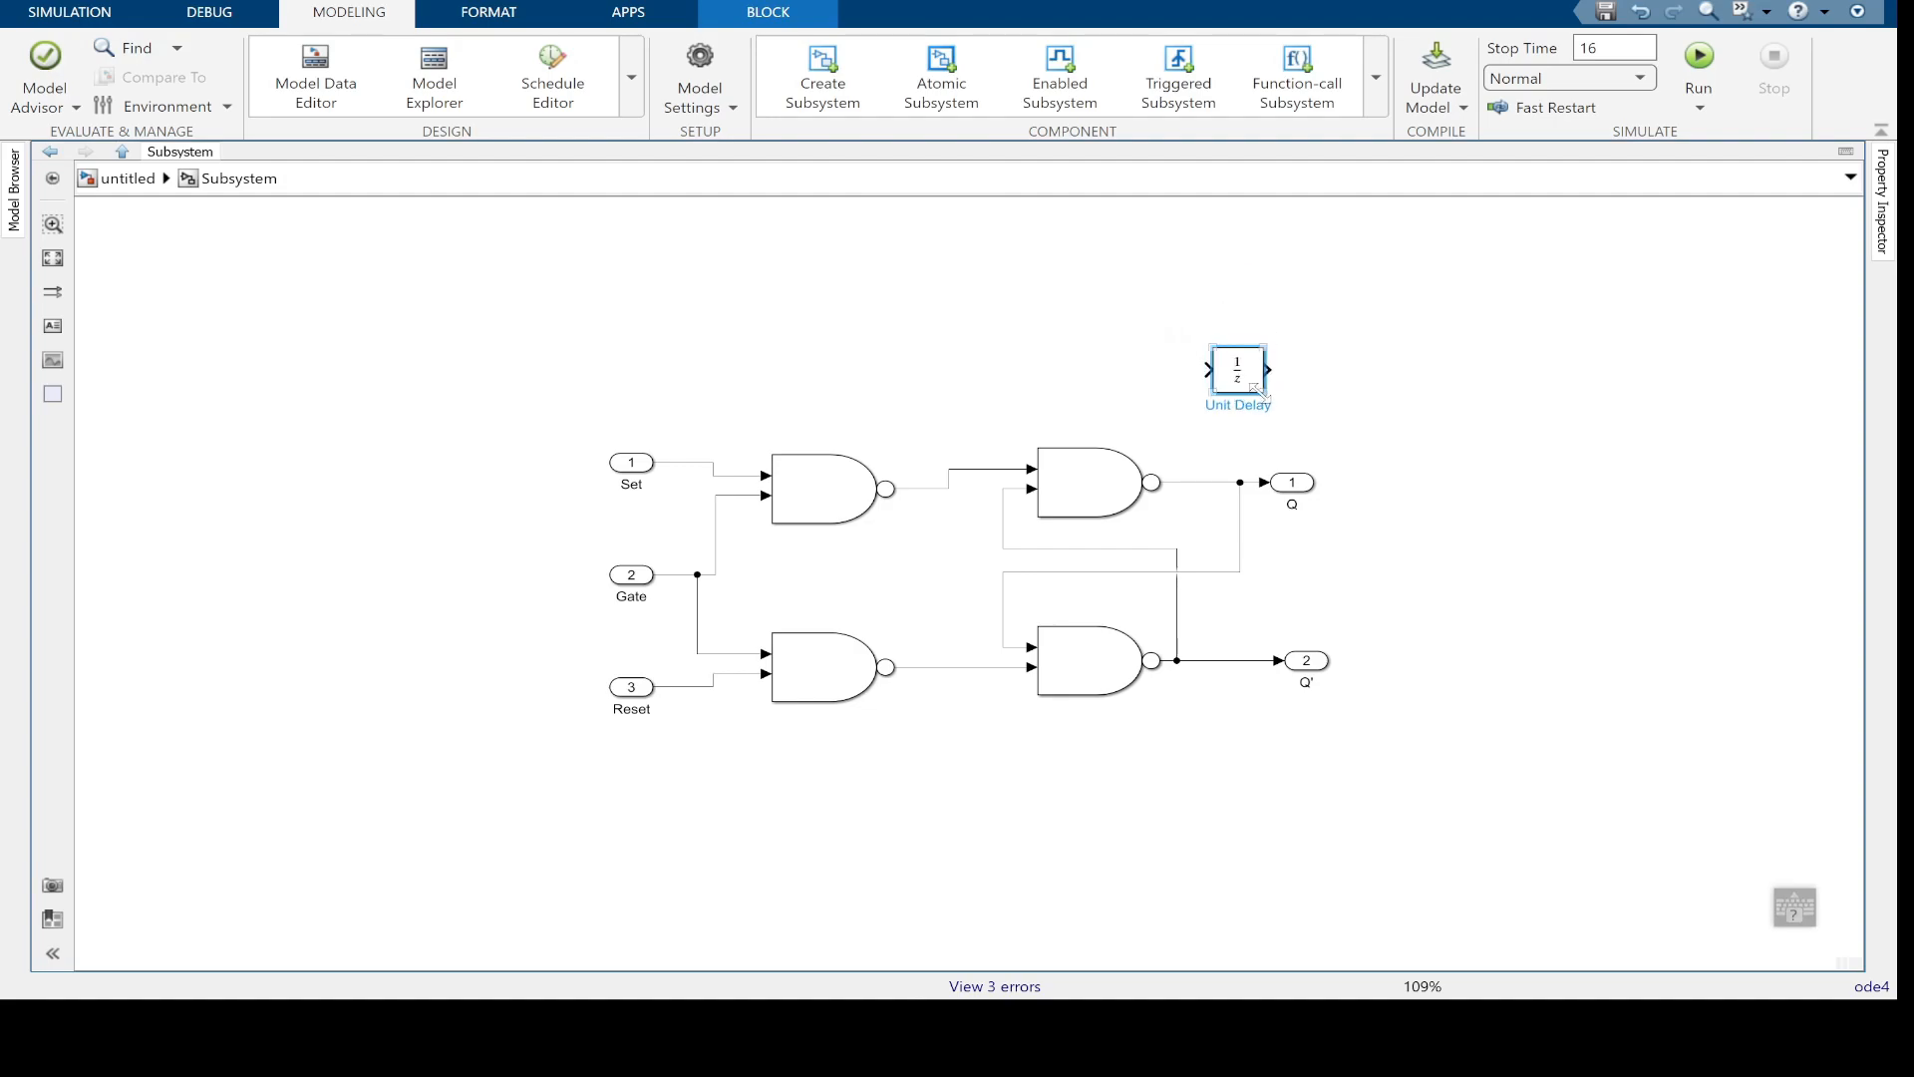
# Shrink the Unit Delay and insert it between the upper output NAND gate and the Q feedback branch, accepting its parameters
pyautogui.moveTo(1256, 389); pyautogui.dragTo(1199, 499)
pyautogui.doubleClick(1207, 486)
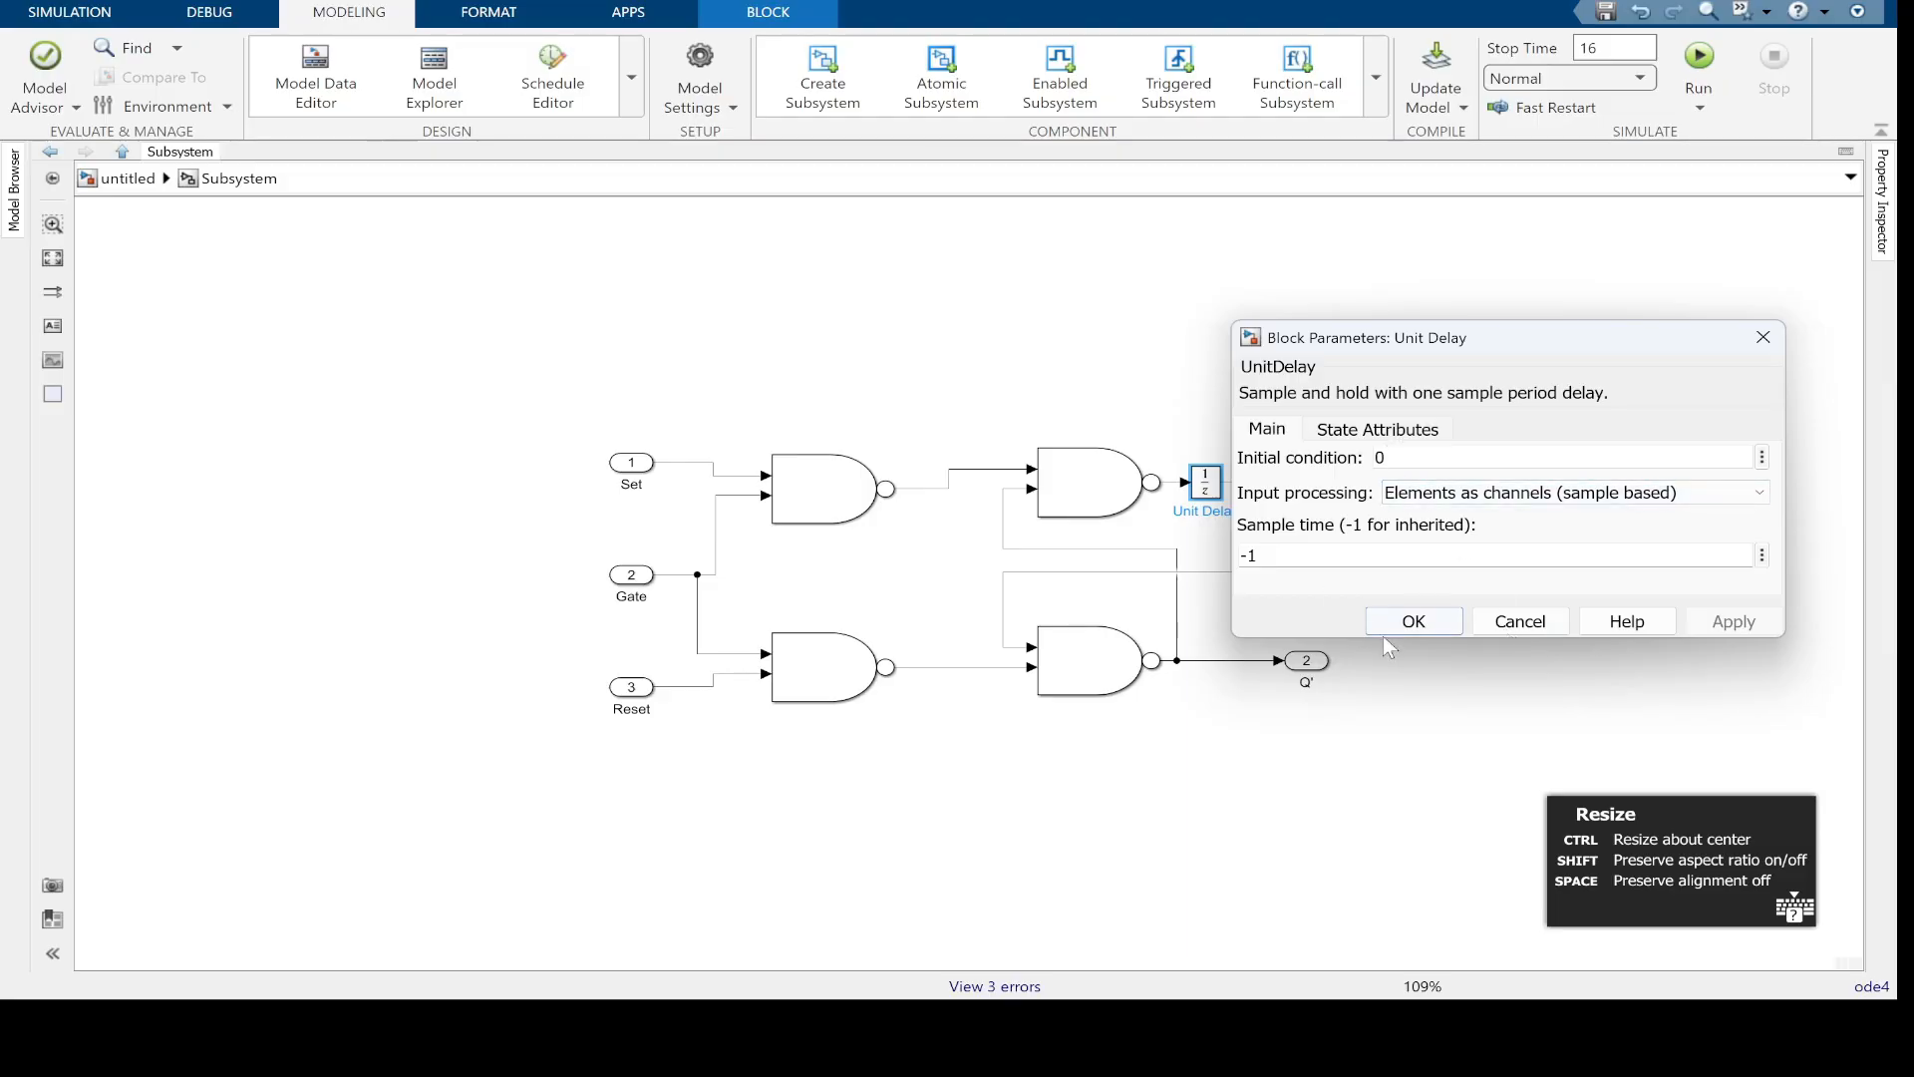
pyautogui.click(1413, 621)
pyautogui.click(468, 596)
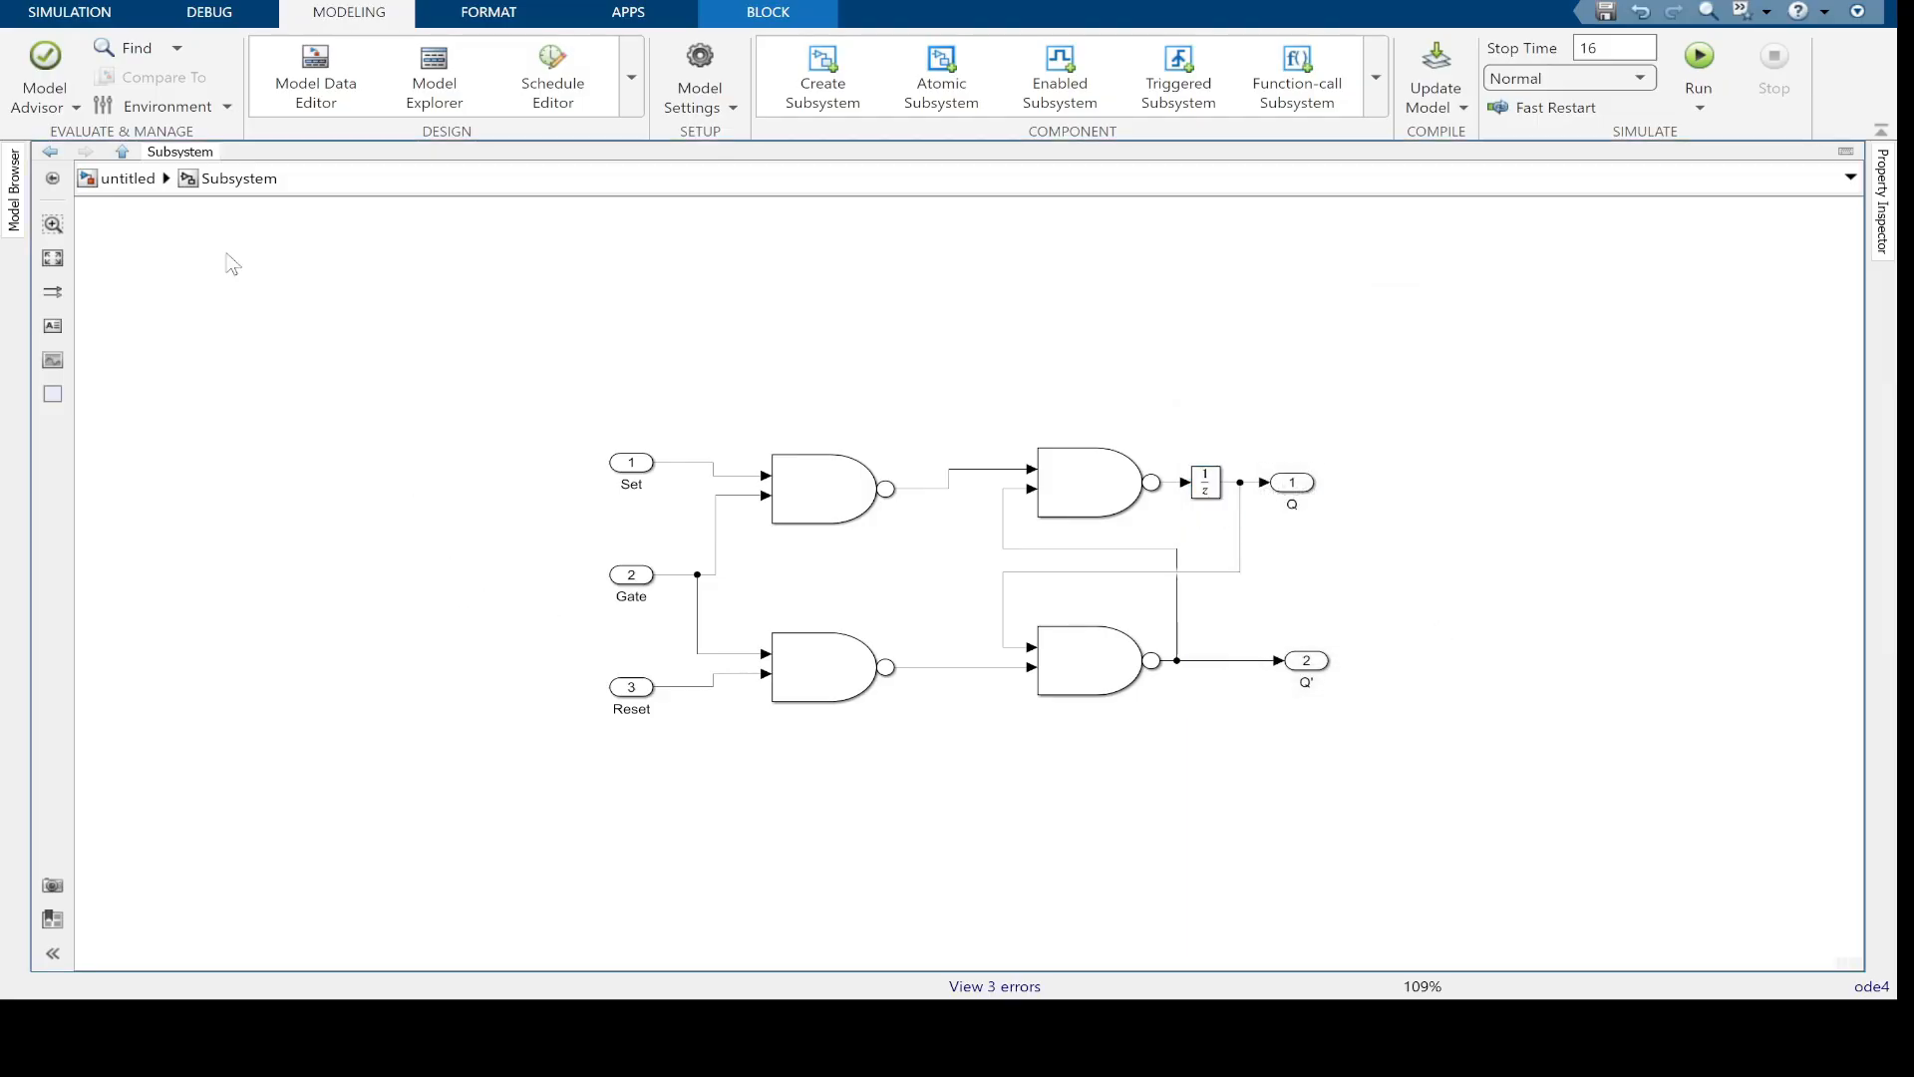
# Run the simulation from the top-level model and open the Scope
pyautogui.click(140, 181)
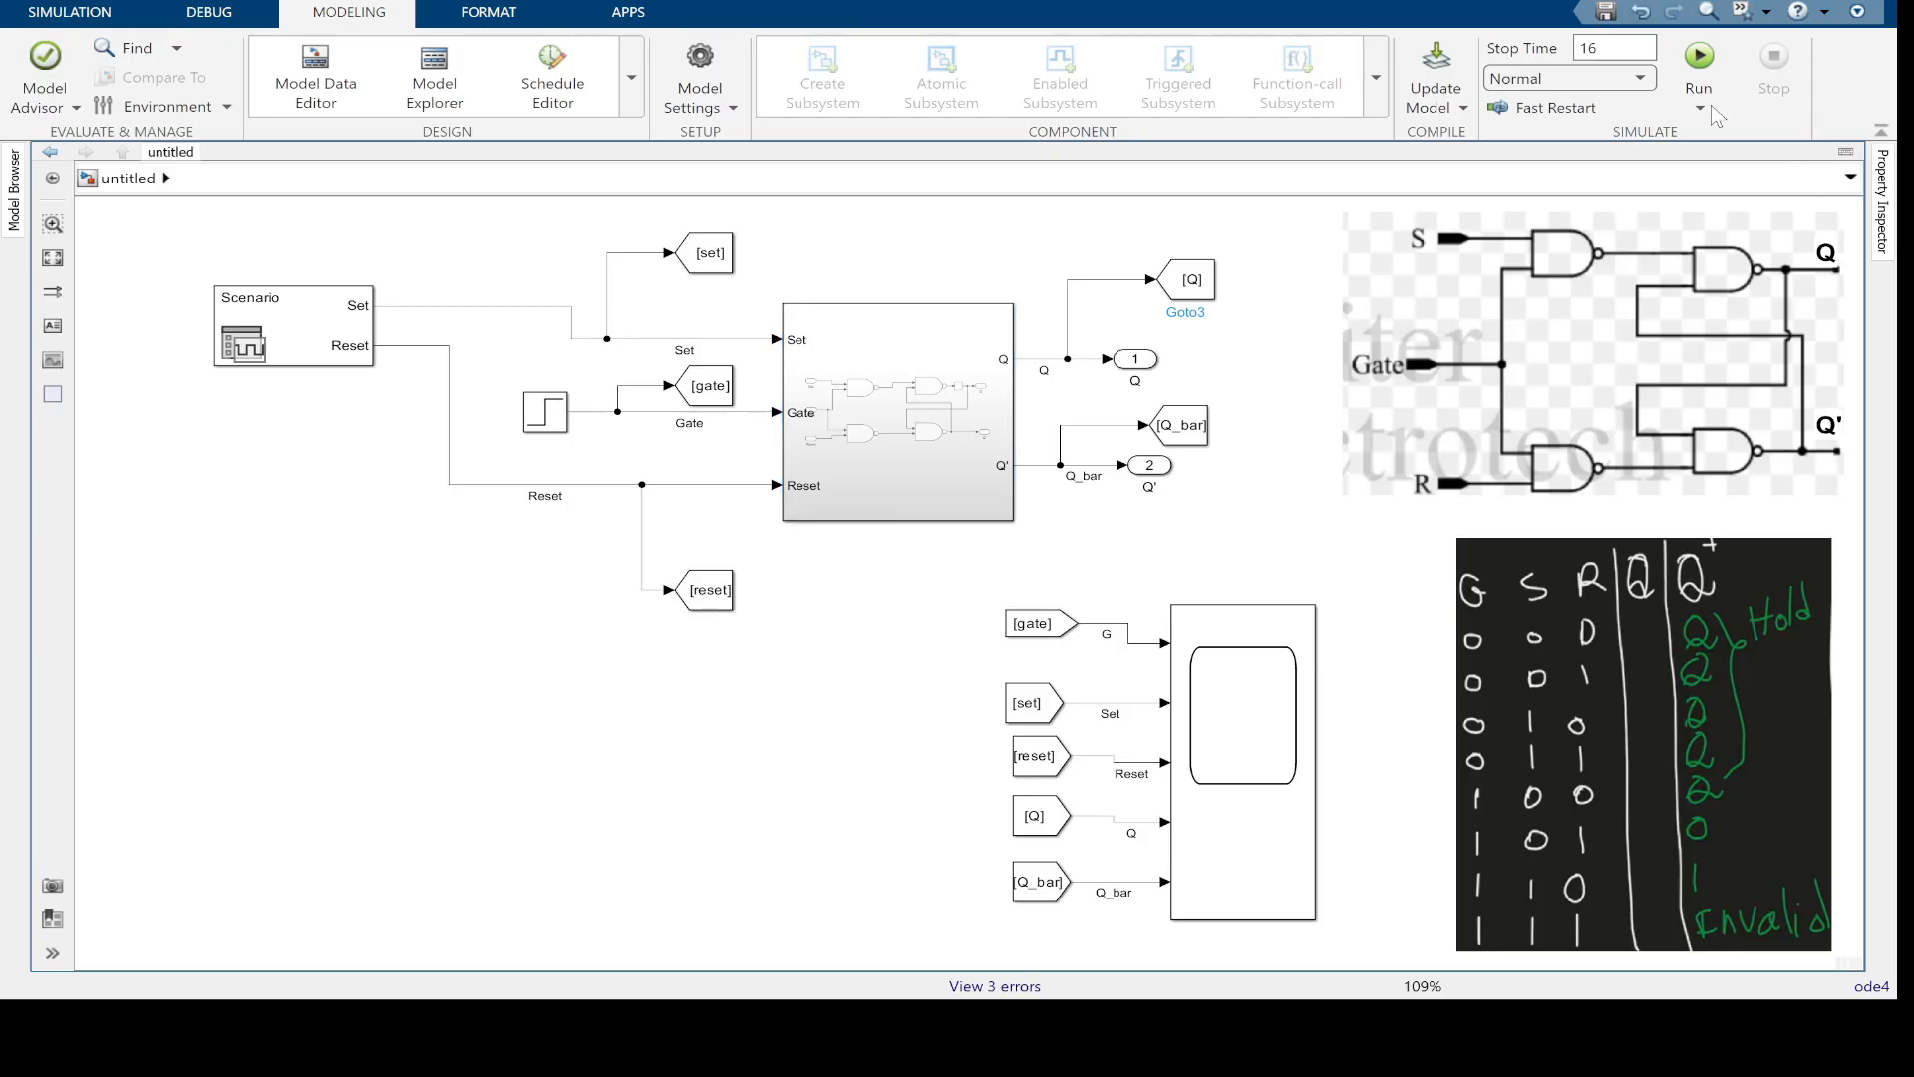
pyautogui.hotkey('ctrl', 't')
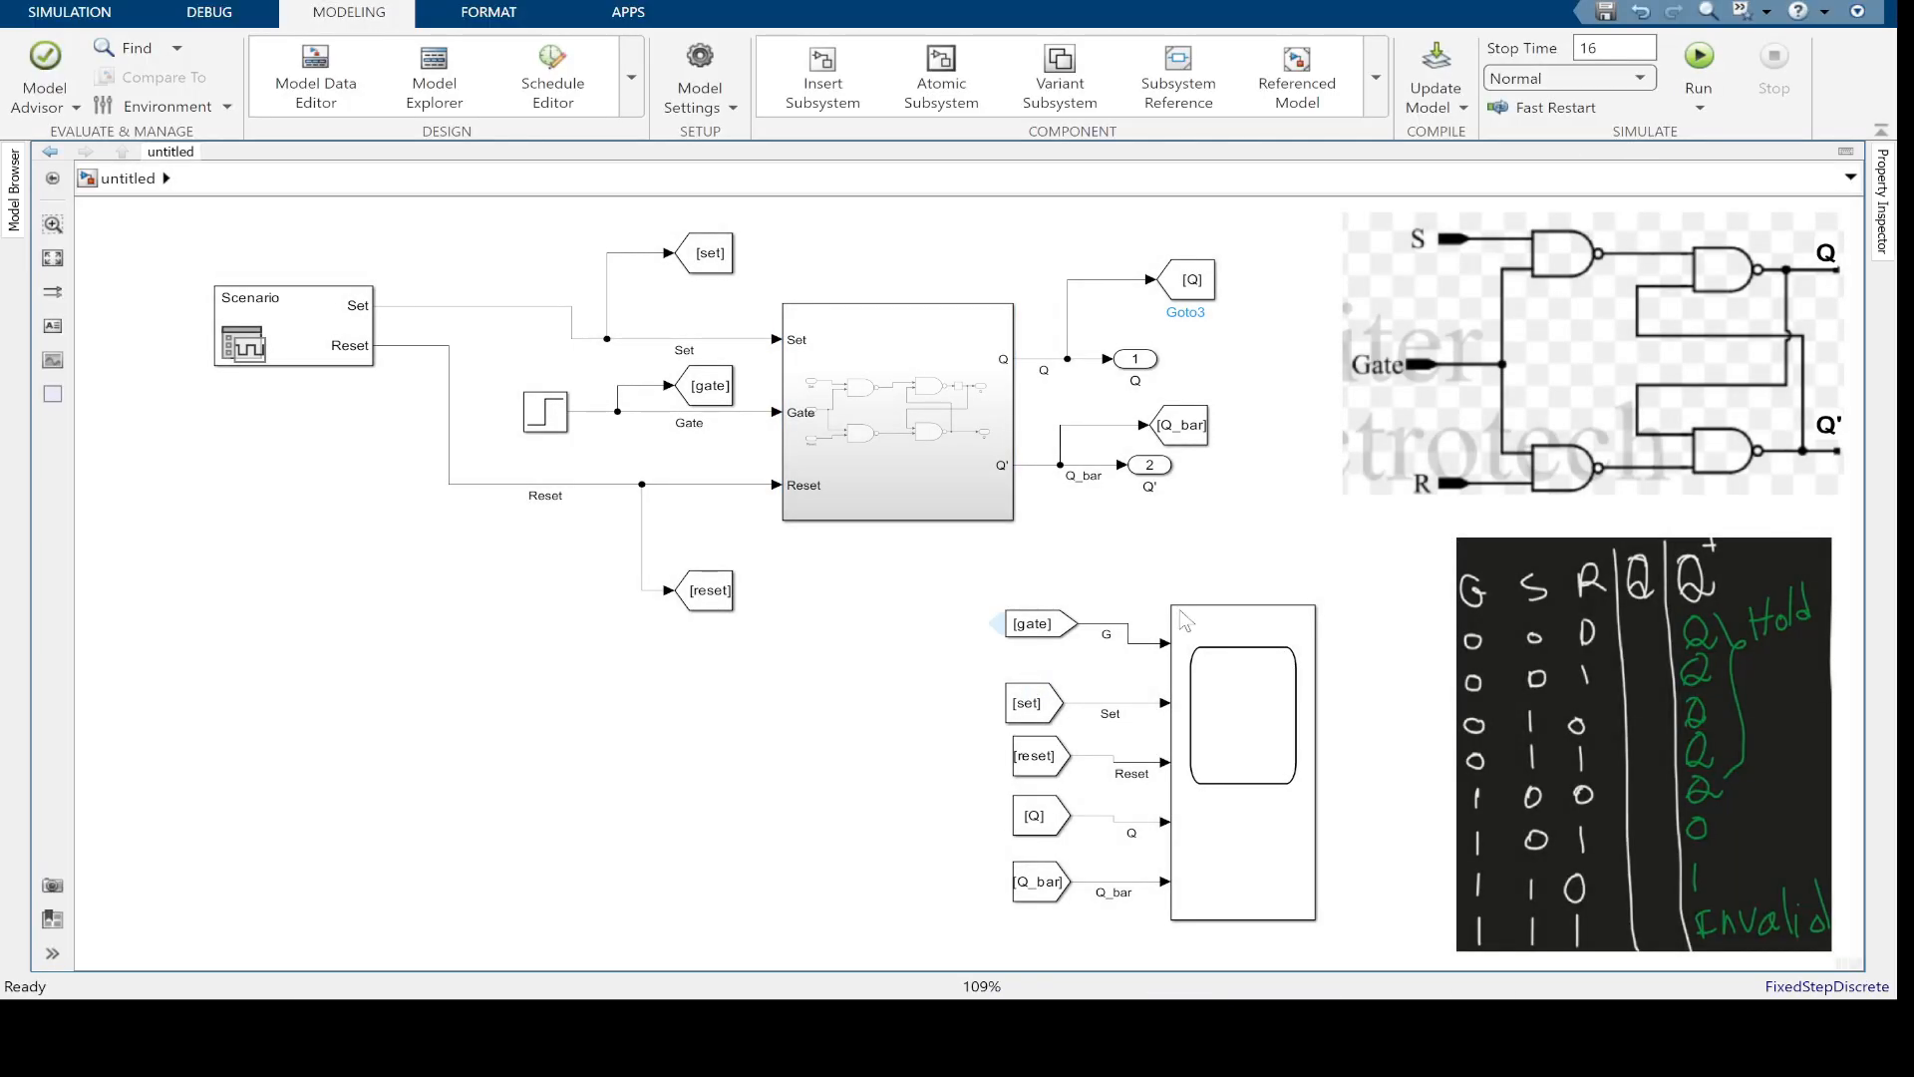
pyautogui.doubleClick(1252, 726)
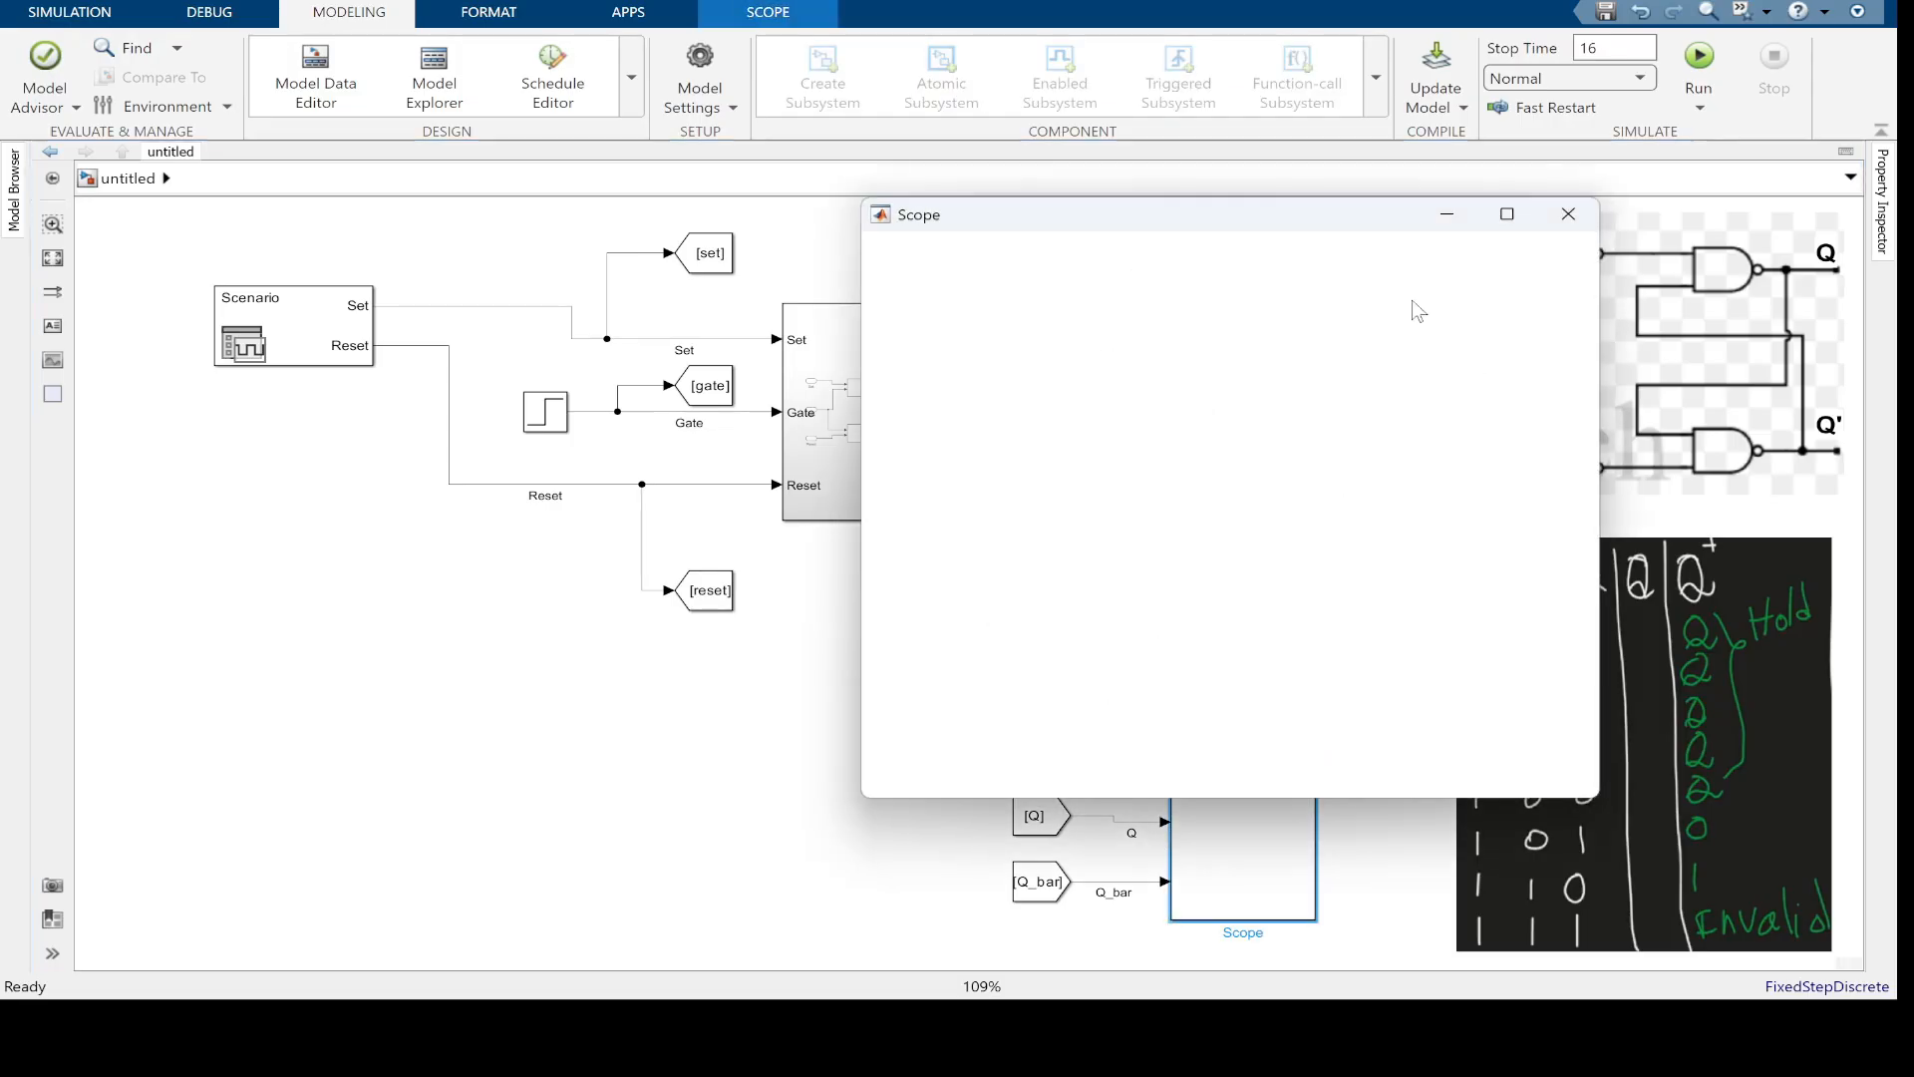
# Move the Scope window clear of the Scope block and truth table and make it taller to view the waveforms
pyautogui.moveTo(1312, 222); pyautogui.dragTo(772, 193)
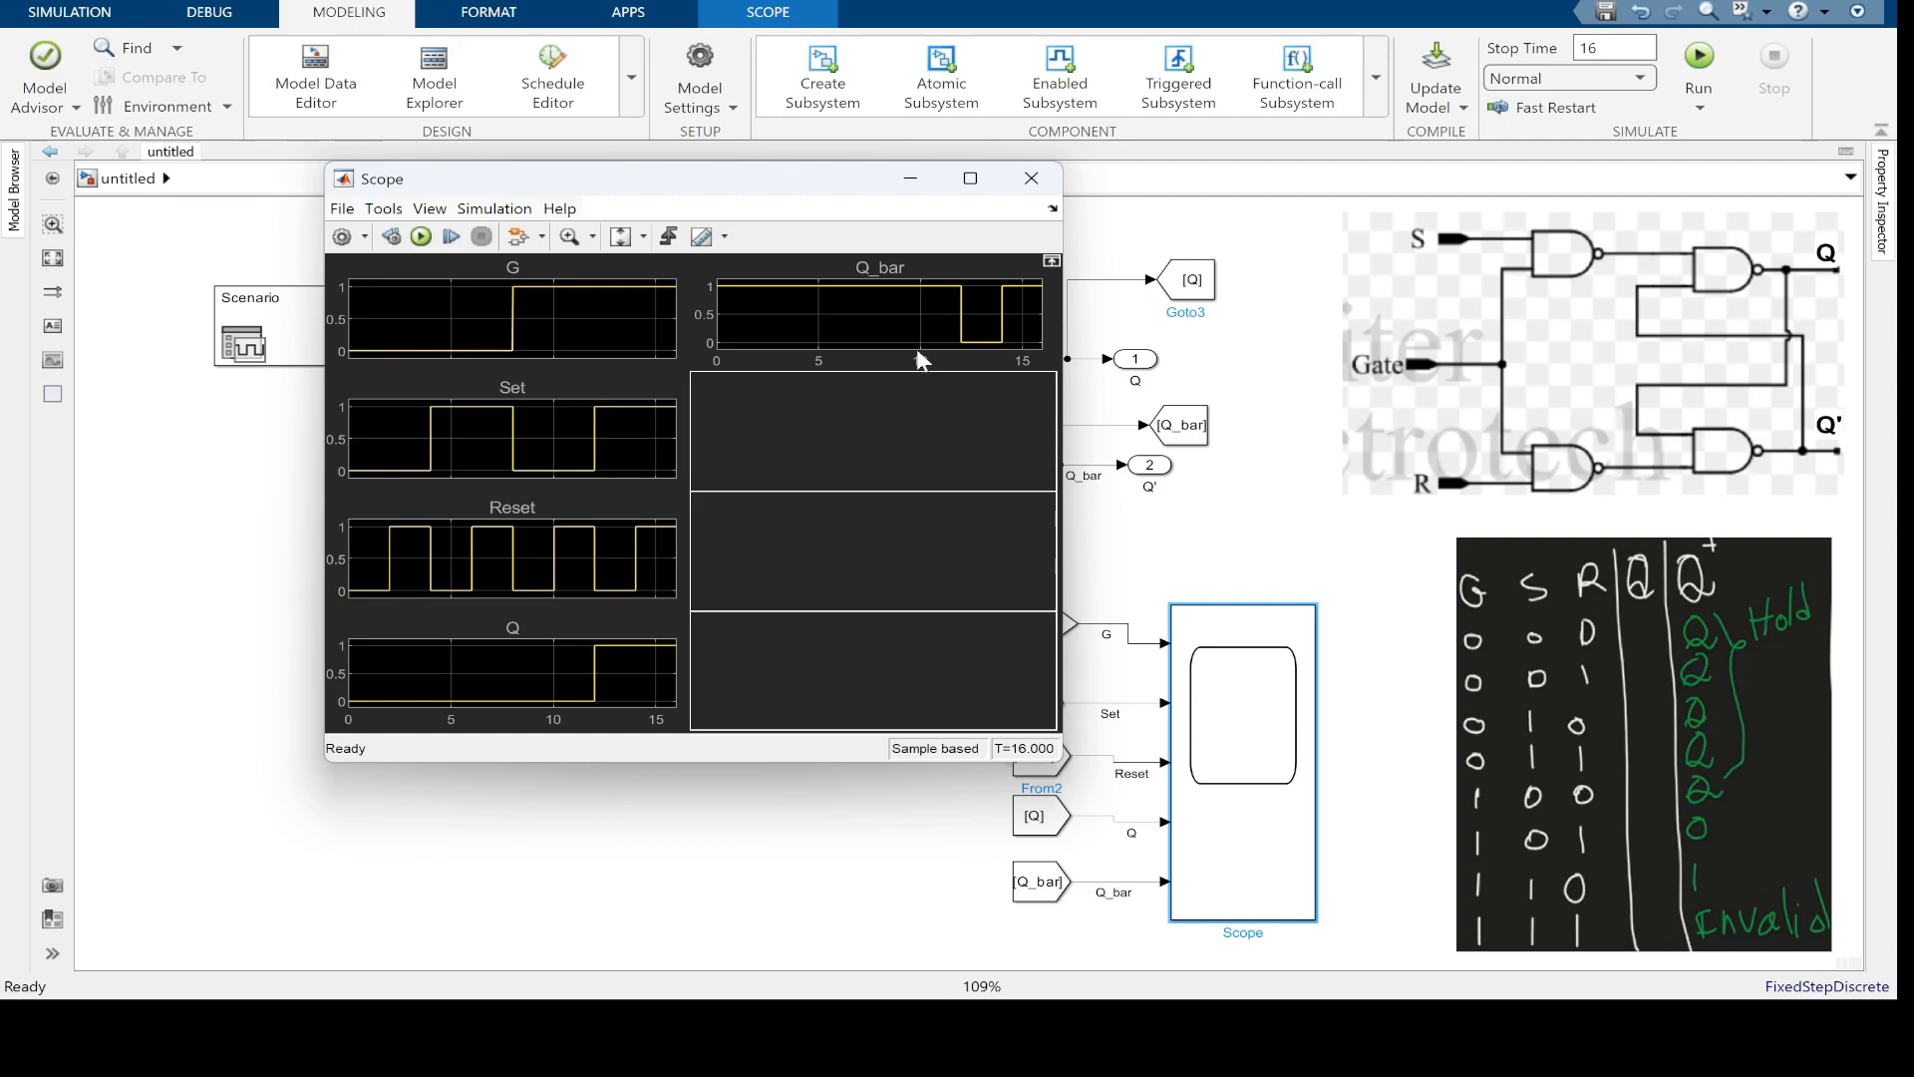
pyautogui.moveTo(783, 190); pyautogui.dragTo(681, 187)
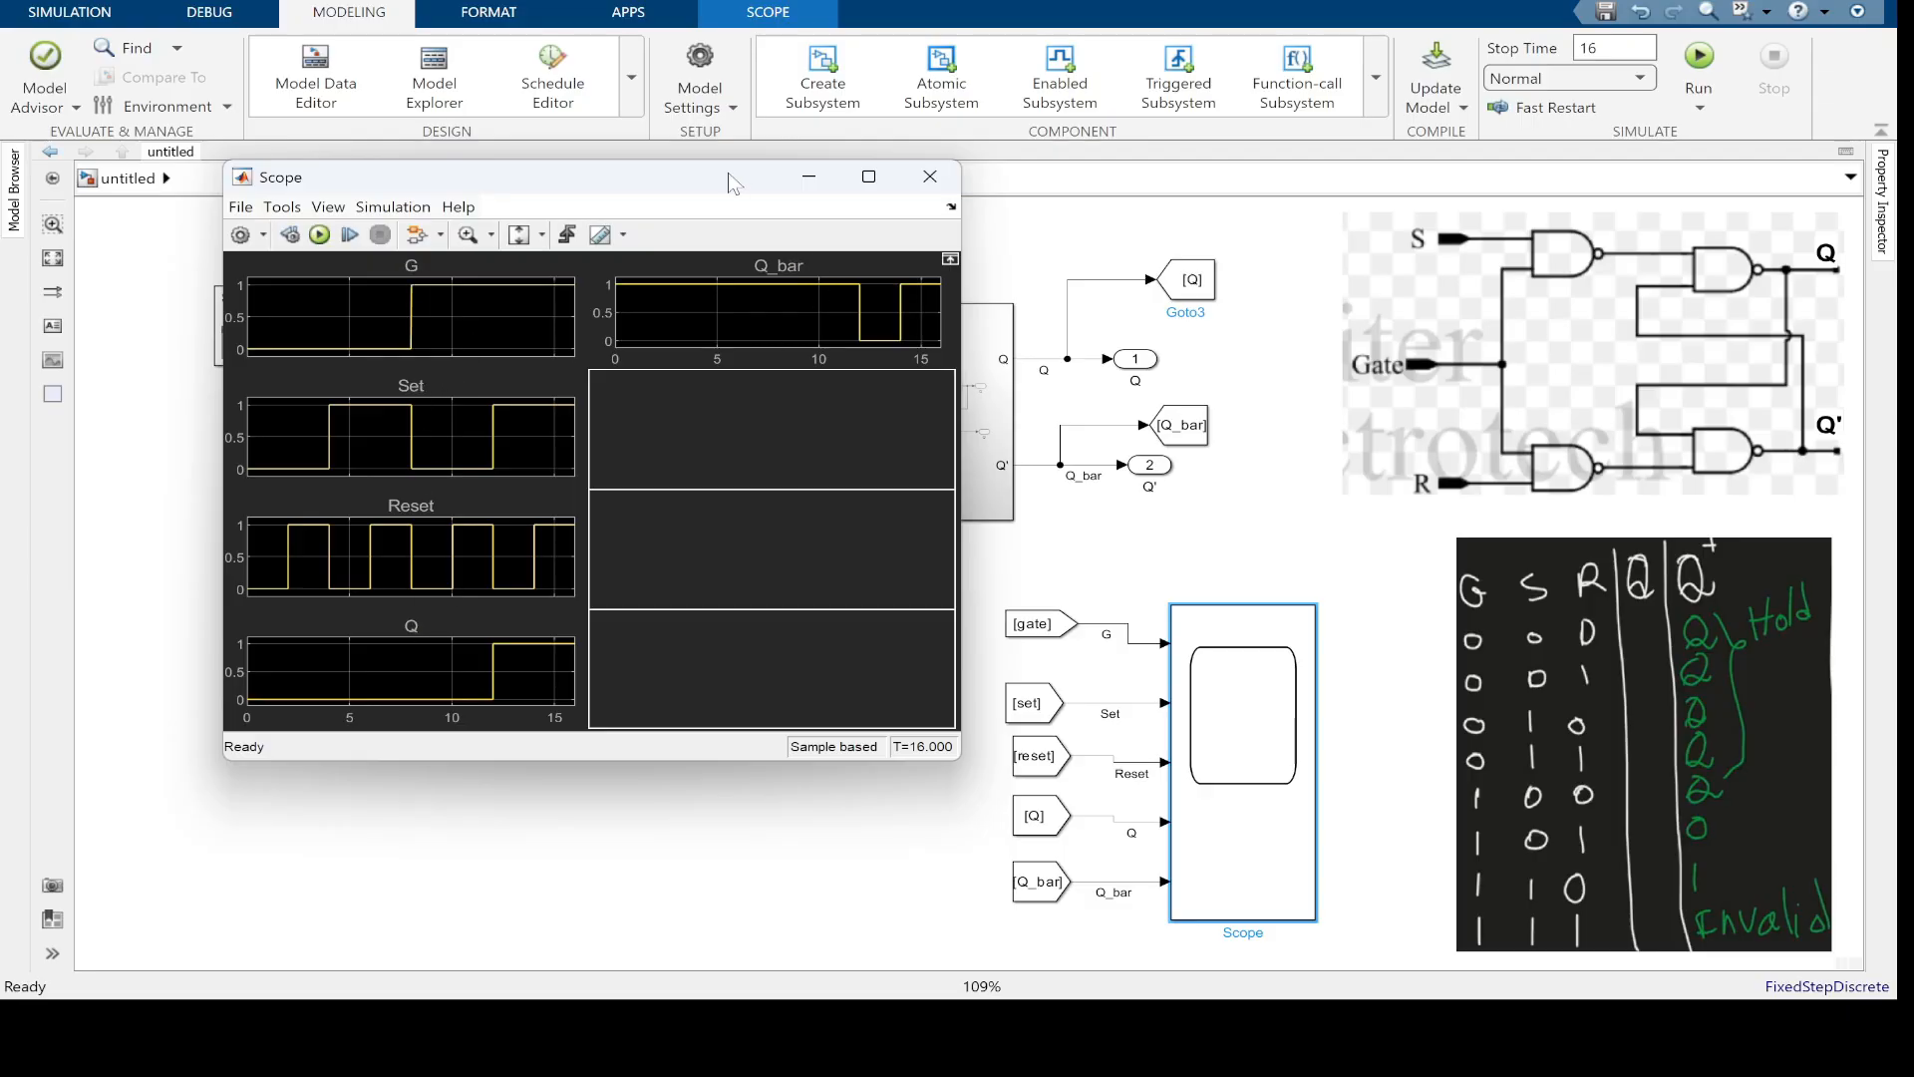
pyautogui.moveTo(728, 175); pyautogui.dragTo(648, 162)
pyautogui.moveTo(890, 735); pyautogui.dragTo(906, 903)
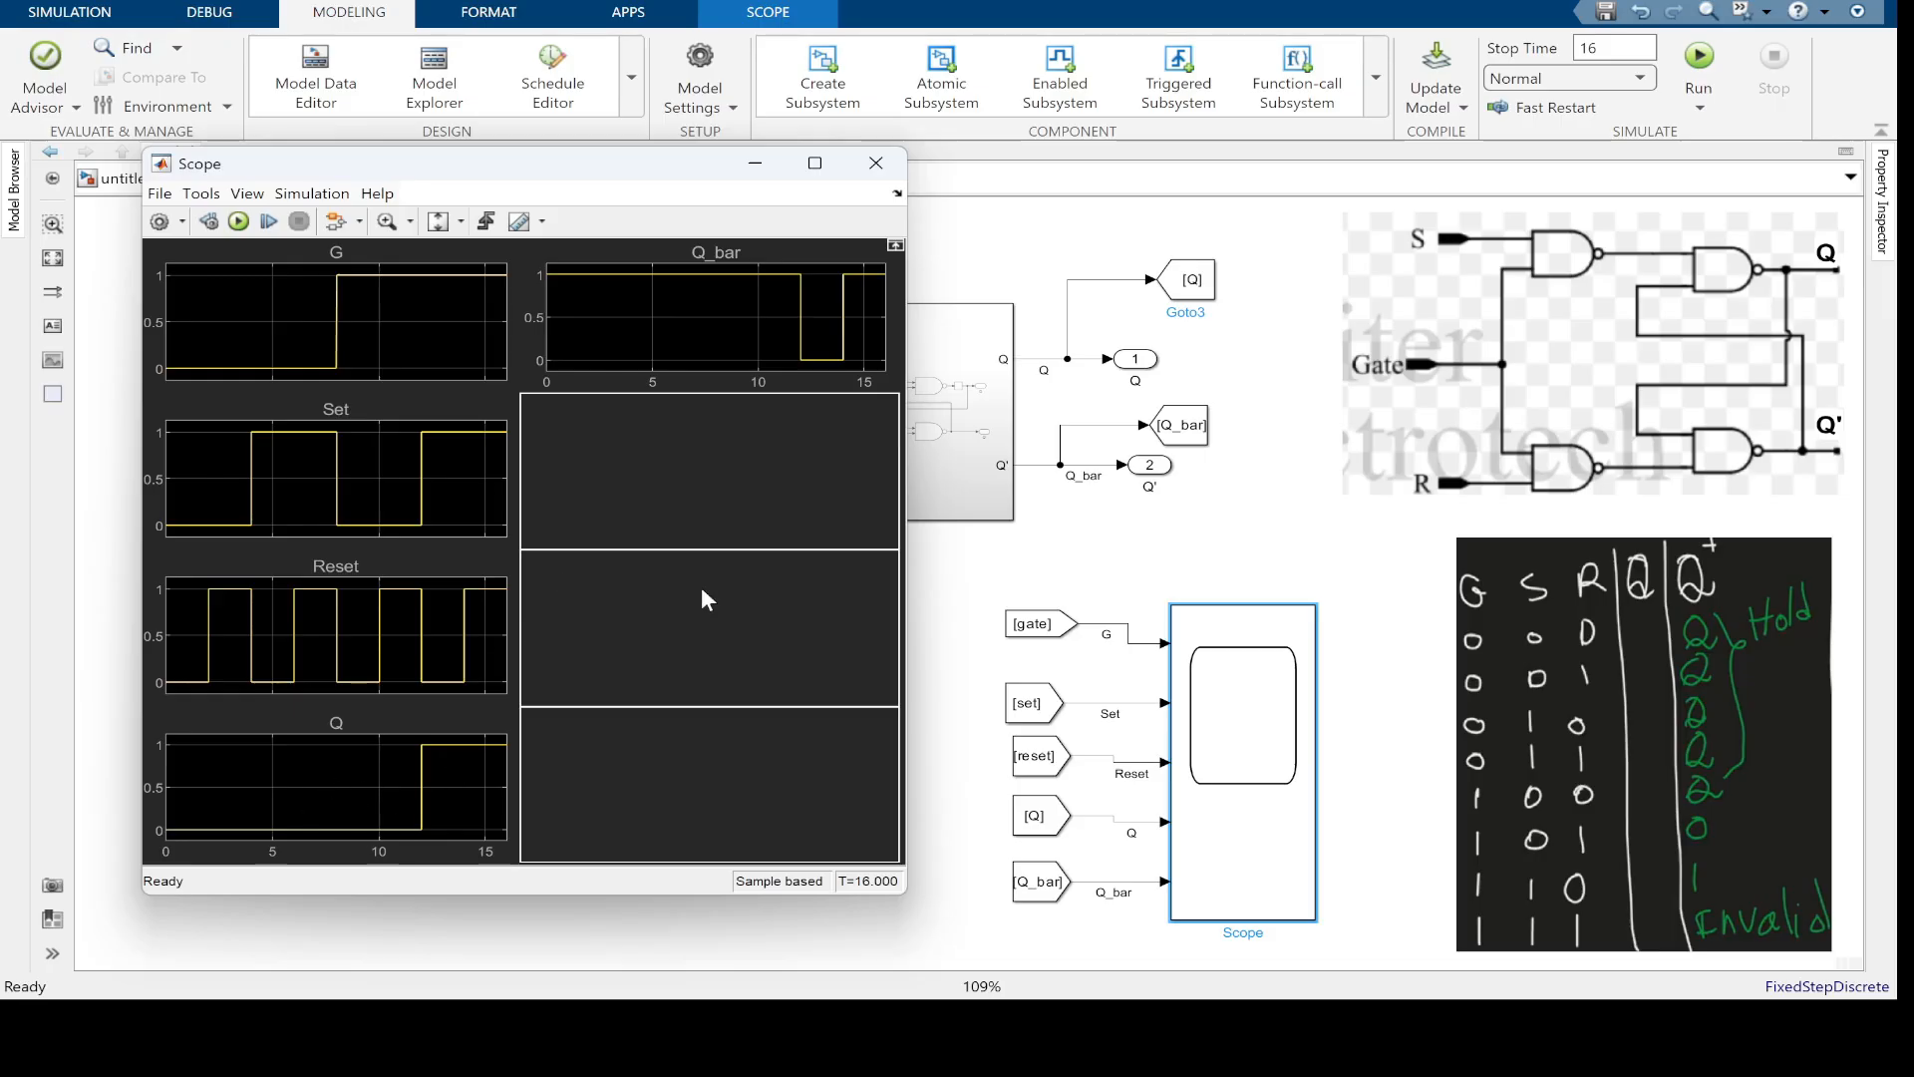
# Arrange the Scope displays in a layout of four rows and one column
pyautogui.click(182, 222)
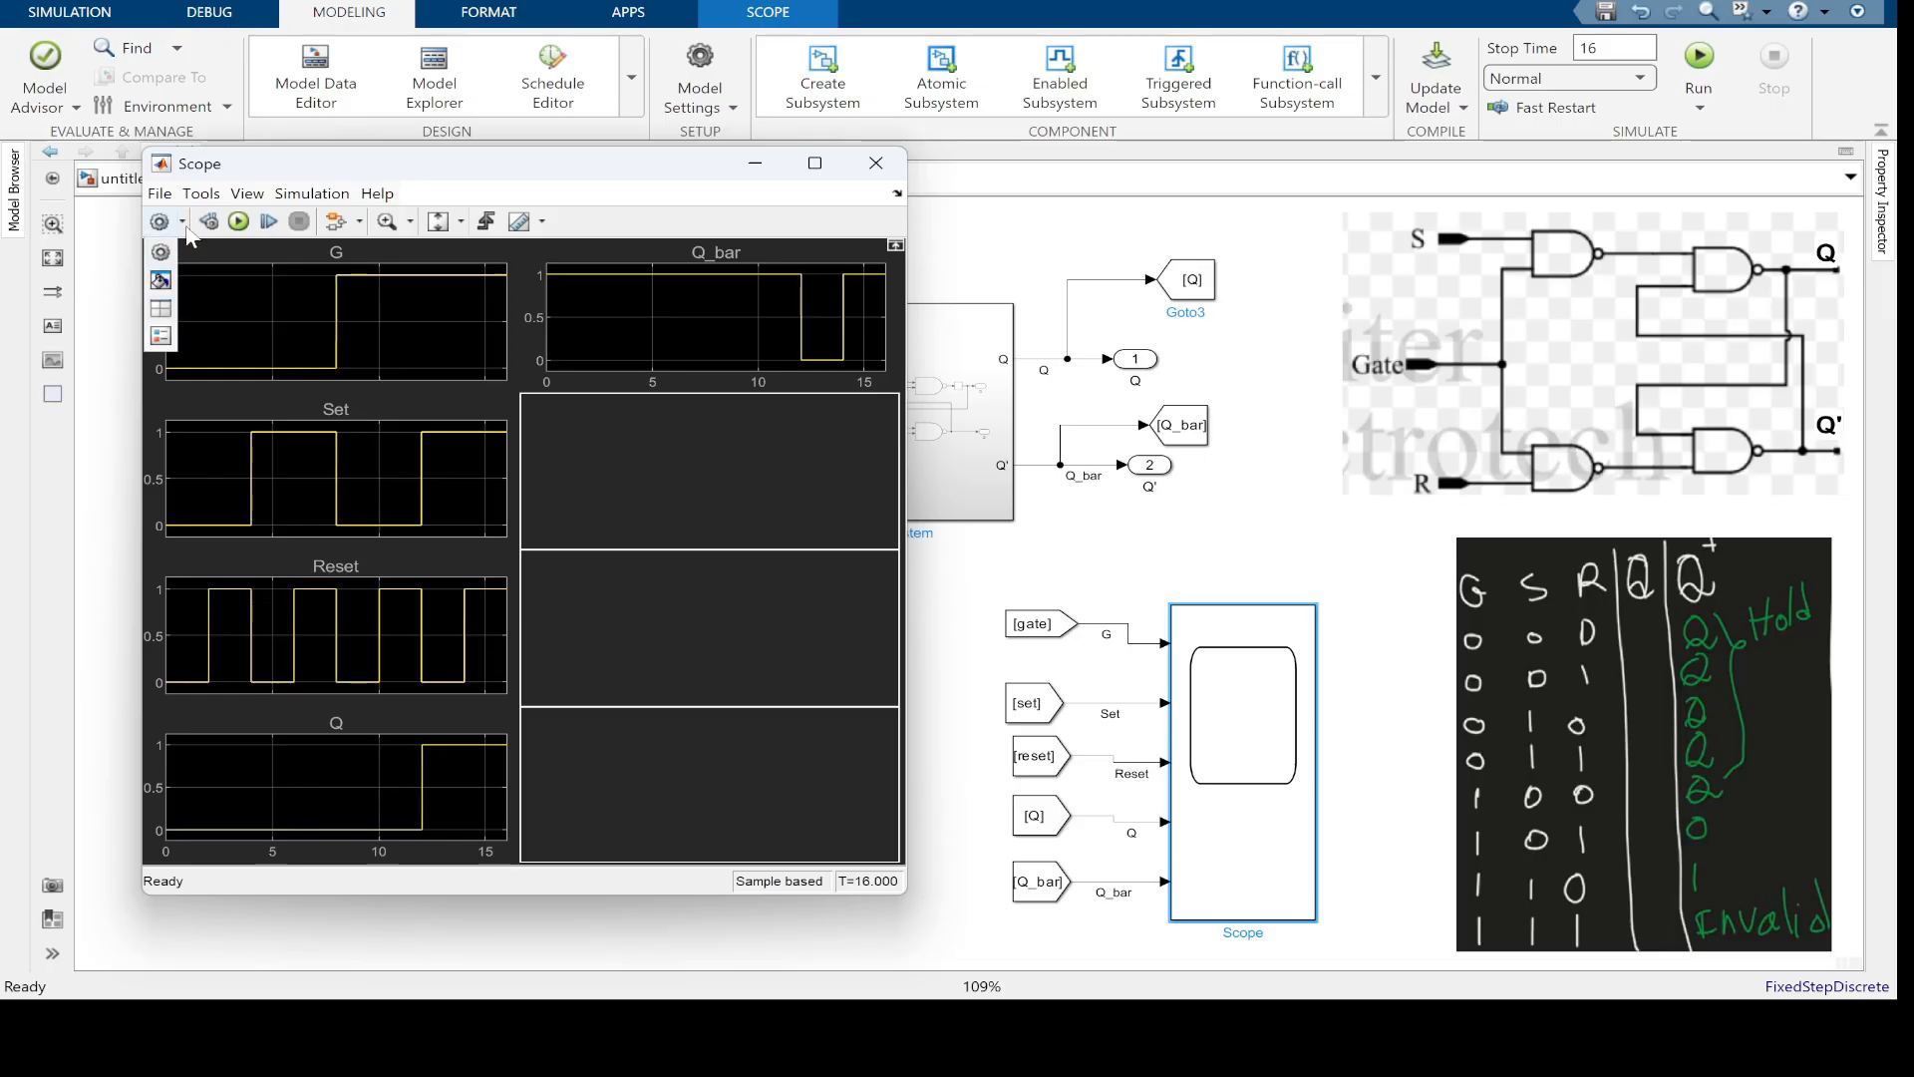
pyautogui.click(164, 314)
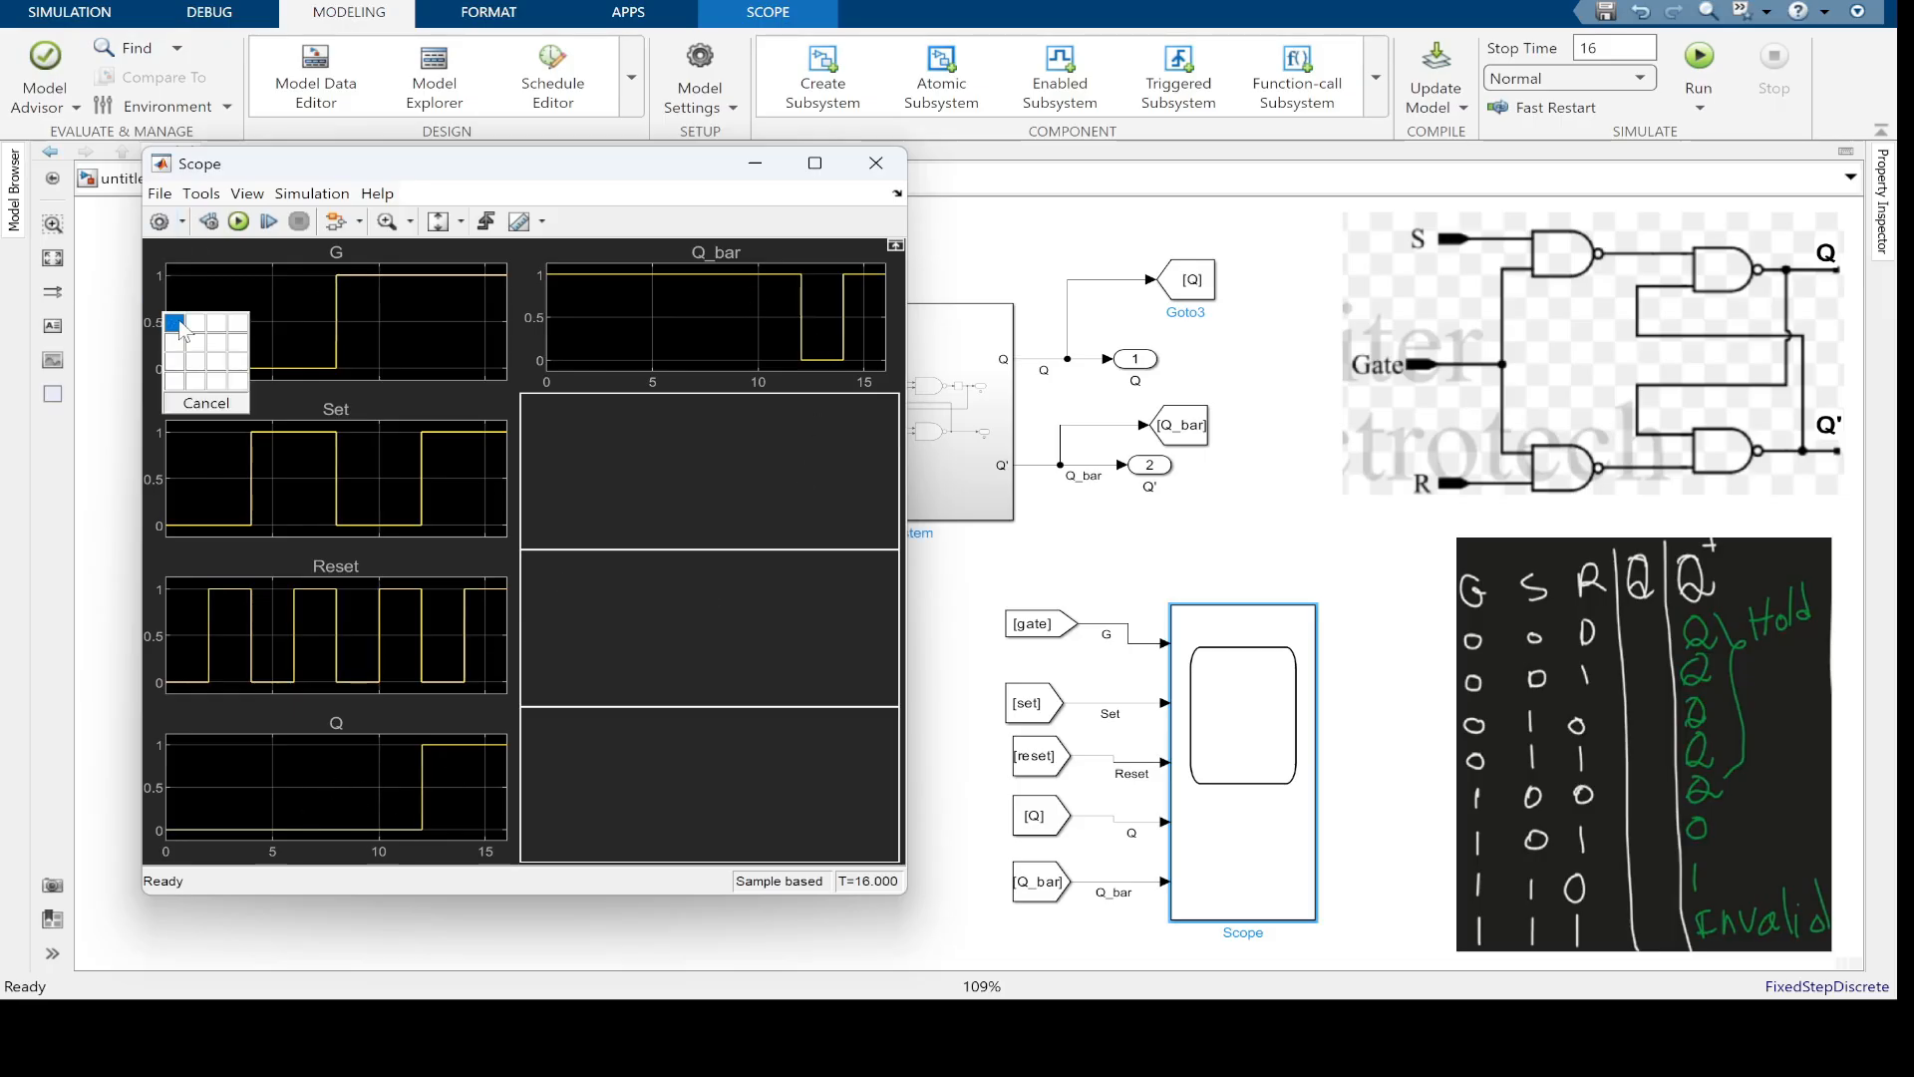
pyautogui.click(172, 384)
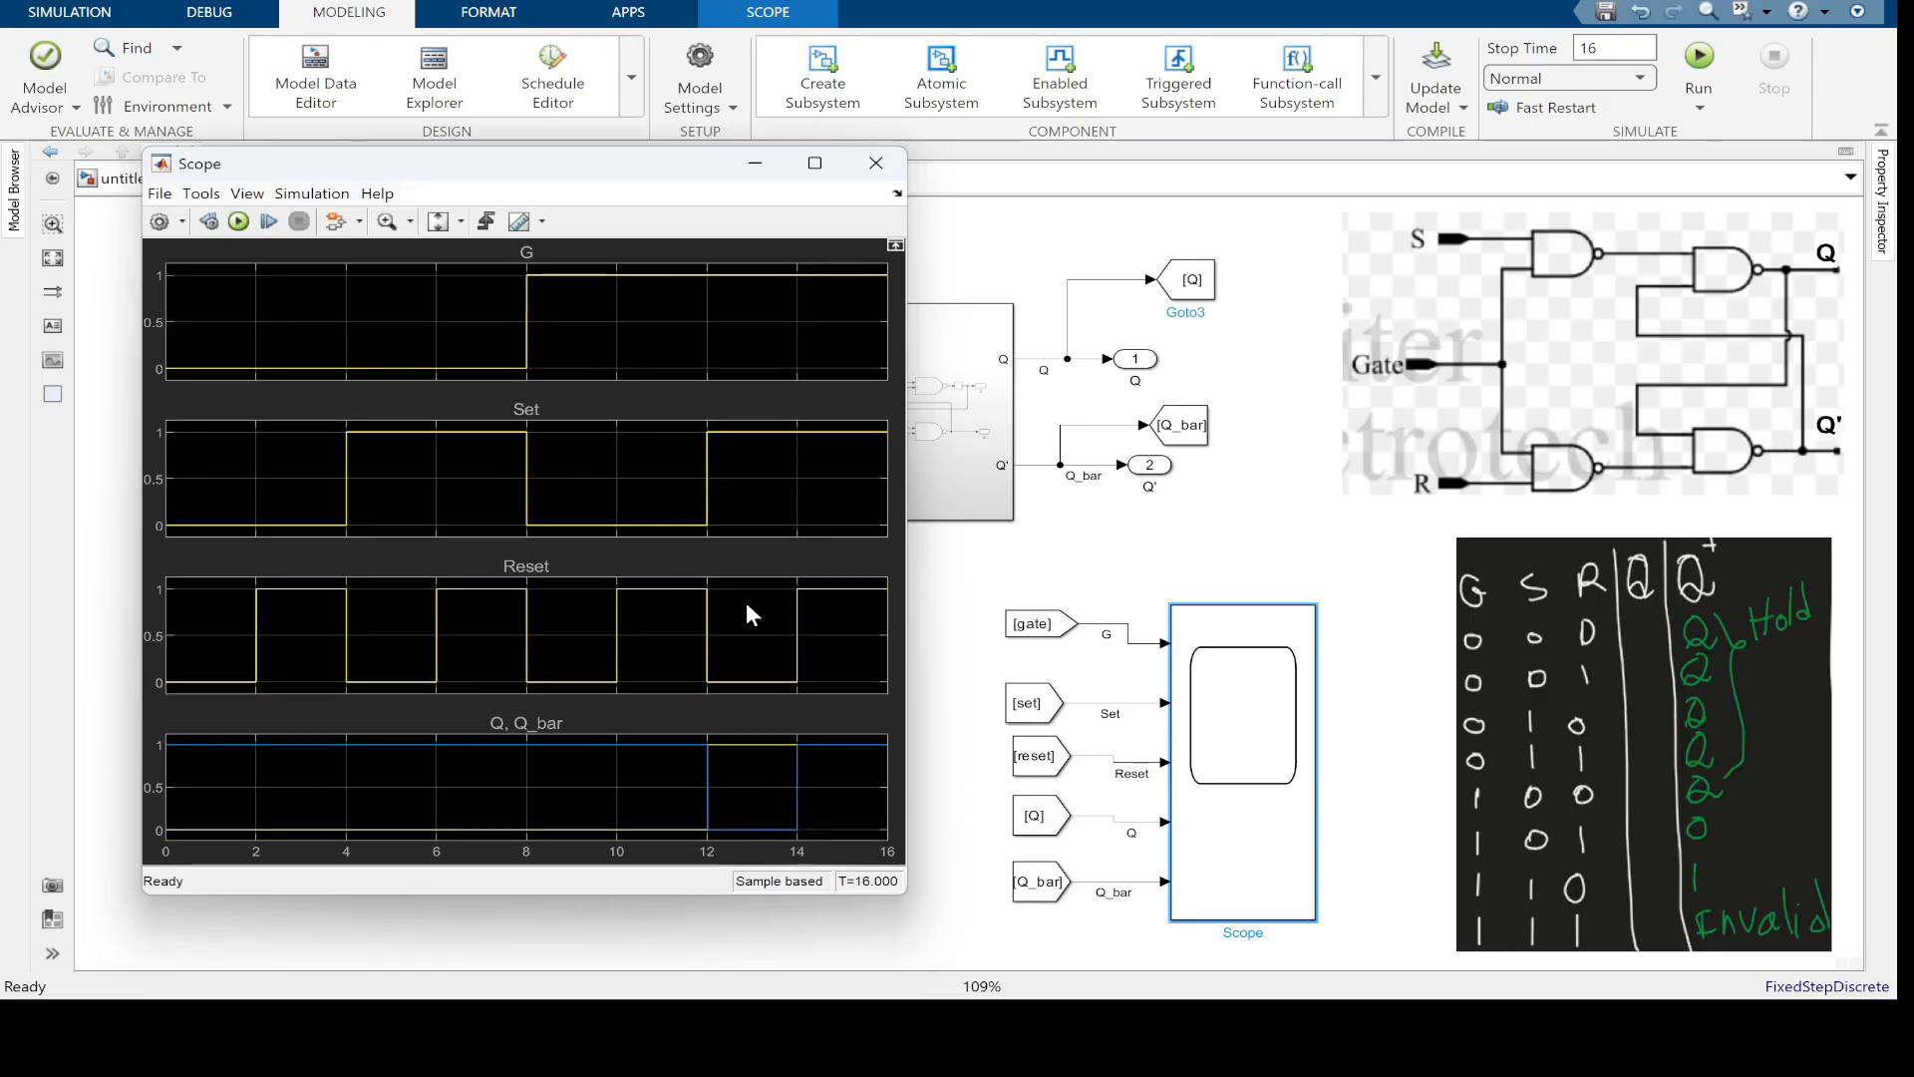
pyautogui.click(238, 221)
# Show the legends in the Scope displays and shift the Q/Q_bar legend slightly
pyautogui.click(247, 193)
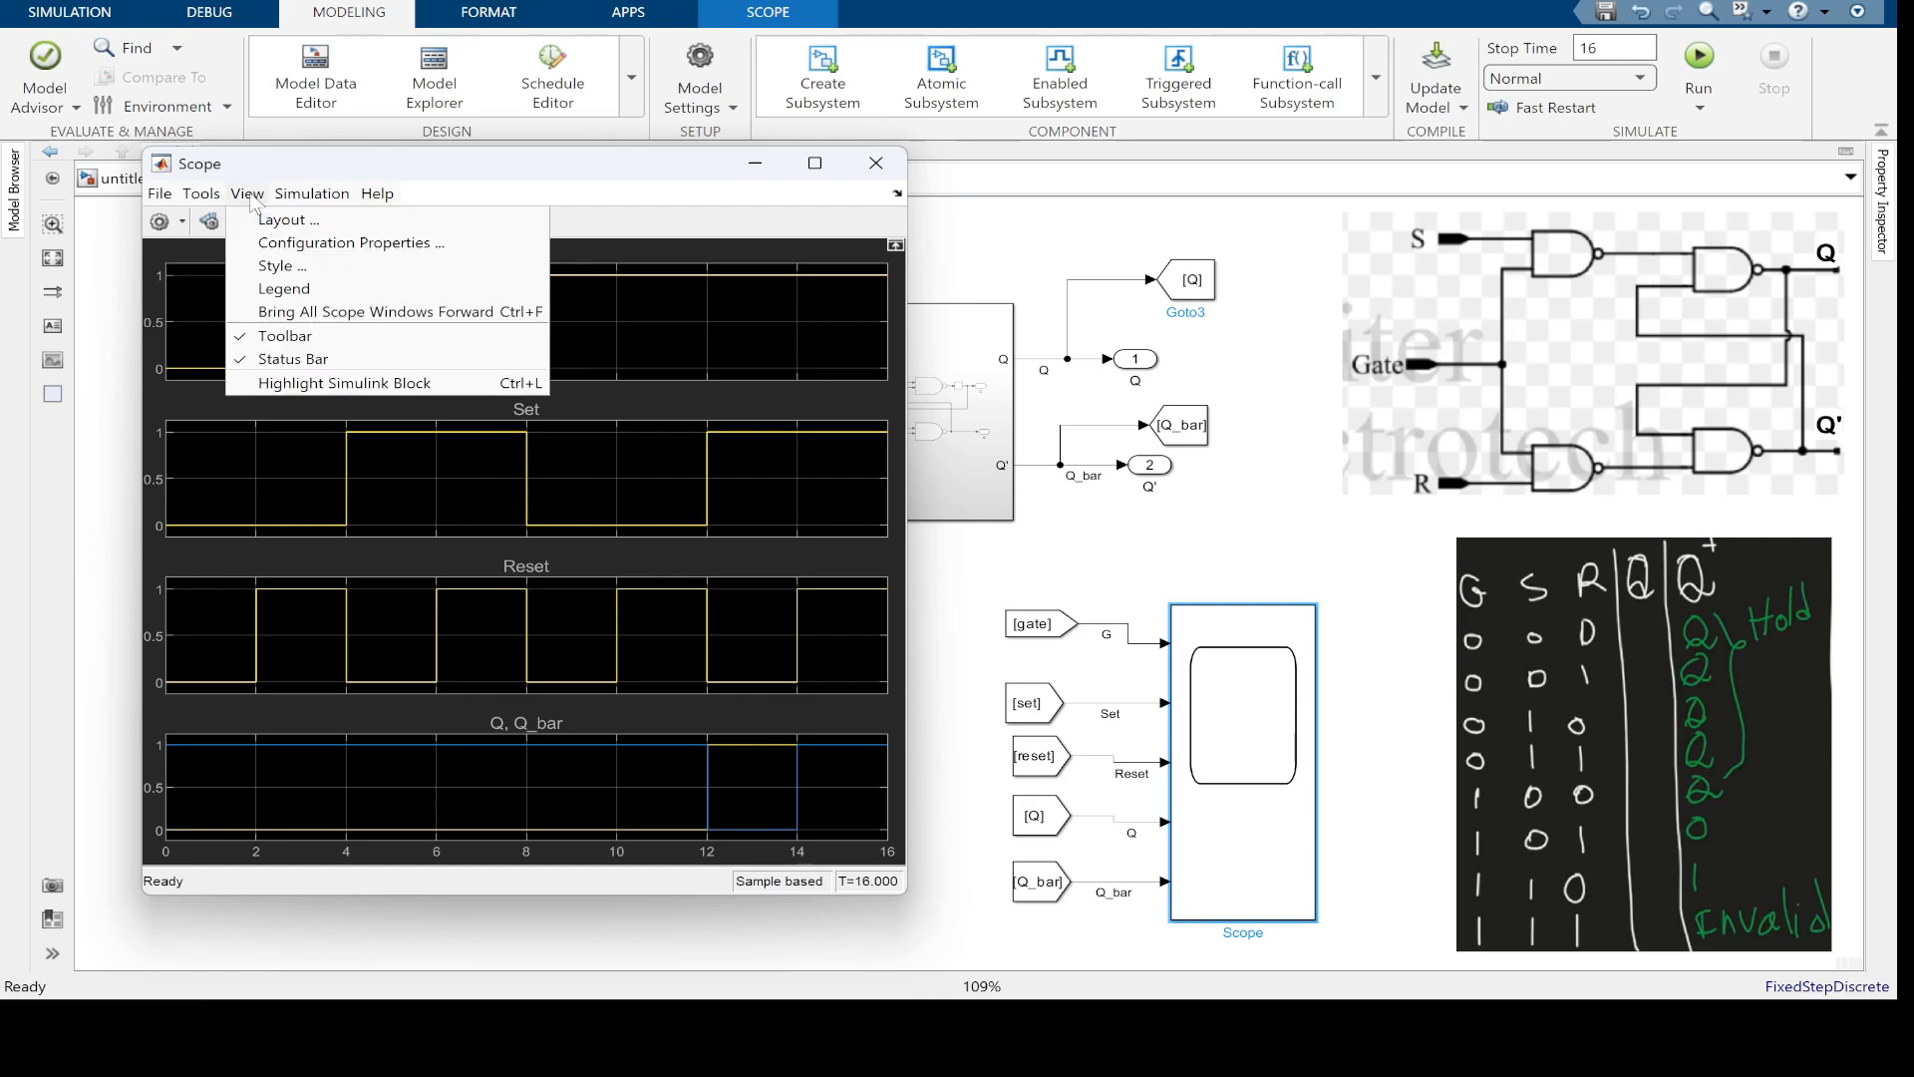
pyautogui.click(284, 290)
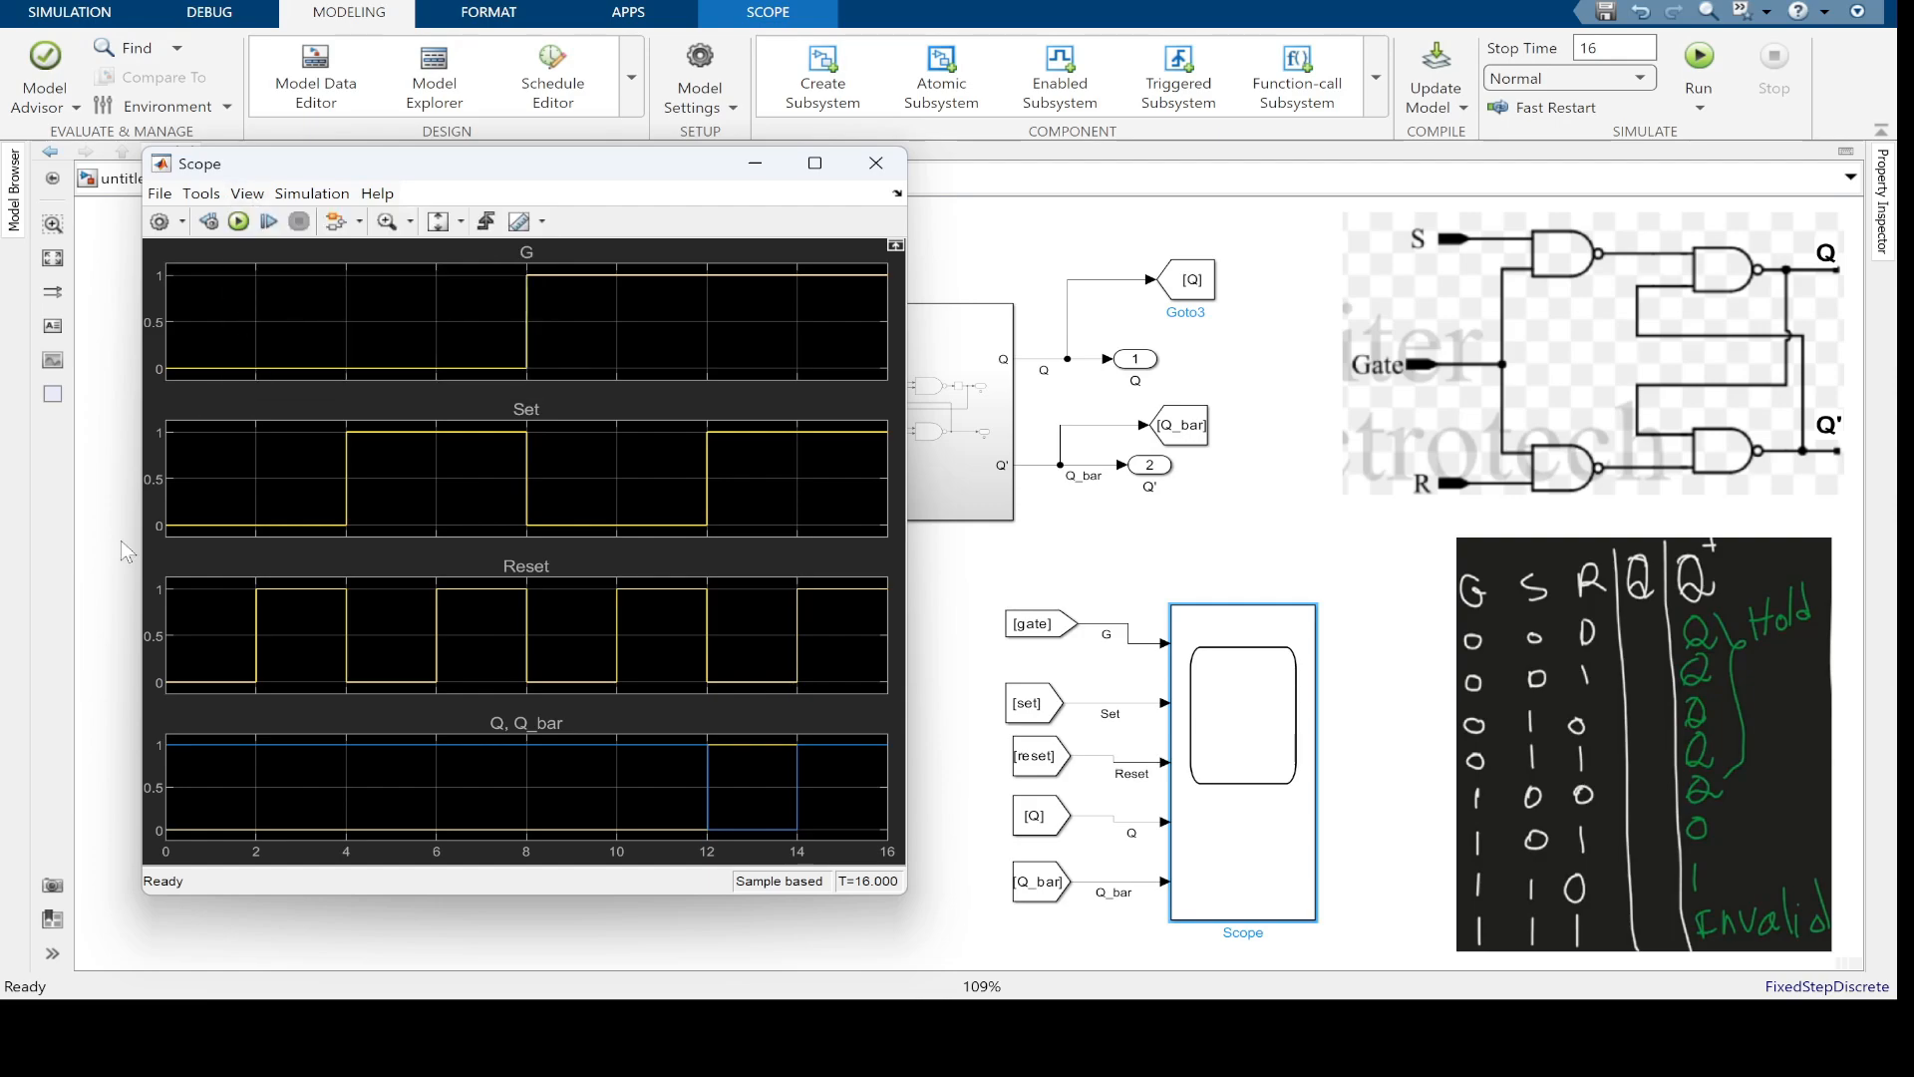
pyautogui.moveTo(845, 803); pyautogui.dragTo(855, 794)
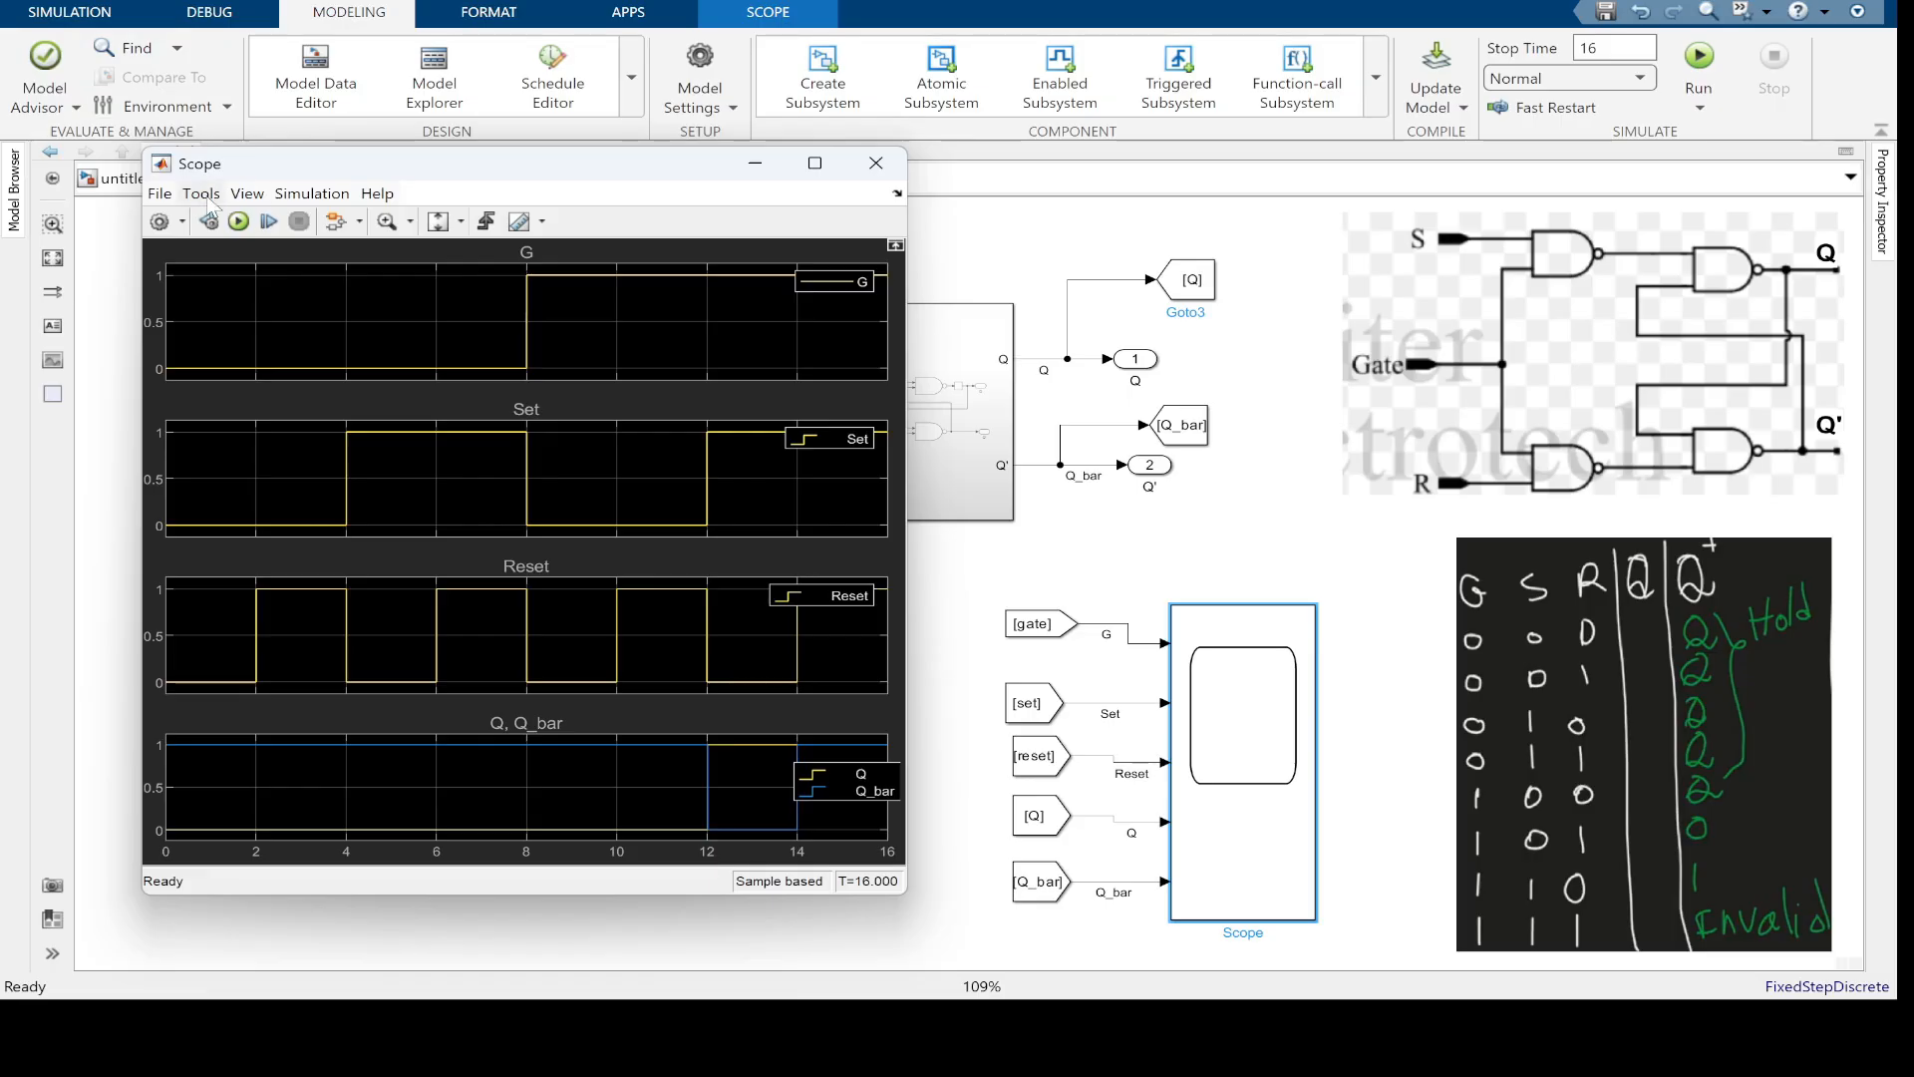
# In the Scope style settings for display 4, give the Q line a width of 2 and a bright green colour
pyautogui.click(245, 194)
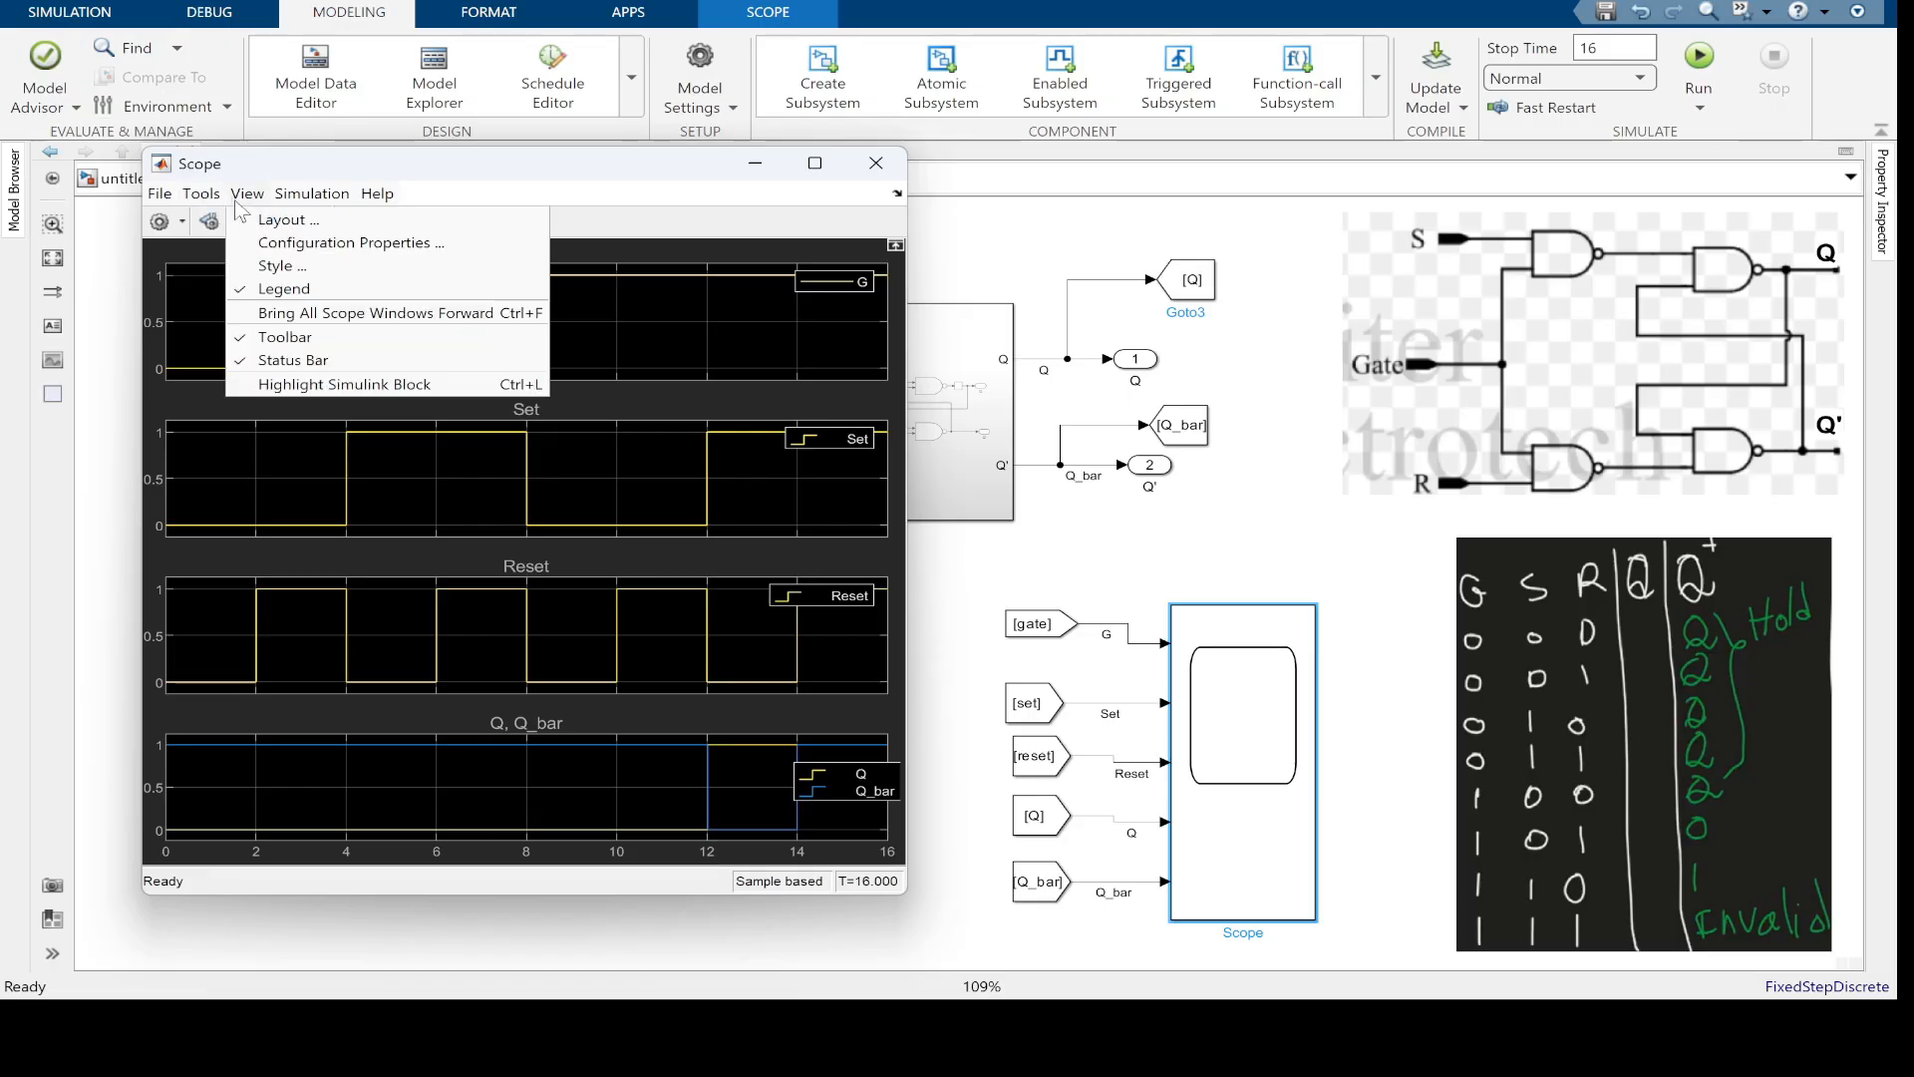
pyautogui.click(272, 266)
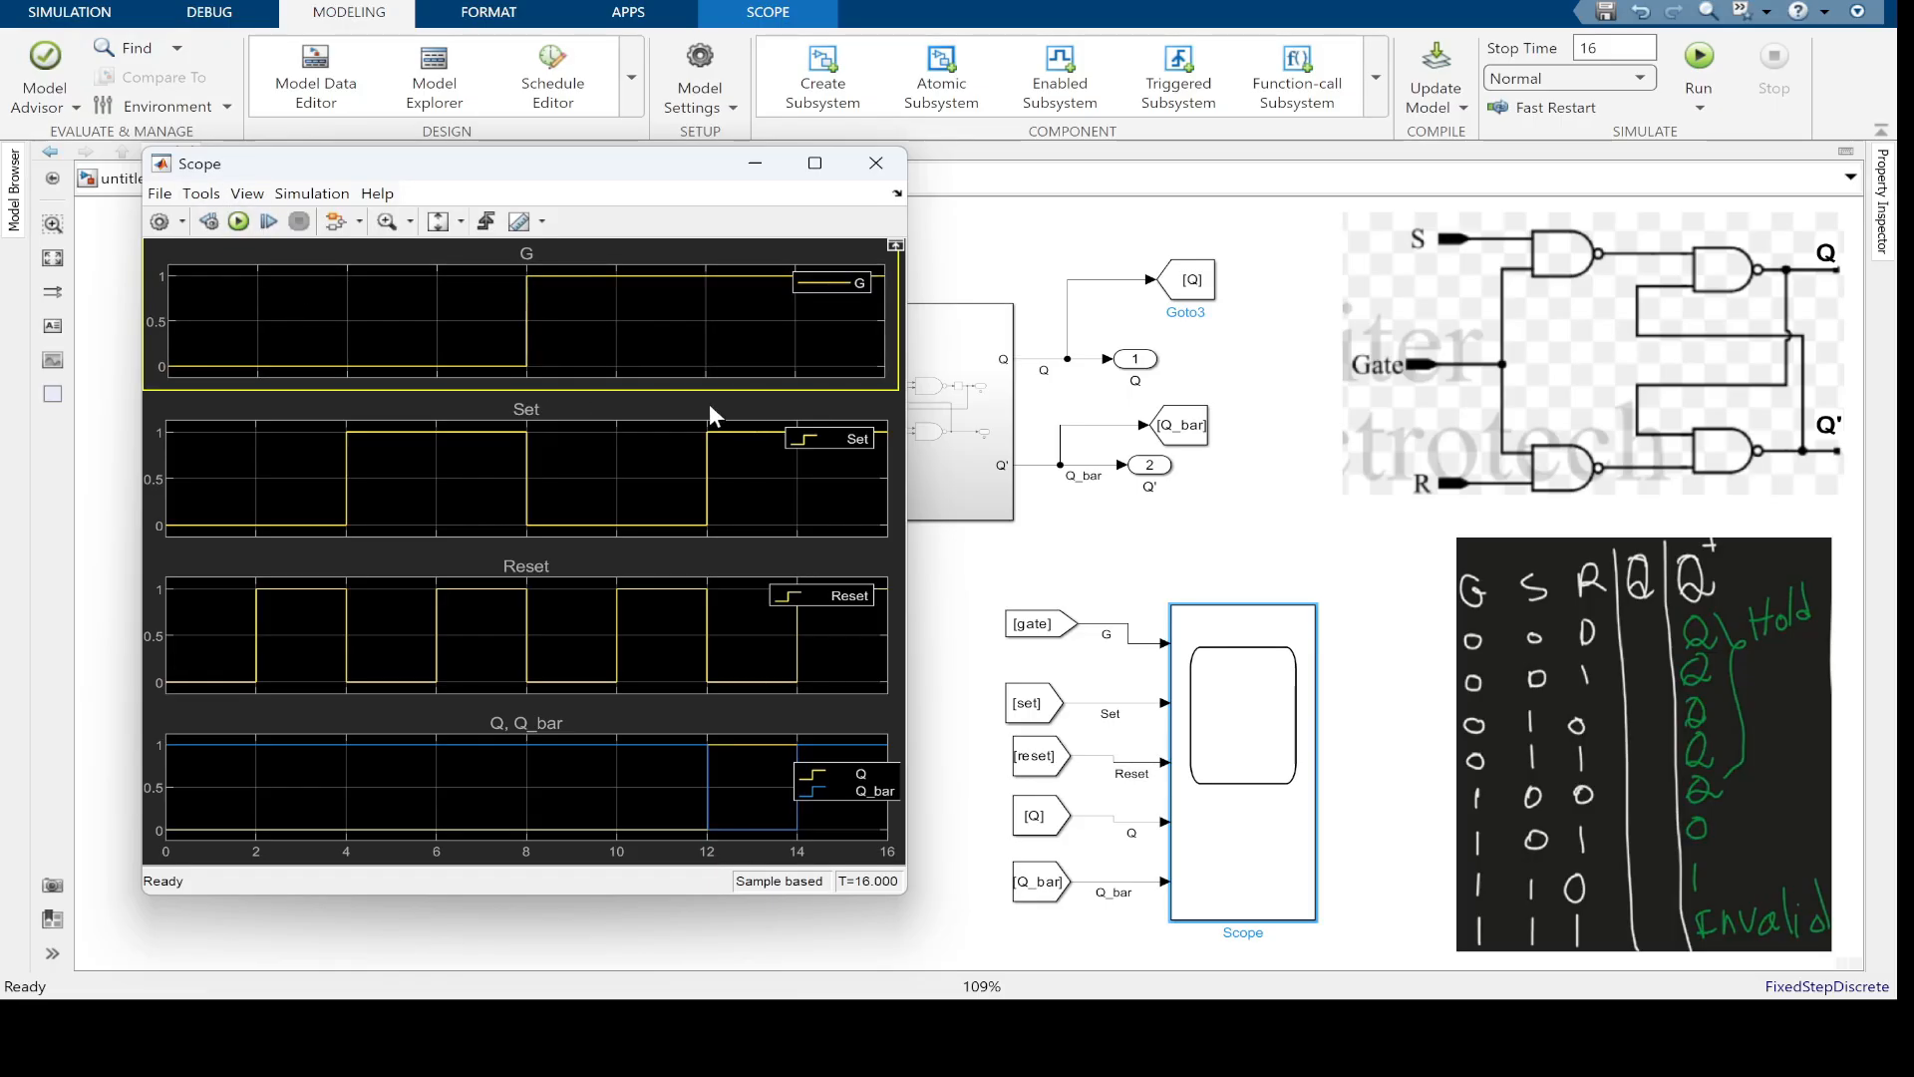
pyautogui.moveTo(915, 321); pyautogui.dragTo(438, 252)
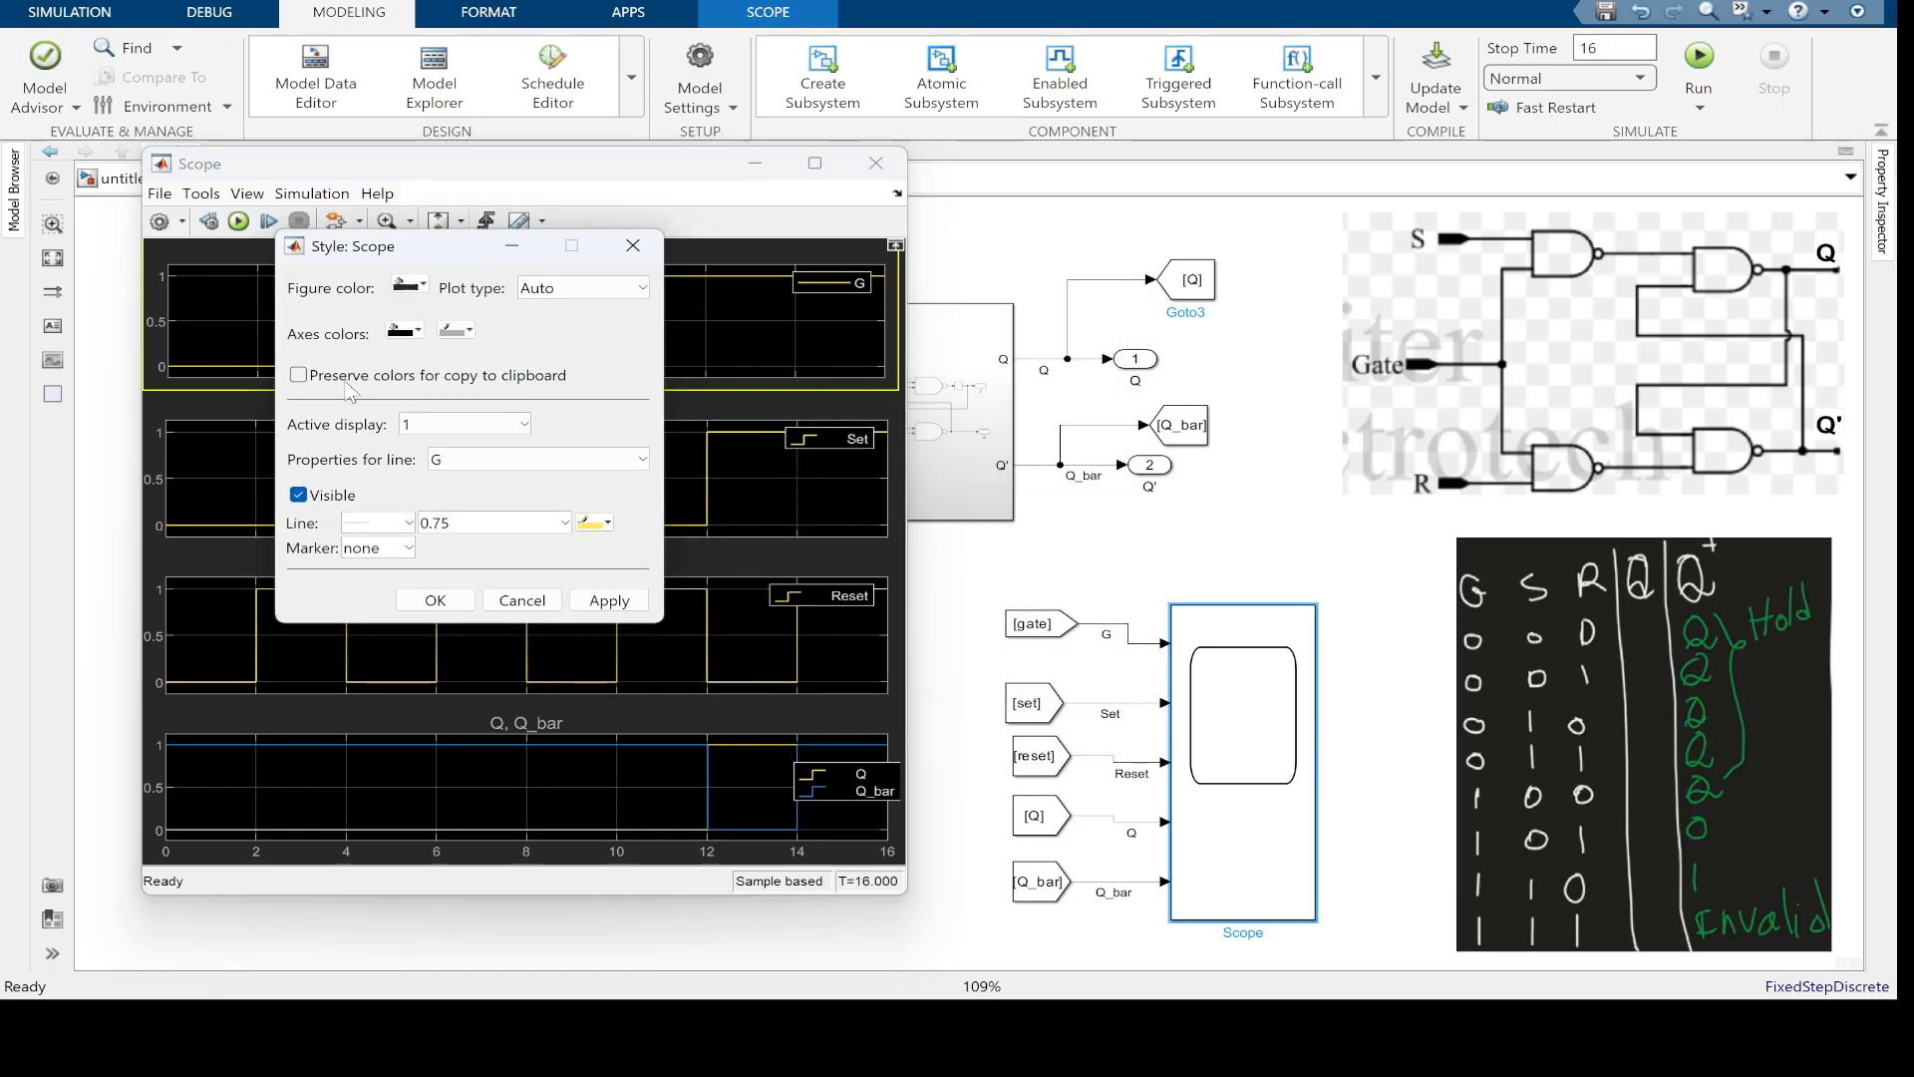
pyautogui.click(526, 425)
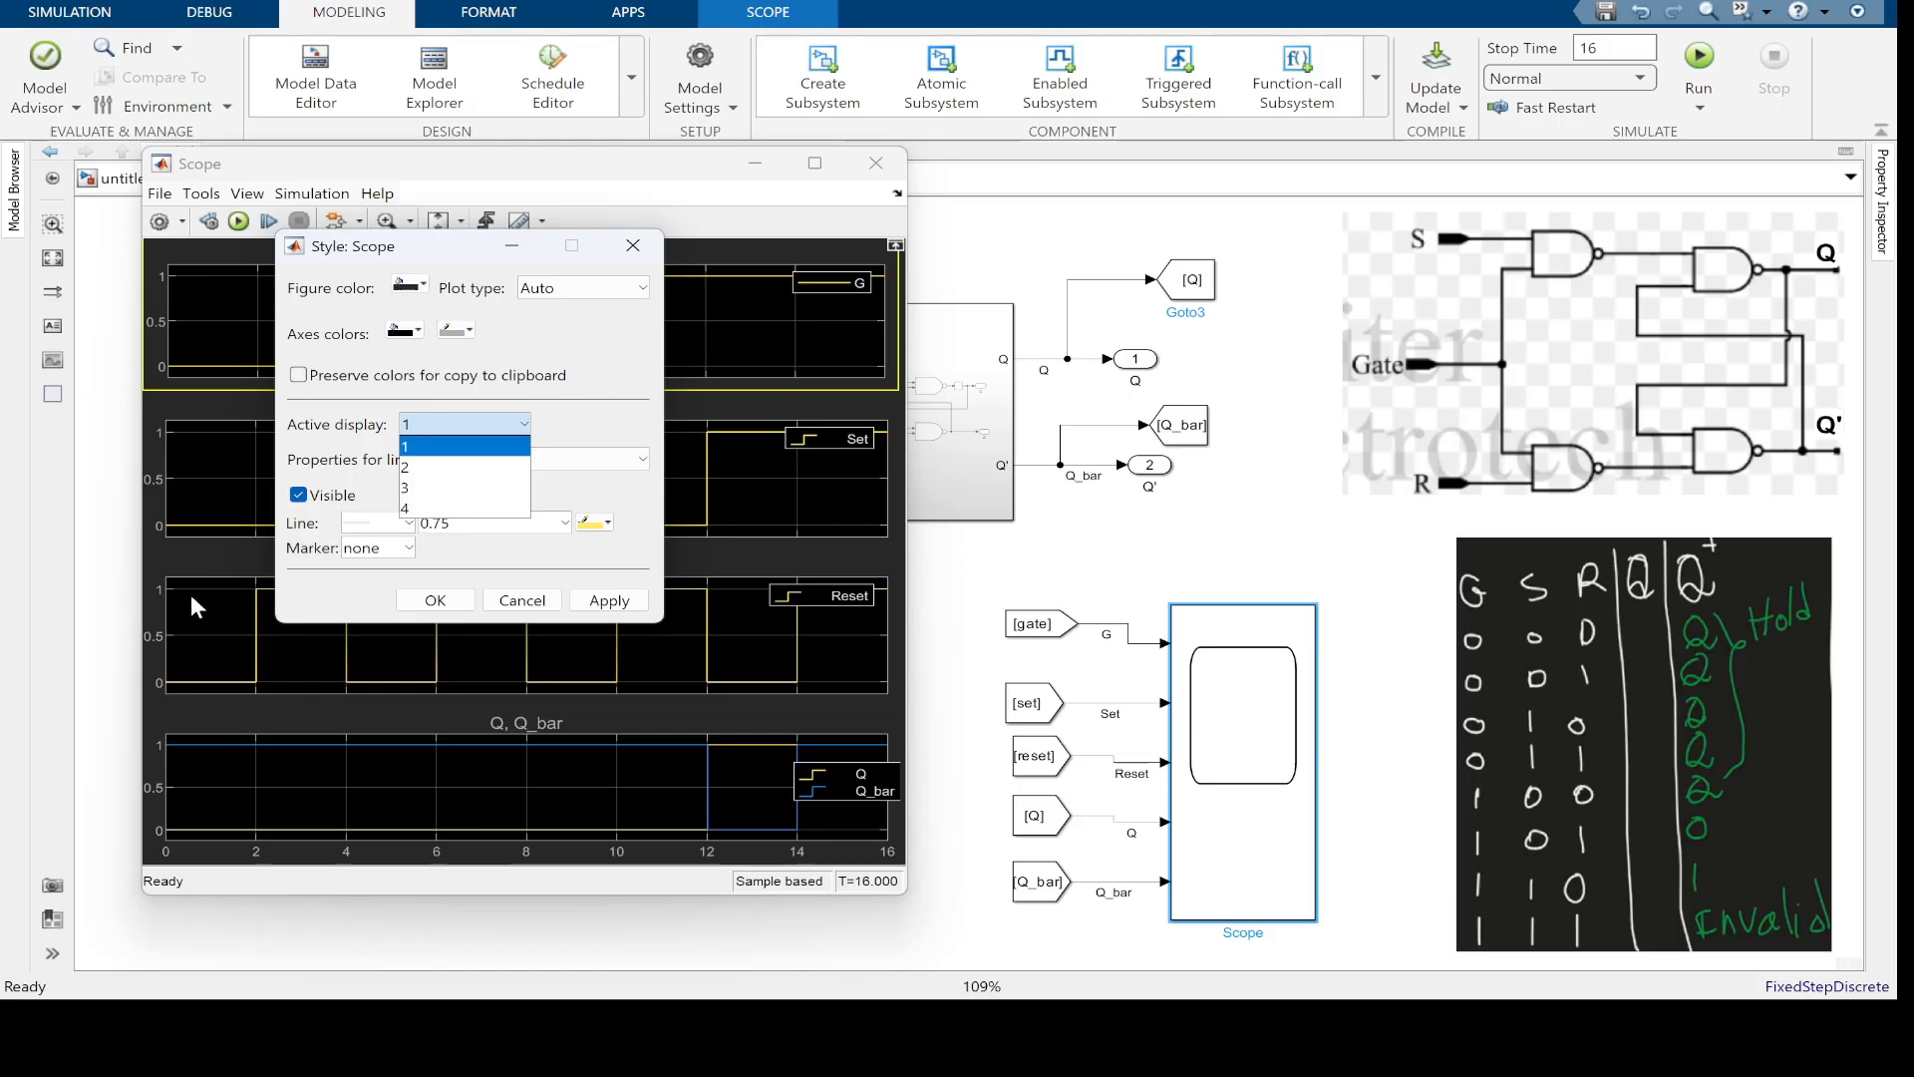
pyautogui.click(423, 509)
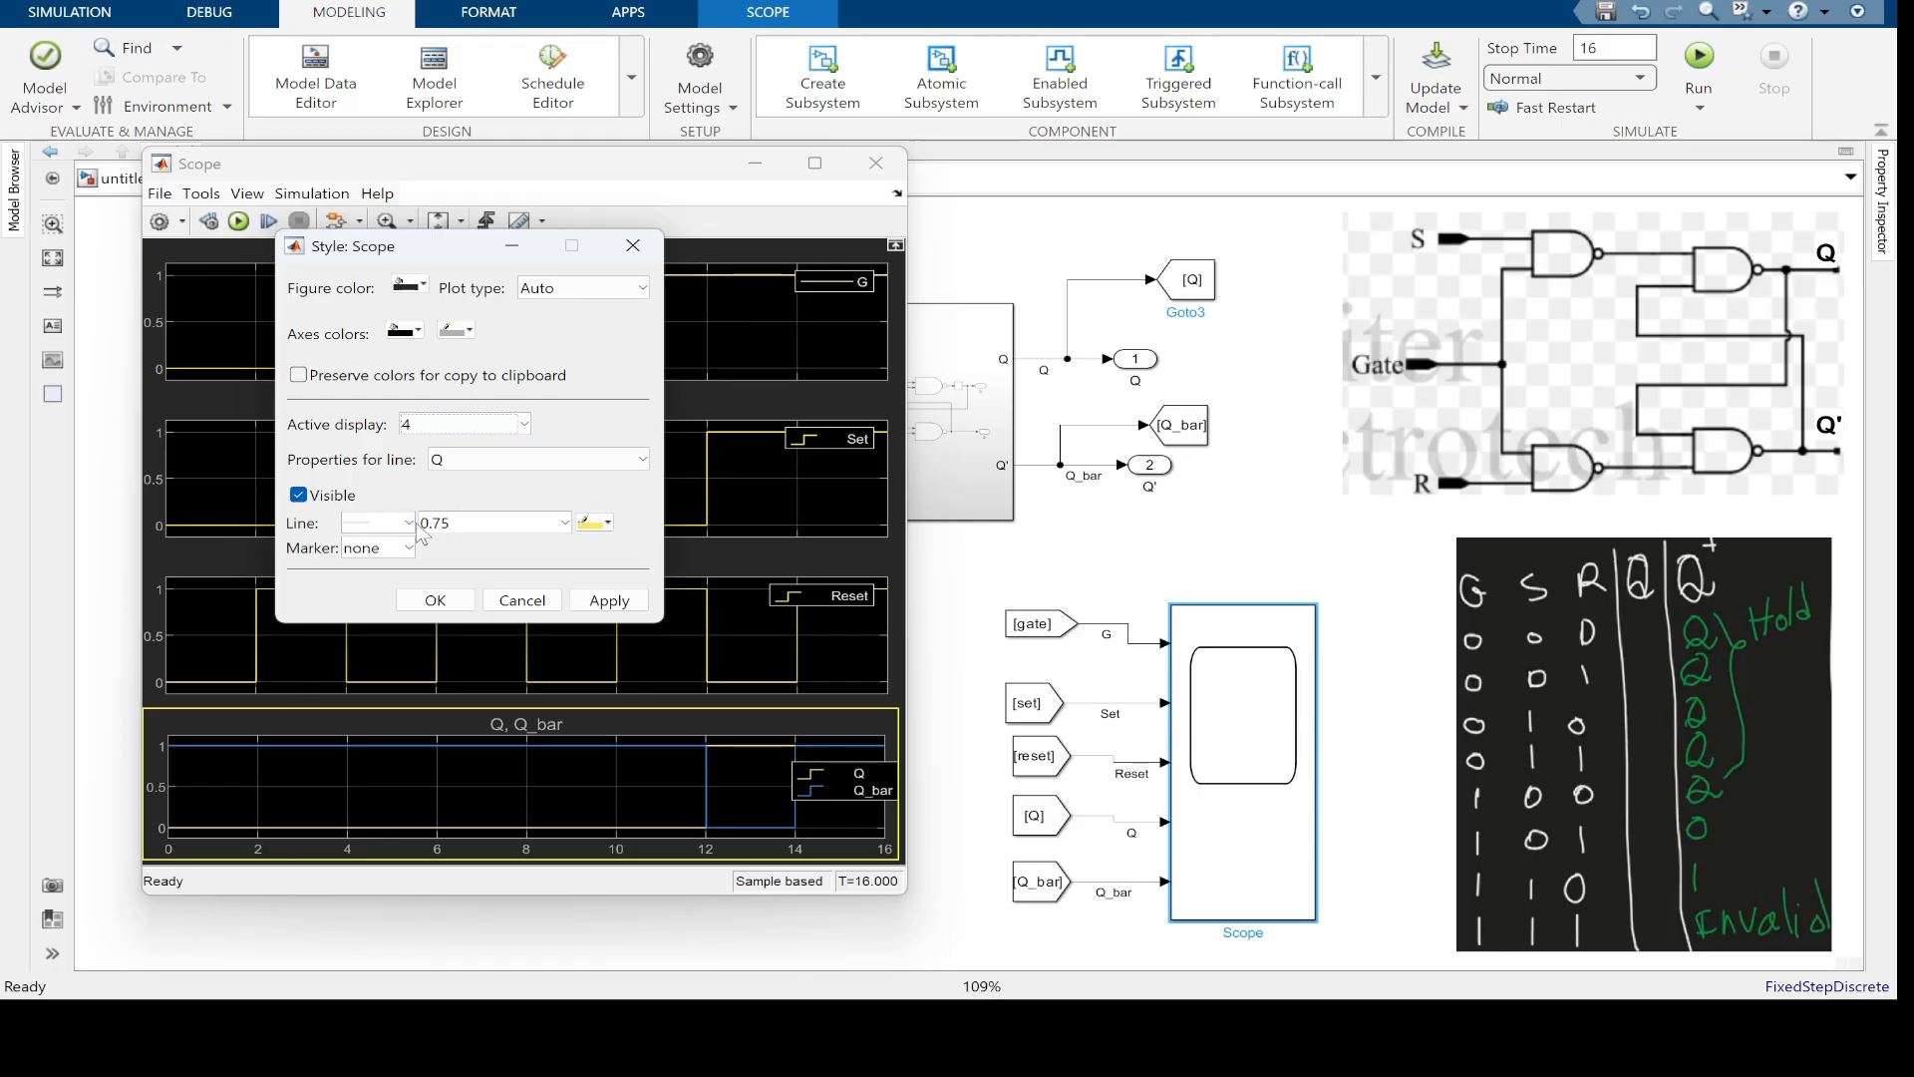
pyautogui.doubleClick(464, 521)
pyautogui.write('2')
pyautogui.click(607, 522)
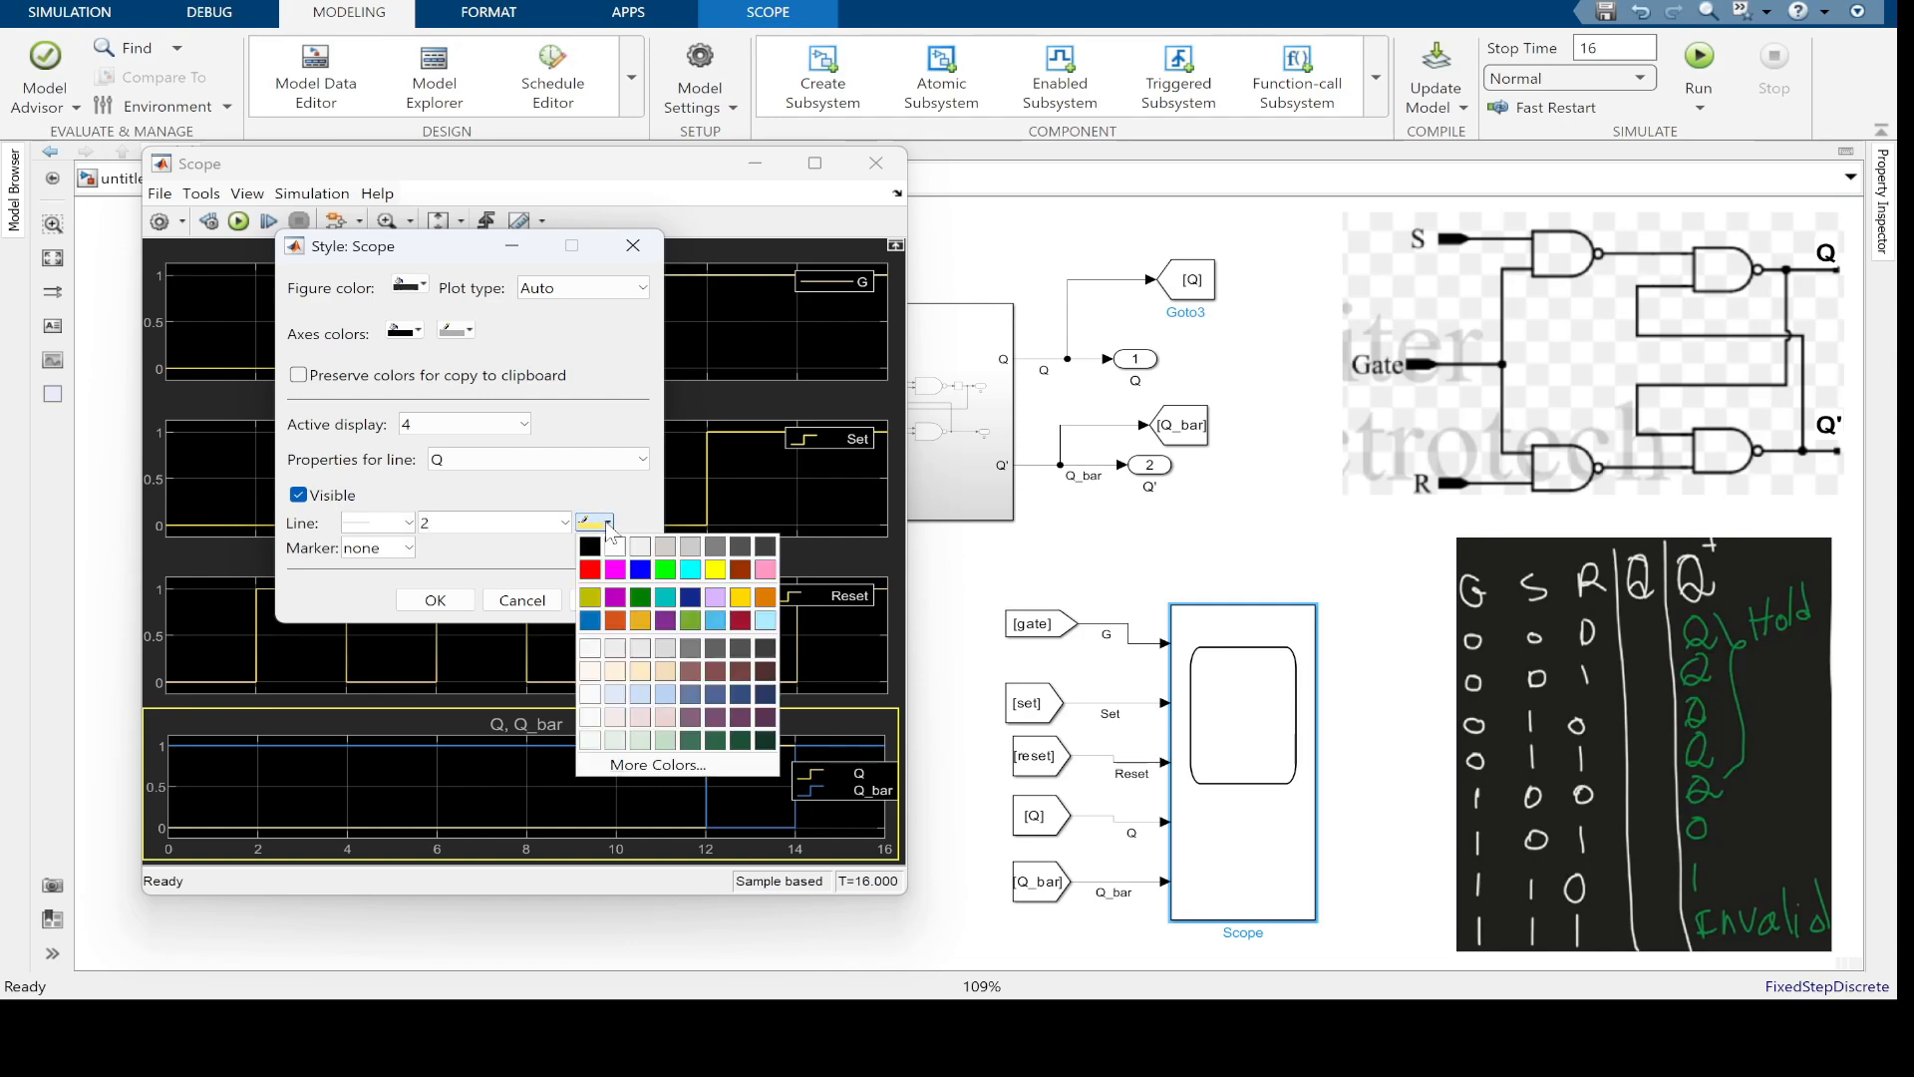
pyautogui.click(639, 596)
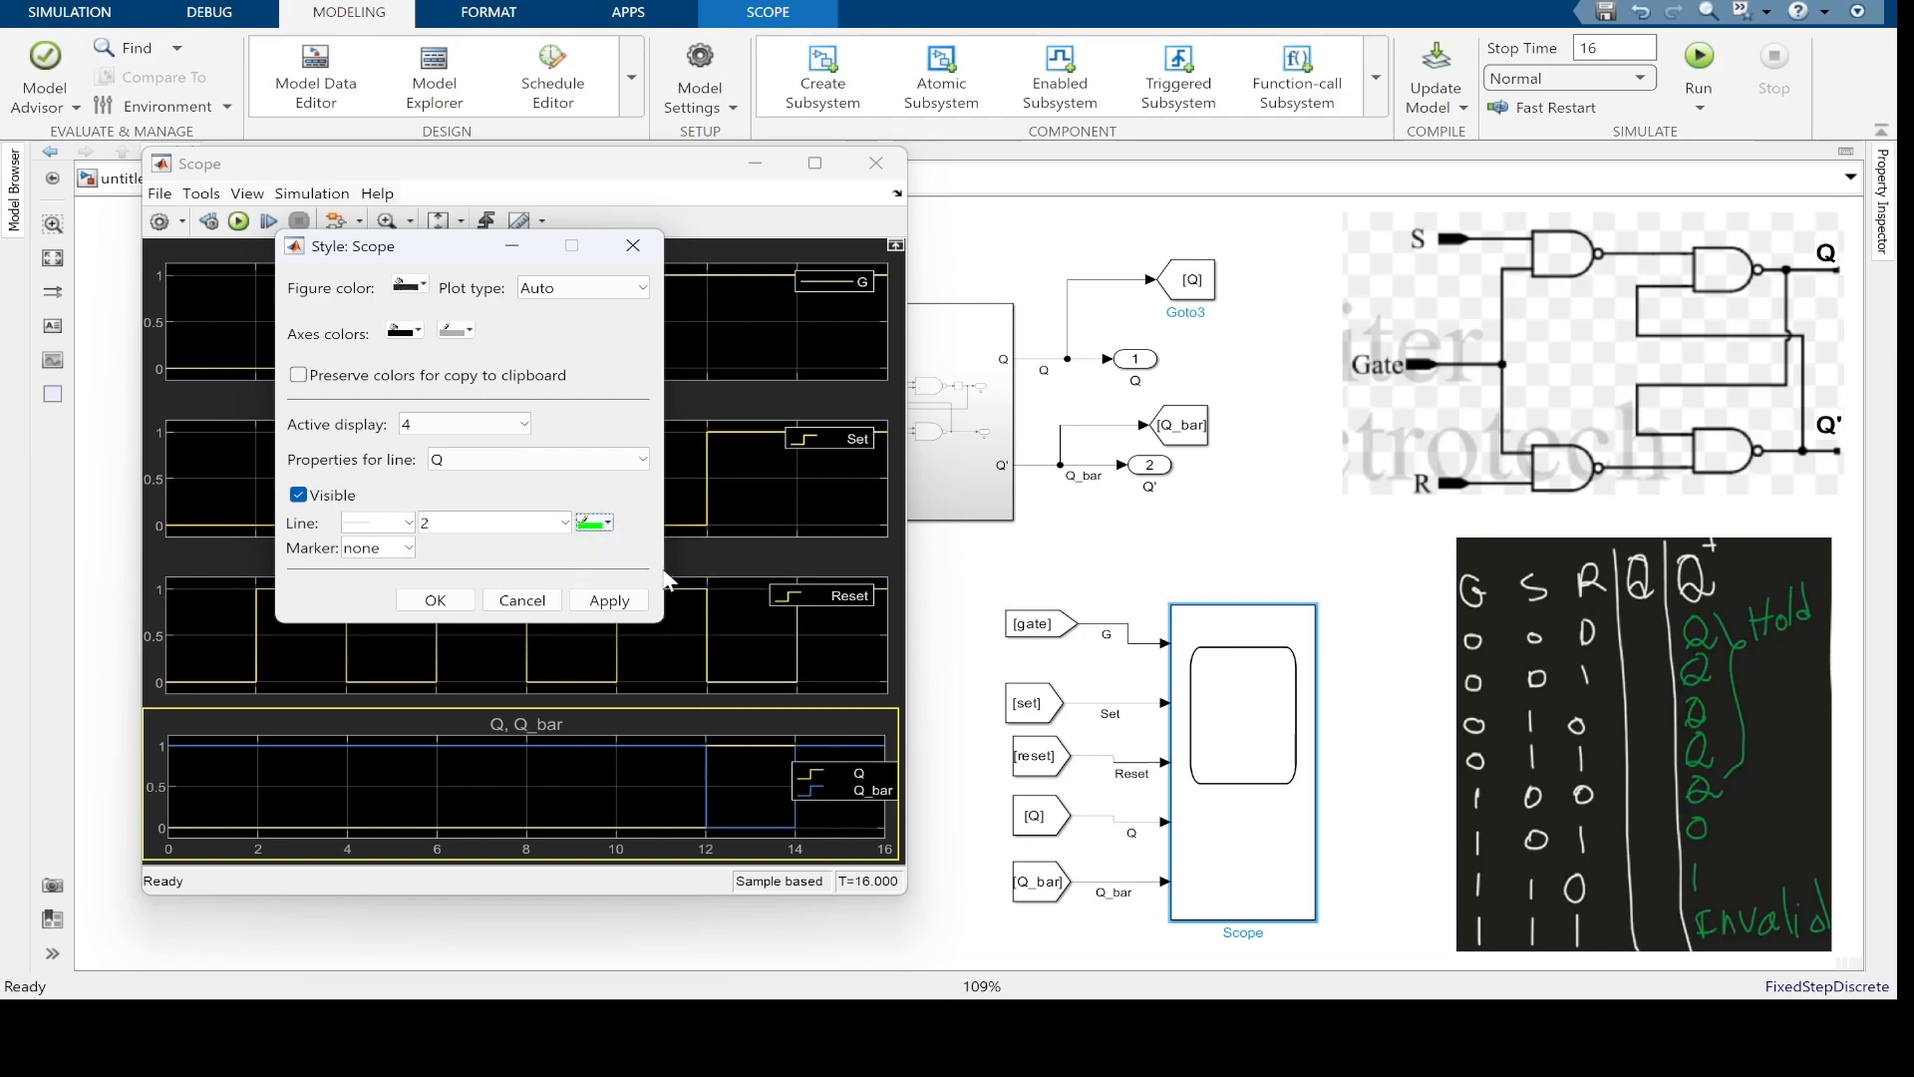
pyautogui.click(609, 600)
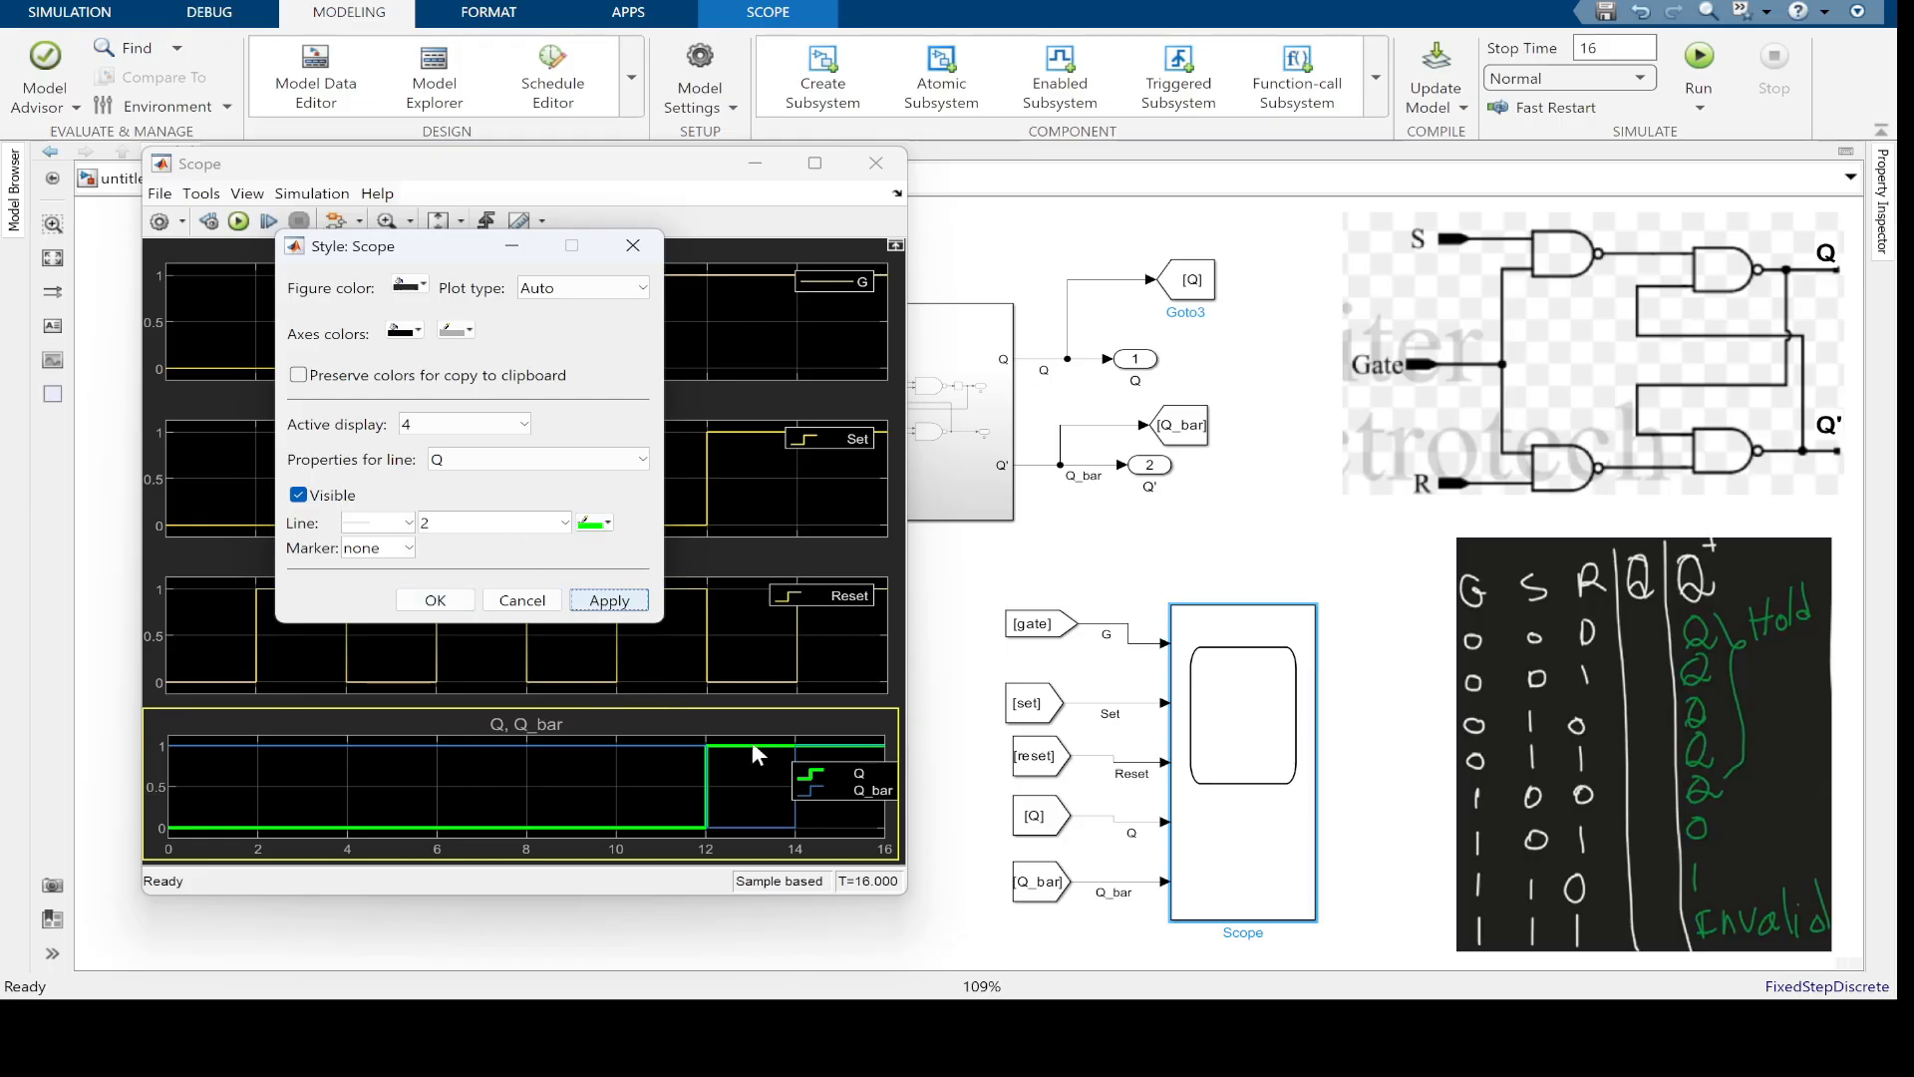
# Style the Q_bar line on display 4 as dashed with a width of 1.5, and close the style settings
pyautogui.click(643, 460)
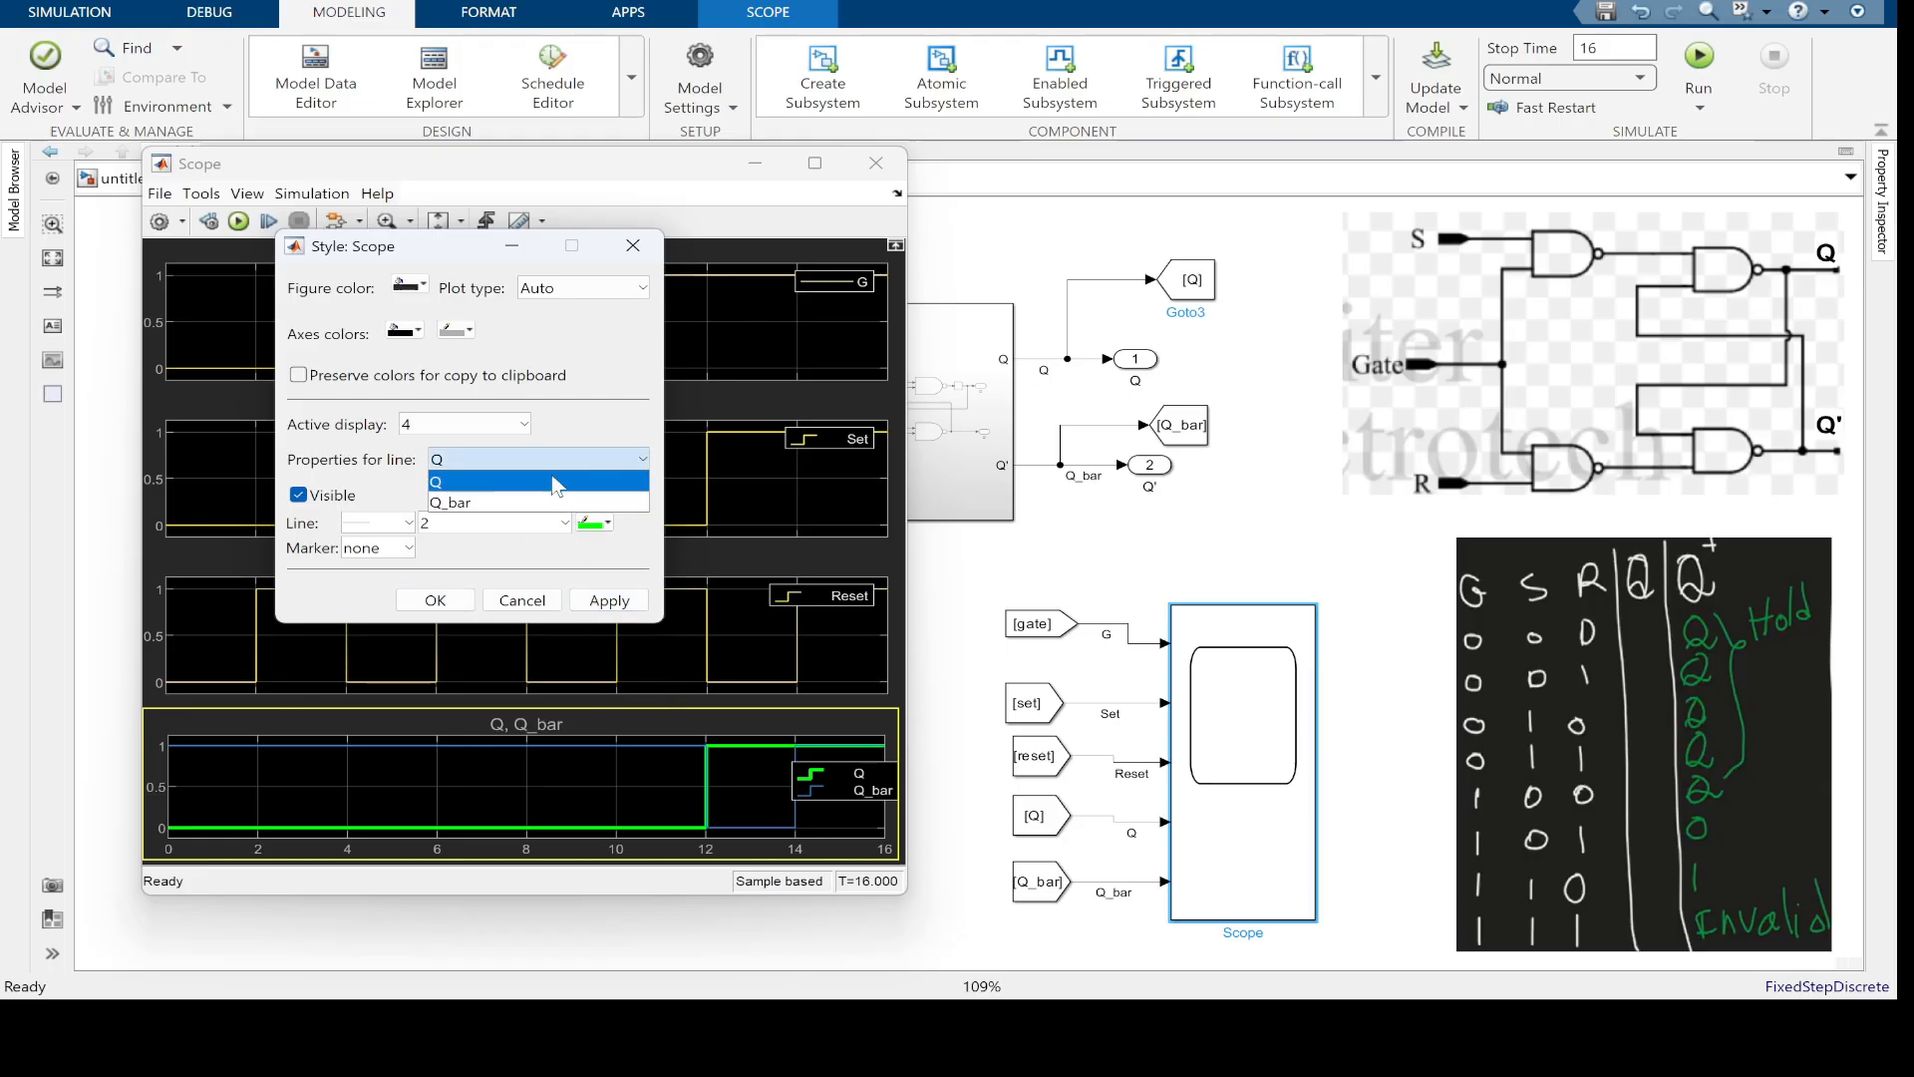
pyautogui.click(483, 501)
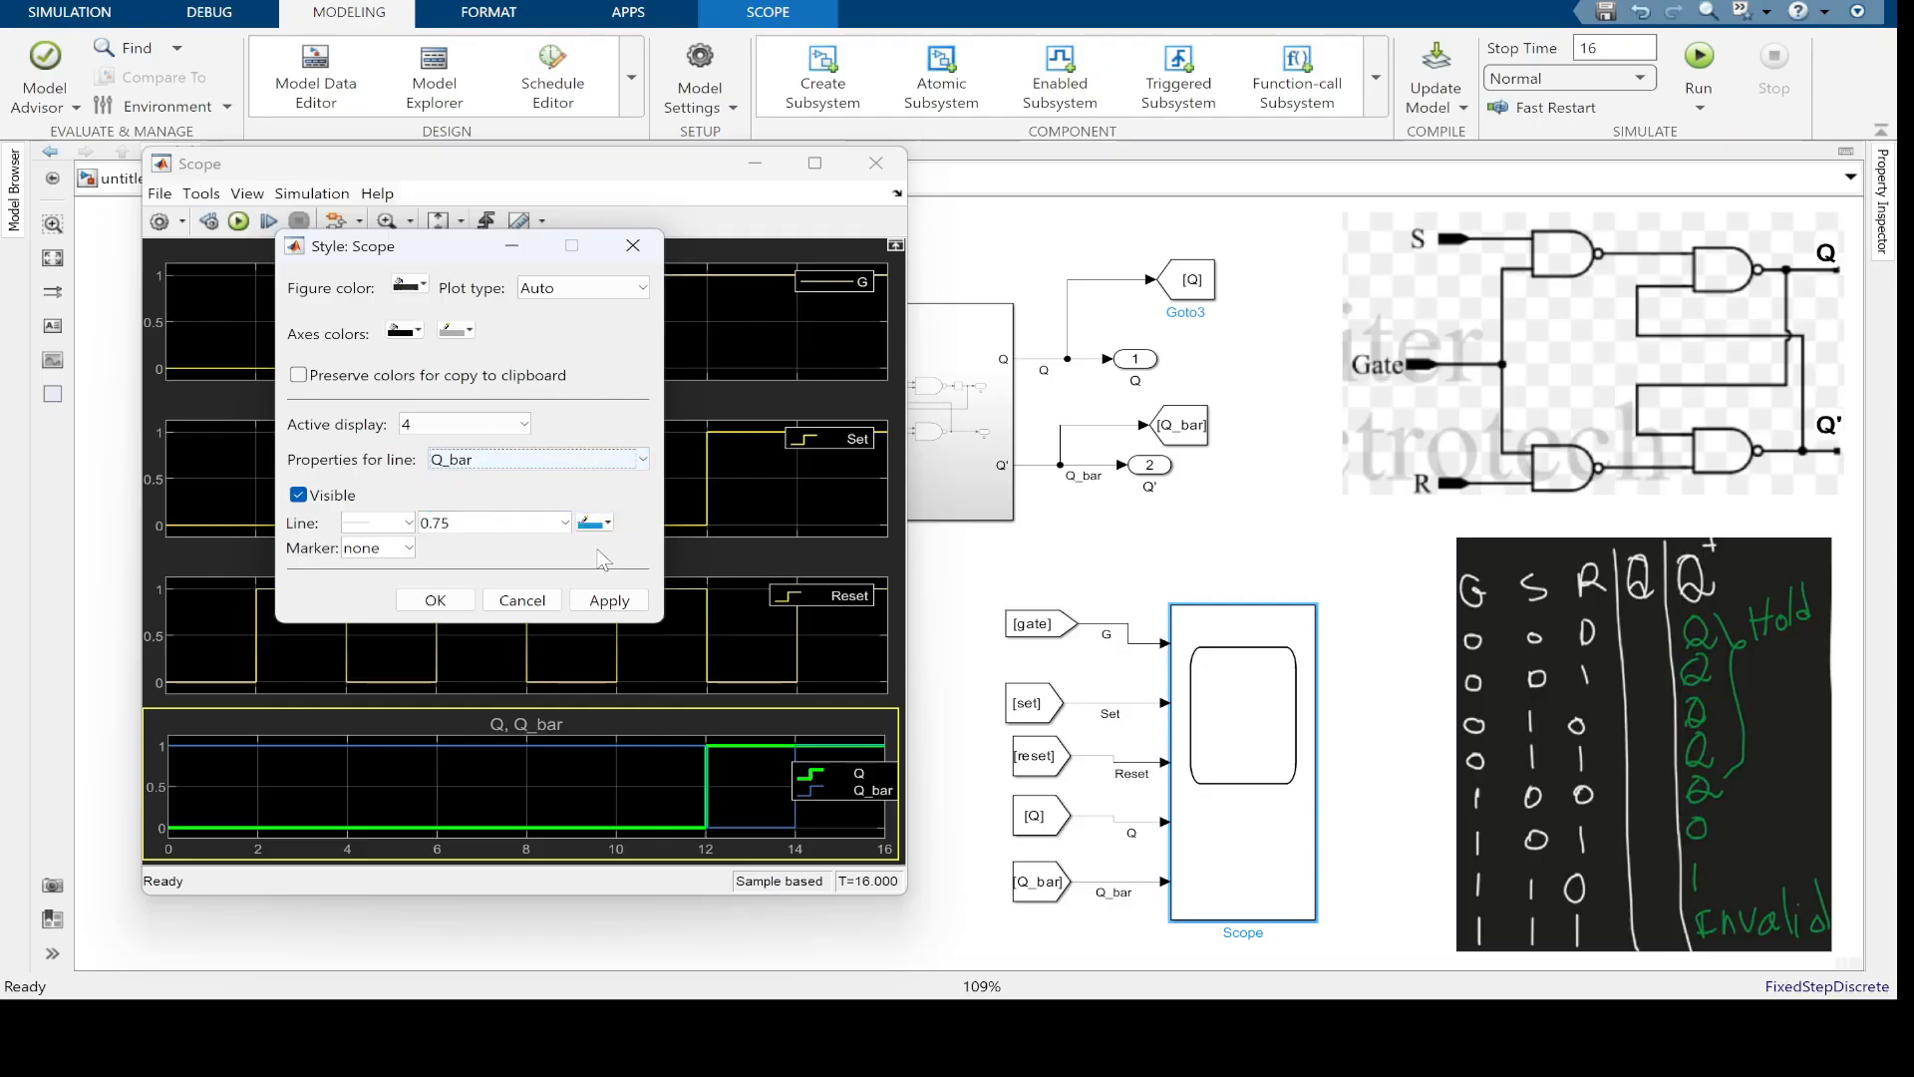
pyautogui.click(476, 521)
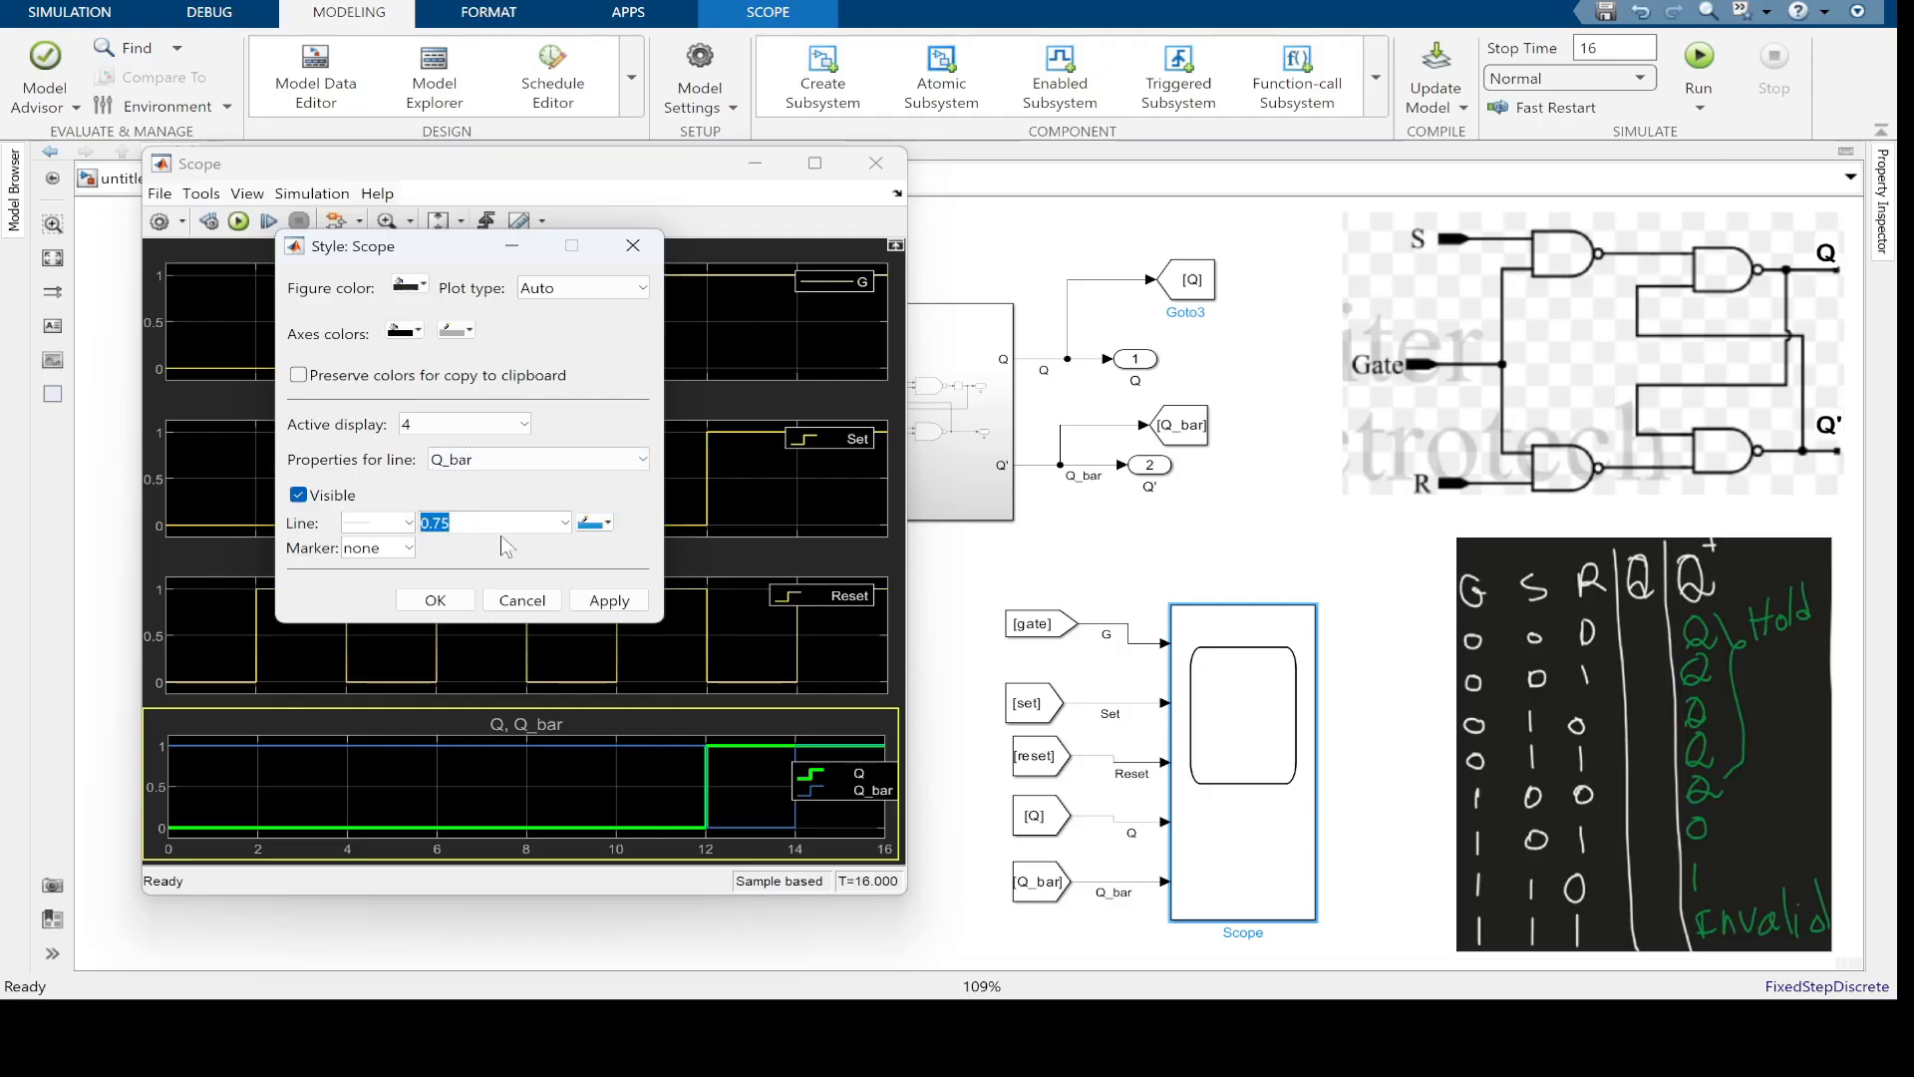
pyautogui.write('1.5')
pyautogui.click(409, 523)
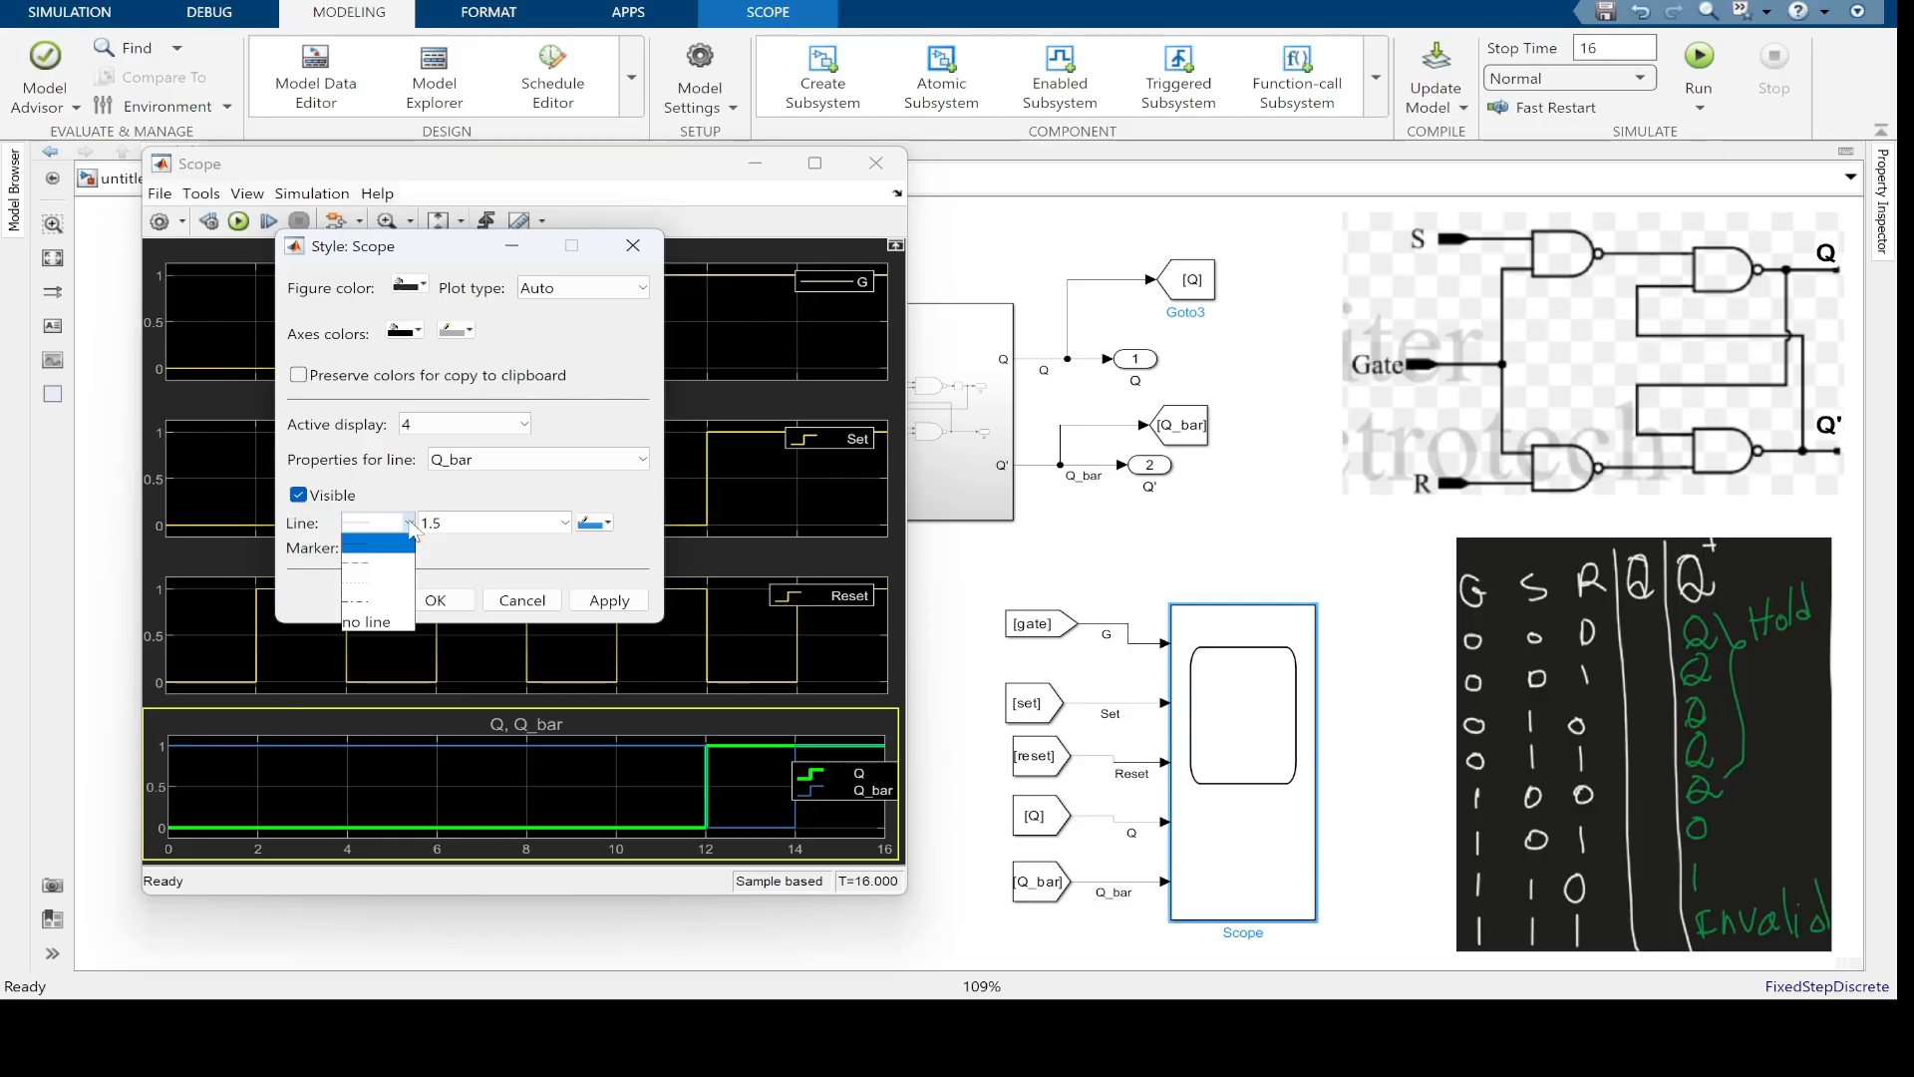
pyautogui.click(353, 565)
pyautogui.click(609, 600)
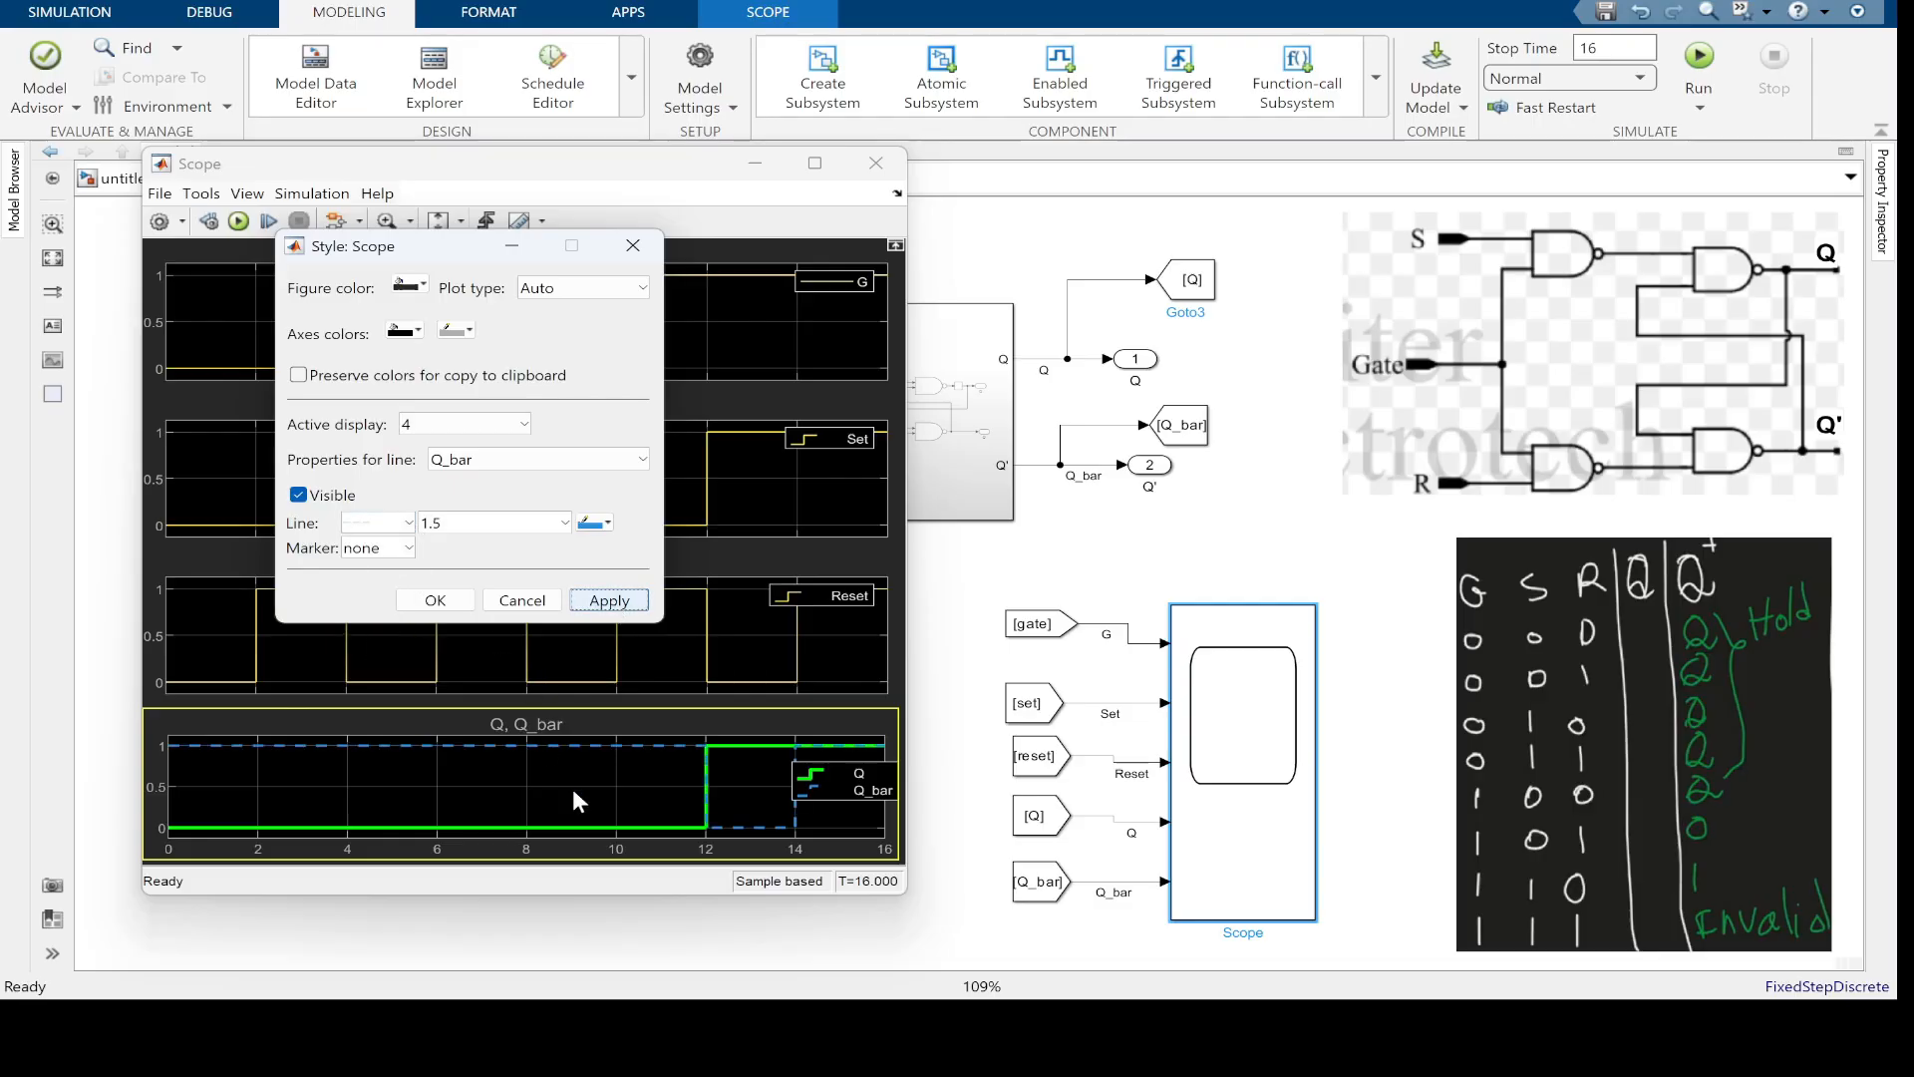
pyautogui.click(869, 788)
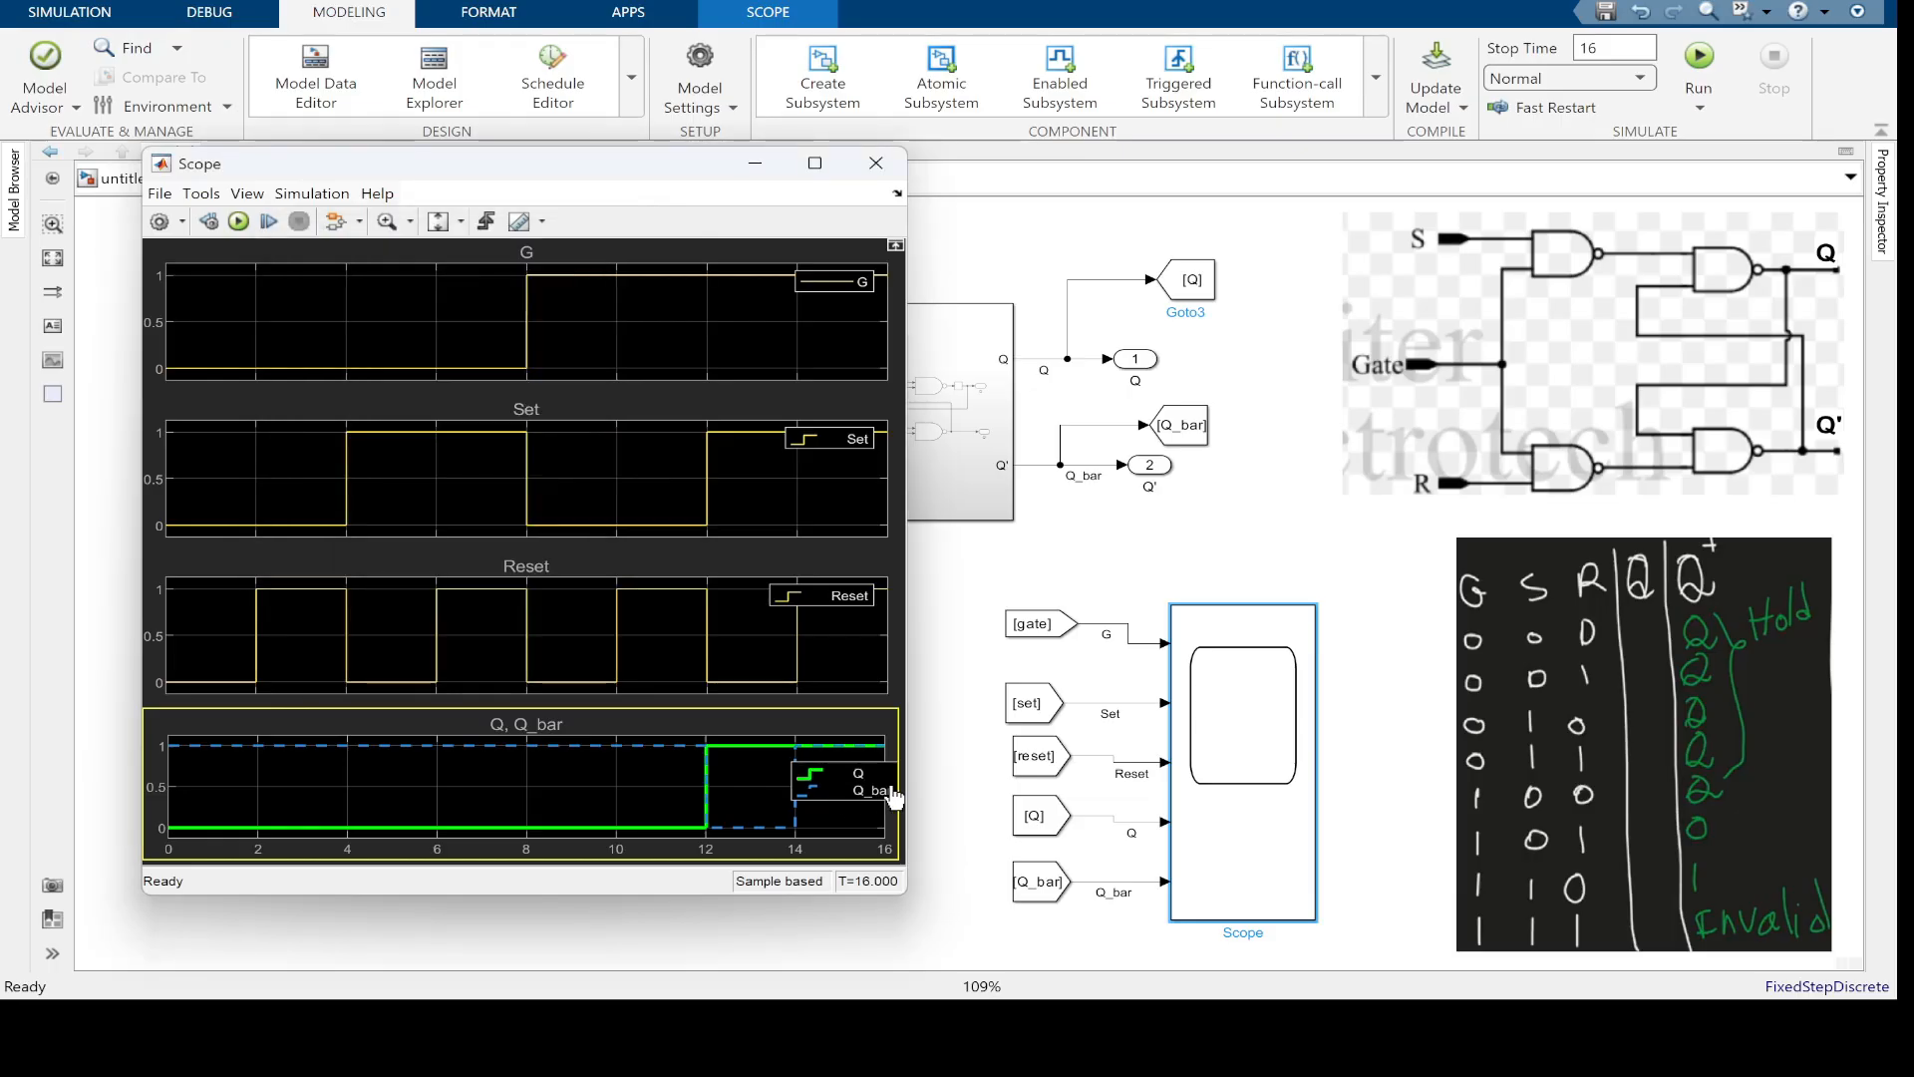
# Shift the Scope window slightly and compare the G, Set, Reset, Q and Q_bar waveforms with the truth table rows
pyautogui.moveTo(556, 166); pyautogui.dragTo(506, 156)
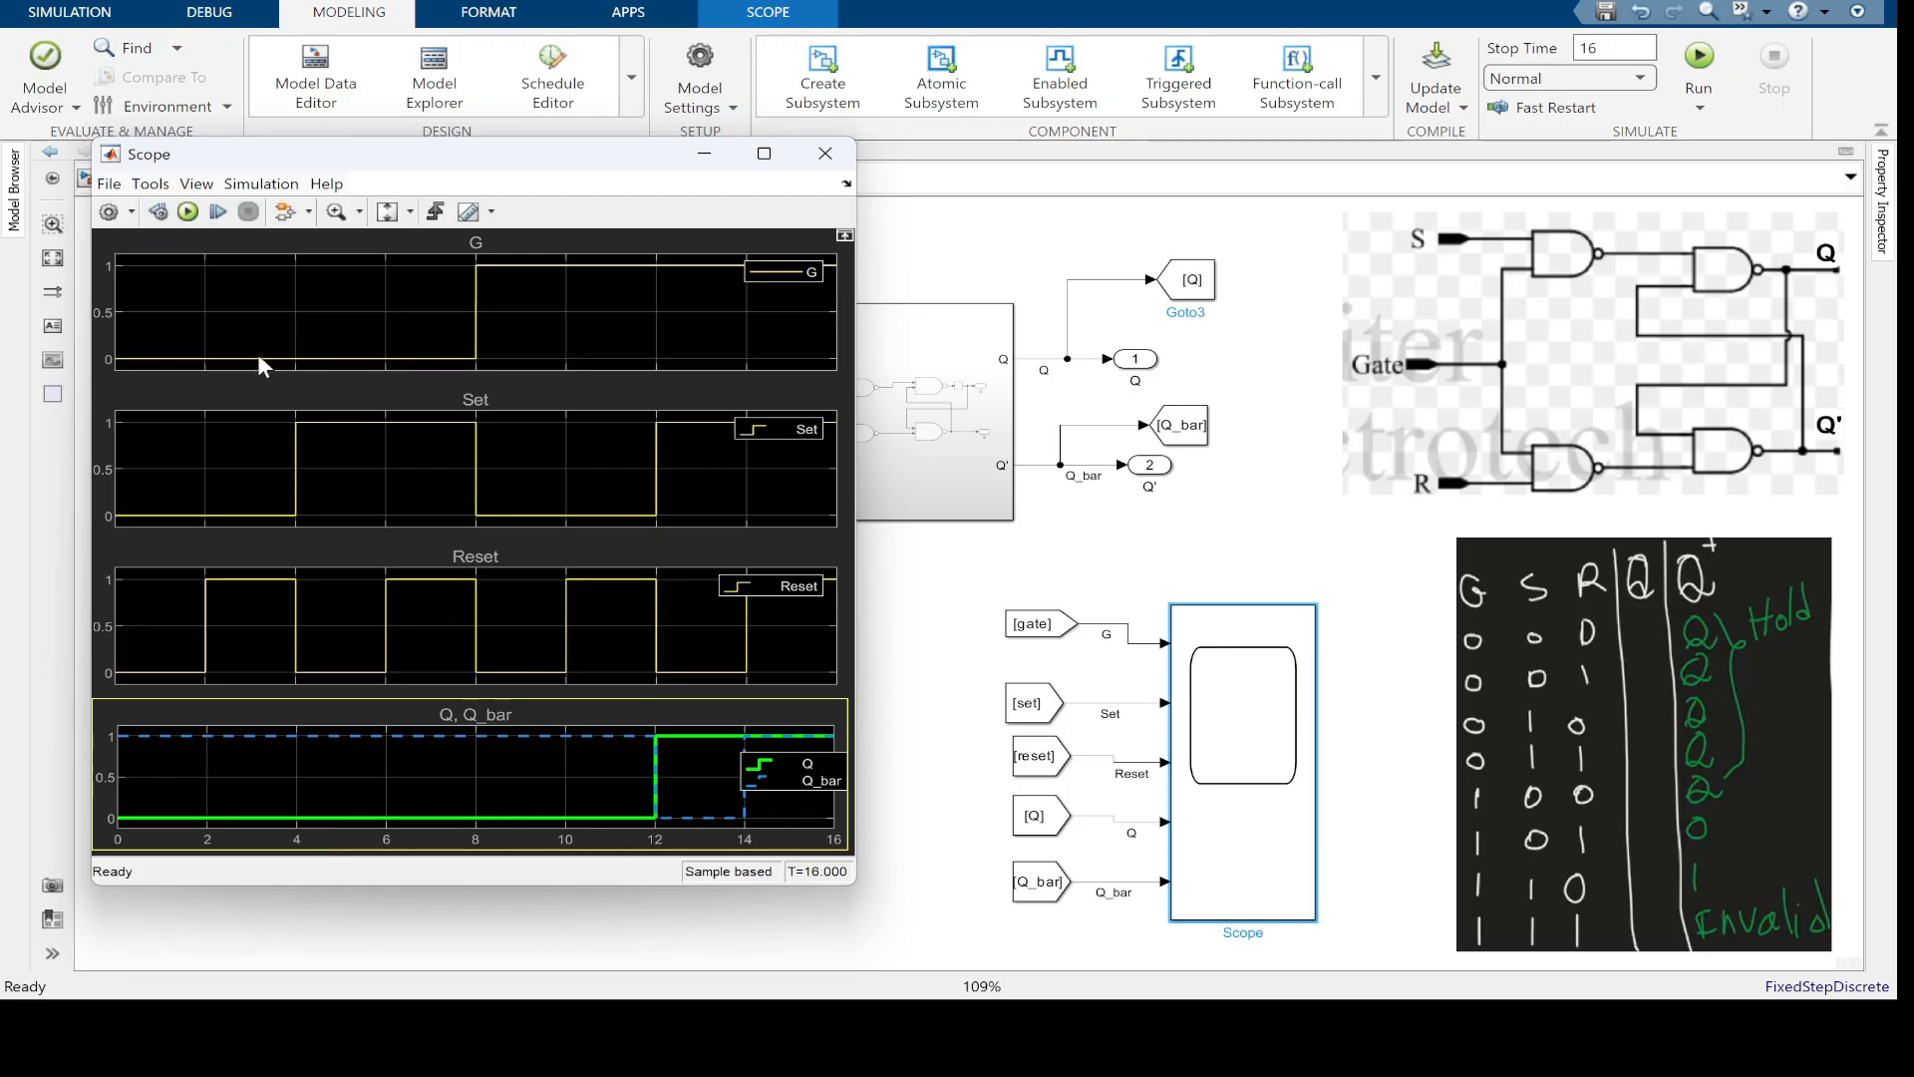
pyautogui.click(1478, 686)
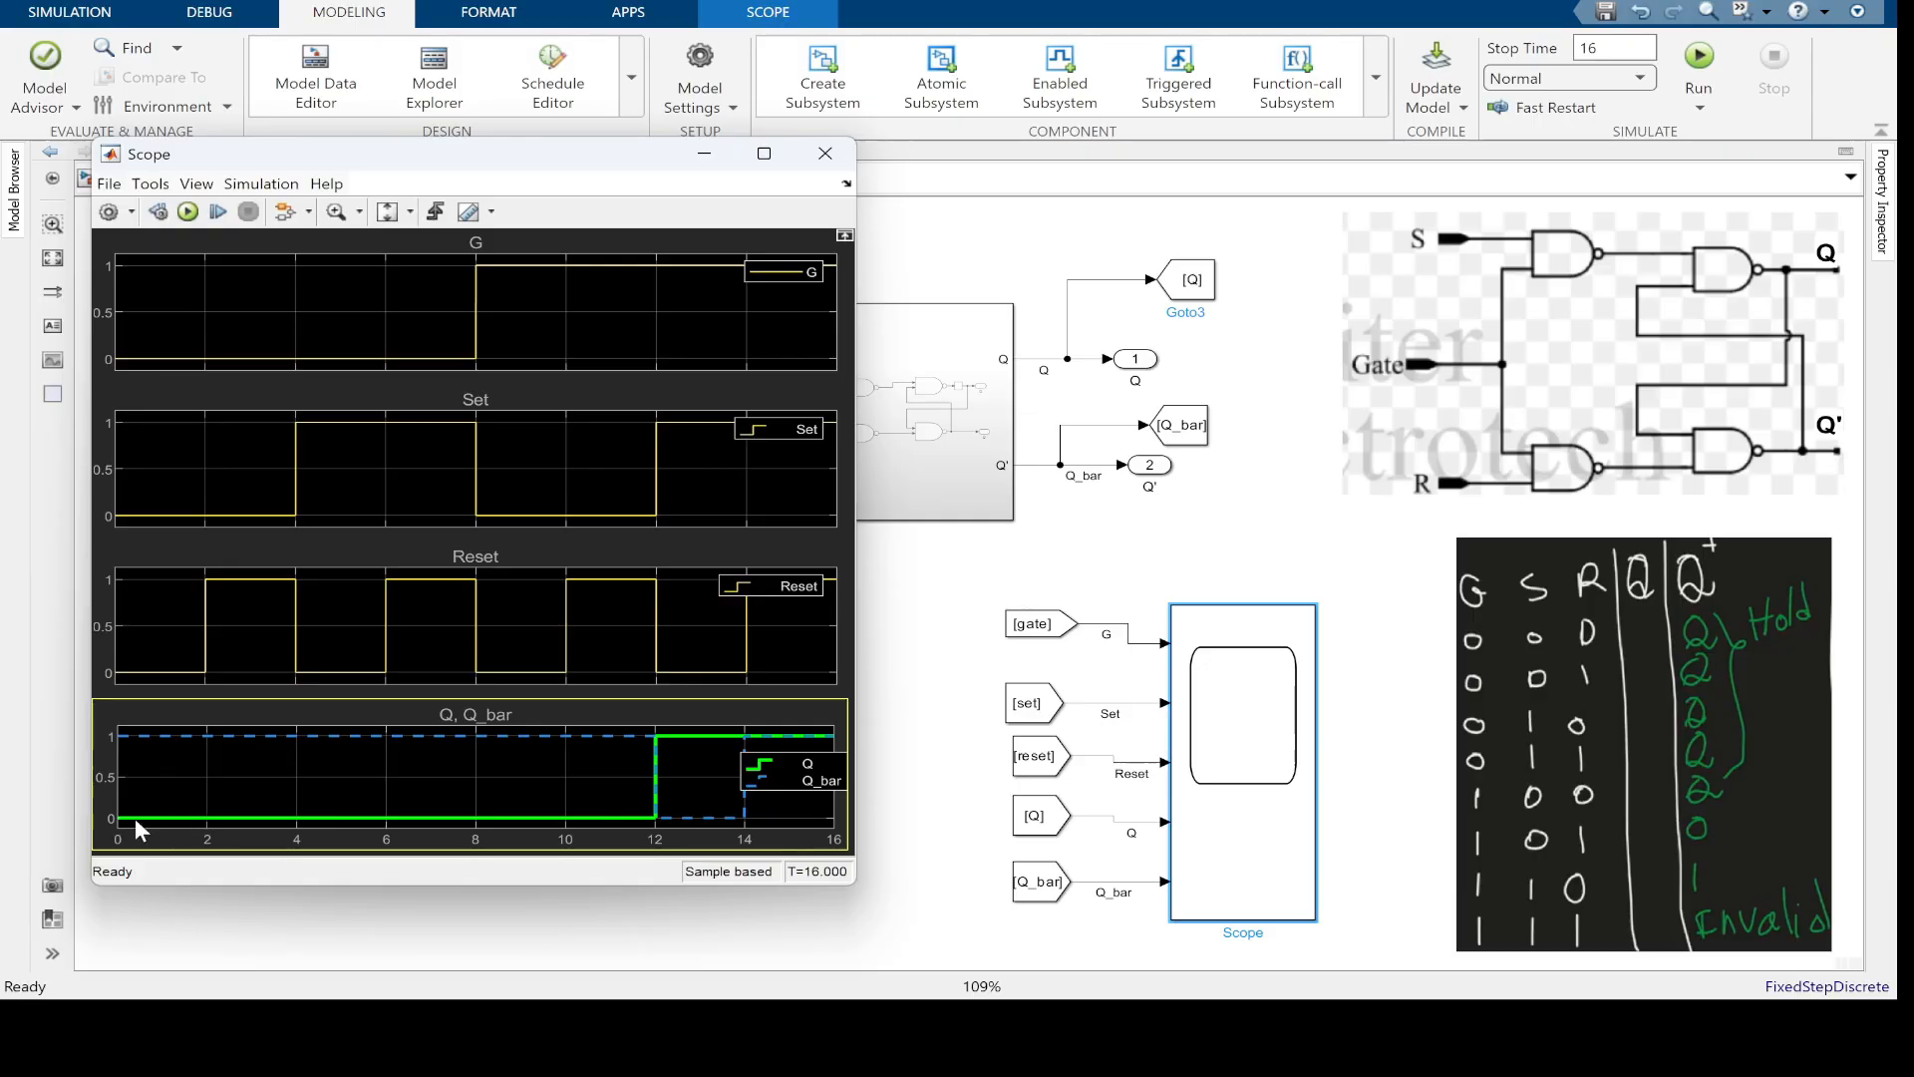
pyautogui.click(1540, 708)
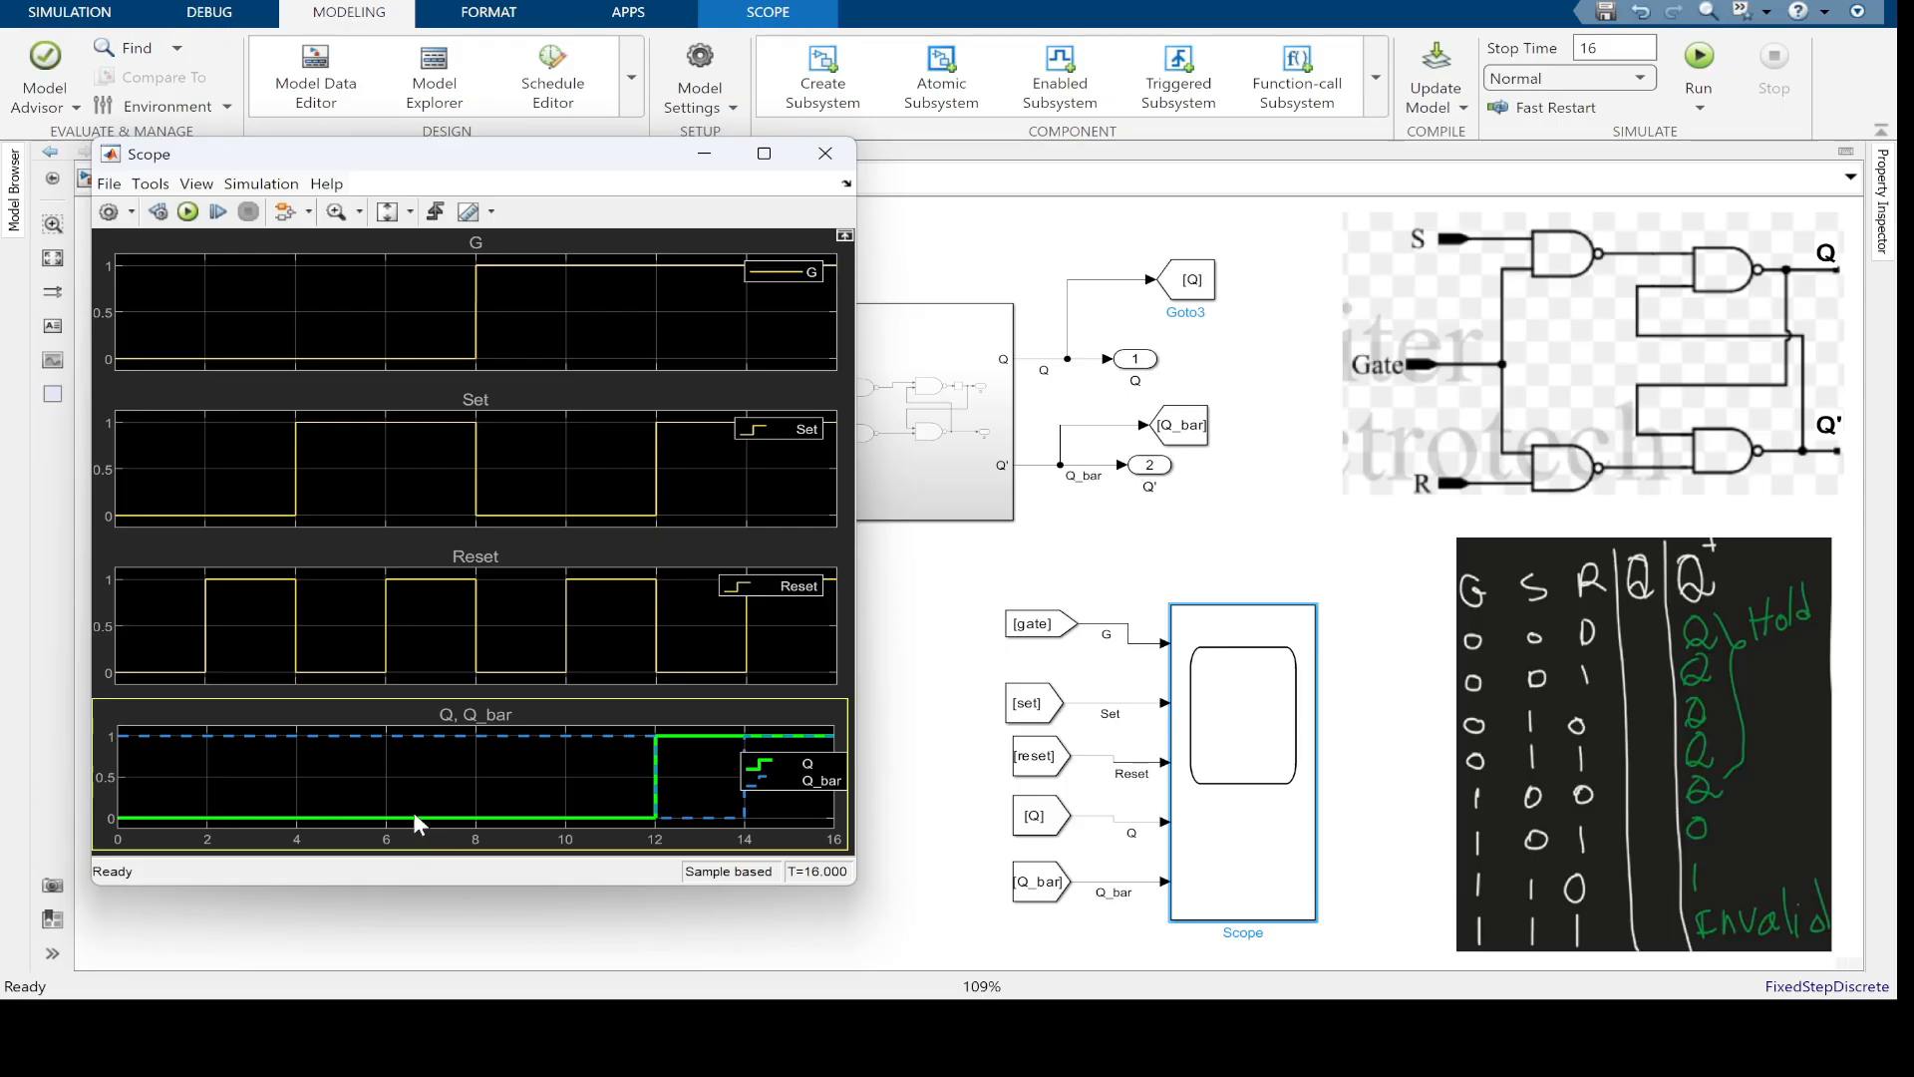
pyautogui.click(1657, 843)
pyautogui.click(1588, 888)
pyautogui.click(1572, 929)
# Lower the Set and Reset legends within their Scope displays and move the Q/Q_bar legend up to uncover the traces
pyautogui.moveTo(773, 426); pyautogui.dragTo(775, 440)
pyautogui.moveTo(813, 586); pyautogui.dragTo(812, 616)
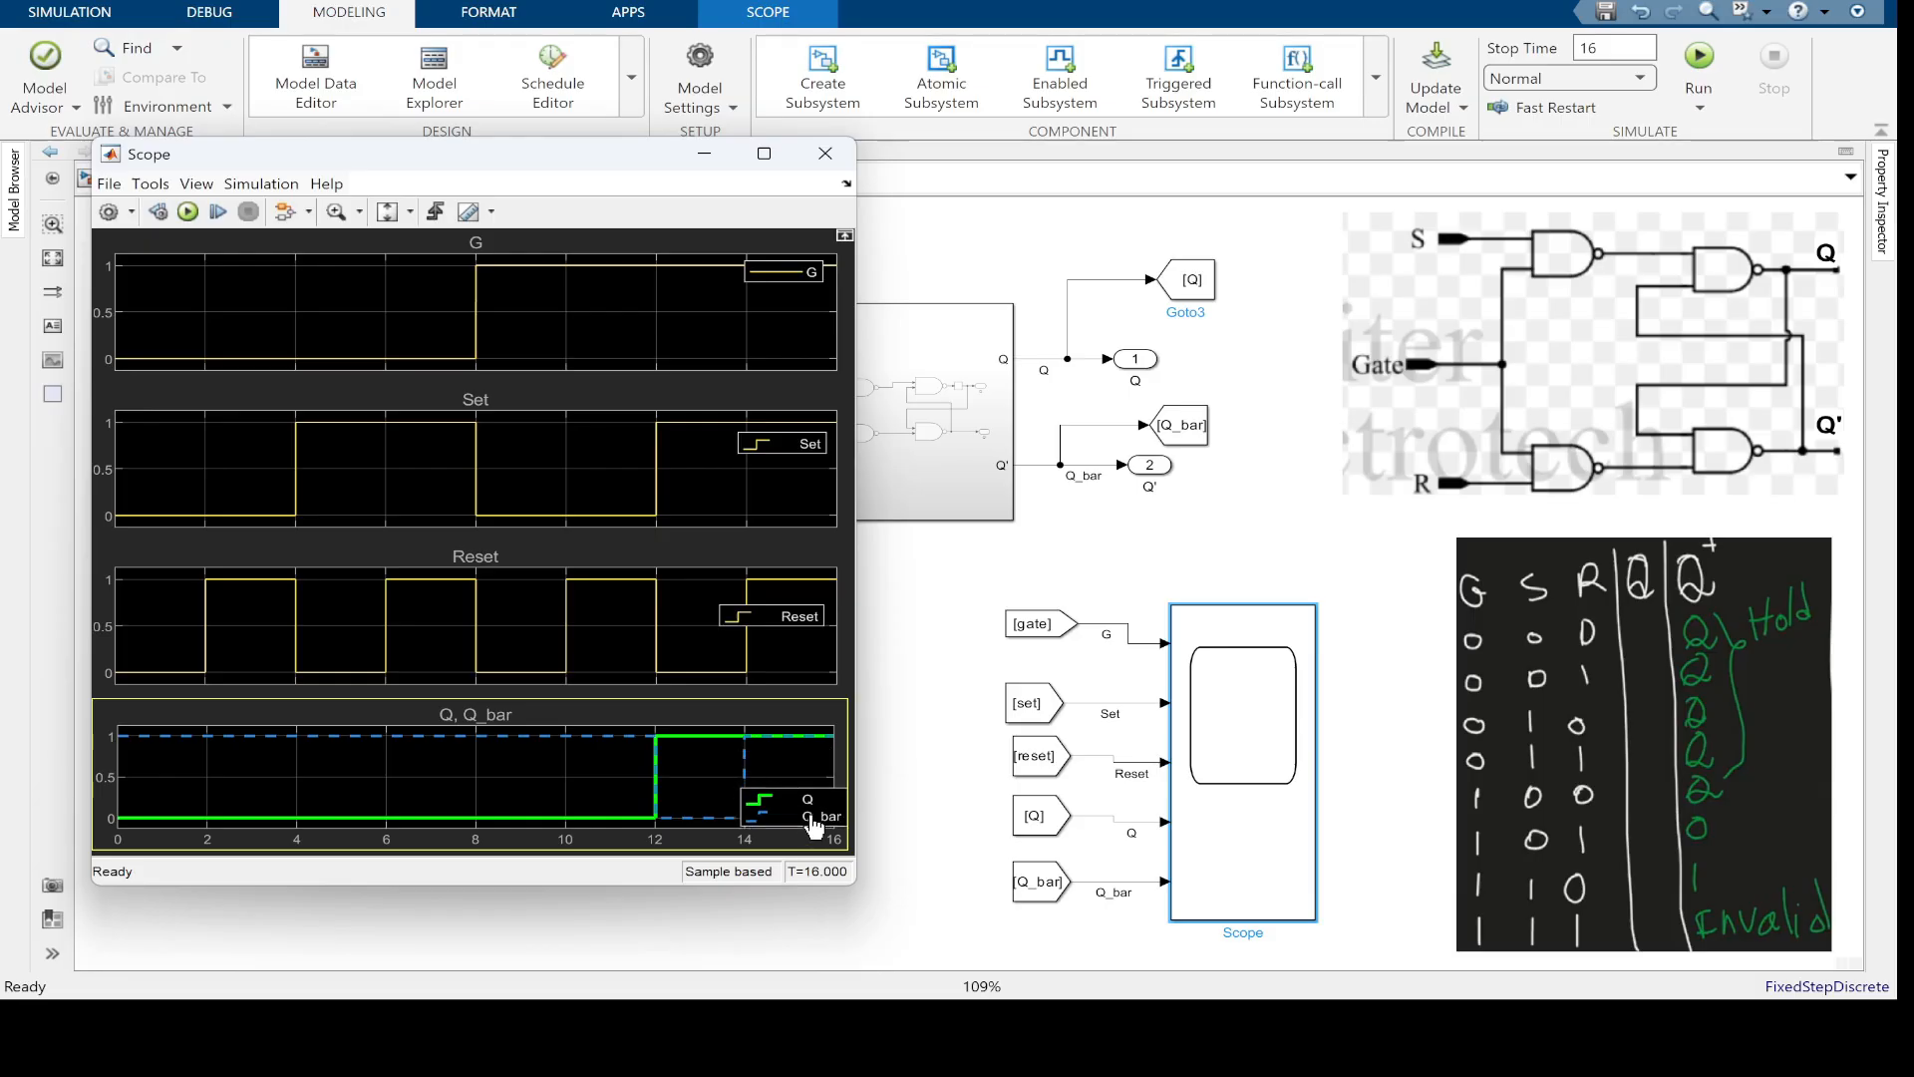
pyautogui.moveTo(813, 823); pyautogui.dragTo(812, 786)
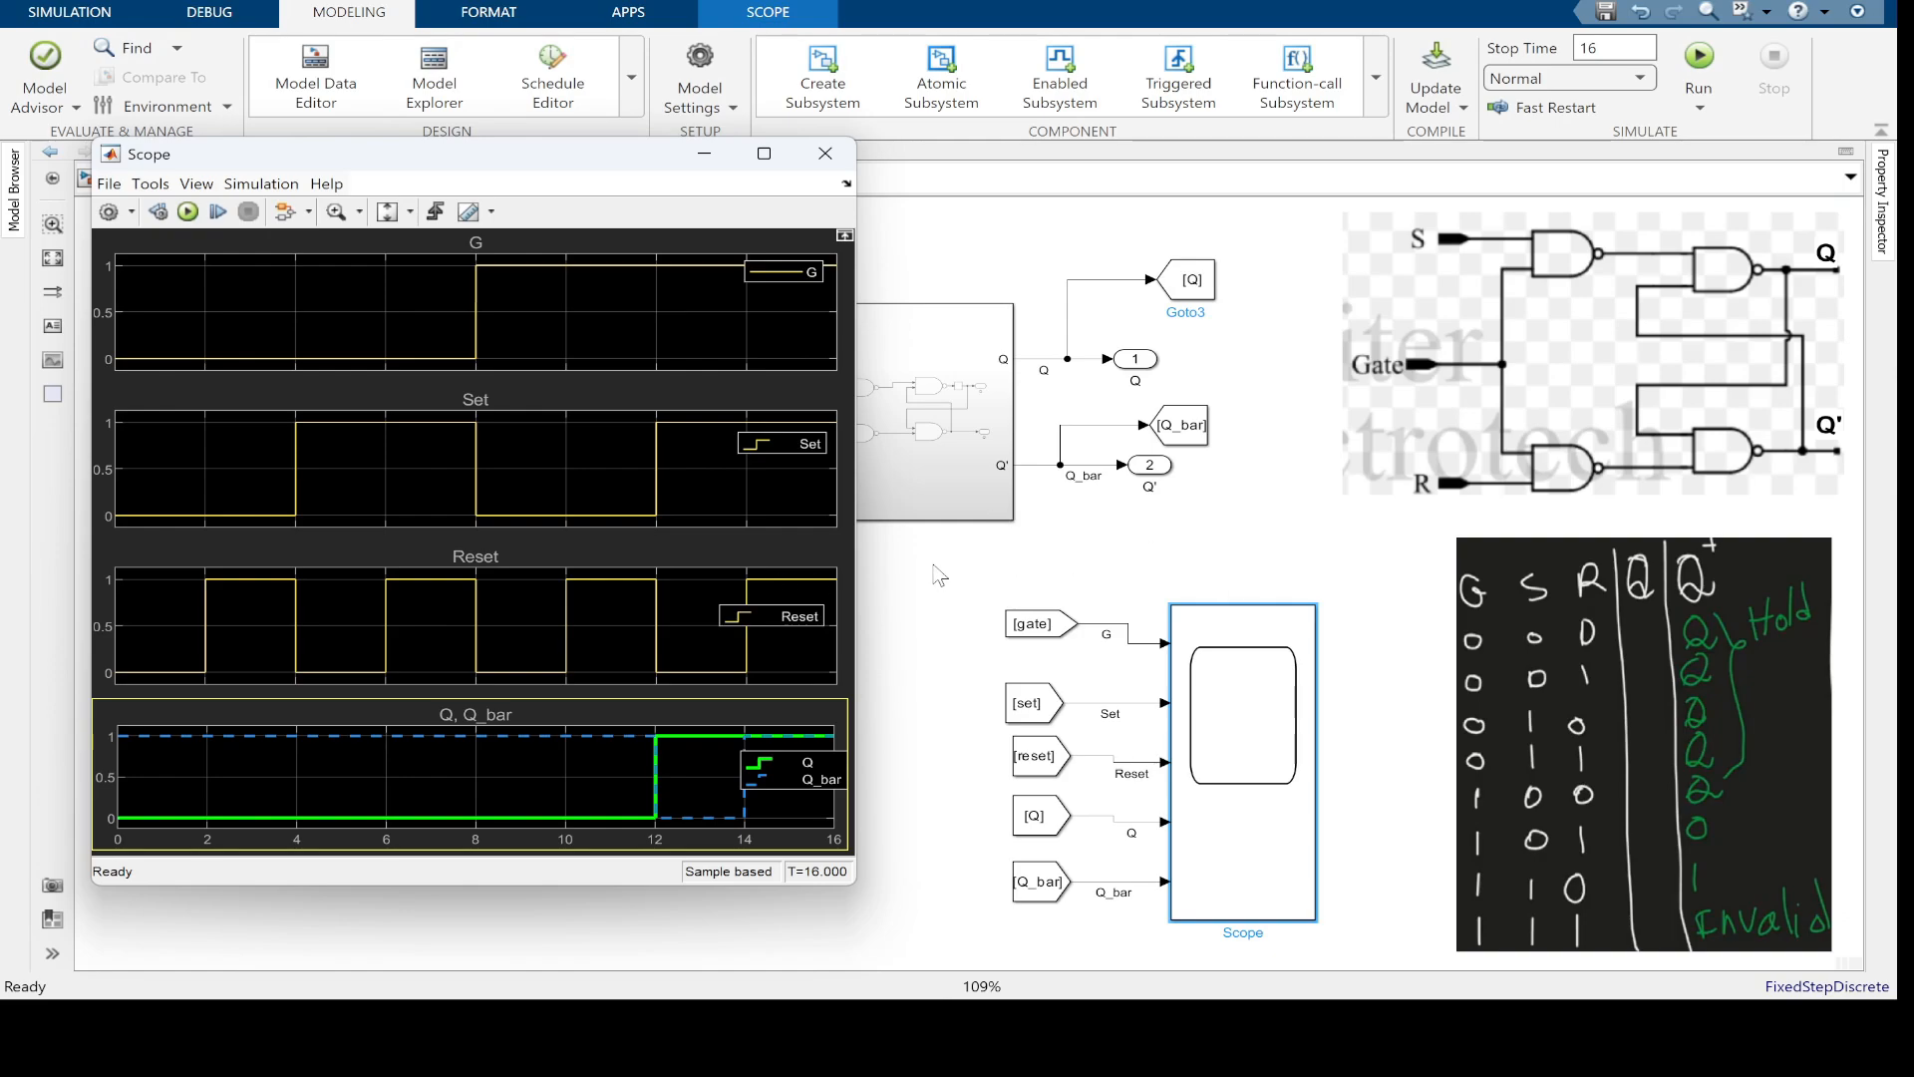
# Inside the latch subsystem, set the Unit Delay block's initial condition to 1
pyautogui.click(1636, 607)
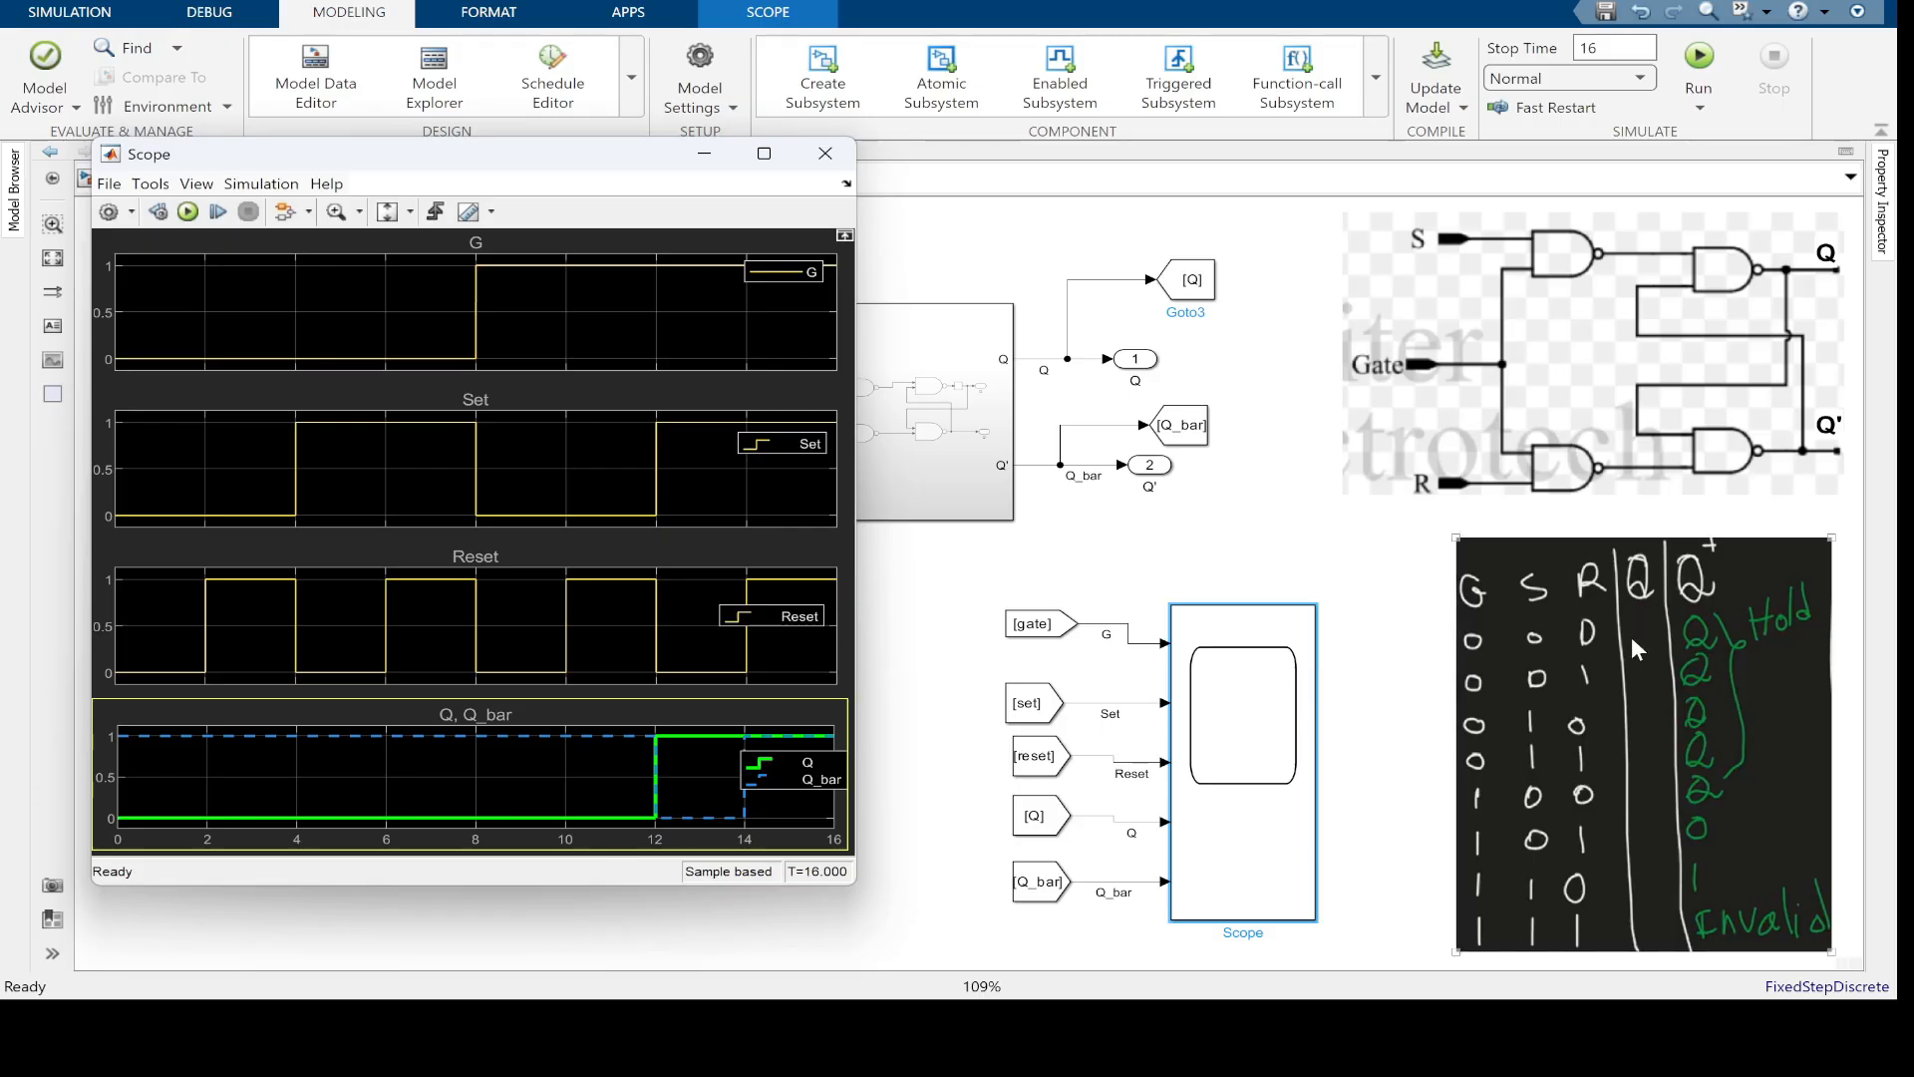
pyautogui.doubleClick(954, 342)
pyautogui.click(1213, 489)
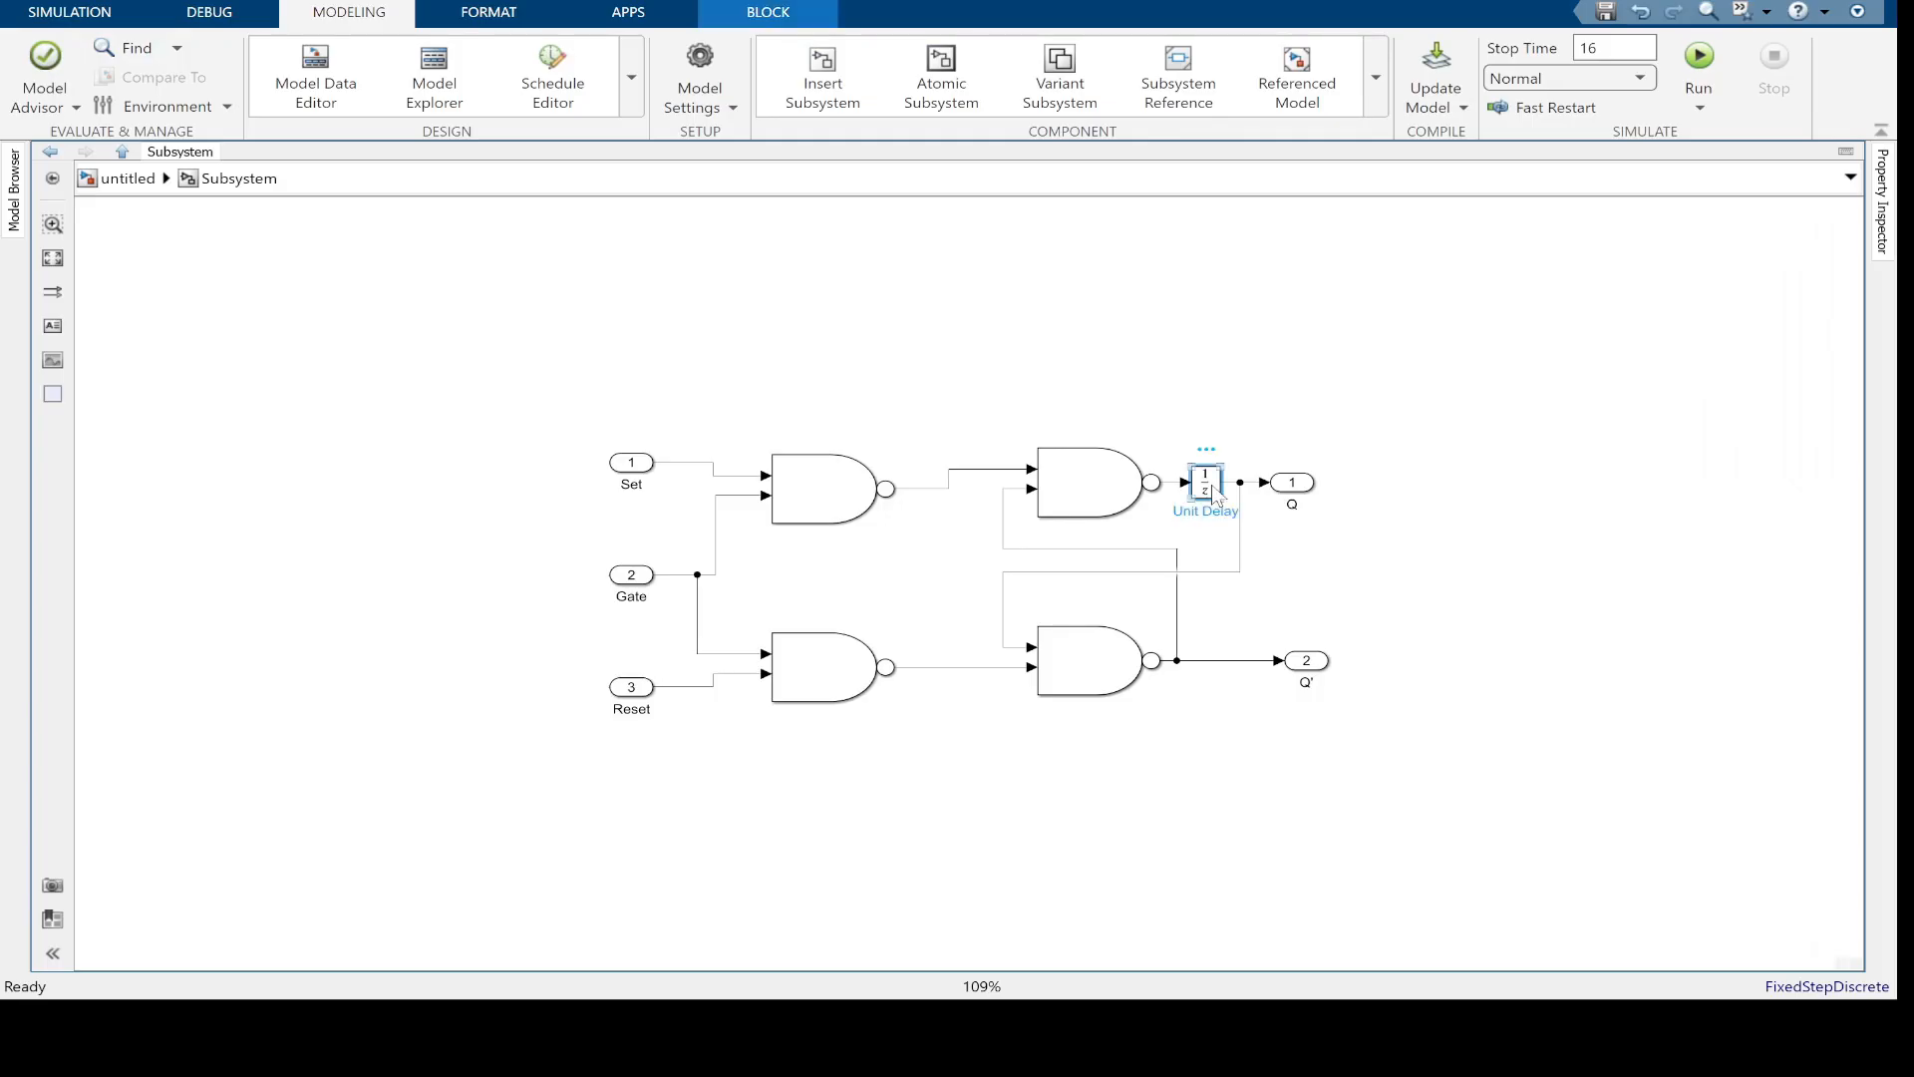
pyautogui.doubleClick(1213, 489)
pyautogui.doubleClick(1401, 457)
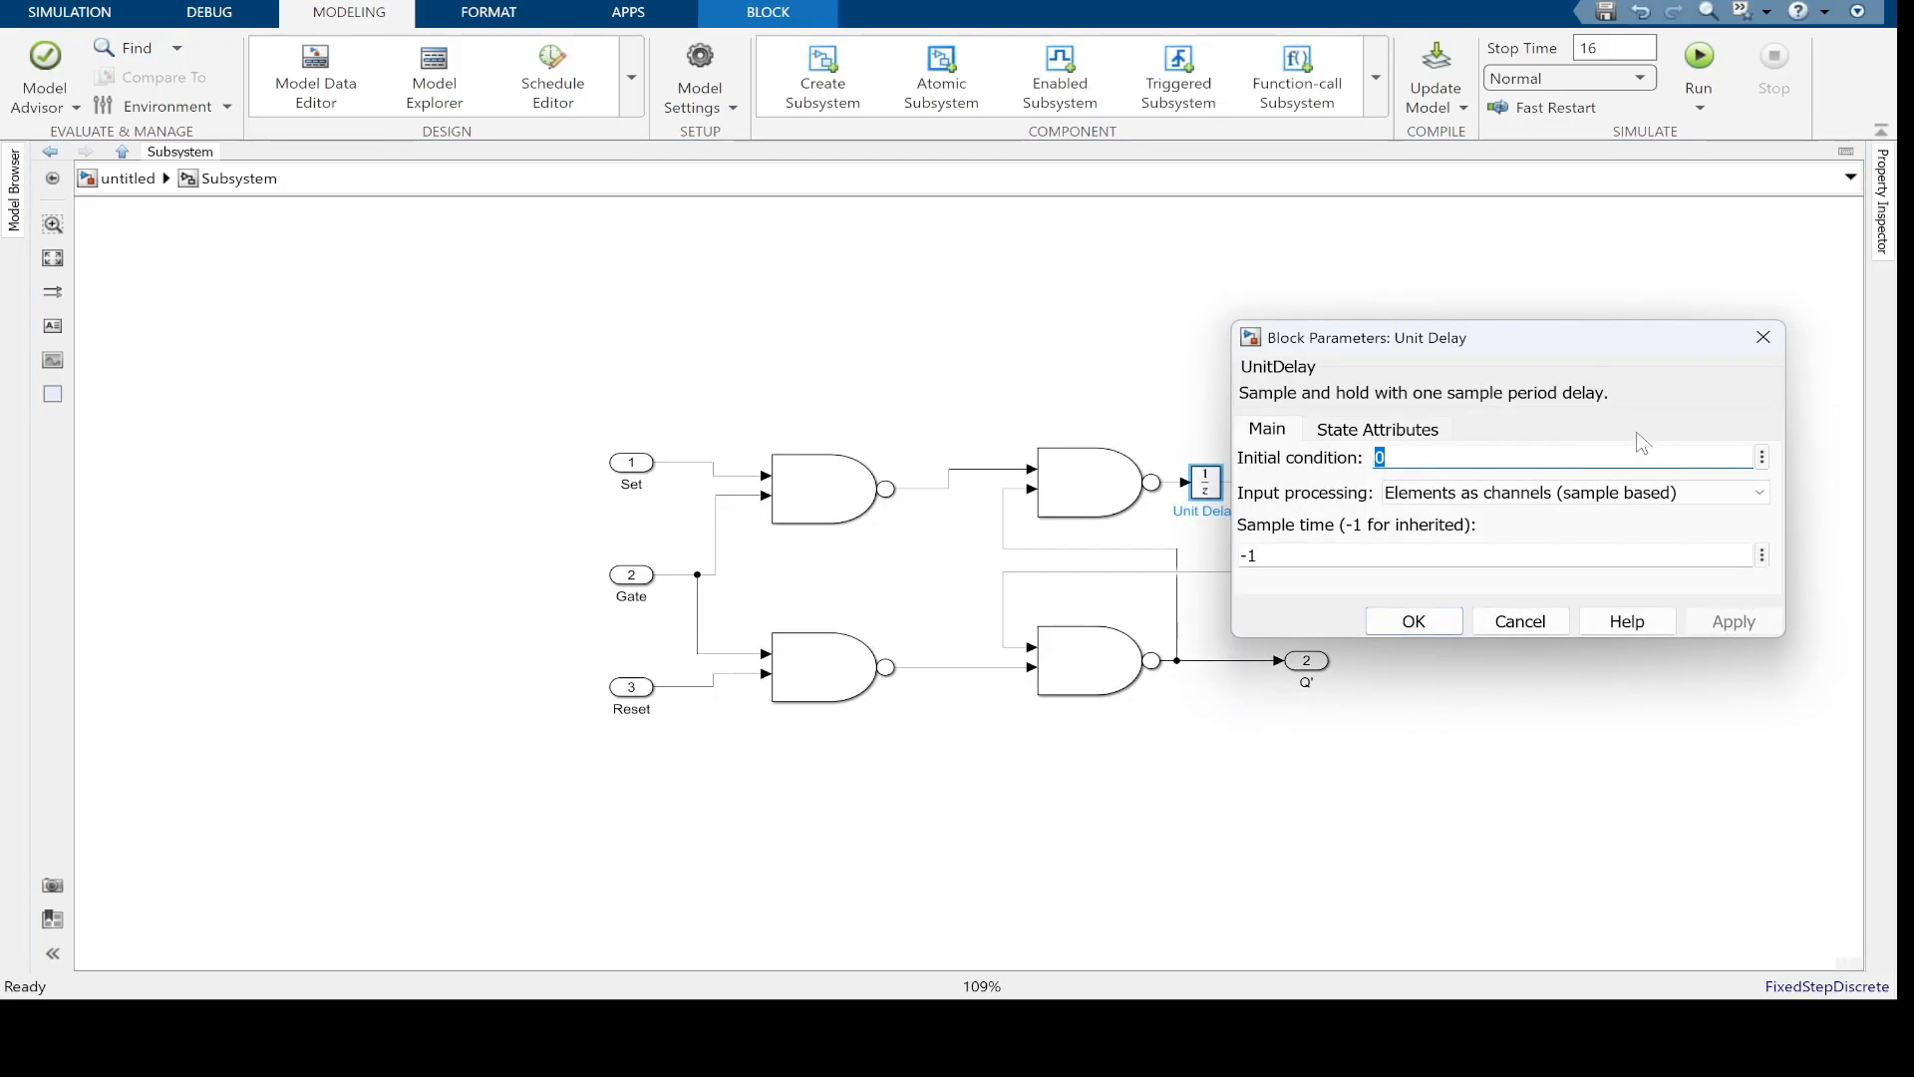
pyautogui.write('1')
pyautogui.press('Return')
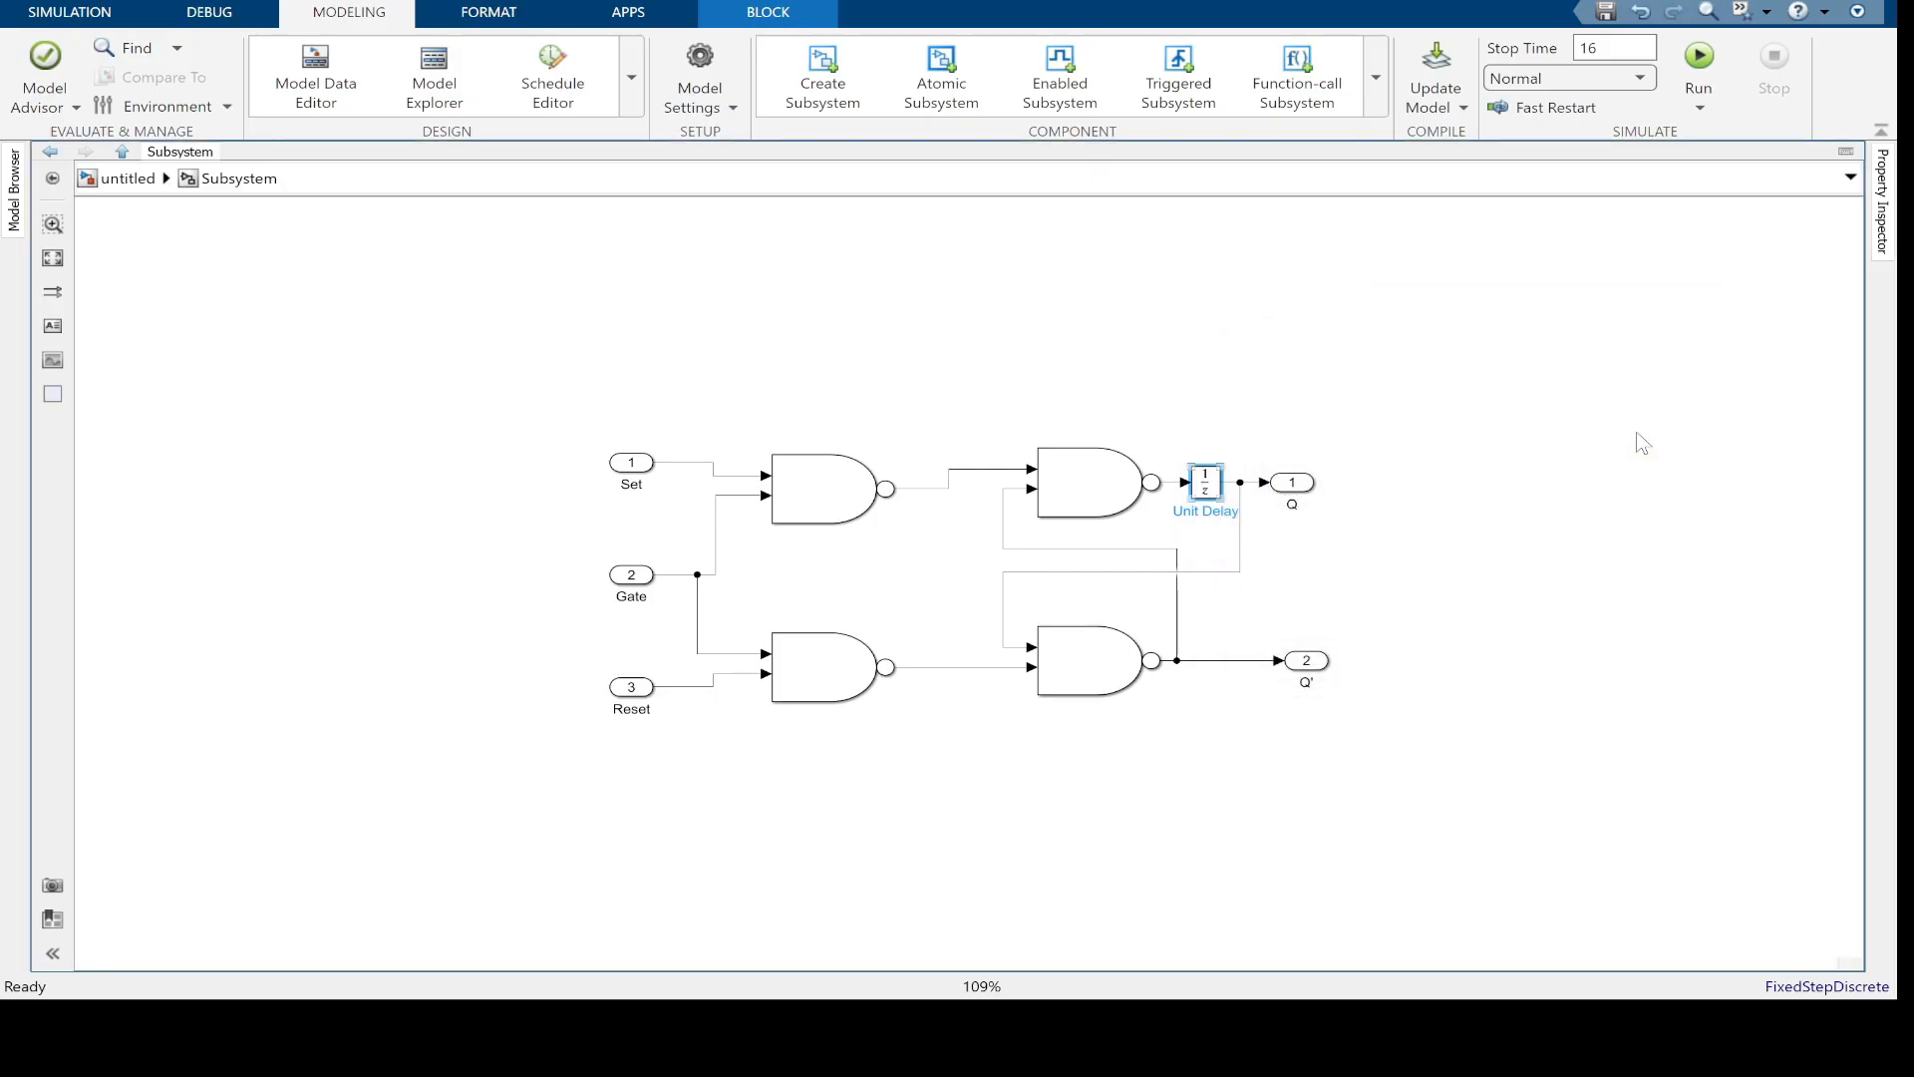
# Rerun the simulation from the top-level model's Scope and check the Q and Q_bar waveforms against the truth table
pyautogui.click(152, 182)
pyautogui.doubleClick(1286, 668)
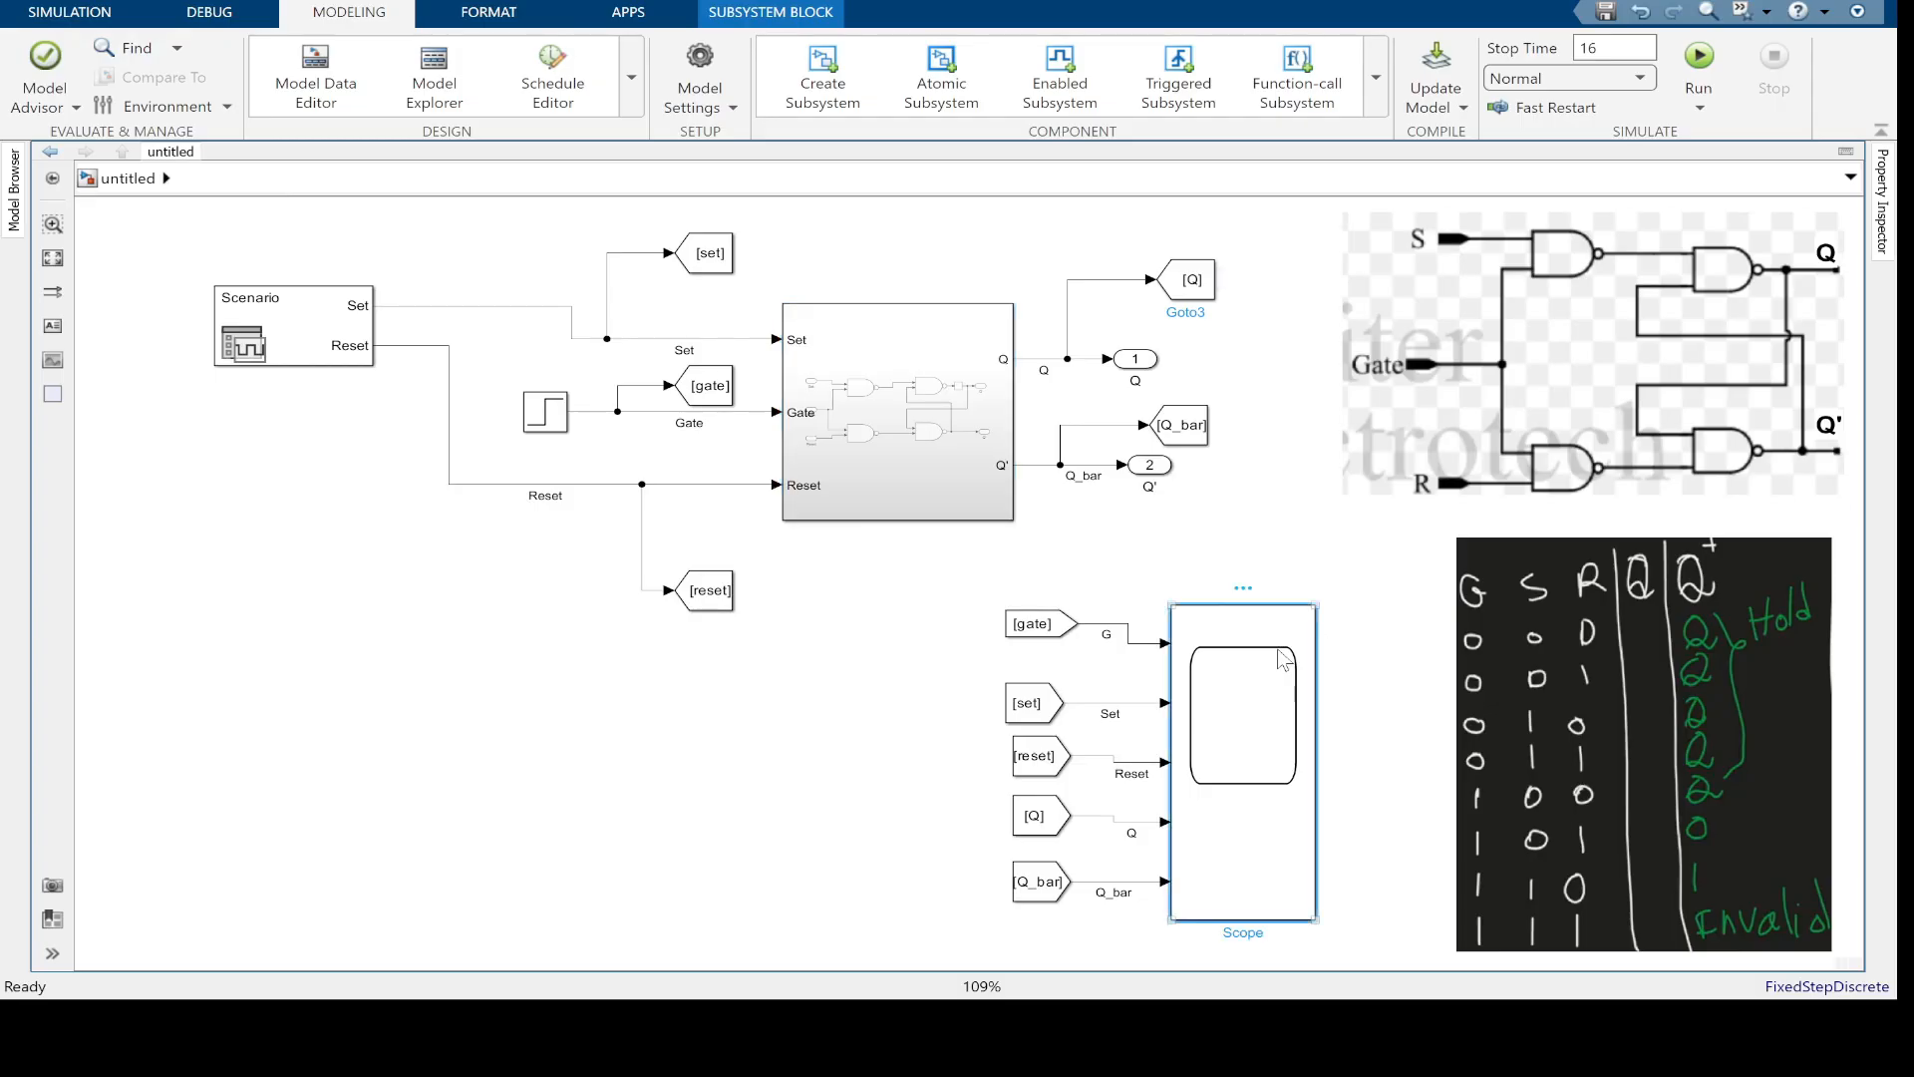
pyautogui.moveTo(518, 162); pyautogui.dragTo(514, 151)
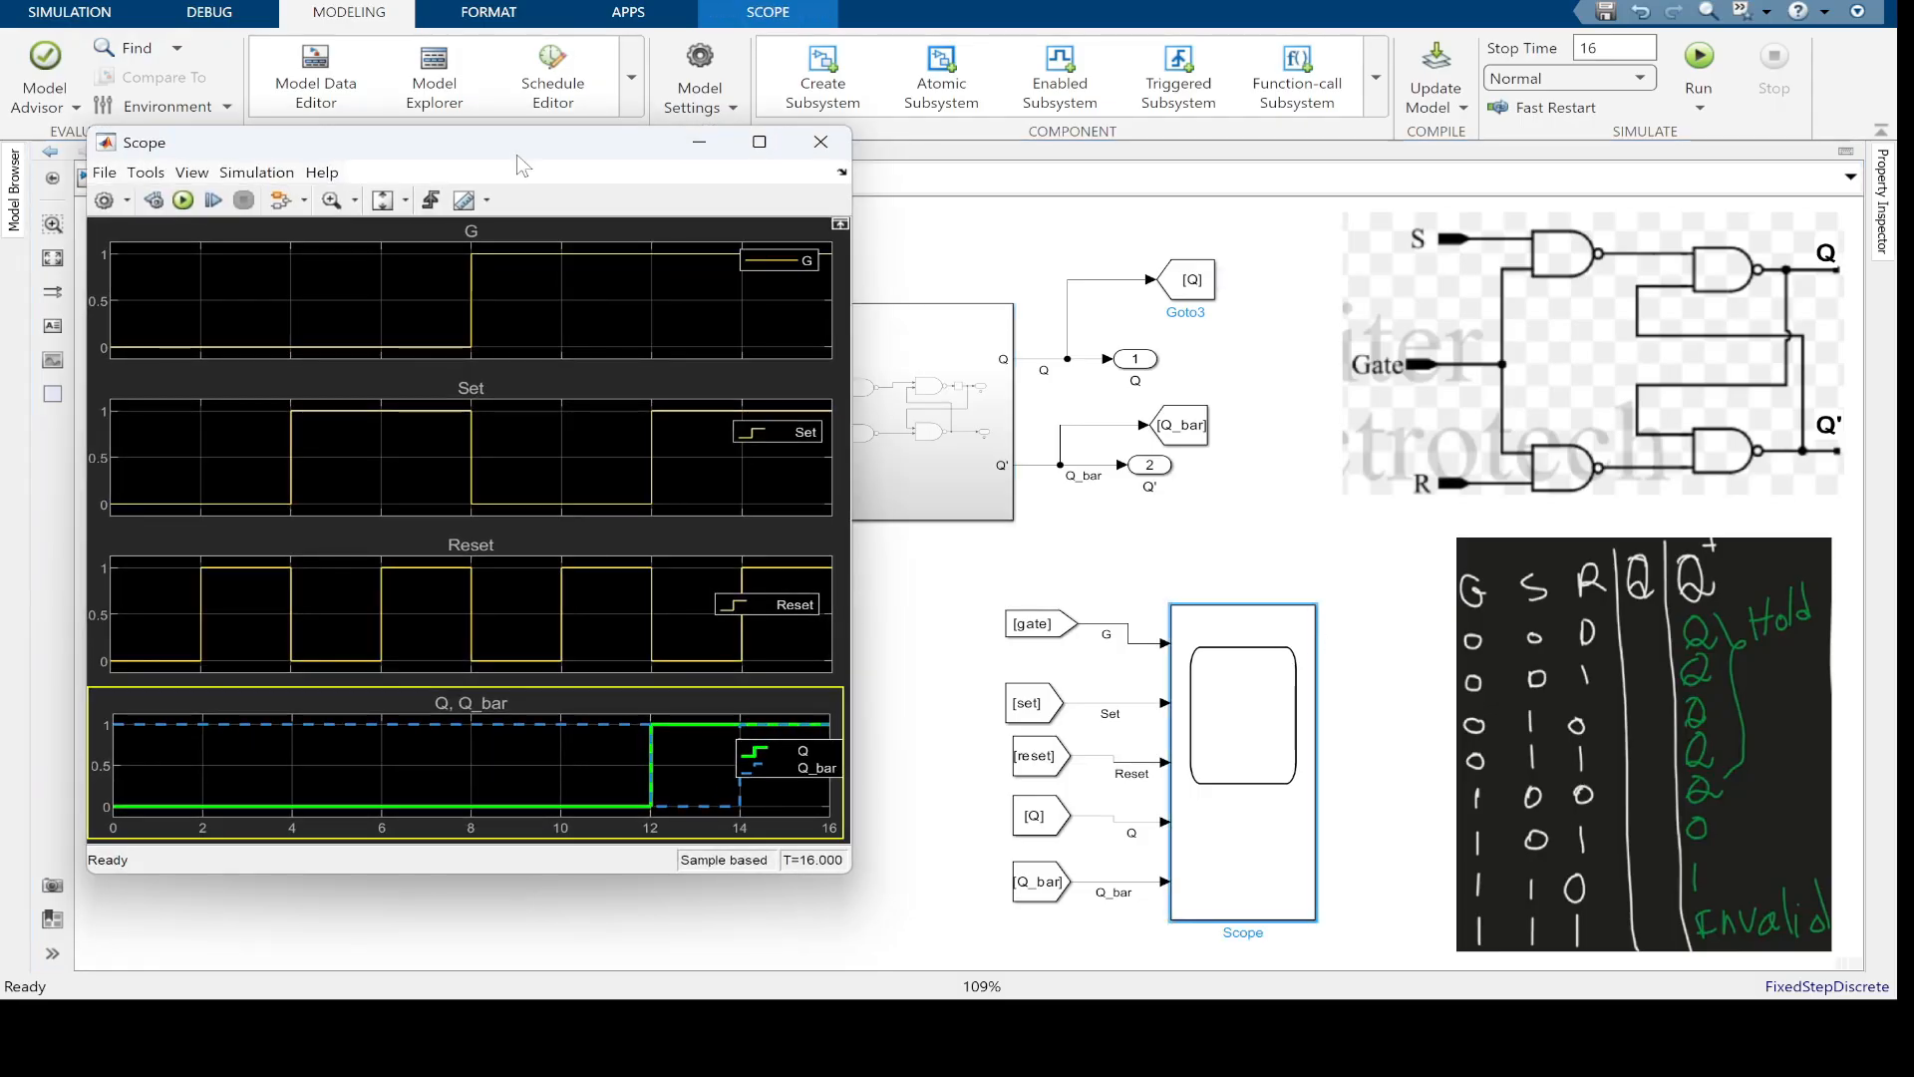
pyautogui.click(182, 200)
pyautogui.click(183, 200)
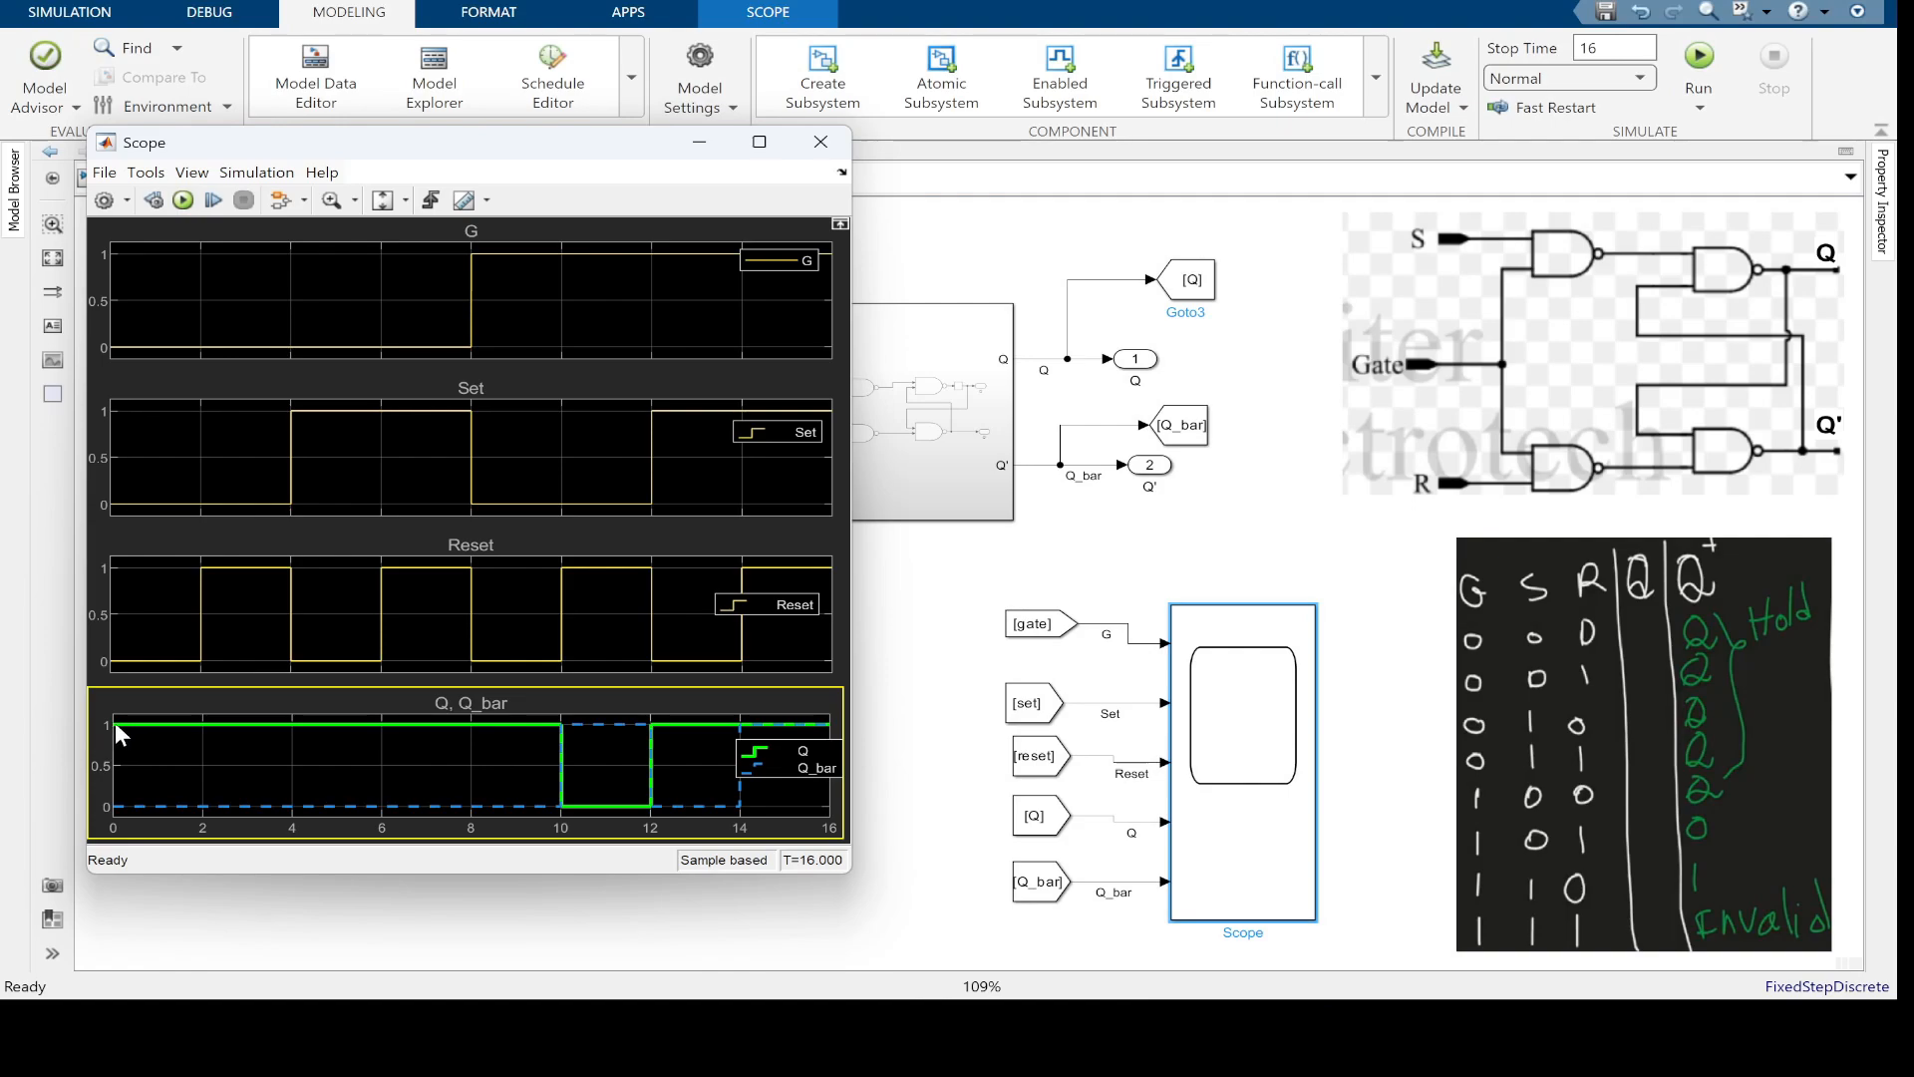
pyautogui.click(1587, 922)
pyautogui.click(1600, 852)
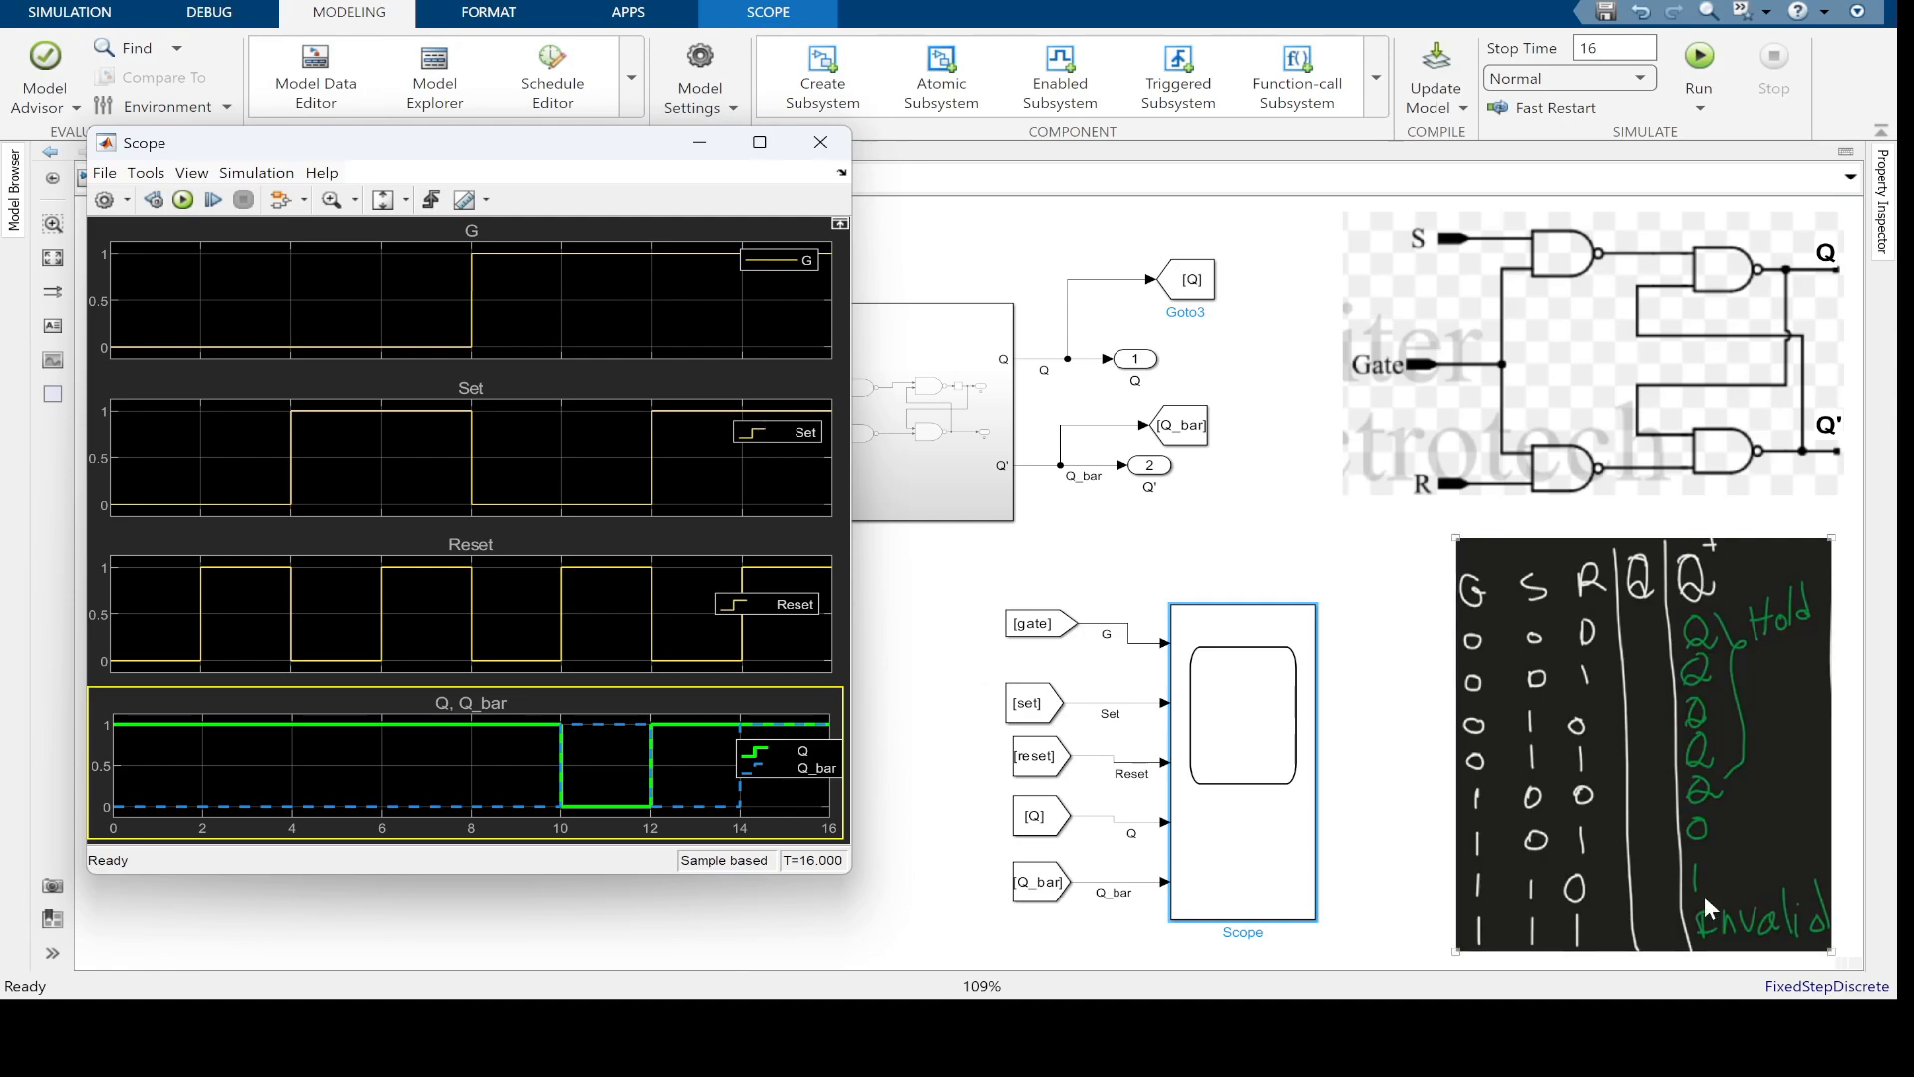